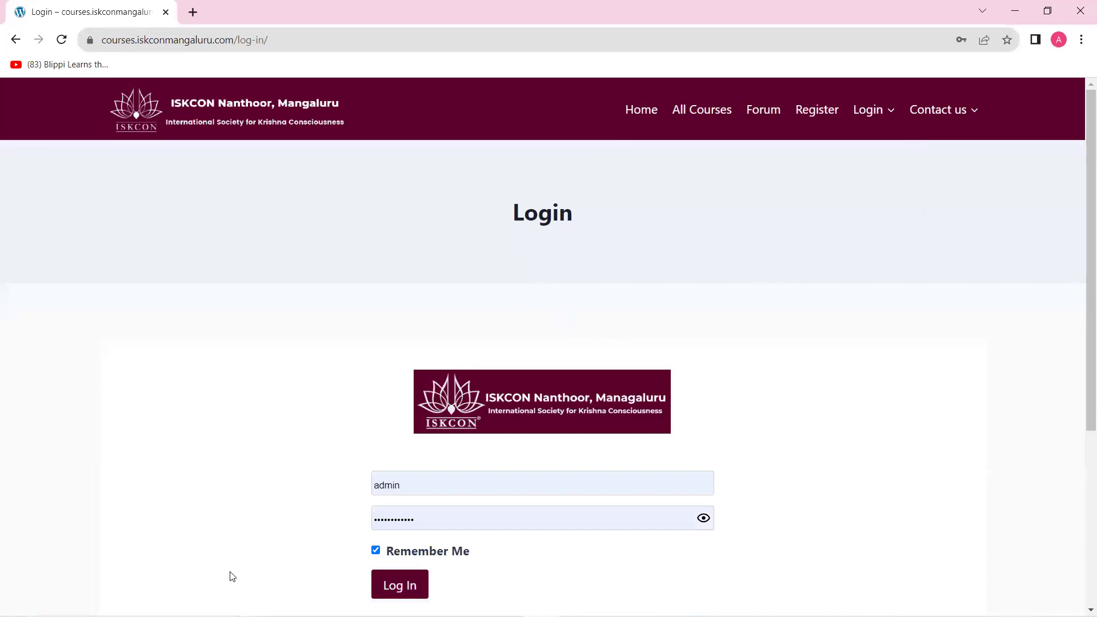
Log in to the ISKCON courses site with the prefilled credentials and open the WordPress dashboard
left_click(401, 584)
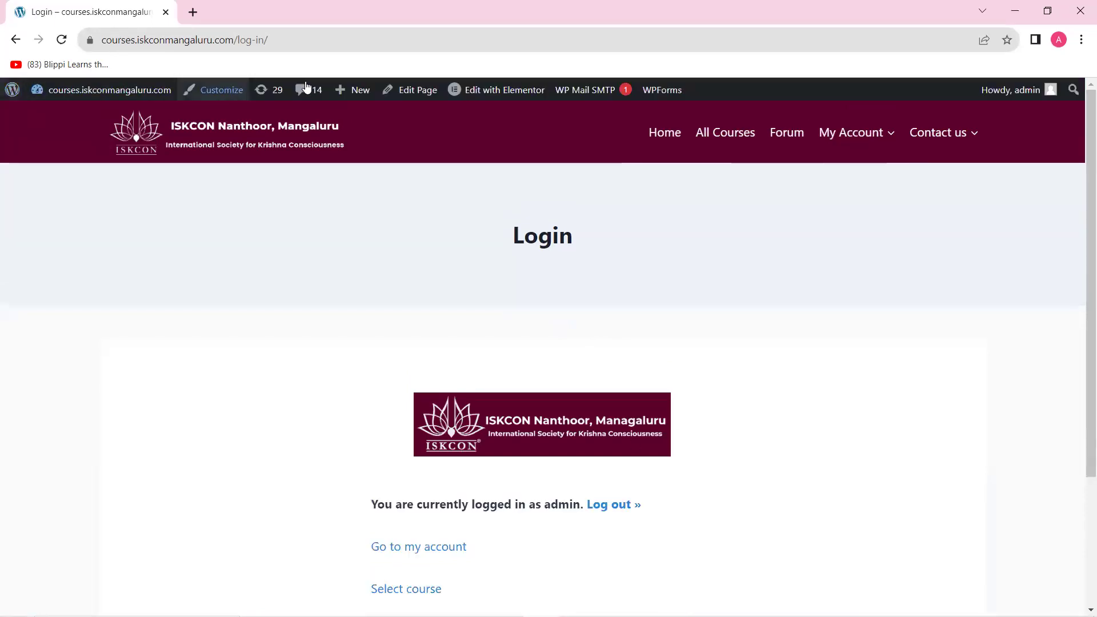
mouse_move(61, 94)
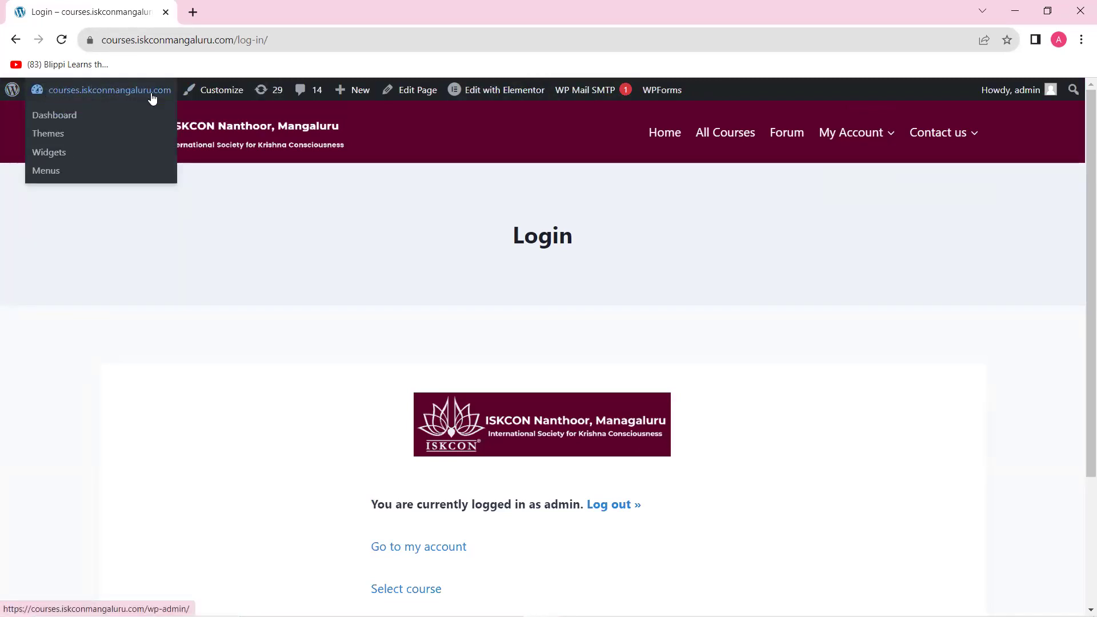
left_click(57, 117)
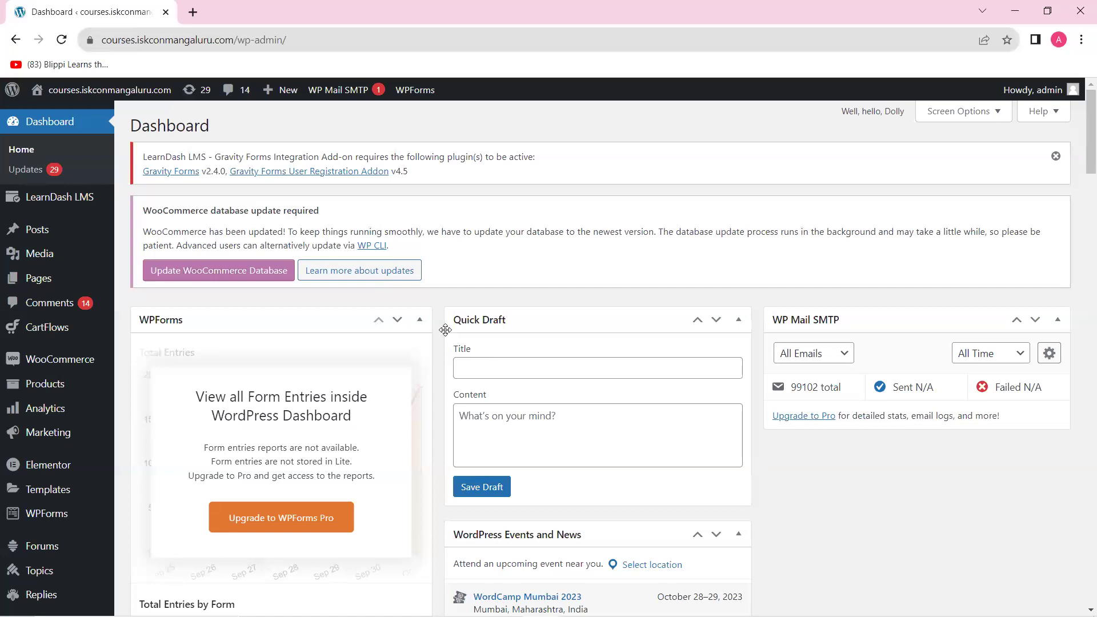
Open the Courses list of LearnDash LMS
mouse_move(44, 204)
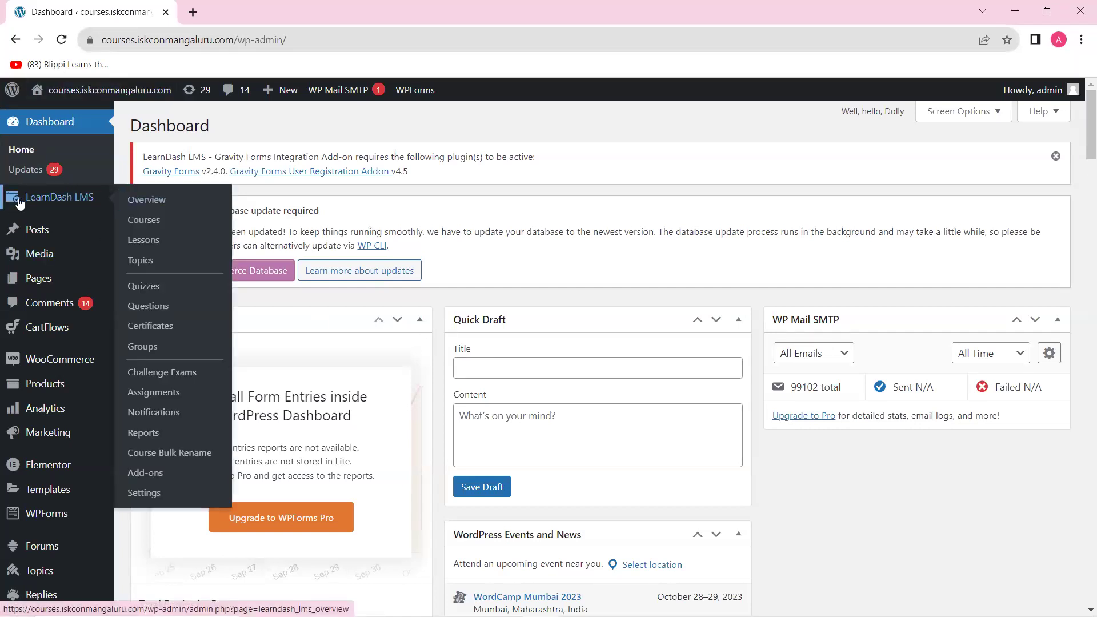
left_click(53, 201)
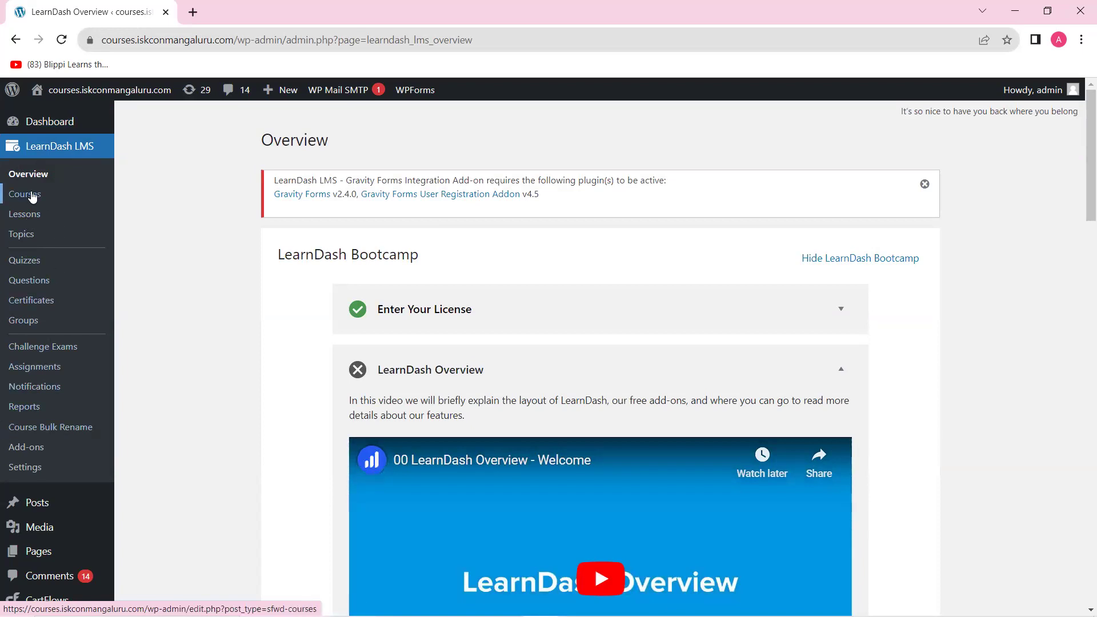
left_click(32, 195)
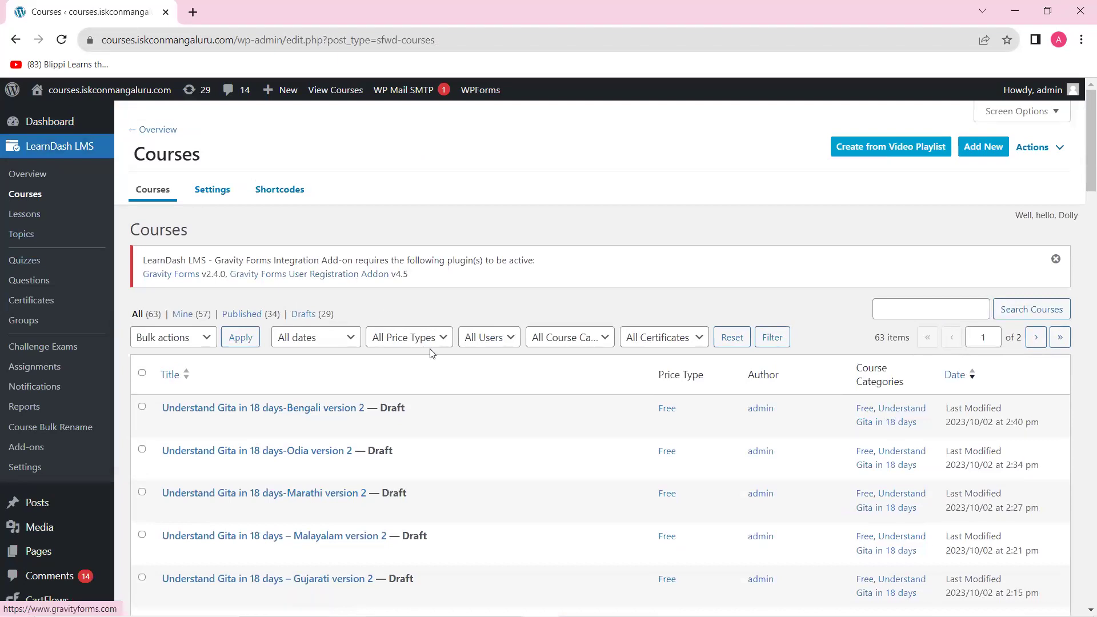
Look through the whole course list, checking the course titles and their draft or published status
scroll(432, 353, "down", 2)
scroll(432, 352, "down", 15)
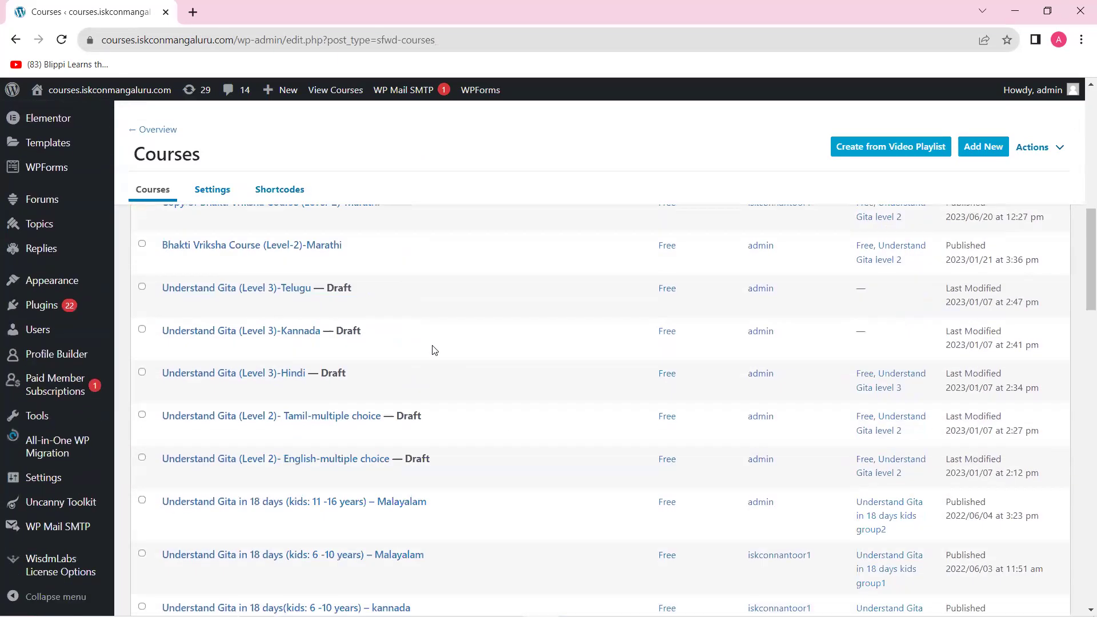
scroll(433, 350, "down", 15)
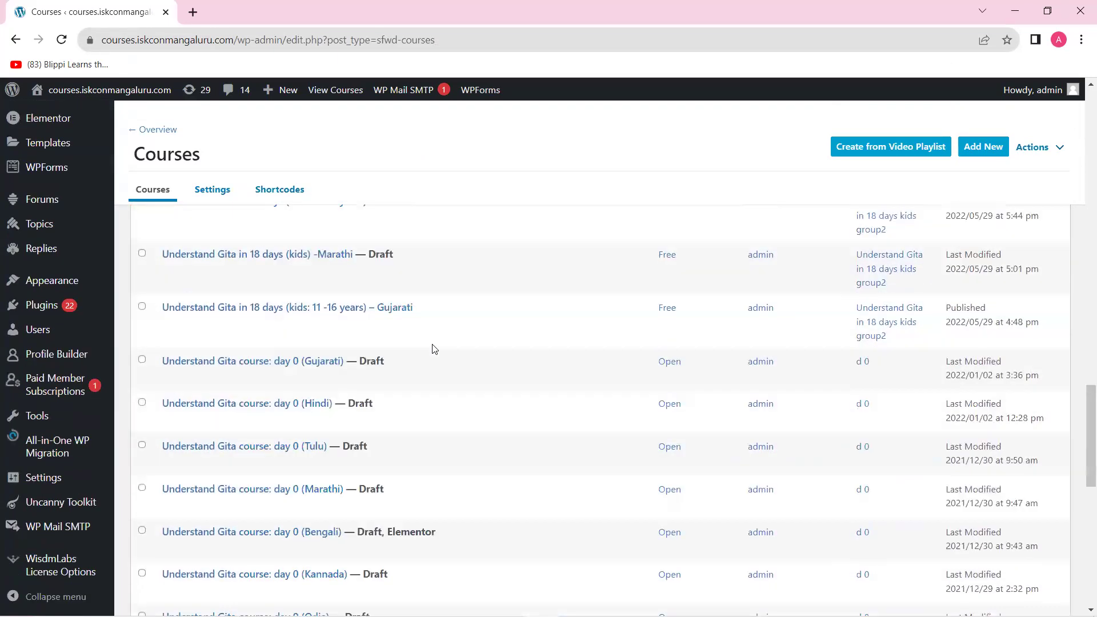
scroll(433, 349, "down", 7)
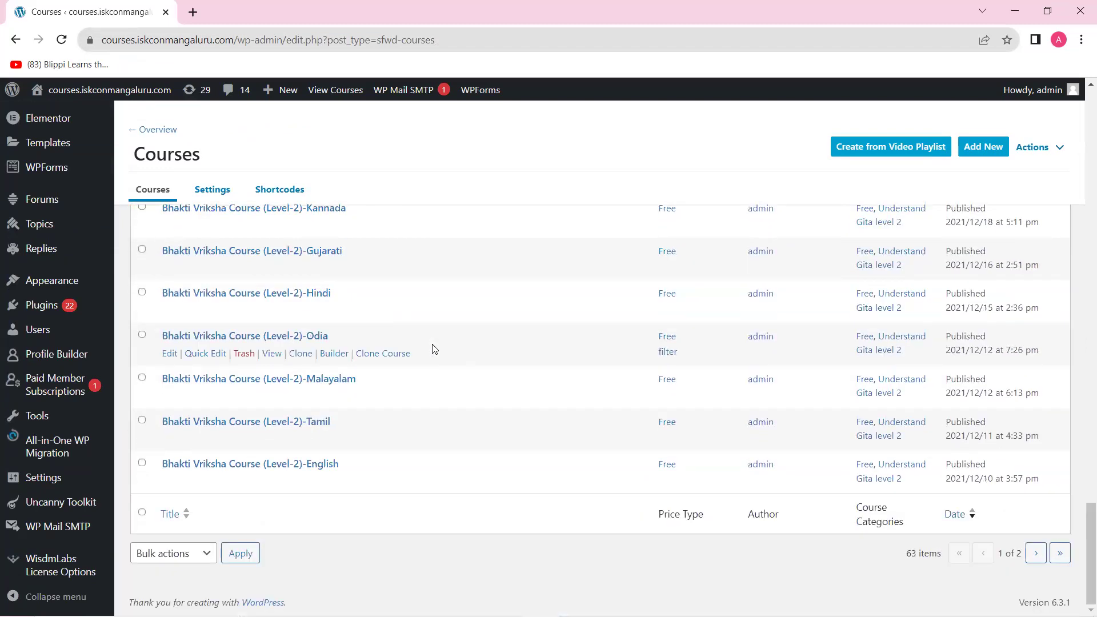
scroll(434, 354, "up", 3)
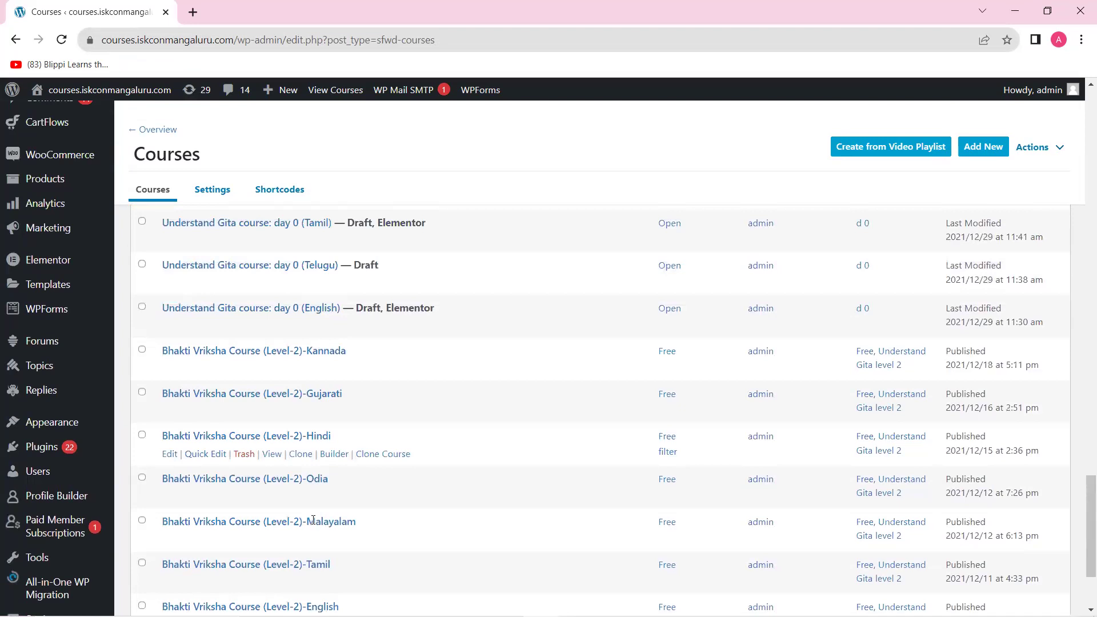
scroll(313, 520, "up", 1)
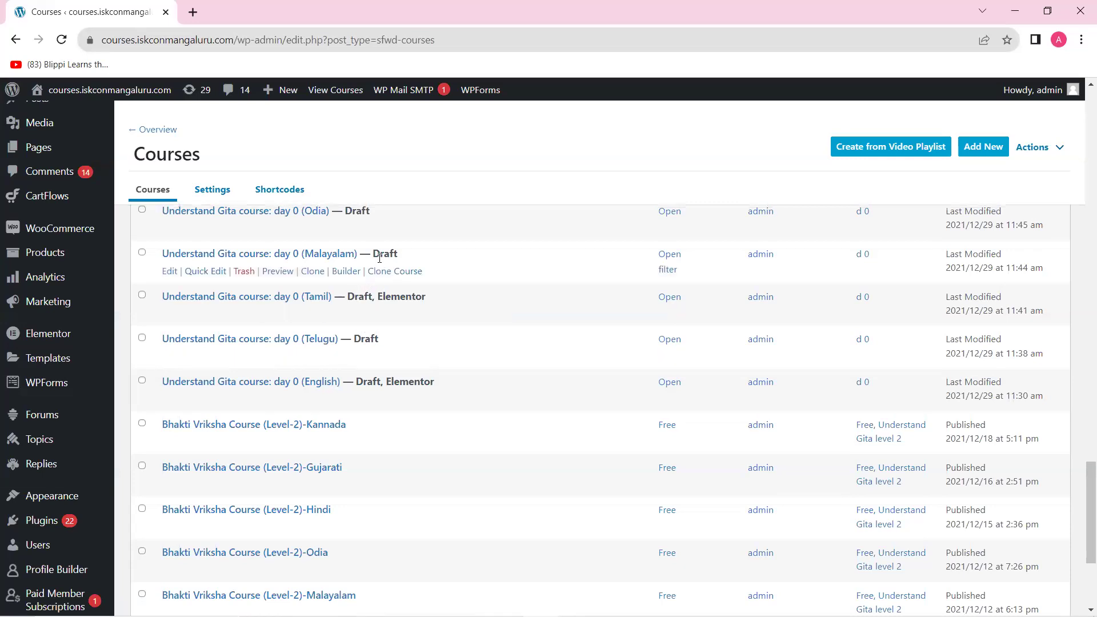
scroll(370, 282, "up", 3)
scroll(372, 298, "up", 3)
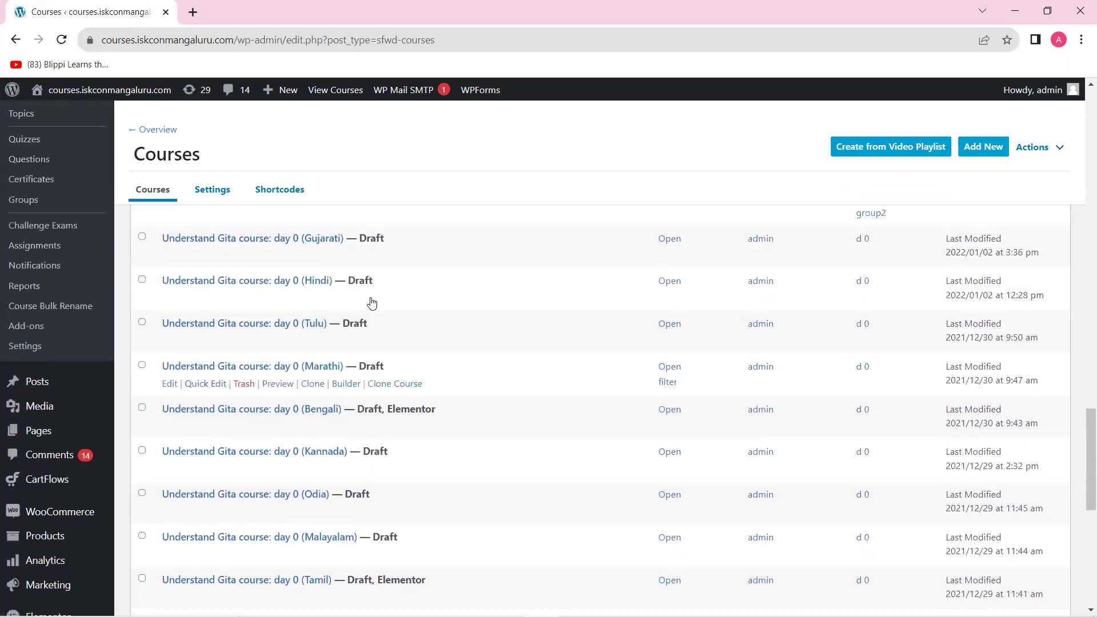
scroll(372, 302, "up", 1)
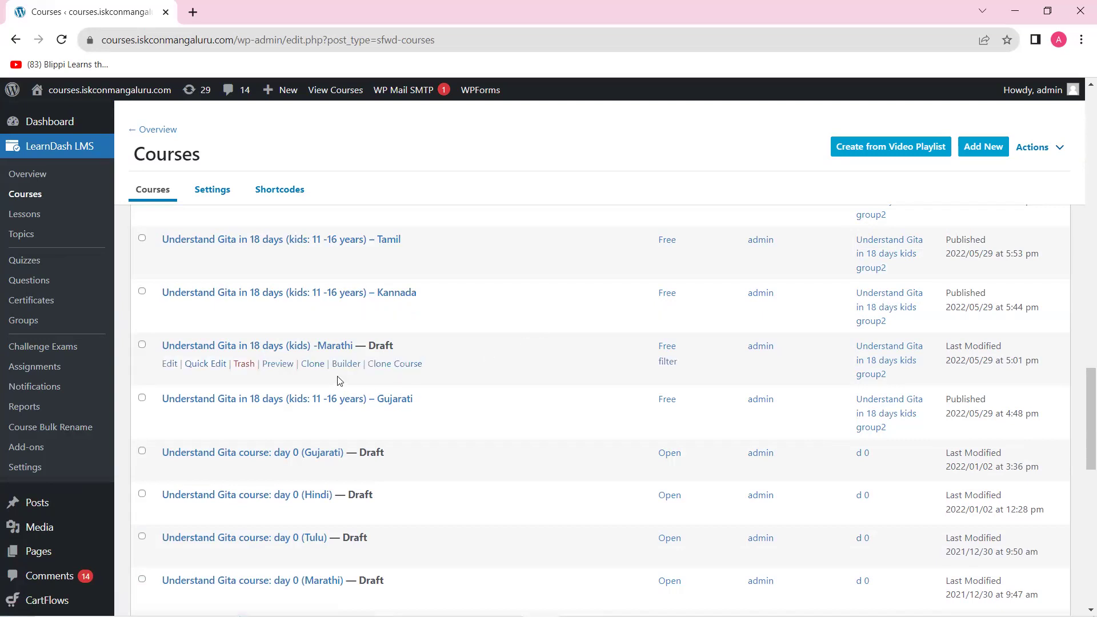
left_click_drag(369, 345, 398, 355)
left_click(400, 351)
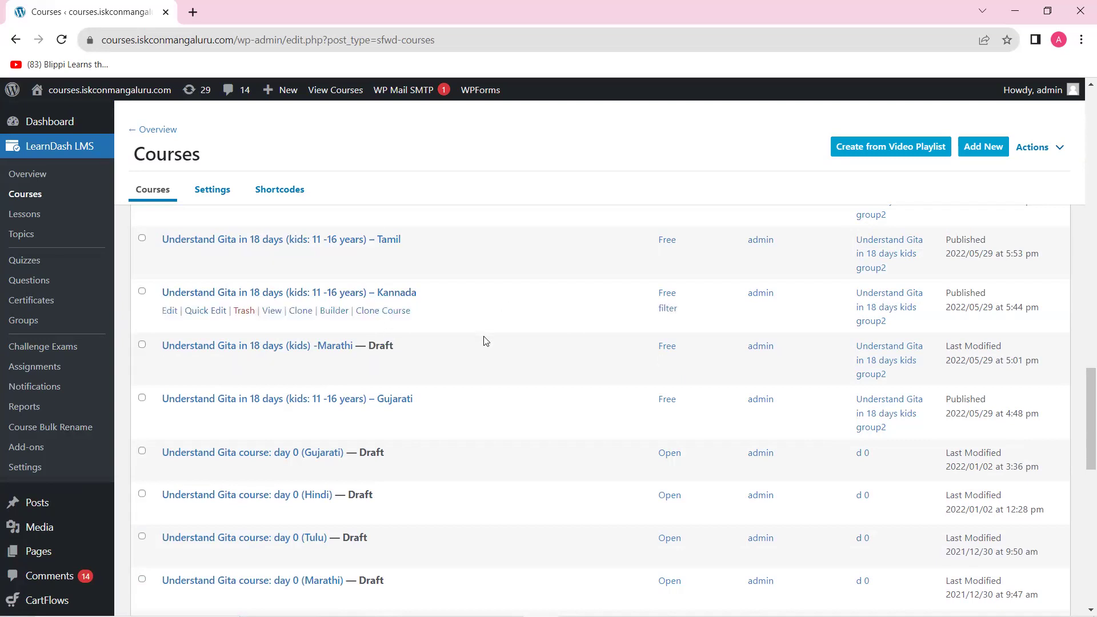
scroll(486, 339, "up", 9)
scroll(485, 341, "up", 12)
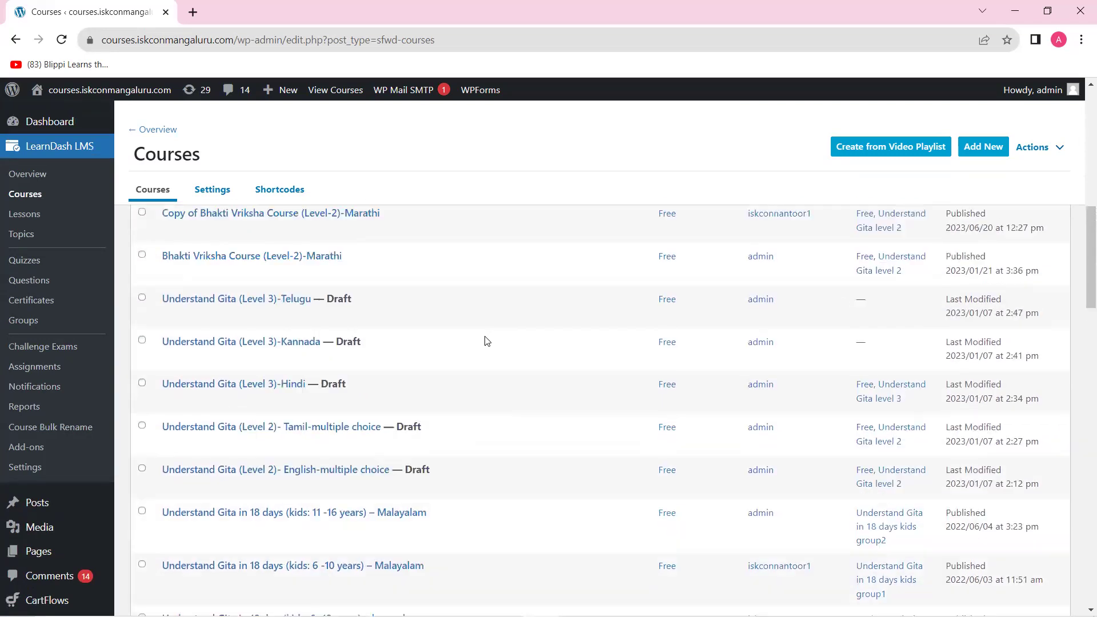
mouse_move(485, 341)
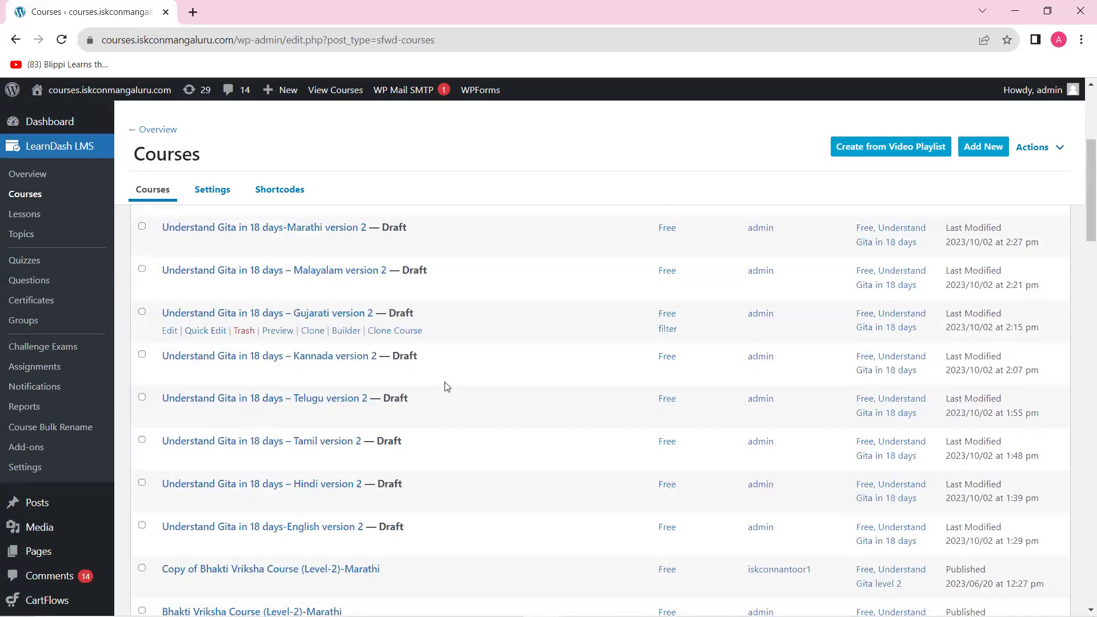
Locate the draft course "Understand Gita in 18 days-English version 2" and open it for editing
scroll(446, 387, "down", 2)
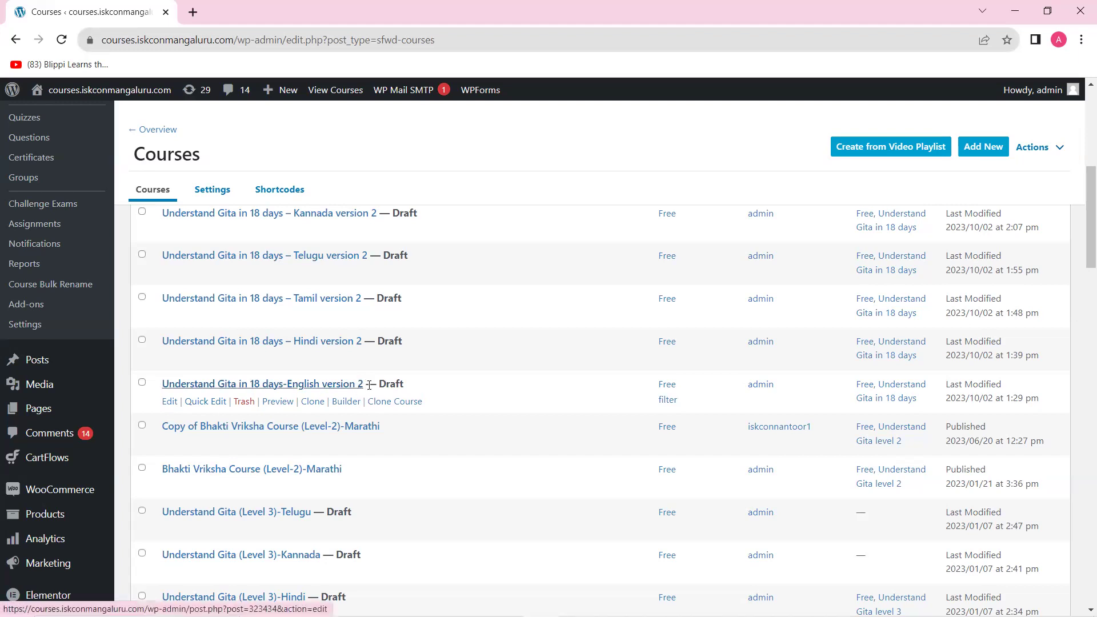
left_click_drag(377, 383, 414, 394)
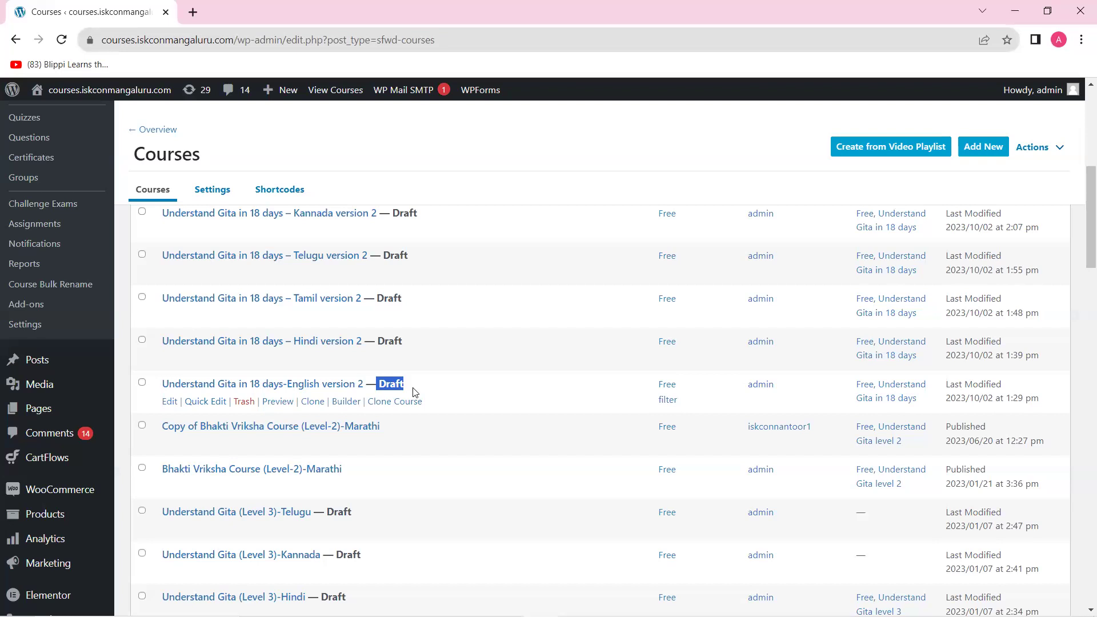
scroll(414, 393, "up", 3)
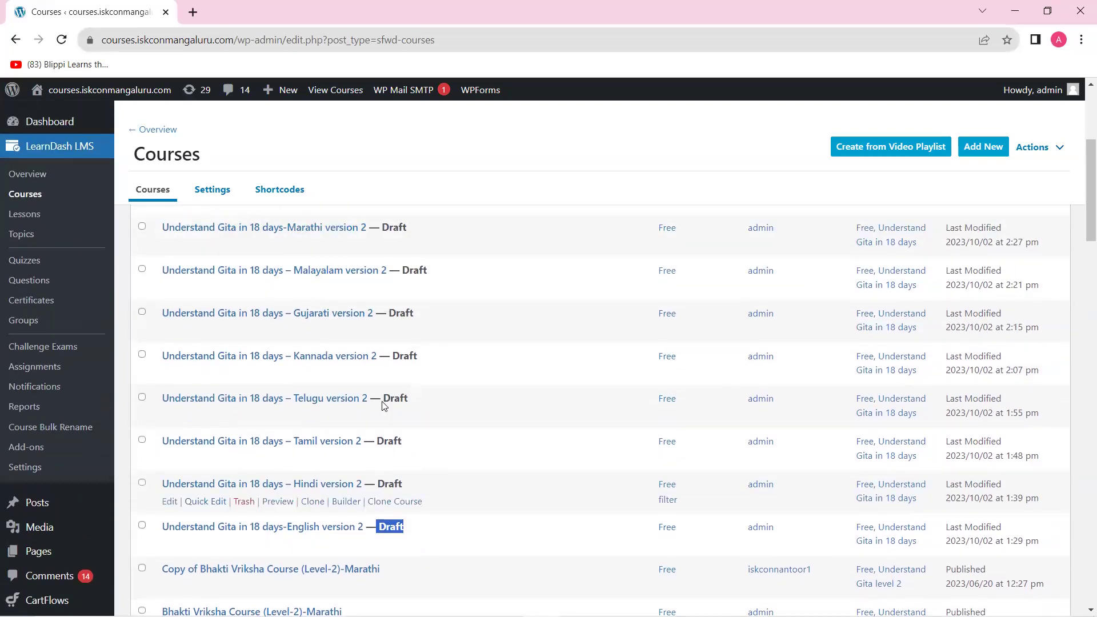
scroll(383, 405, "up", 3)
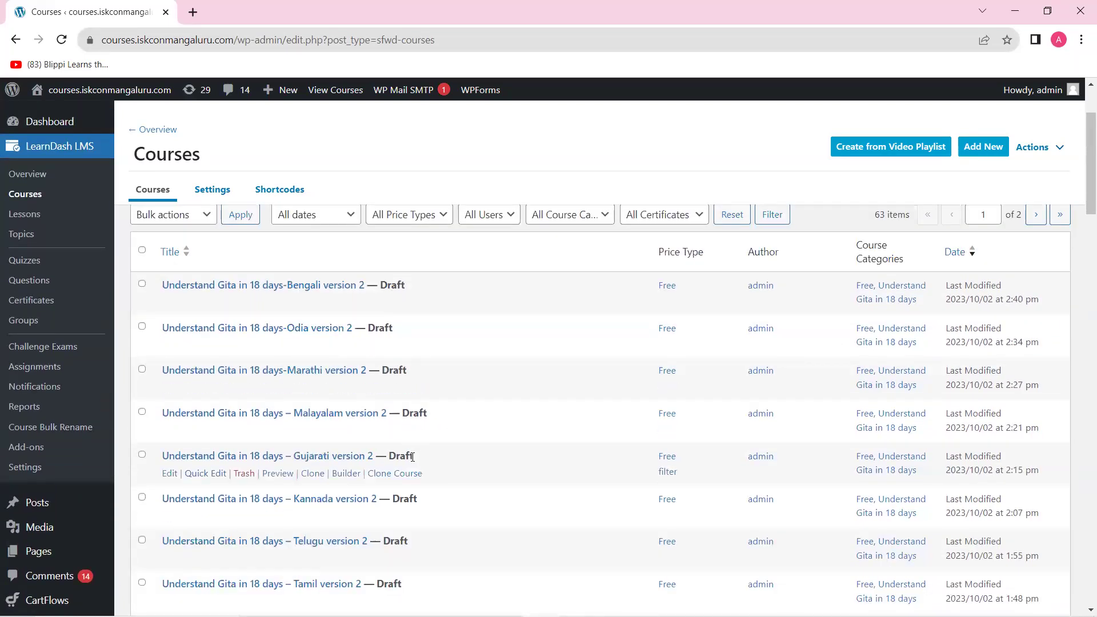
scroll(413, 457, "down", 4)
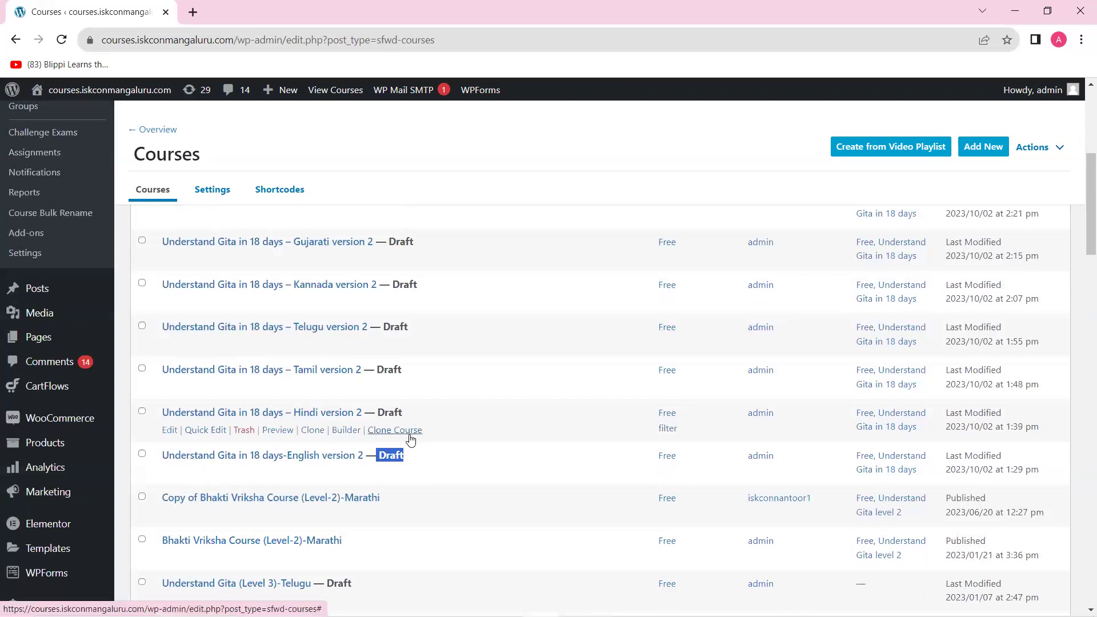
left_click(396, 455)
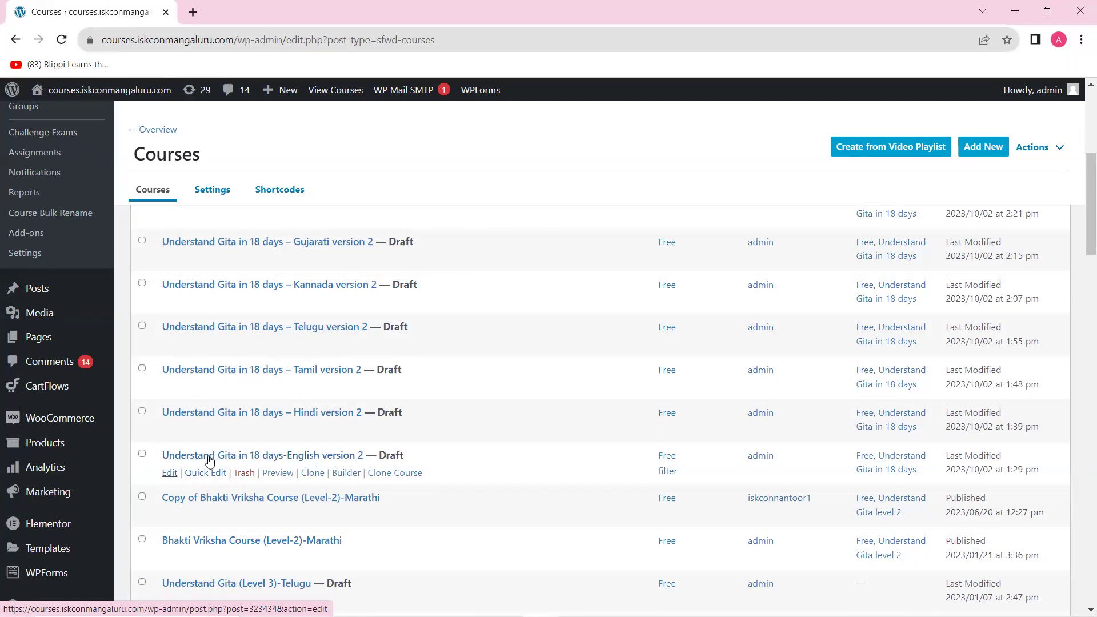
key("Return")
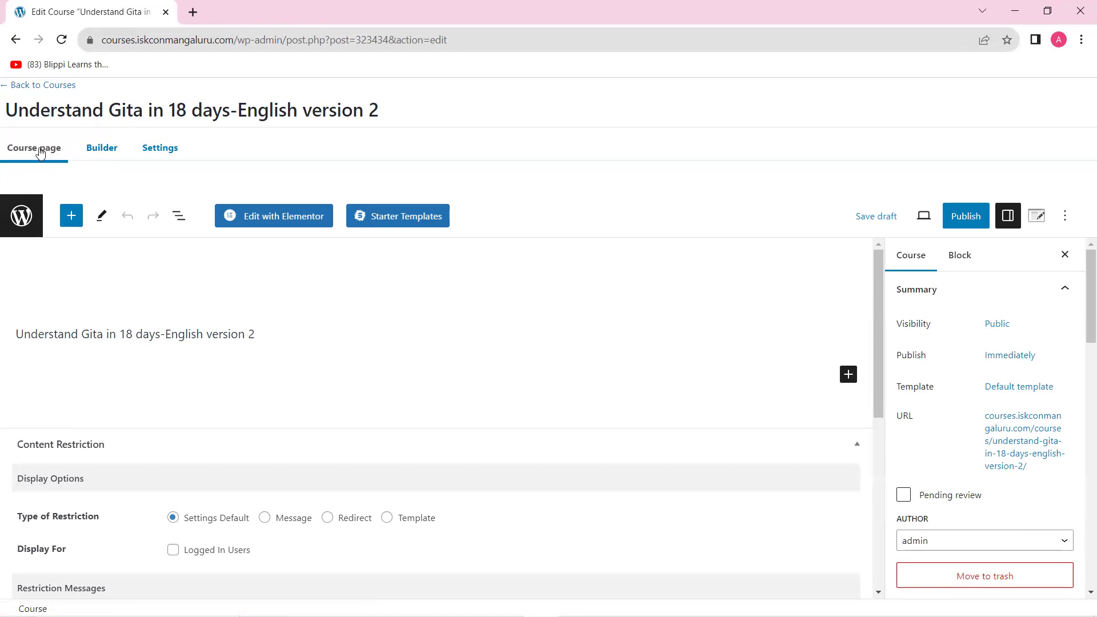
Open the course's Builder view and review its list of chapter lessons
left_click(103, 148)
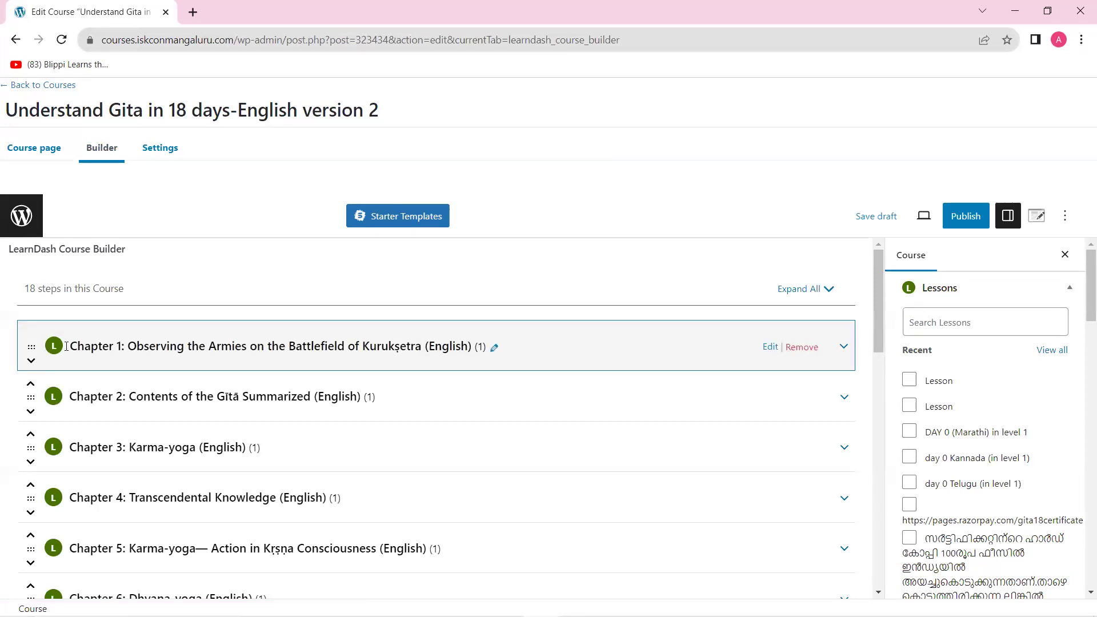
mouse_move(74, 336)
left_mouse_down()
mouse_move(78, 354)
mouse_move(90, 353)
mouse_move(87, 336)
left_mouse_up()
scroll(88, 350, "down", 10)
scroll(91, 354, "up", 8)
scroll(88, 335, "up", 8)
Expand all lessons and open the Chapter 1 quiz for editing in a new browser tab
left_click(804, 290)
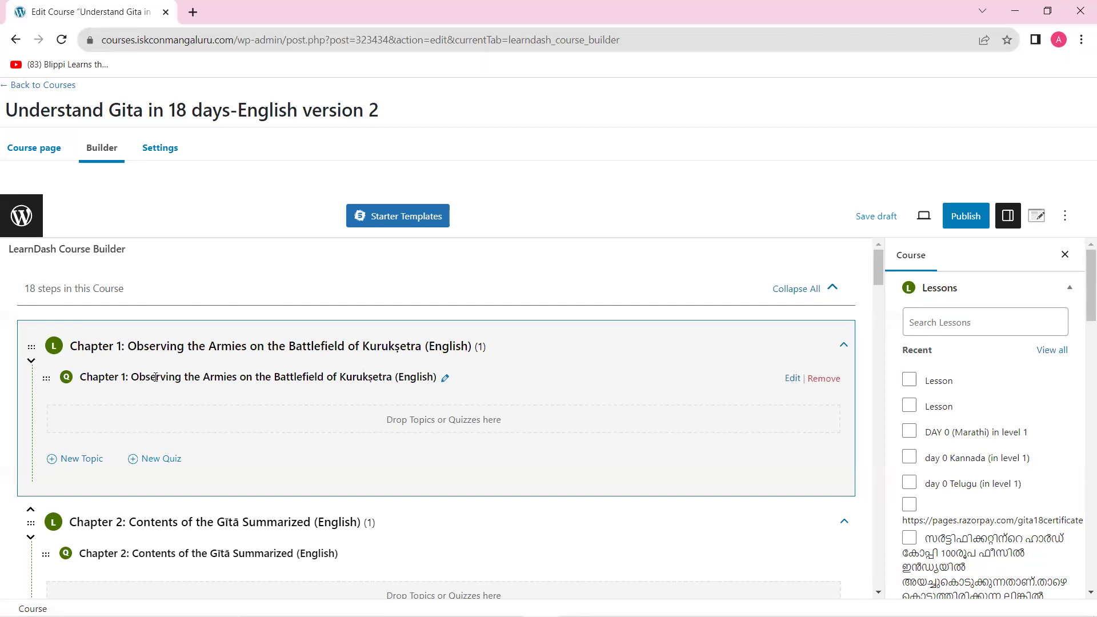
right_click(792, 382)
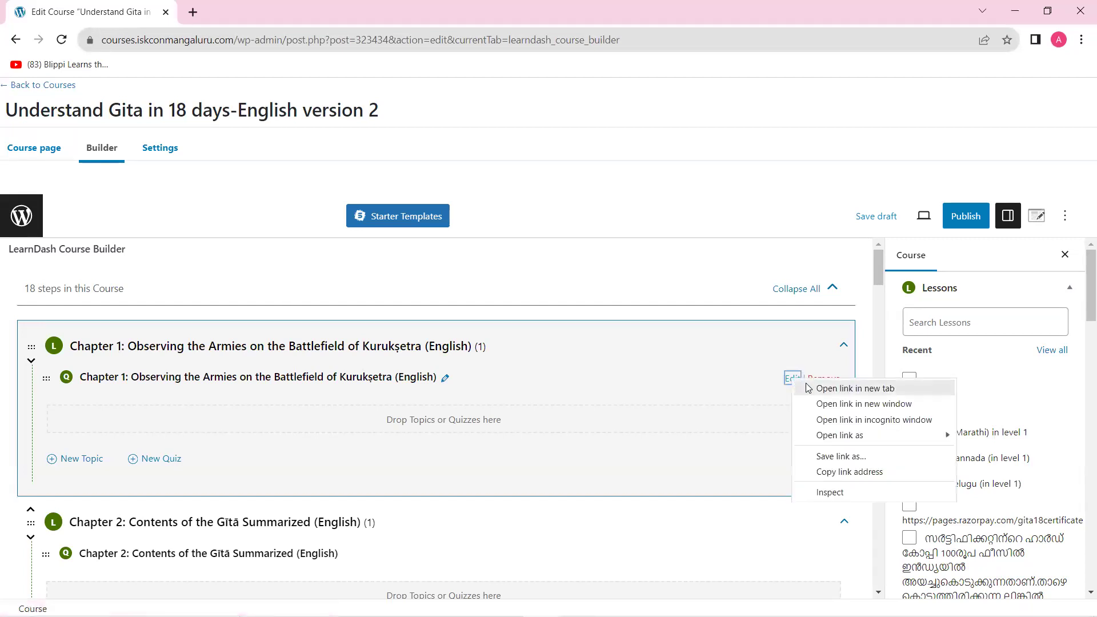
left_click(835, 388)
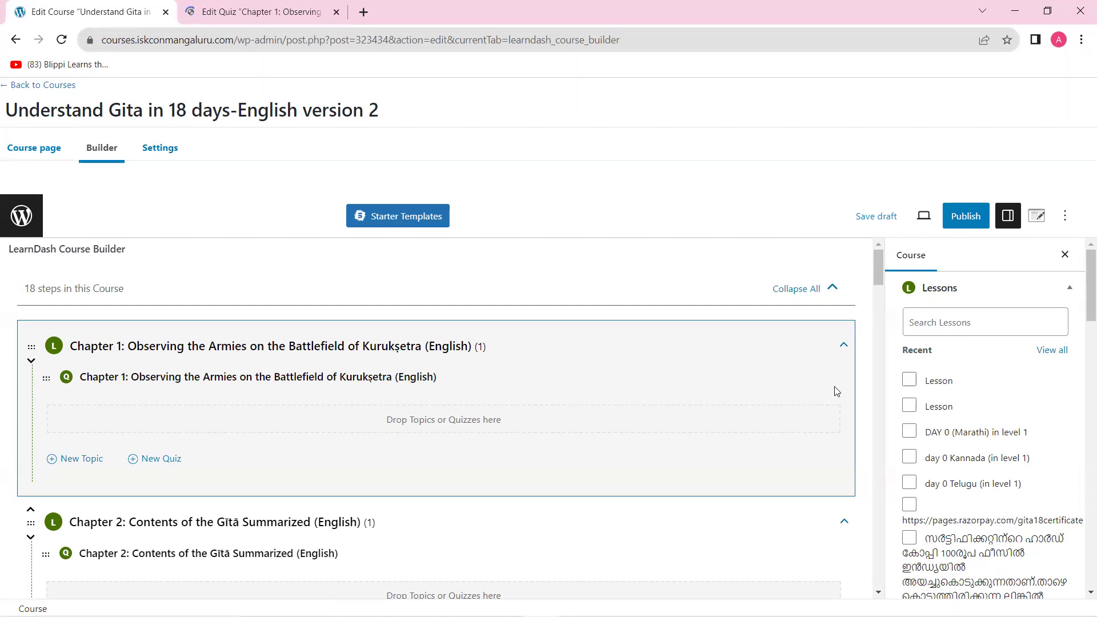
left_click(245, 9)
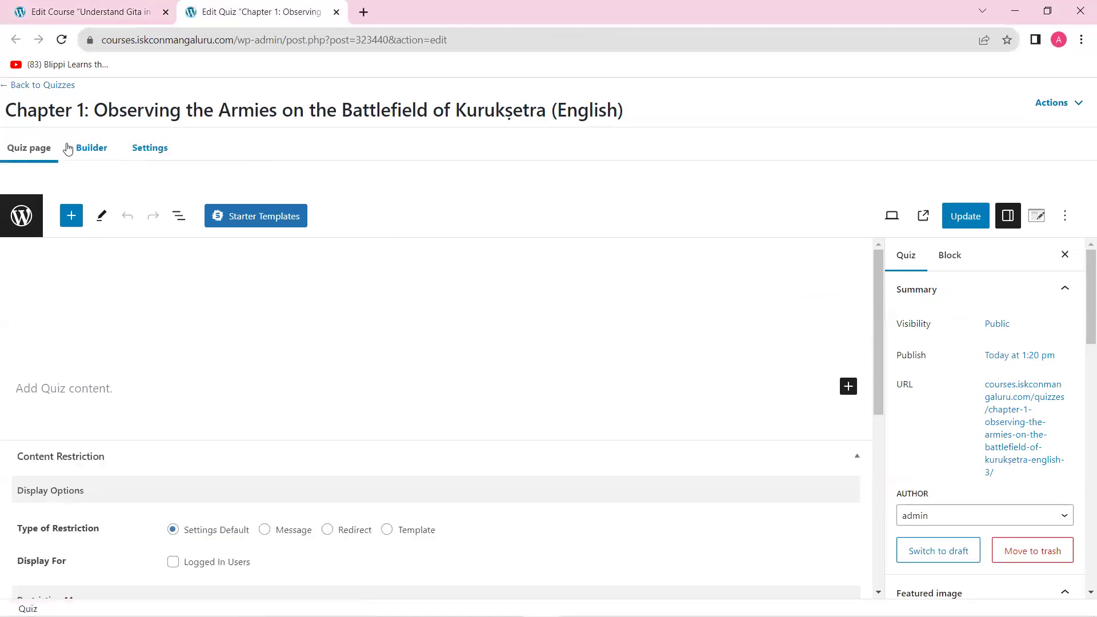
Open the Builder view of the Chapter 1 quiz and check its question count
left_click(119, 17)
key("ctrl+Tab")
left_click(94, 150)
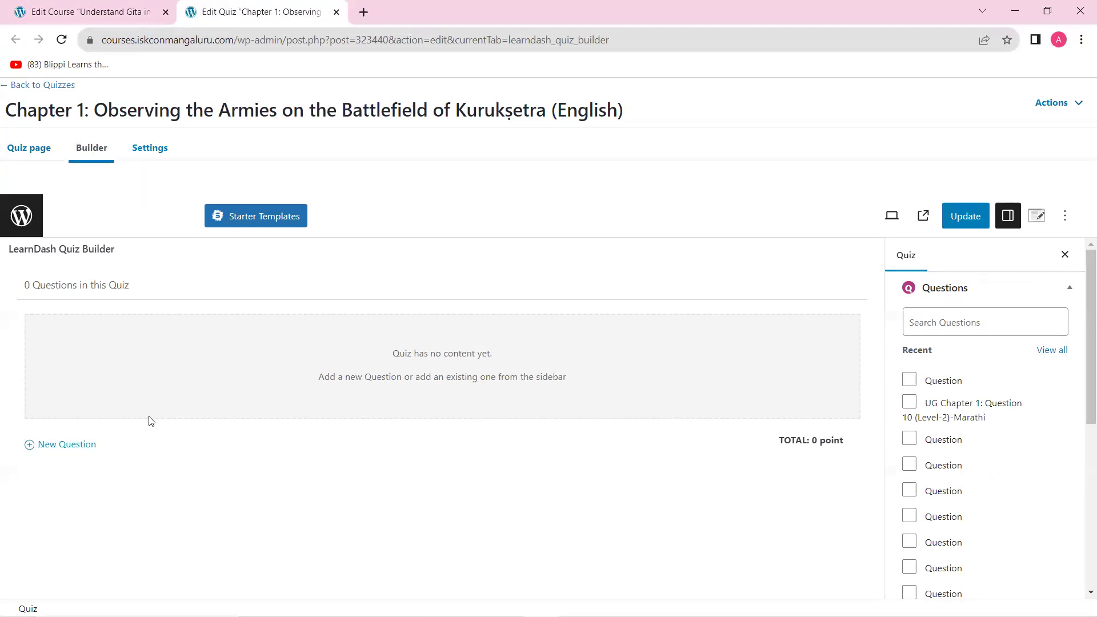
left_click_drag(26, 283, 153, 294)
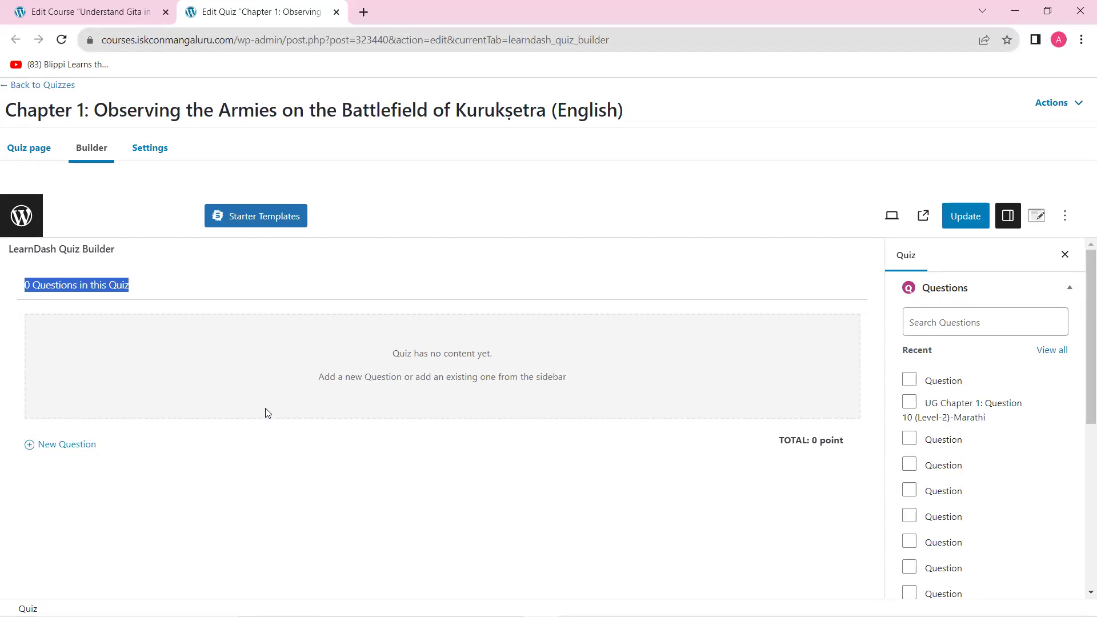
Add a new question titled "who is Krishna?" to the Chapter 1 quiz
left_click(68, 449)
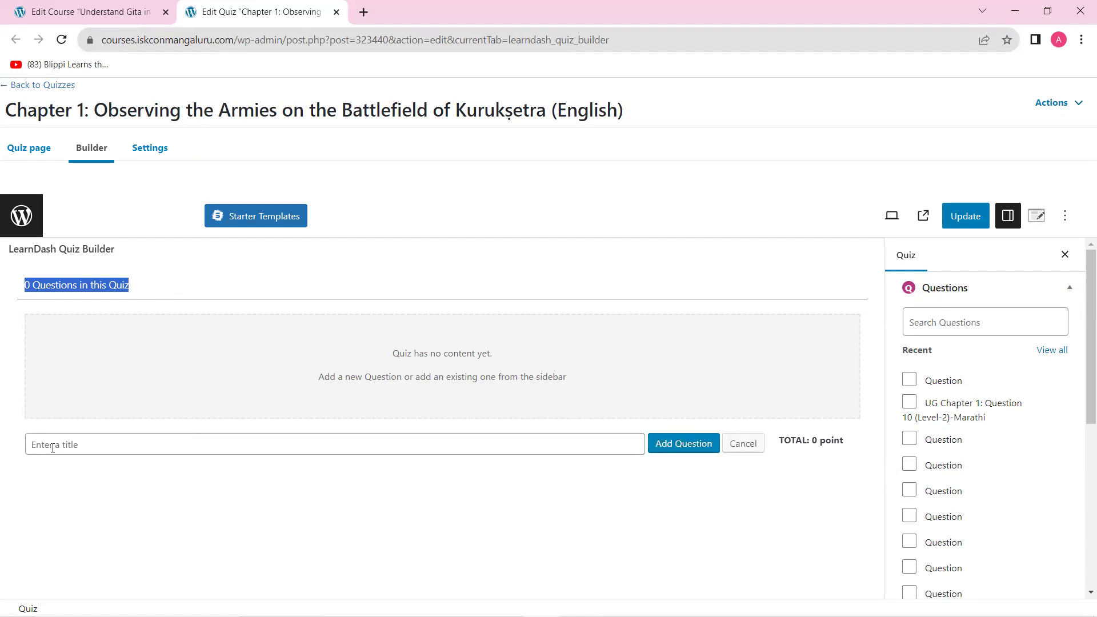
left_click(52, 449)
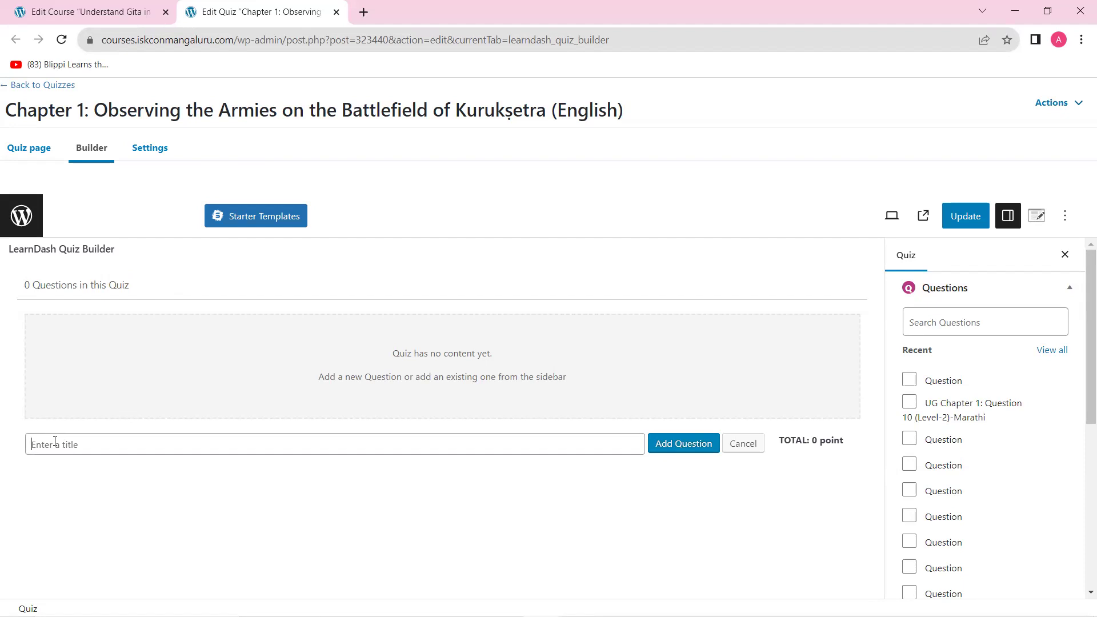
type("who is Krishna?")
left_click(684, 444)
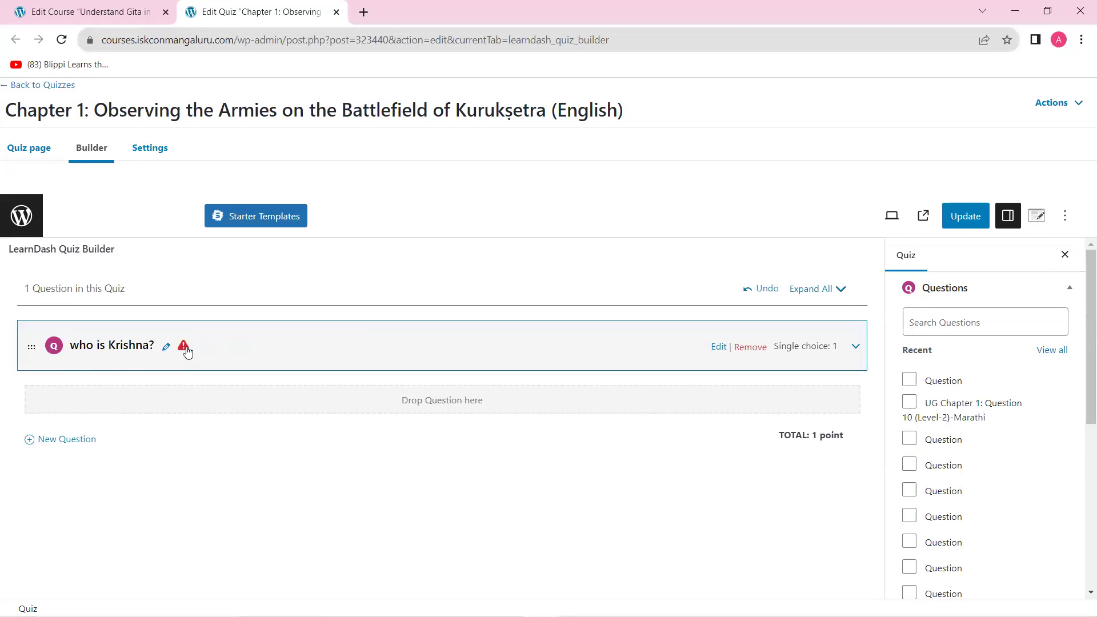
Expand the "who is Krishna?" question and review the available question types
mouse_move(188, 353)
left_click(856, 347)
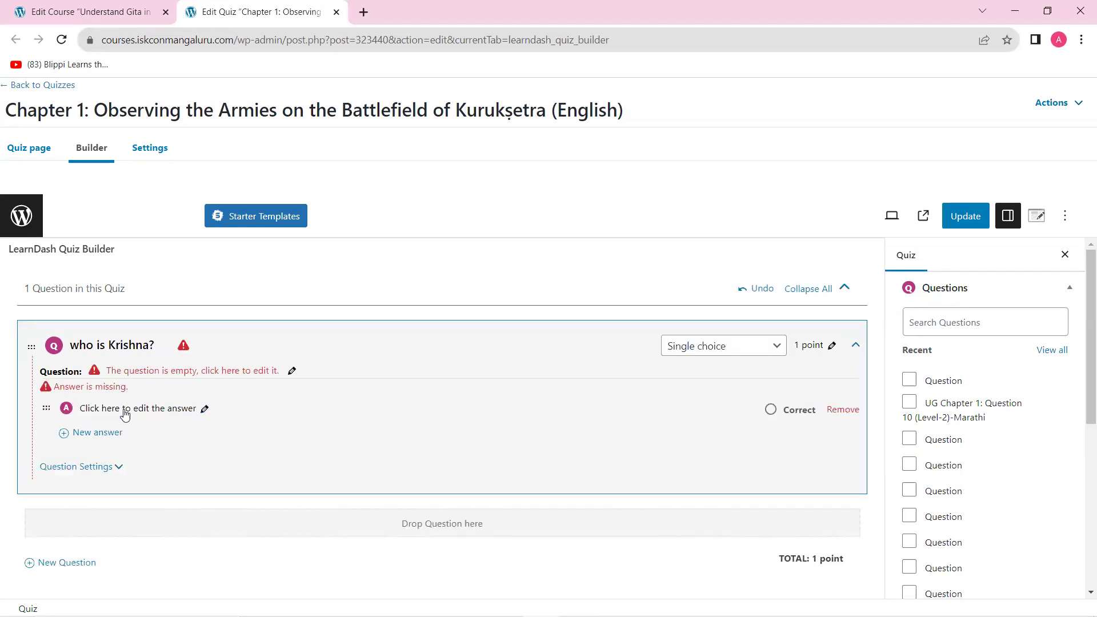
left_click(716, 350)
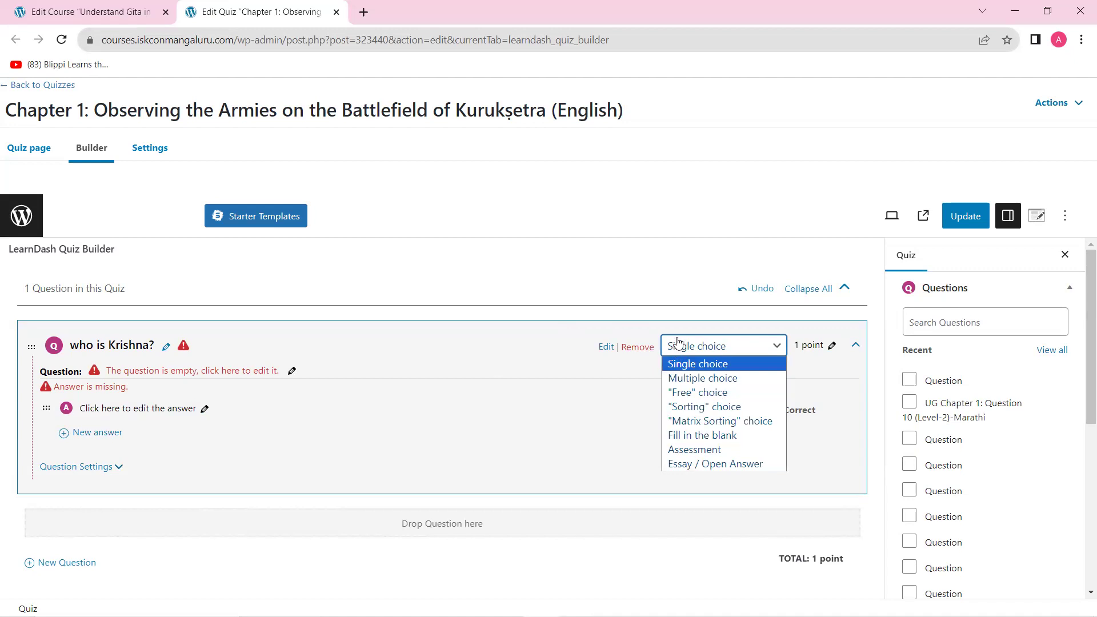
left_click(606, 323)
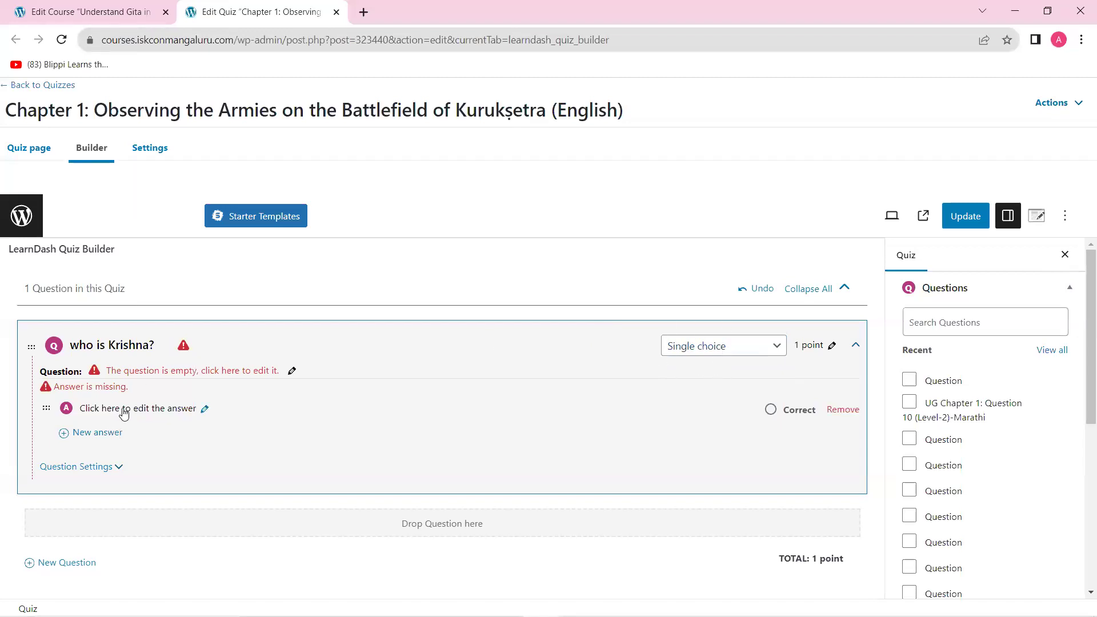
Set the first answer of the "who is Krishna?" question to "Demigod" and add "Supreme God" as the second answer
left_click(155, 409)
type("Demigod")
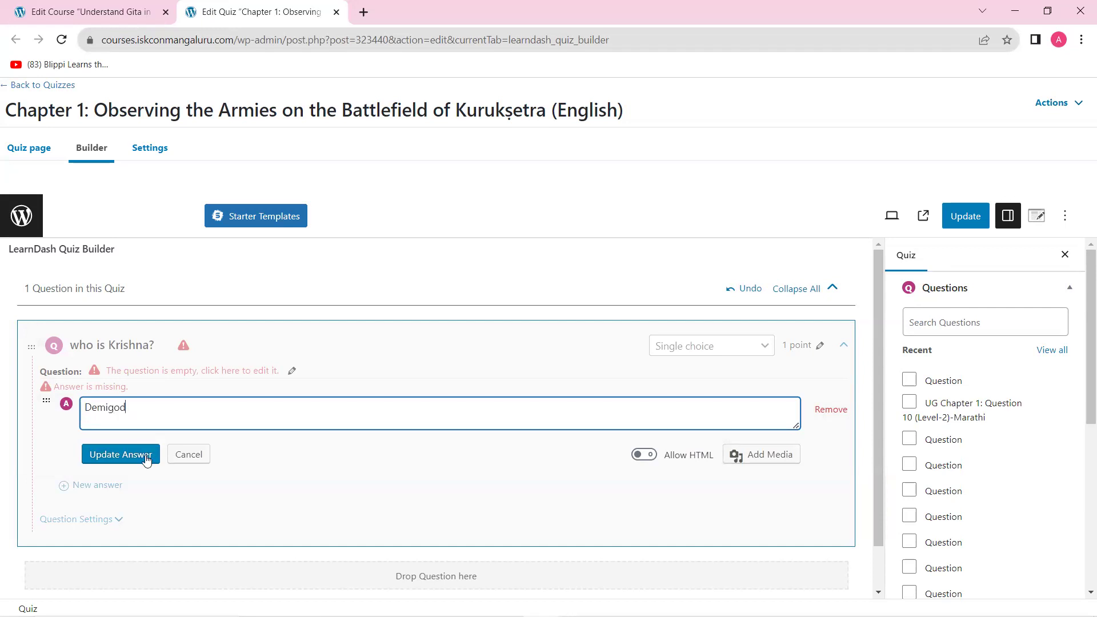
left_click(120, 454)
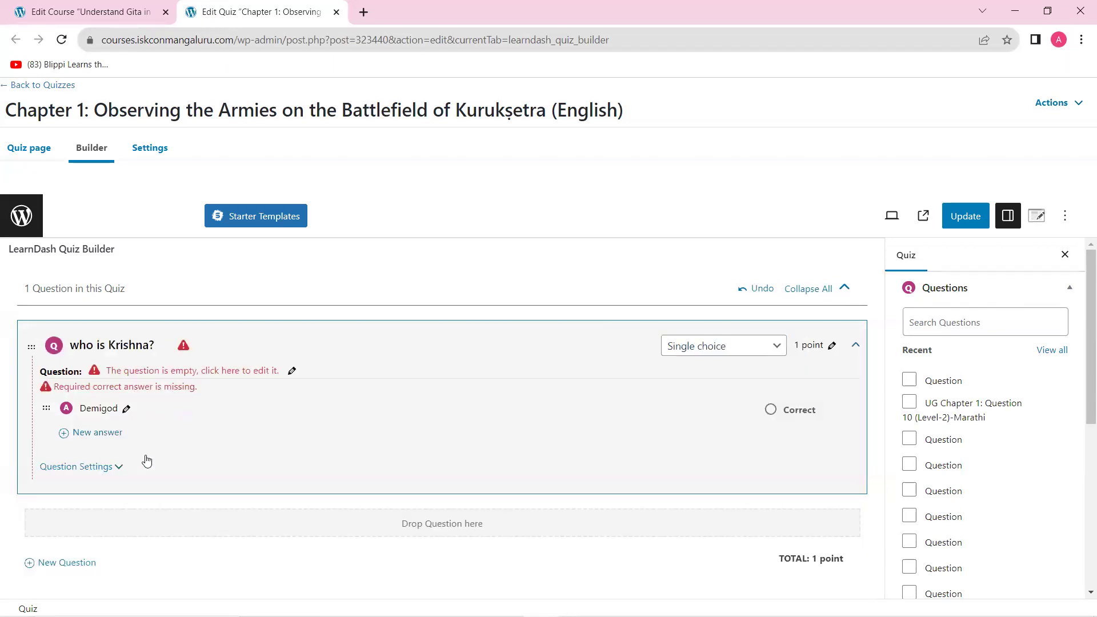
left_click(106, 434)
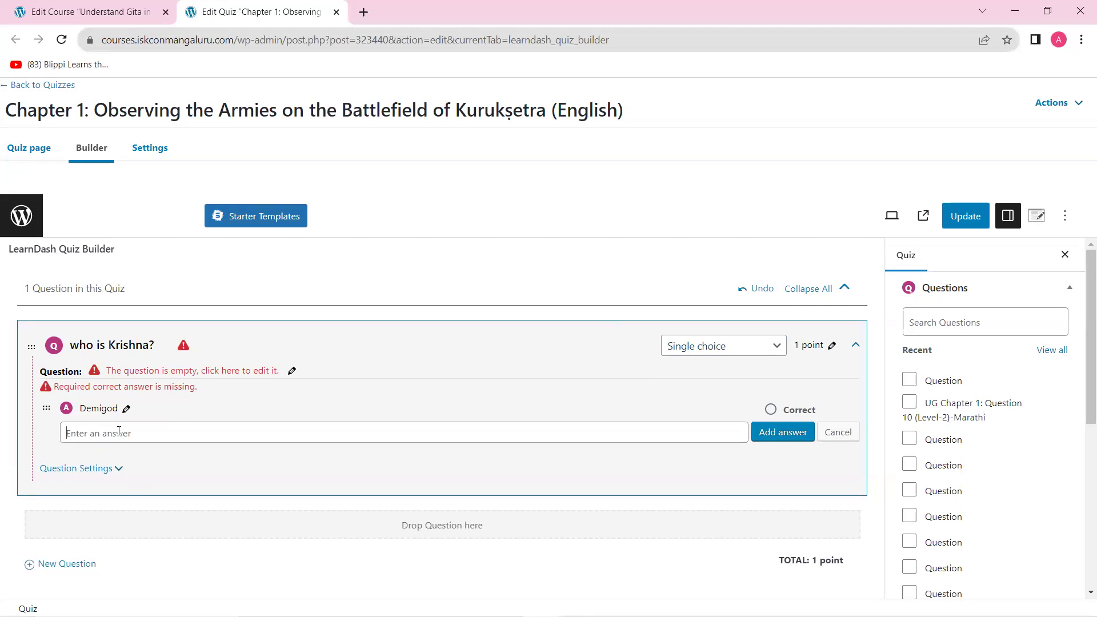
type("Supreme God")
left_click(783, 434)
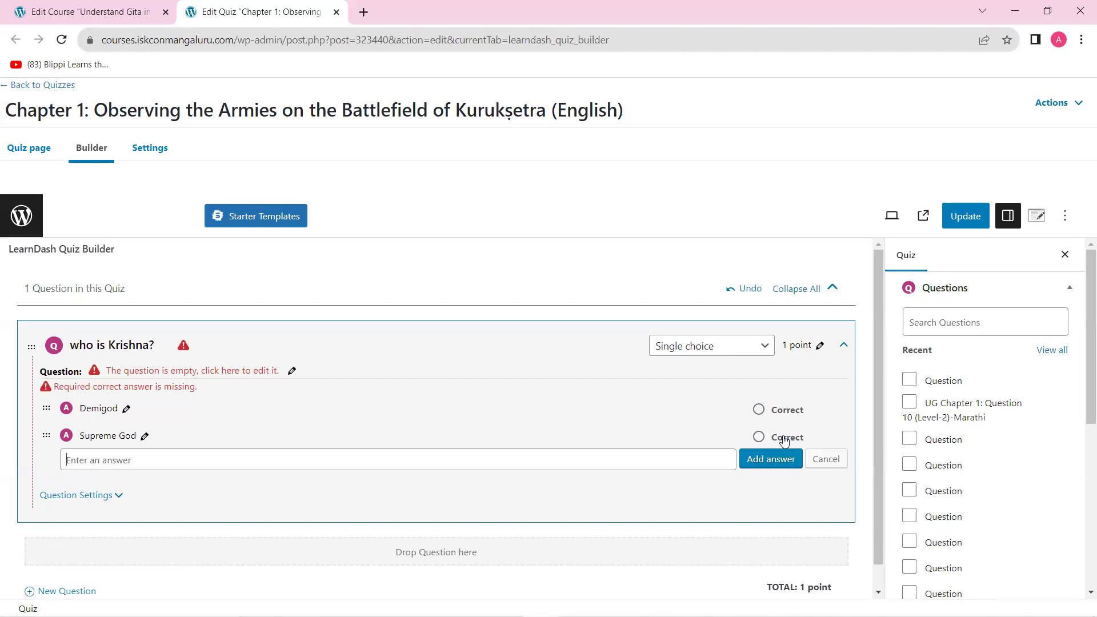
Add the answers "ASURA" and "12" to the question and mark "Supreme God" as correct
type("ASURA")
left_click(759, 460)
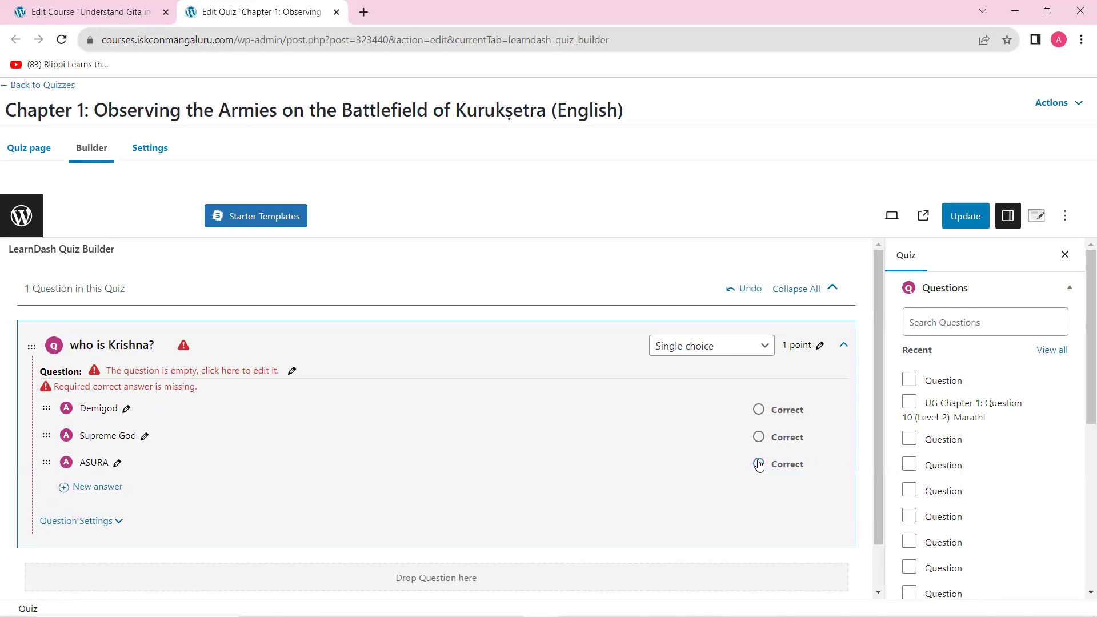
type("12")
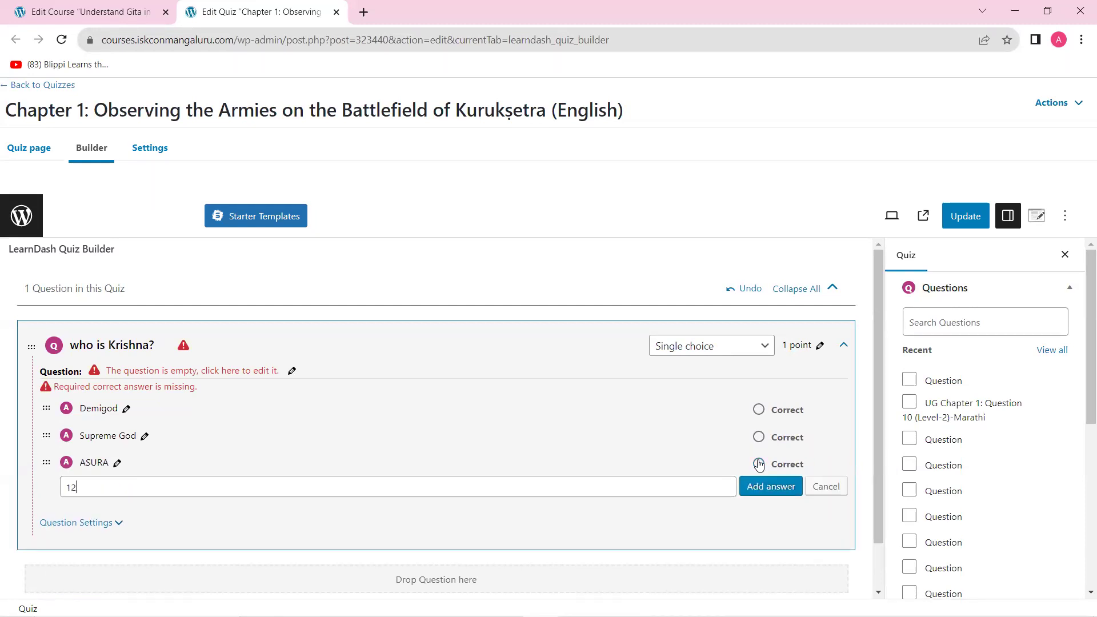
left_click(771, 491)
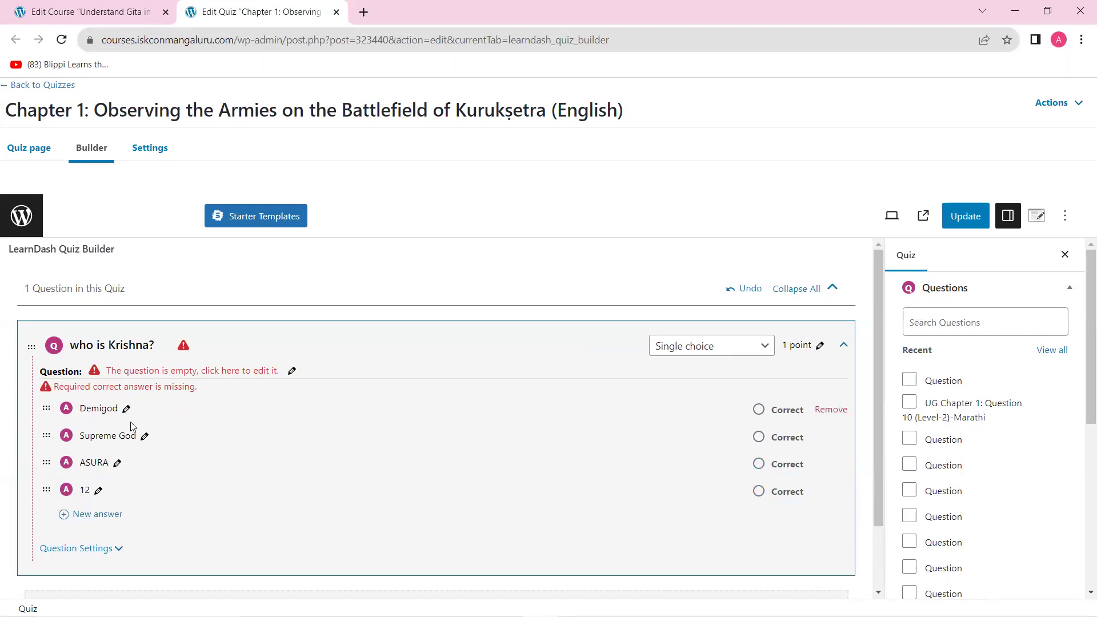
left_click(759, 438)
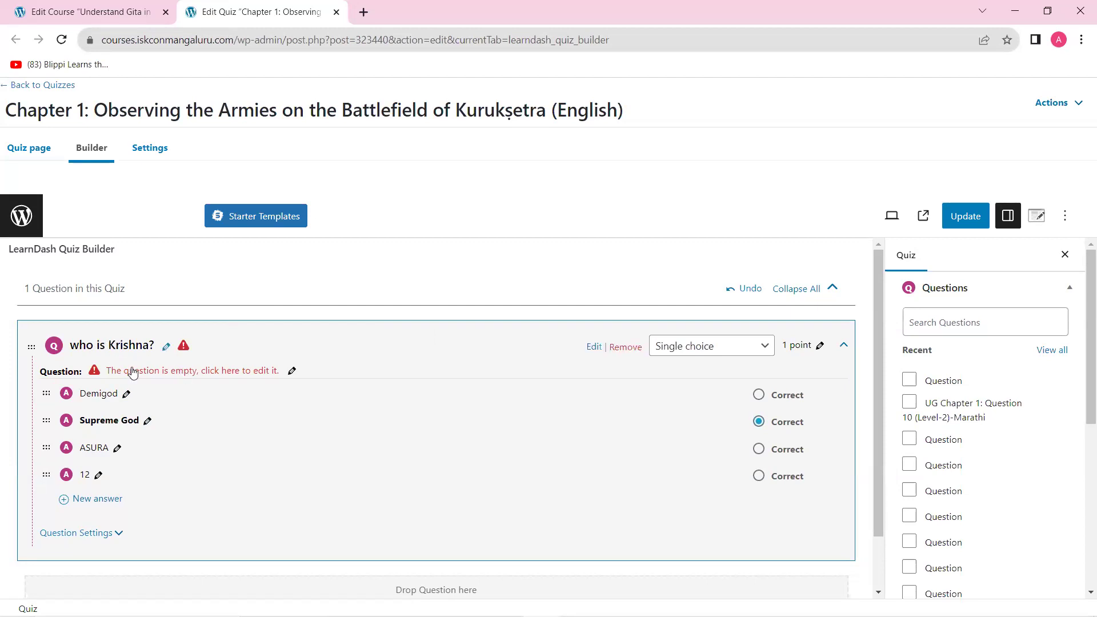
Fill in the empty question text with "Who is Krishna?" and save it
left_click(150, 378)
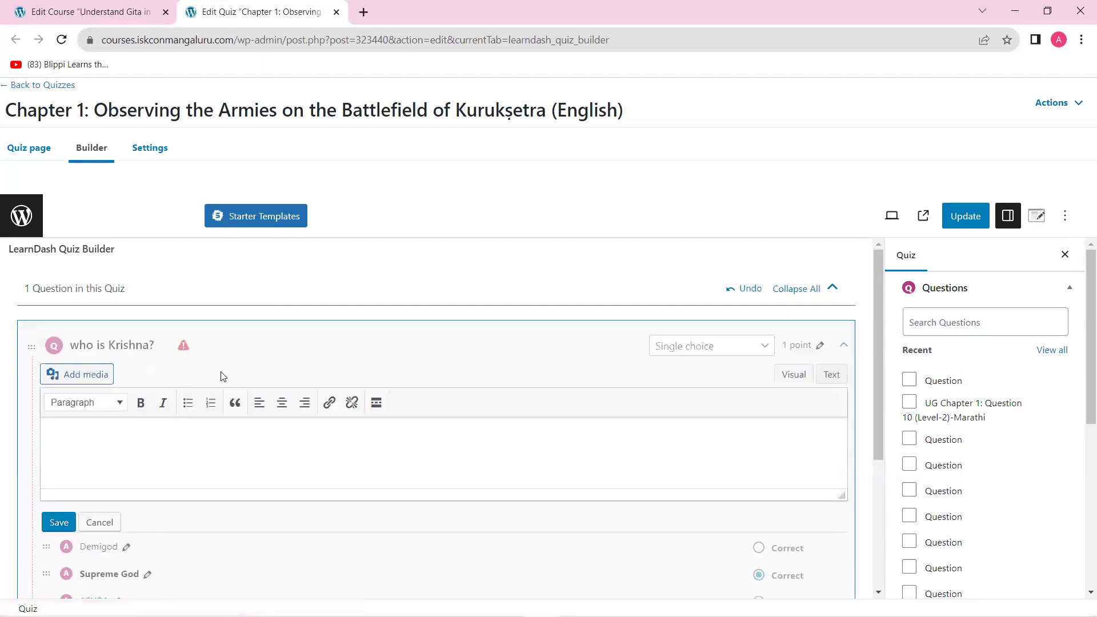
scroll(220, 375, "down", 2)
type("Who is Krihs")
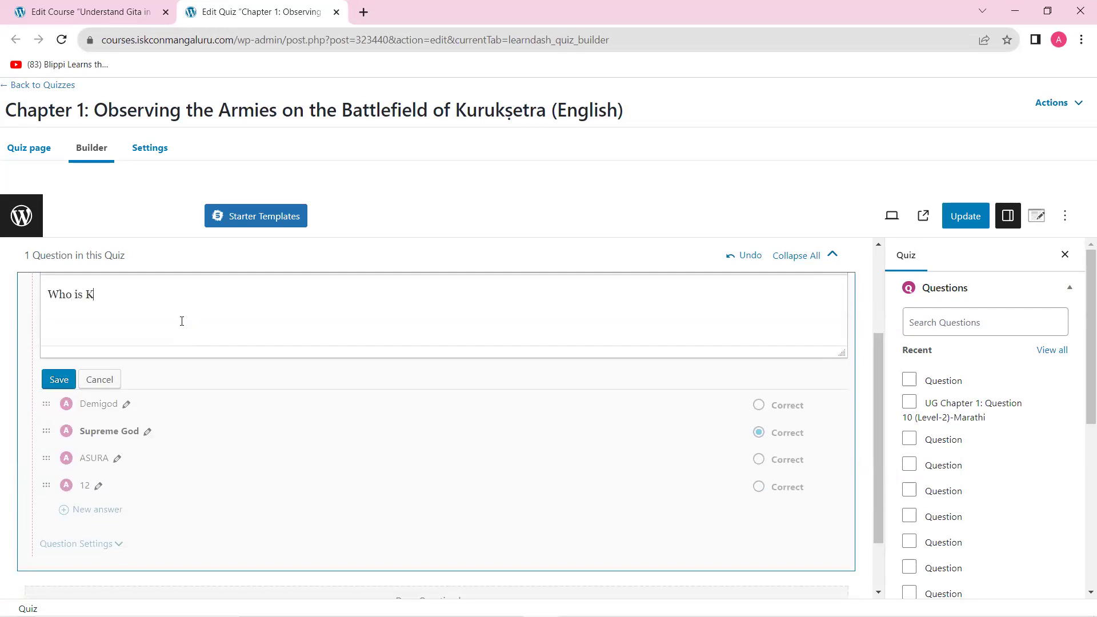
key("BackSpace")
key("BackSpace")
key("BackSpace")
type("ishna?")
left_click(59, 379)
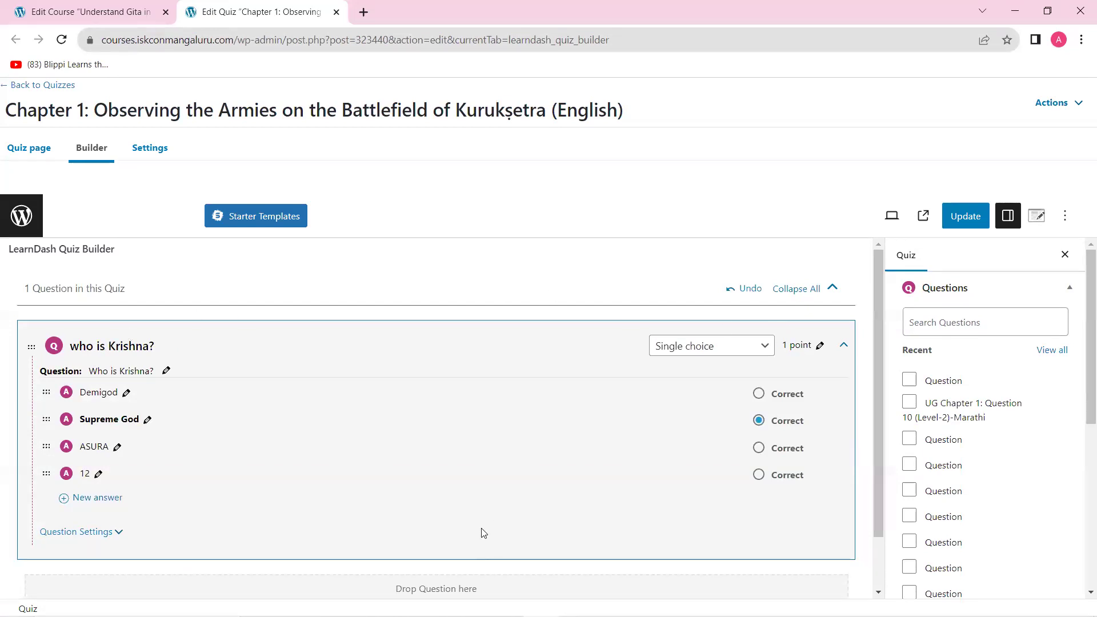
Remove the "who is Krishna?" question from the Chapter 1 quiz
scroll(484, 532, "down", 1)
scroll(483, 529, "up", 1)
left_click(634, 349)
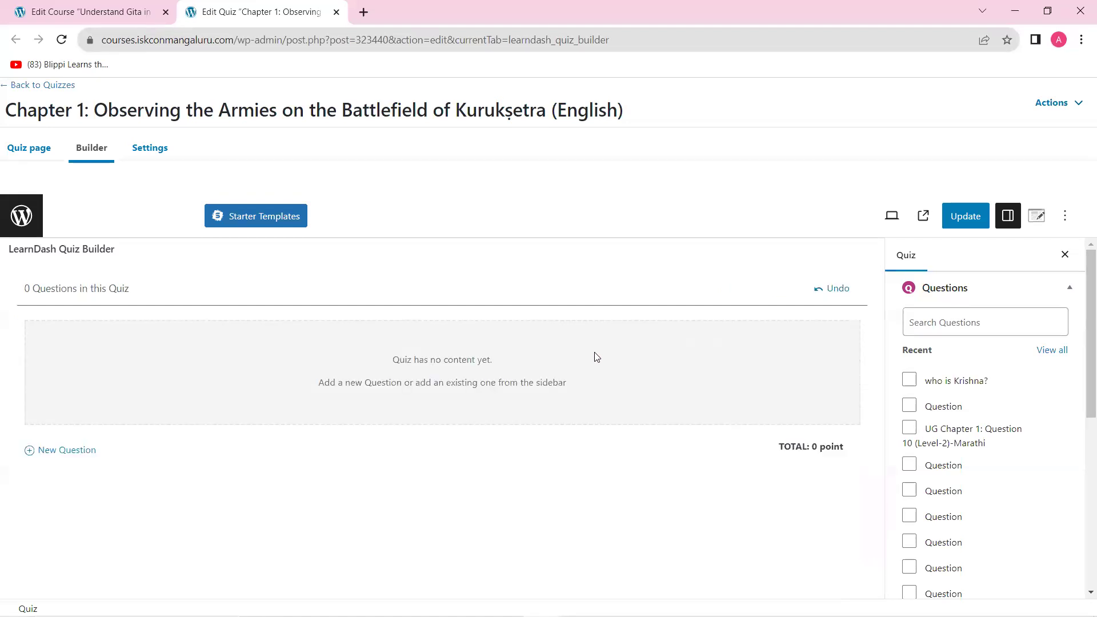
Add a new question titled "Chapter 1Q1" to the quiz
left_click(79, 451)
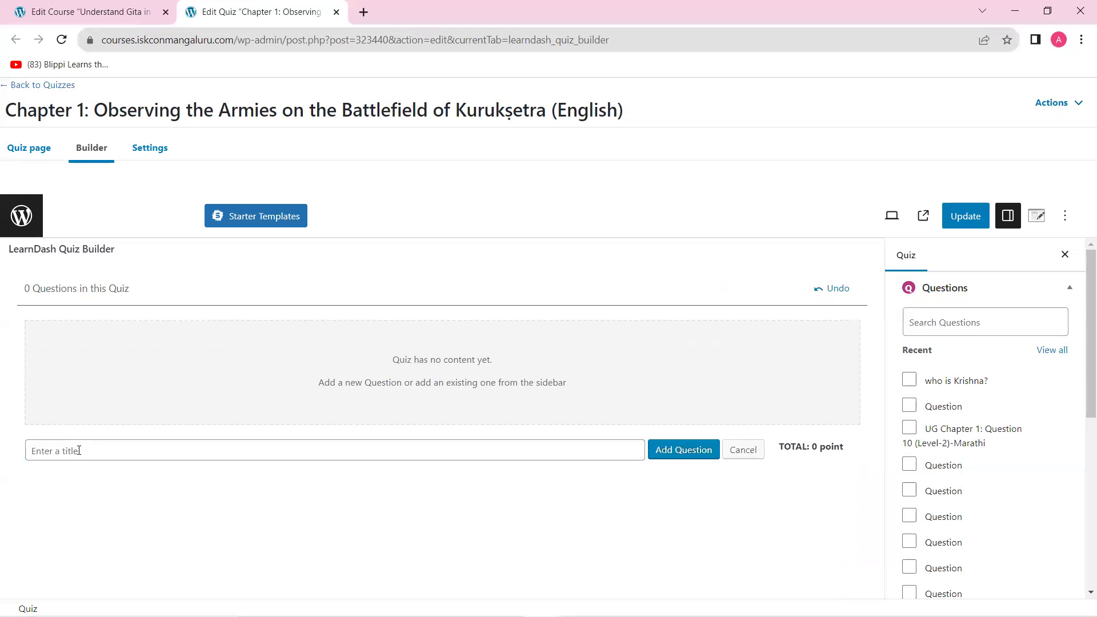
type("Chape")
key("BackSpace")
type("ter 1Q1")
left_click(676, 453)
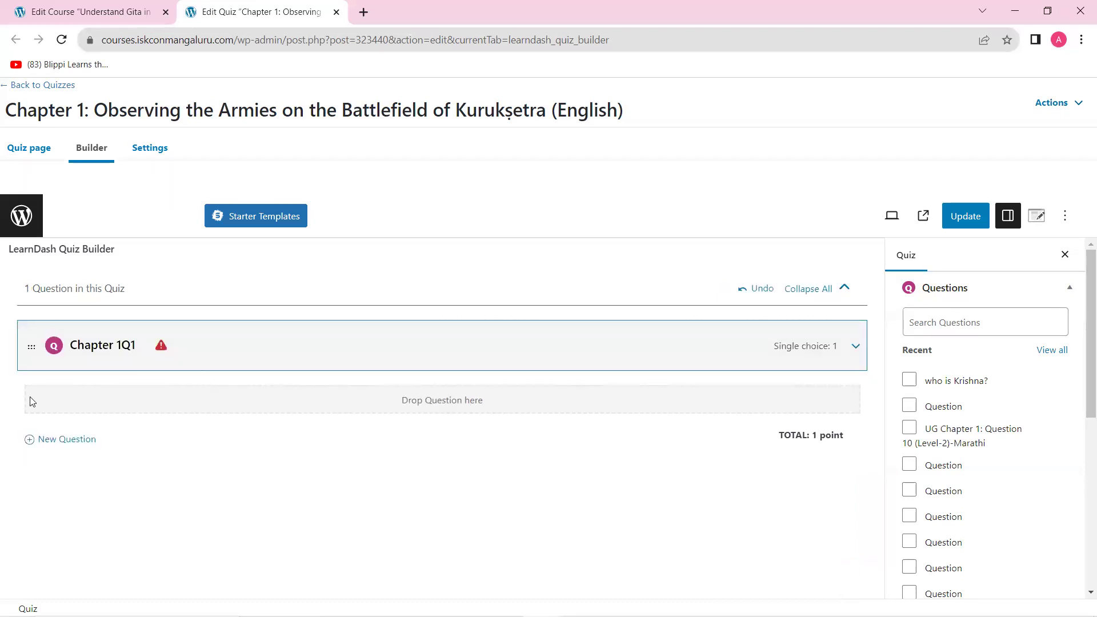
Expand the "Chapter 1Q1" question and save "Who is Krishna?" as its question text
left_click(856, 346)
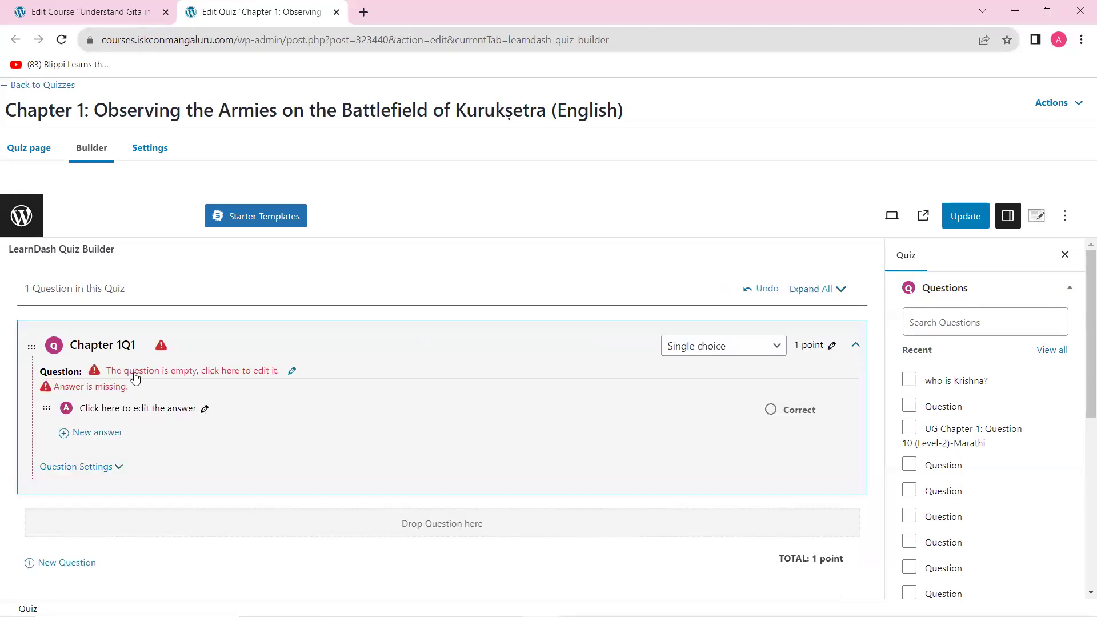
left_click(187, 375)
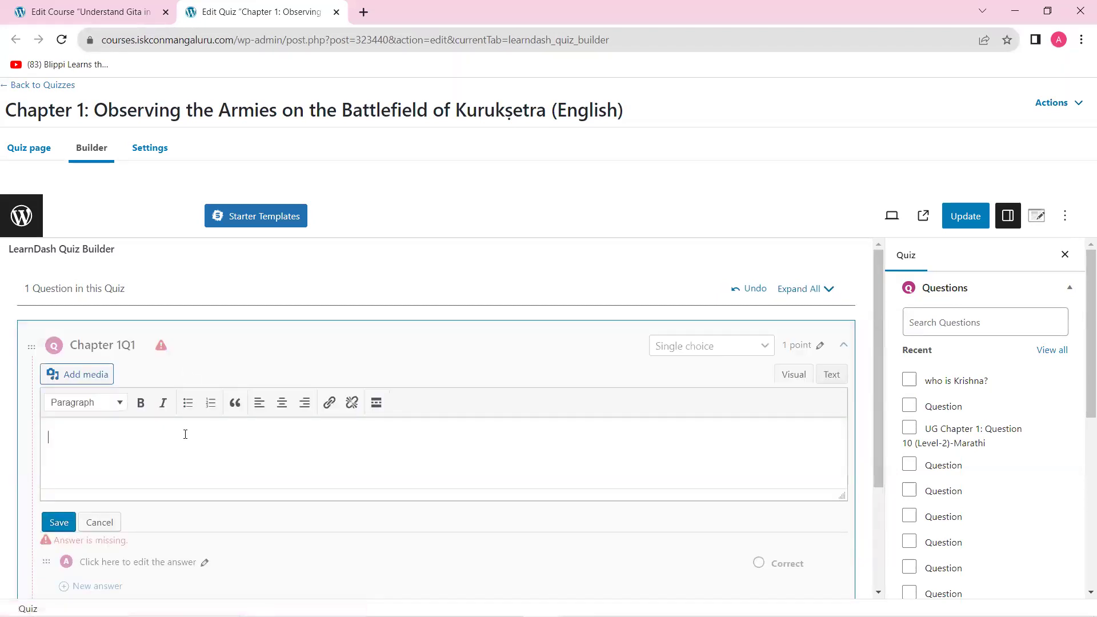
type("Who is Krishna?")
left_click(59, 524)
Set the first answer of "Chapter 1Q1" to "Supreme god" and add "Demi god" as the second answer
left_click(119, 410)
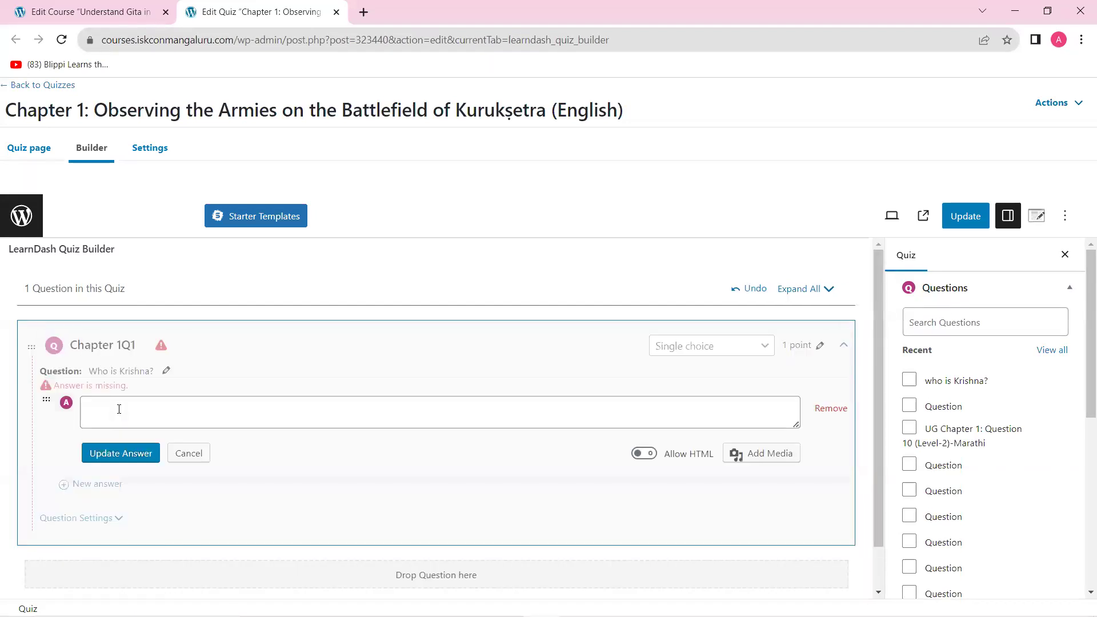
left_click(119, 409)
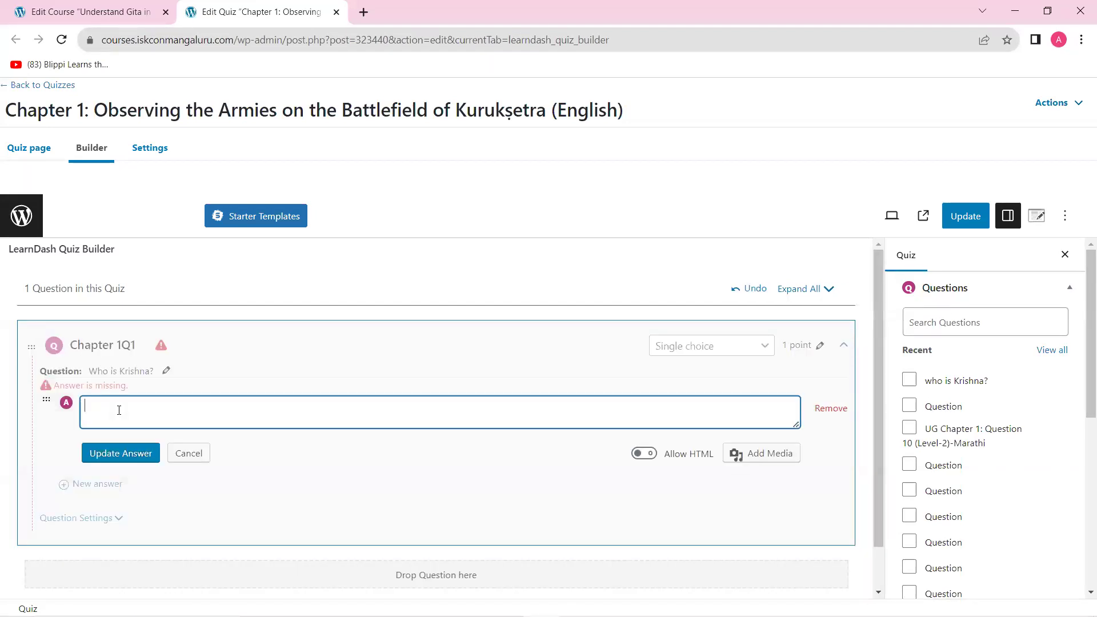
type("Supreme god")
left_click(113, 453)
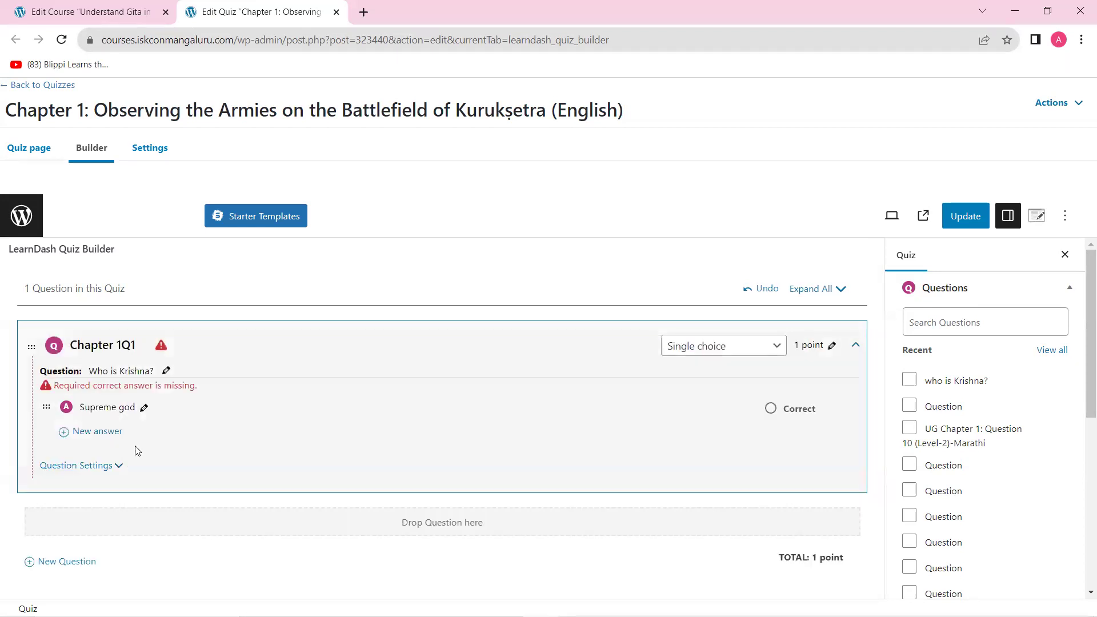
left_click(110, 433)
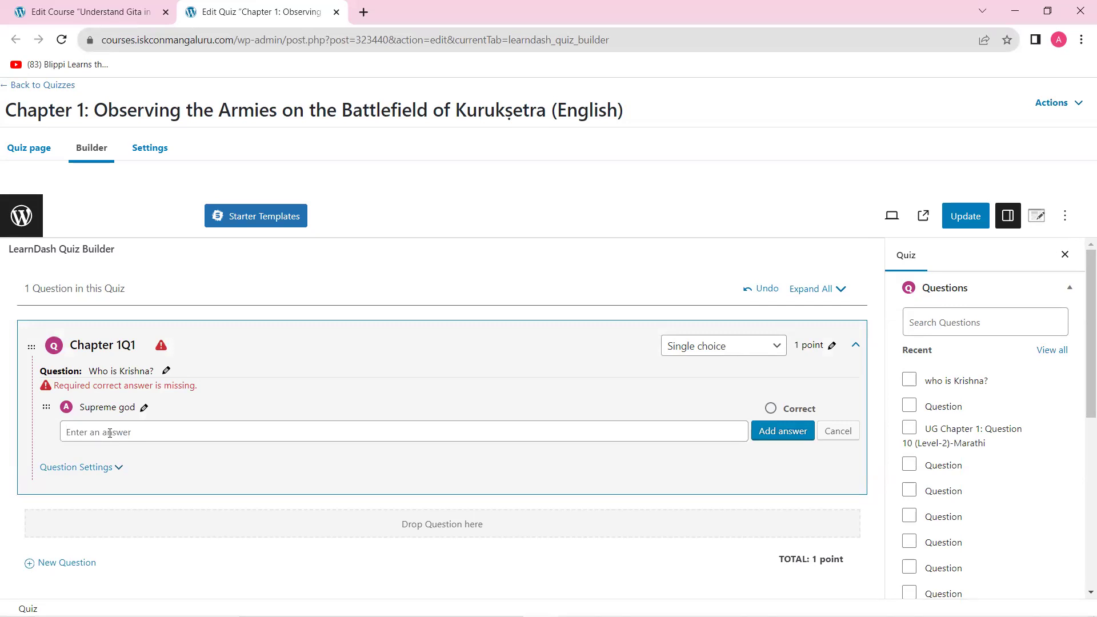
type("Demi god")
left_click(779, 436)
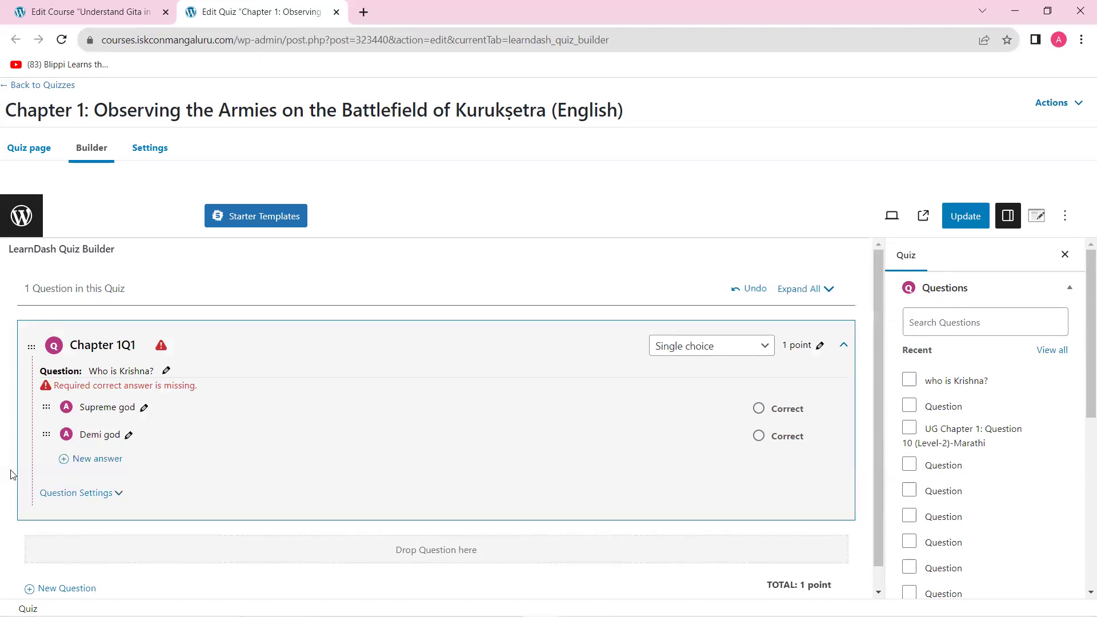
Add "111" and "2345" as the third and fourth answers of "Chapter 1Q1"
left_click(79, 456)
type("111")
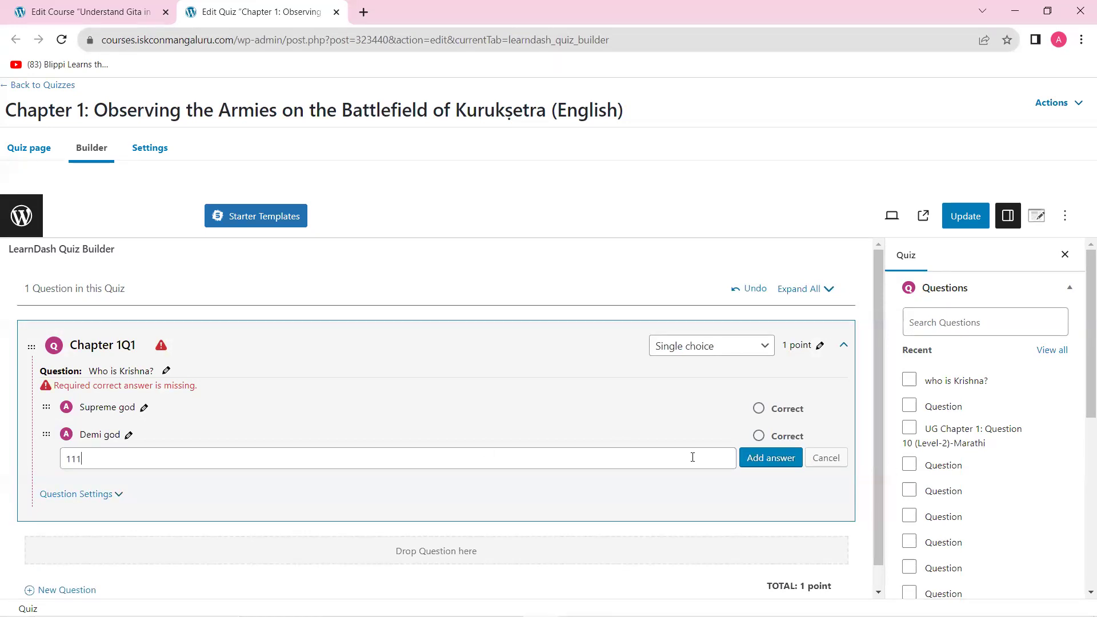
left_click(743, 464)
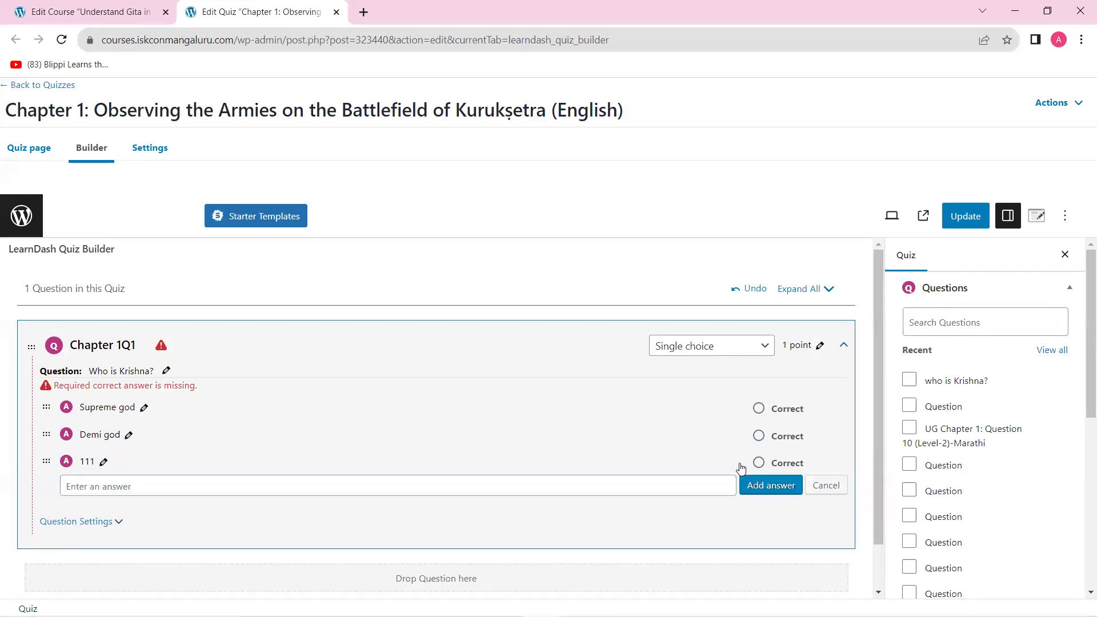
type("2345")
key("Return")
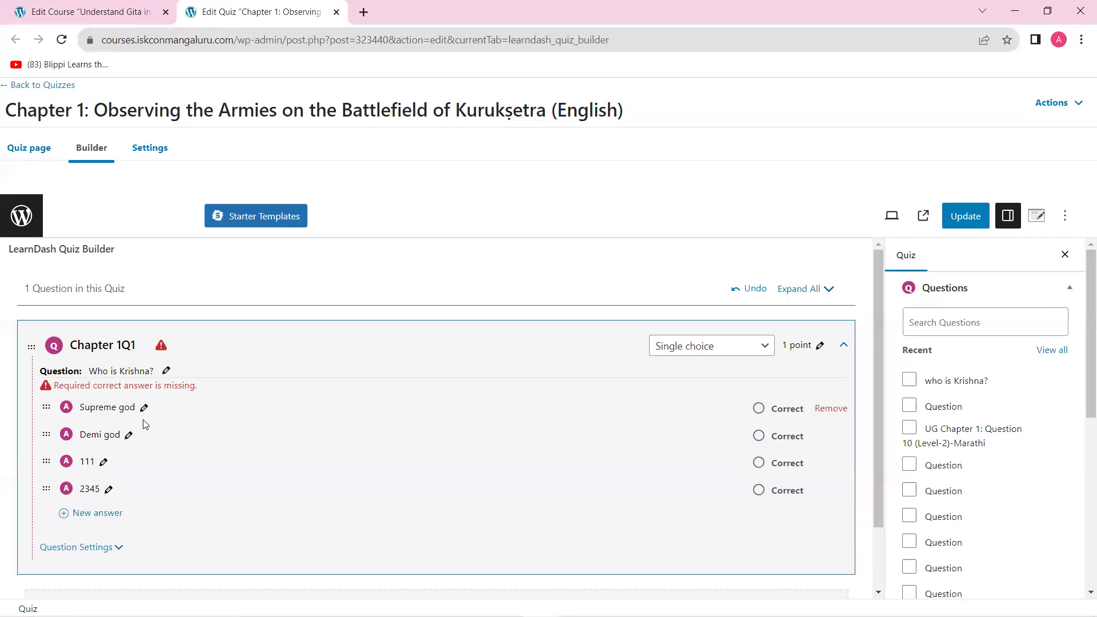
Mark "Supreme god" as the correct answer and update the quiz
left_click(759, 408)
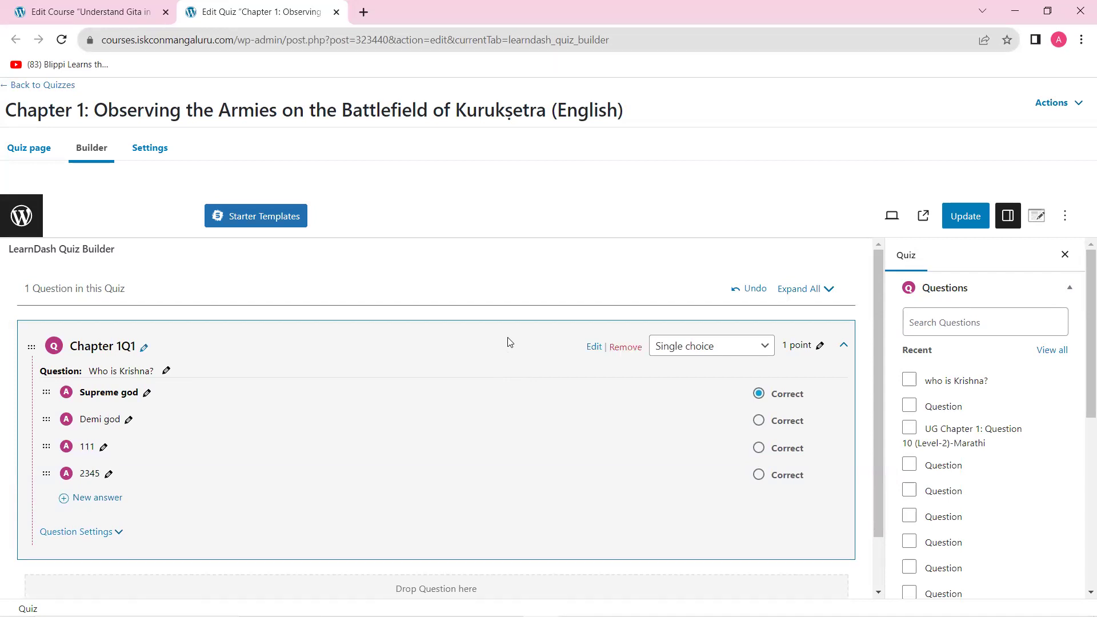
left_click(966, 218)
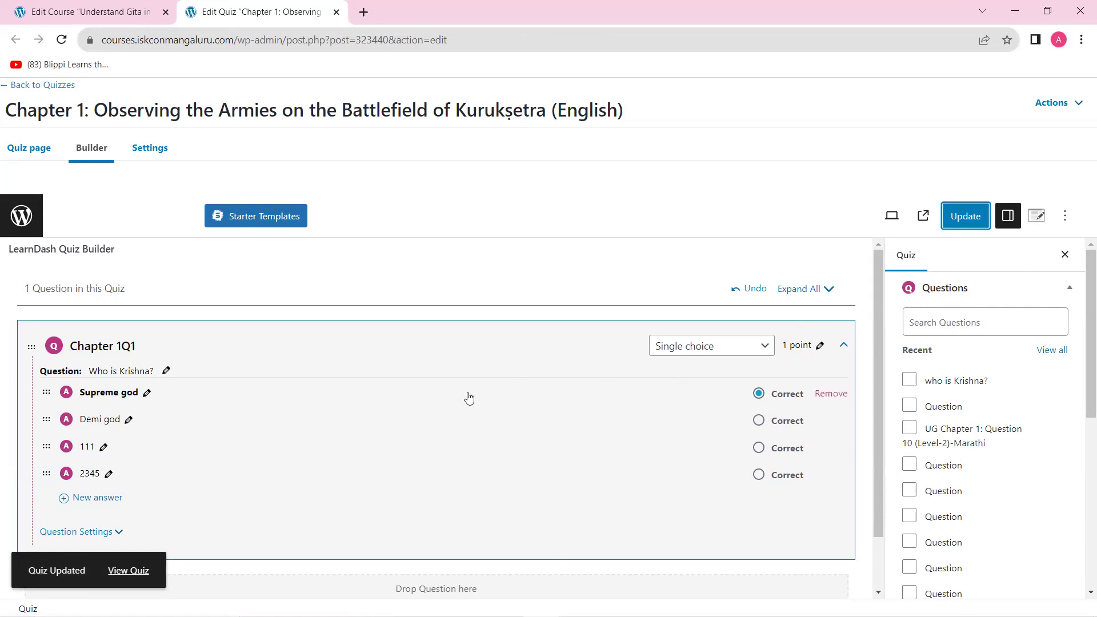
Add a second question titled "Chapter1 Q2" below "Chapter 1Q1" and expand it for editing
scroll(468, 398, "down", 1)
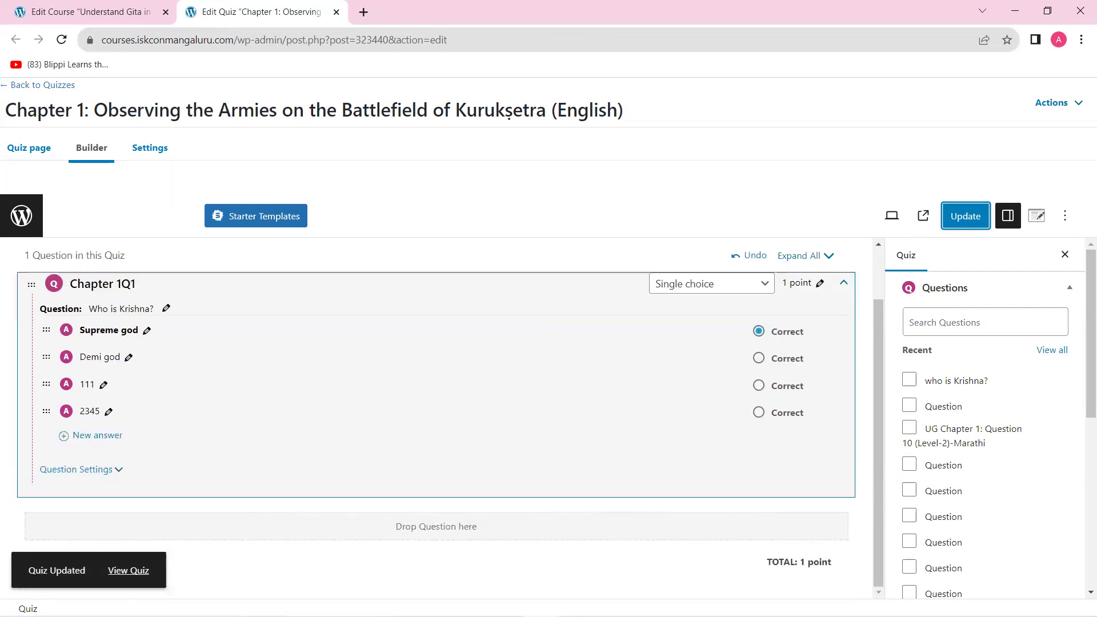
left_click(68, 566)
type("Chapter1 Q2")
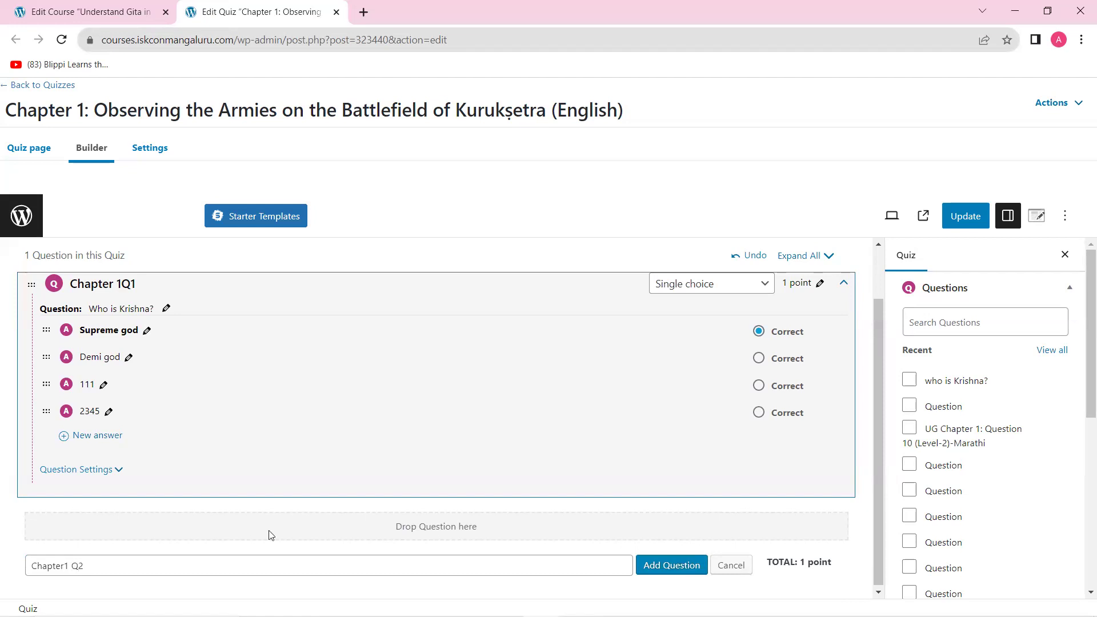
left_click(670, 566)
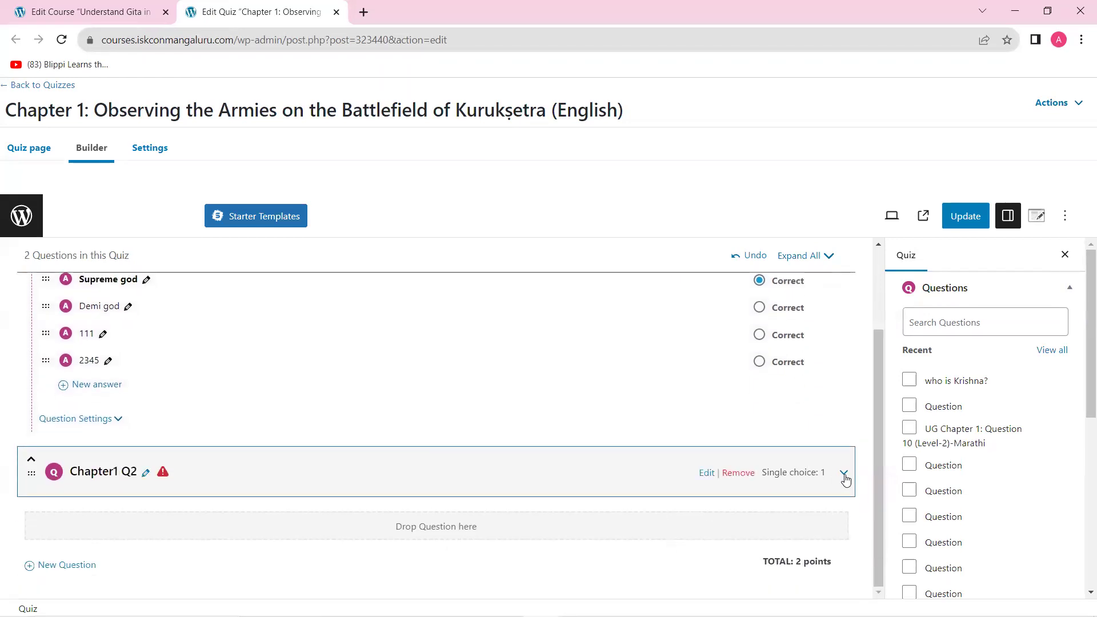
left_click(776, 472)
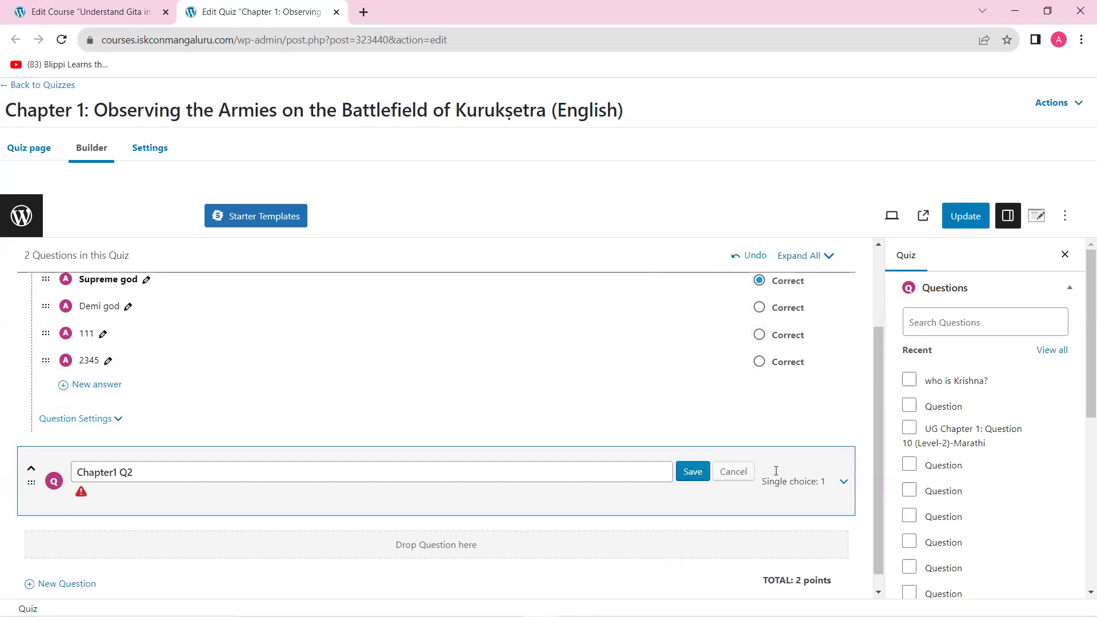
key("Return")
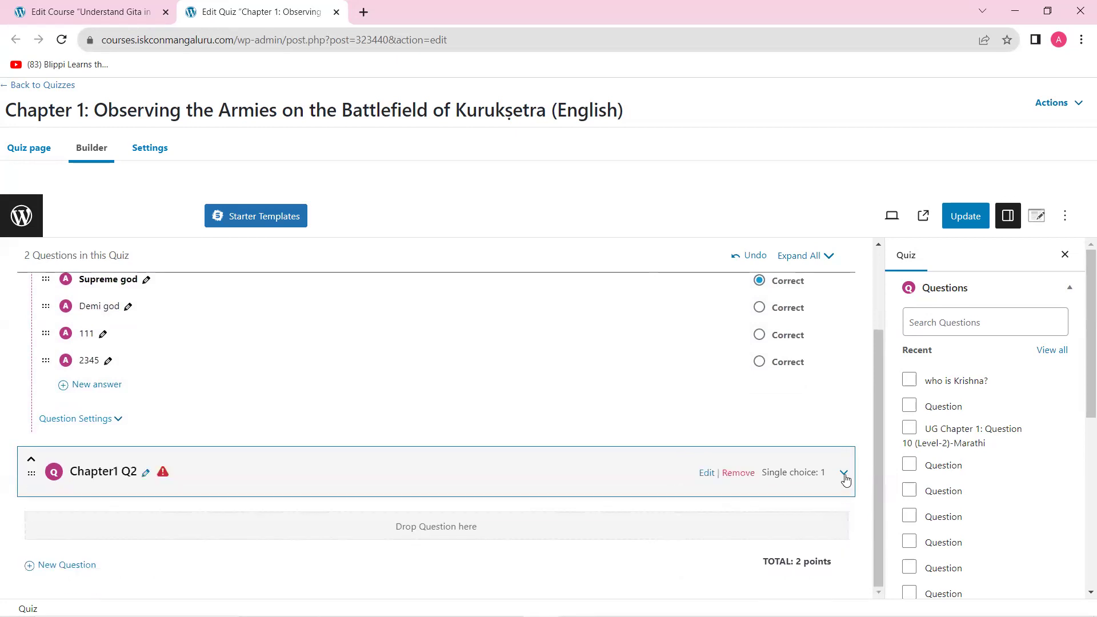
left_click(844, 474)
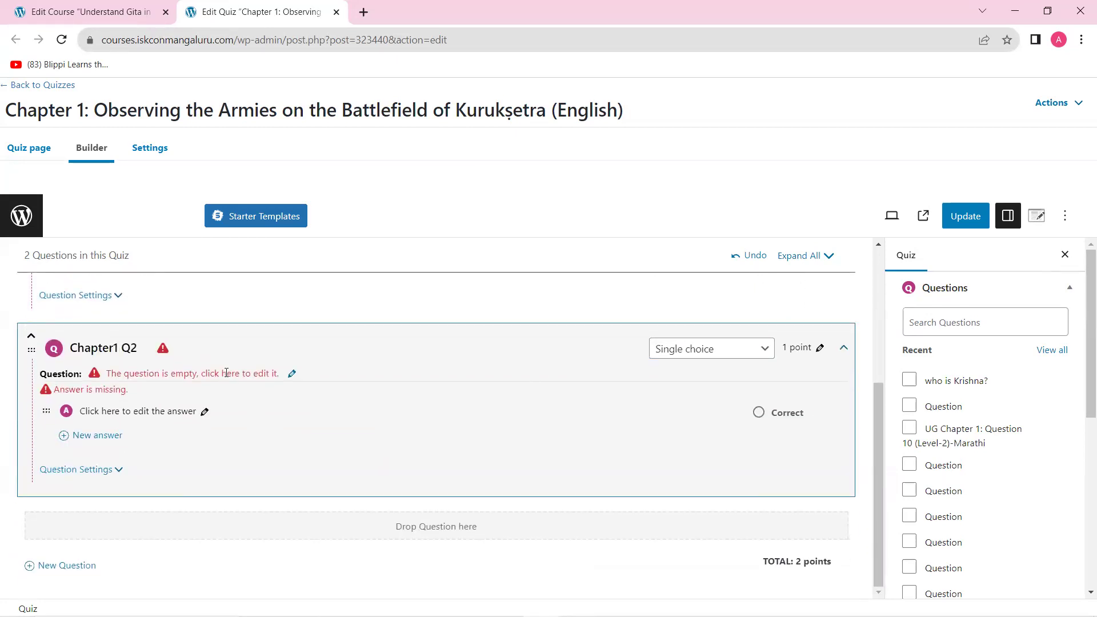
Set the question text of "Chapter1 Q2" to "grehtjykgy" and its first answer to "gwdh"
left_click(227, 373)
type("grehtjykgy")
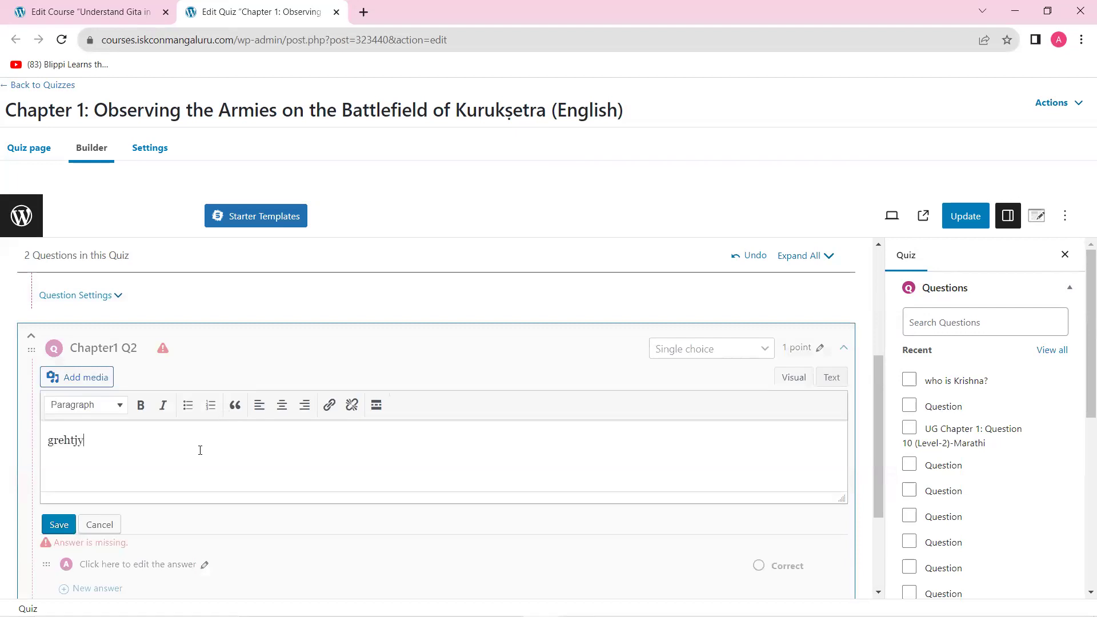
left_click(57, 525)
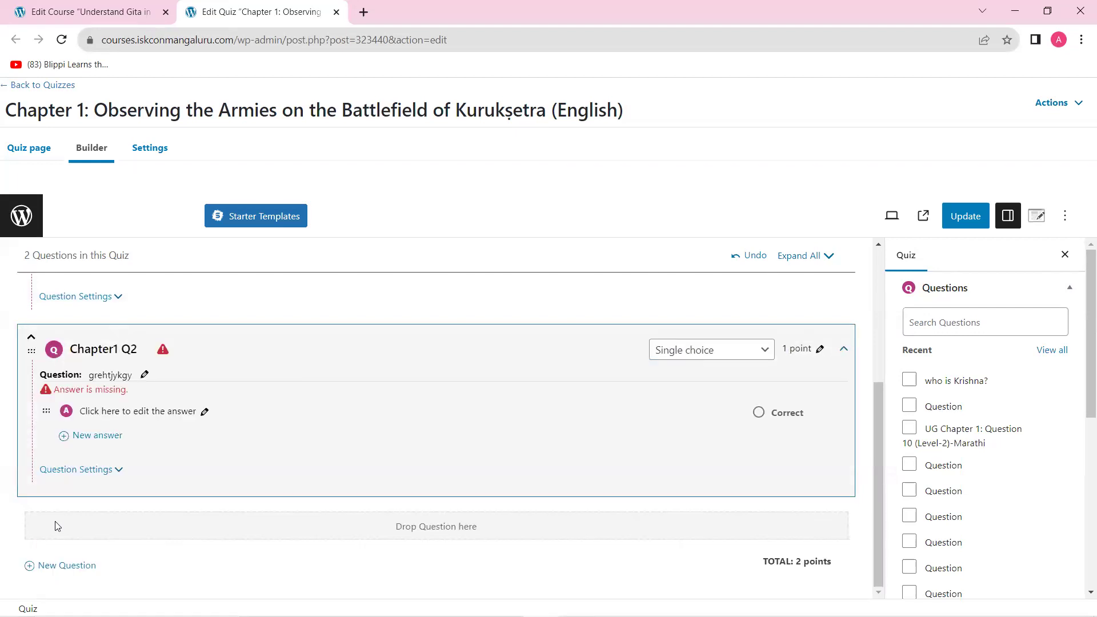
left_click(123, 413)
left_click(125, 412)
type("gwdh")
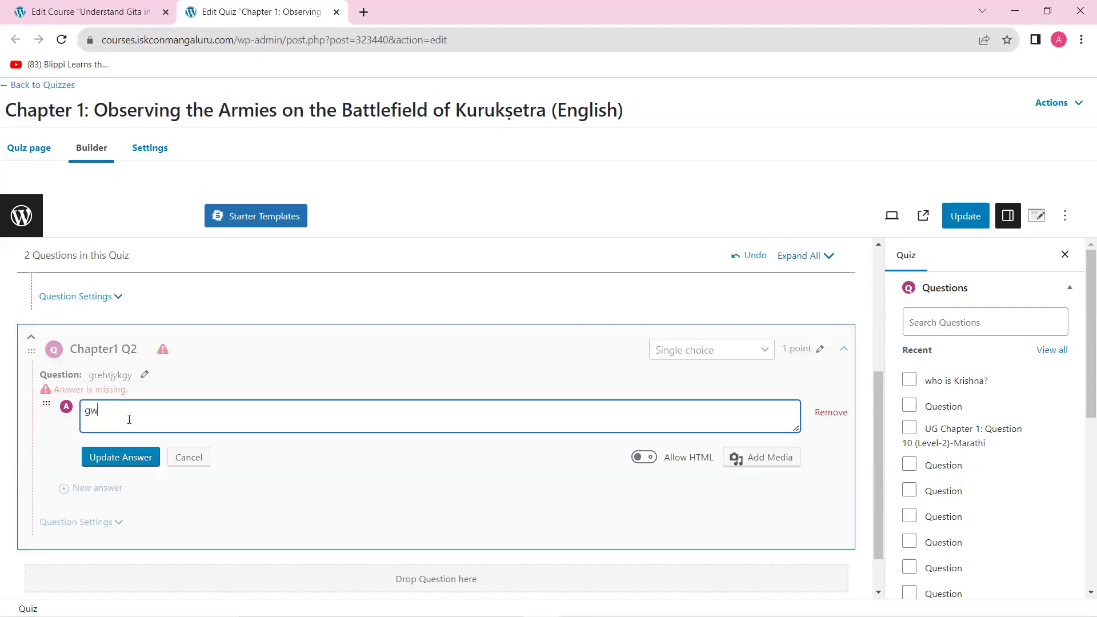
left_click(132, 456)
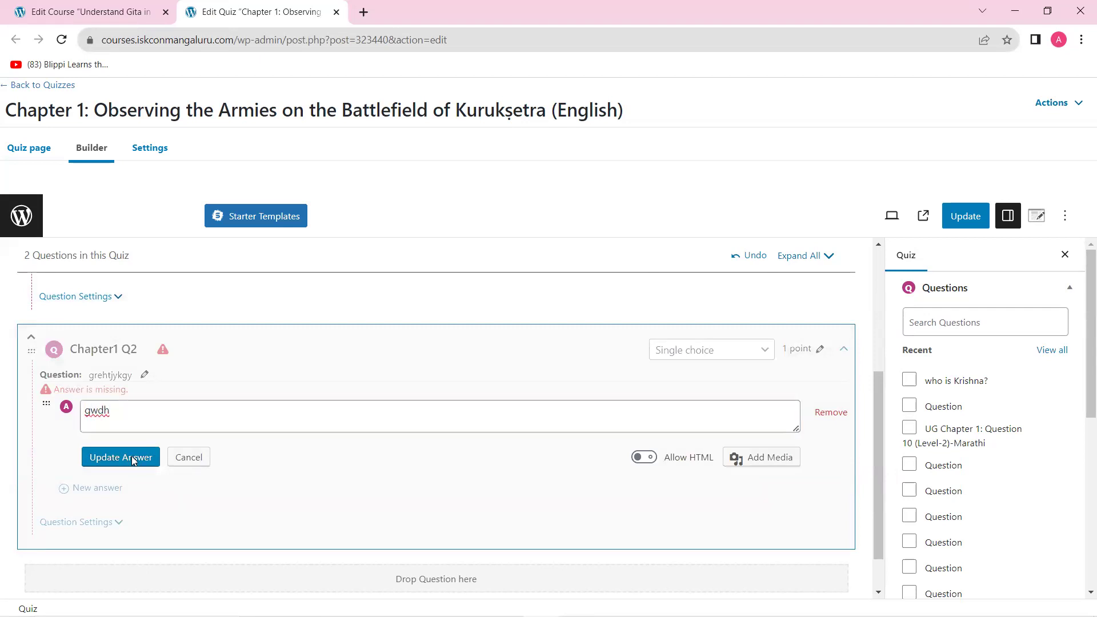
Add "wgehryjut", "6547567" and "897867" as the second, third and fourth answers of "Chapter1 Q2"
left_click(103, 436)
type("wgehryjut")
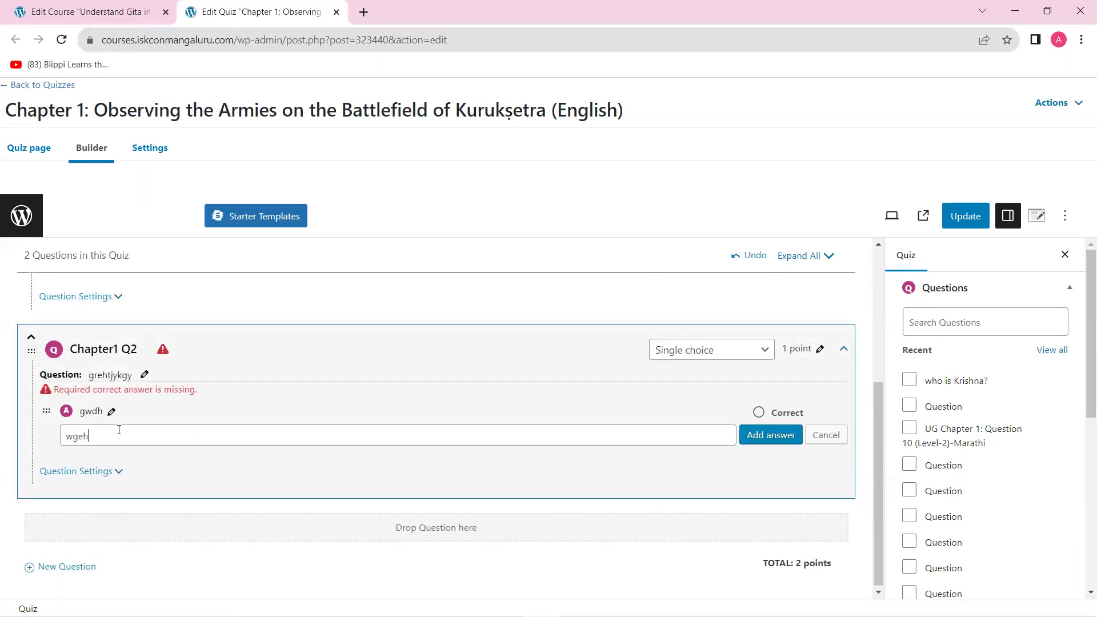
left_click(771, 435)
type("6547567")
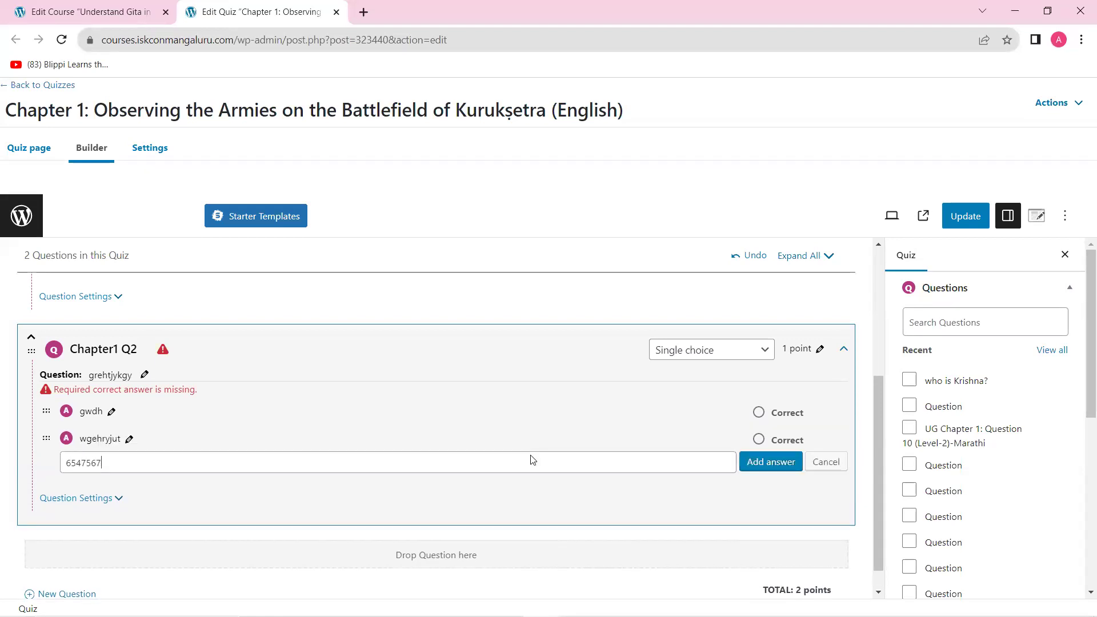
left_click(769, 464)
type("897867")
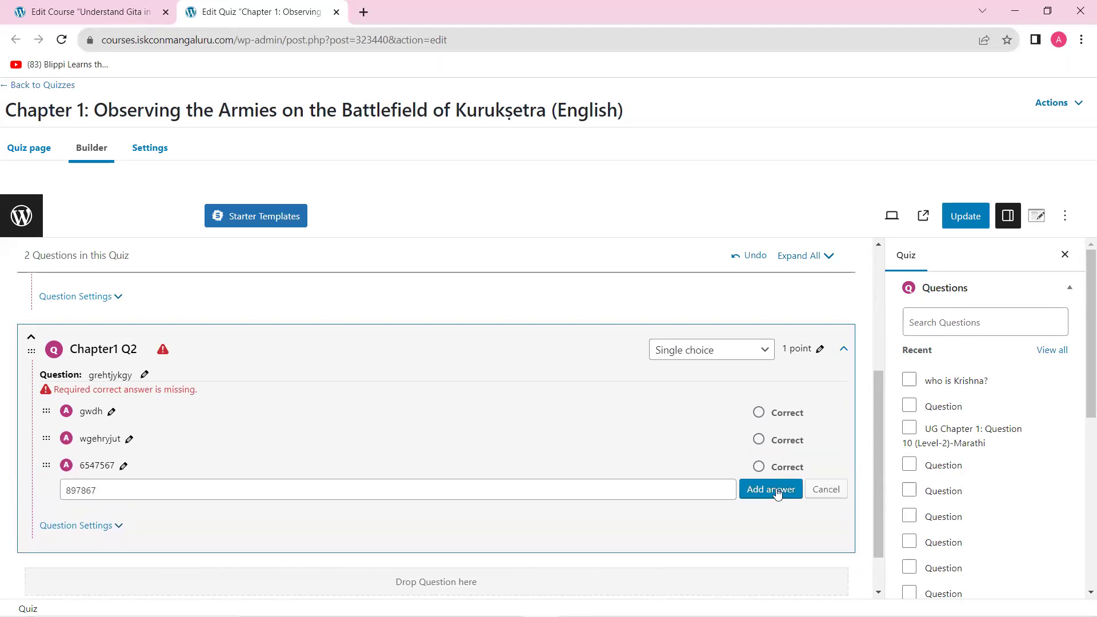
left_click(776, 496)
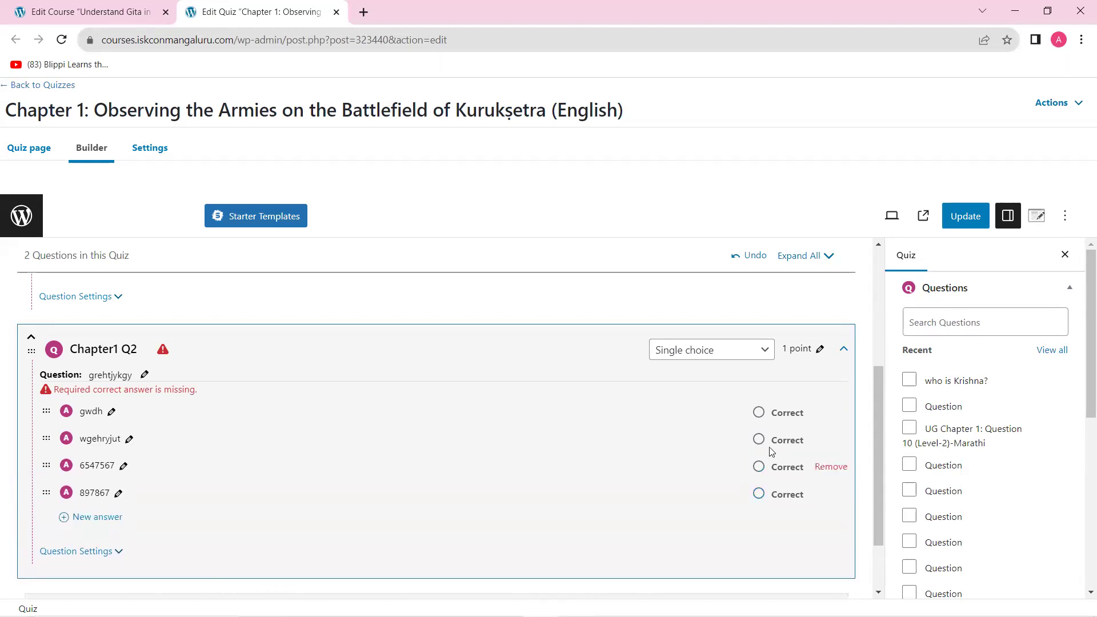
Mark "gwdh" as the correct answer of "Chapter1 Q2" and update the quiz
left_click(759, 412)
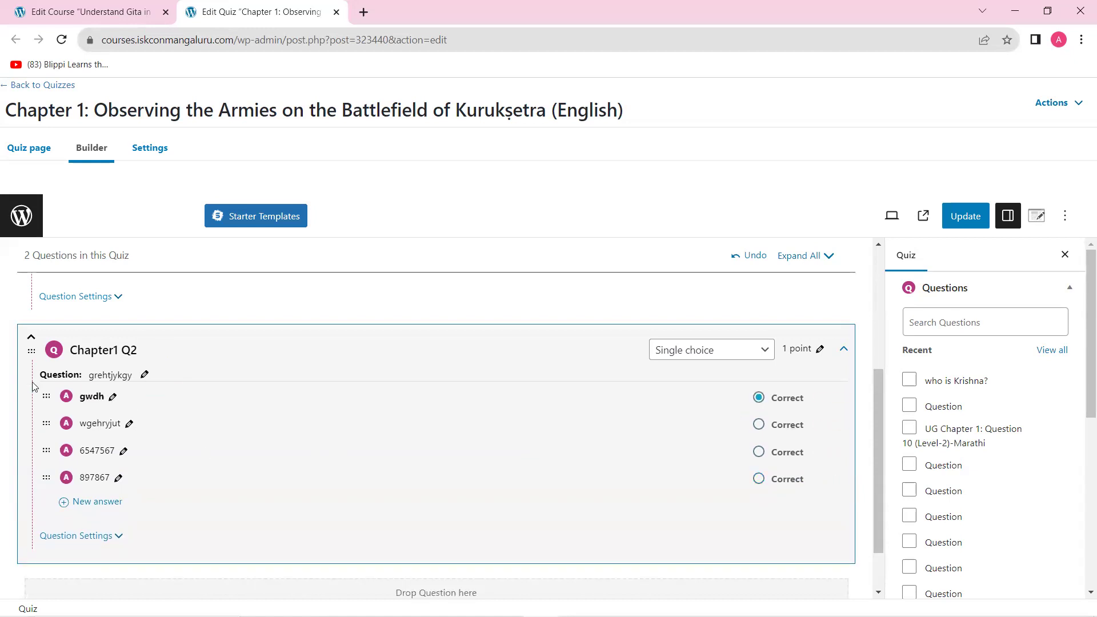
scroll(296, 384, "down", 2)
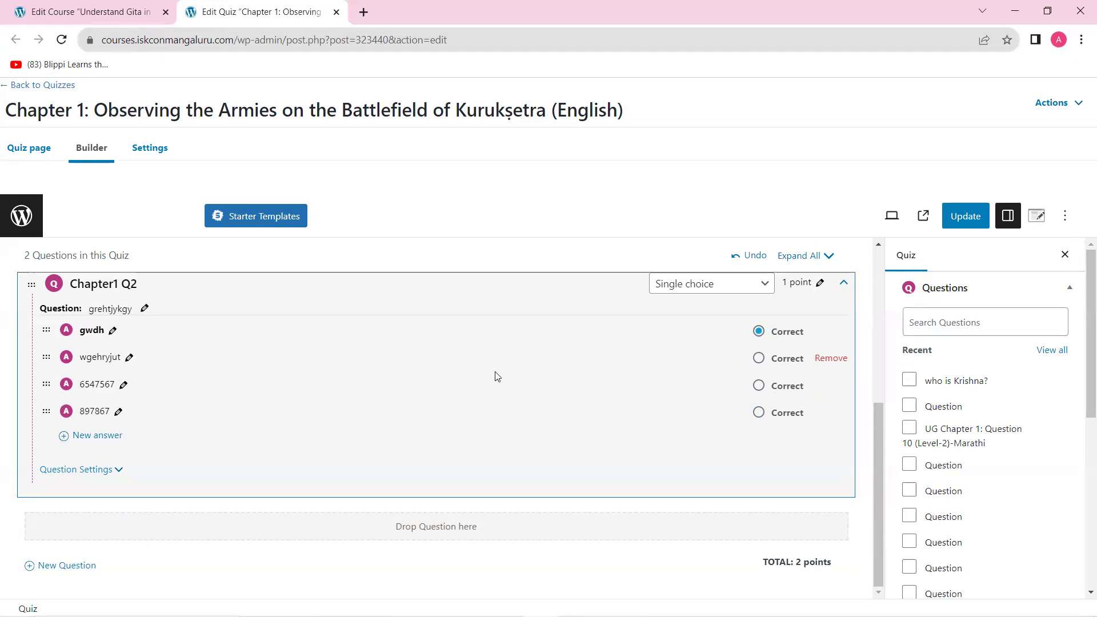
mouse_move(540, 614)
left_click(965, 221)
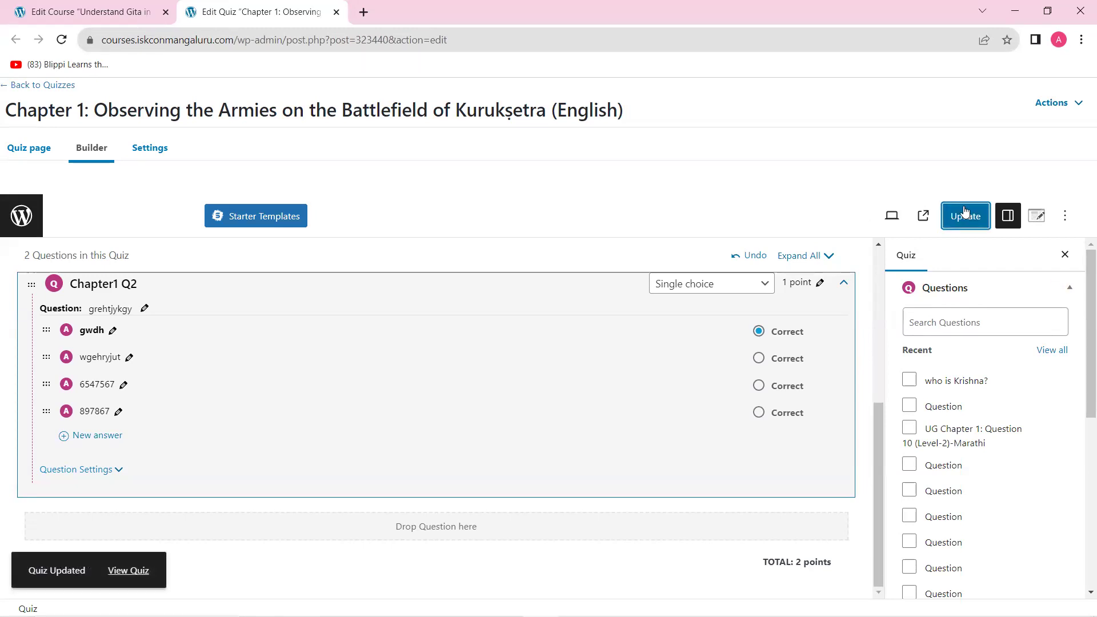
Collapse the questions and remove both "Chapter1 Q2" and "Chapter 1Q1" from the quiz
left_click(823, 255)
left_click(823, 256)
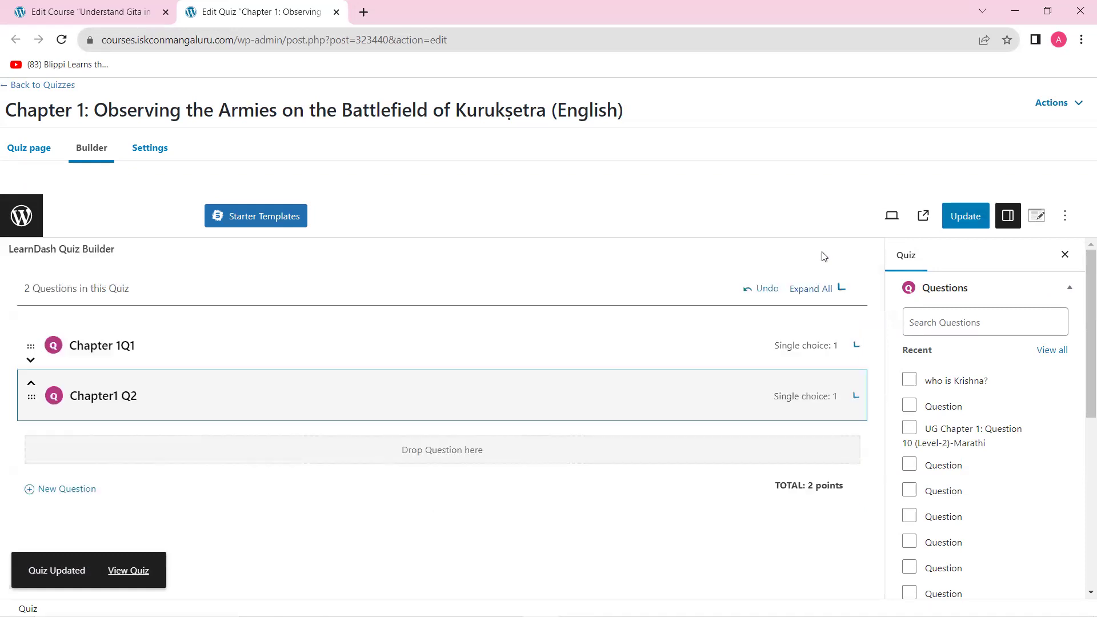
left_click(829, 290)
left_click(829, 290)
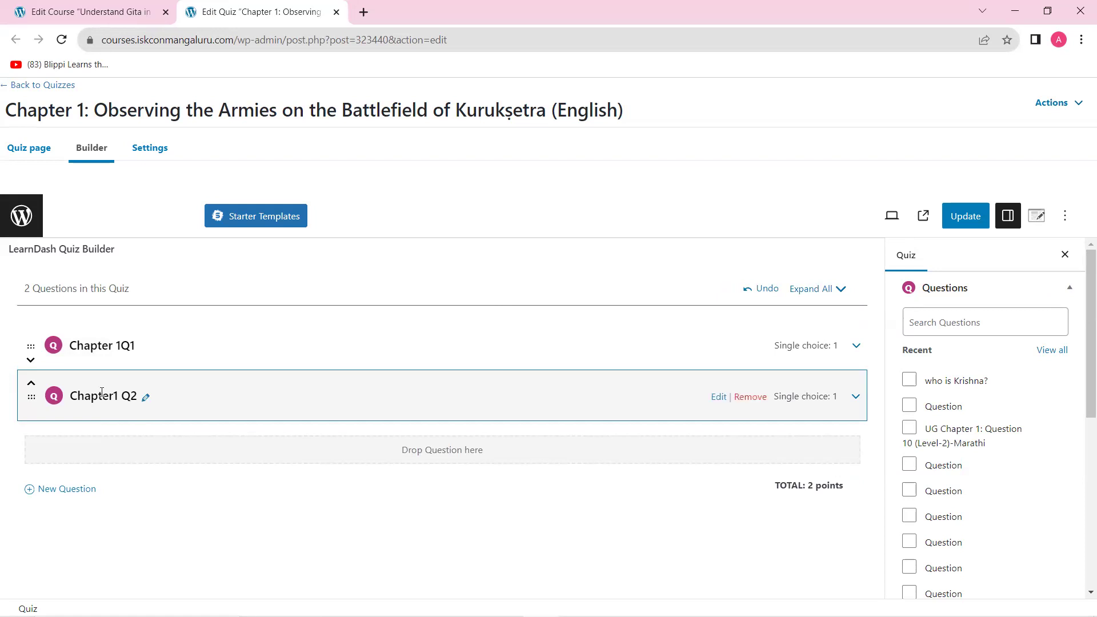
left_click(750, 398)
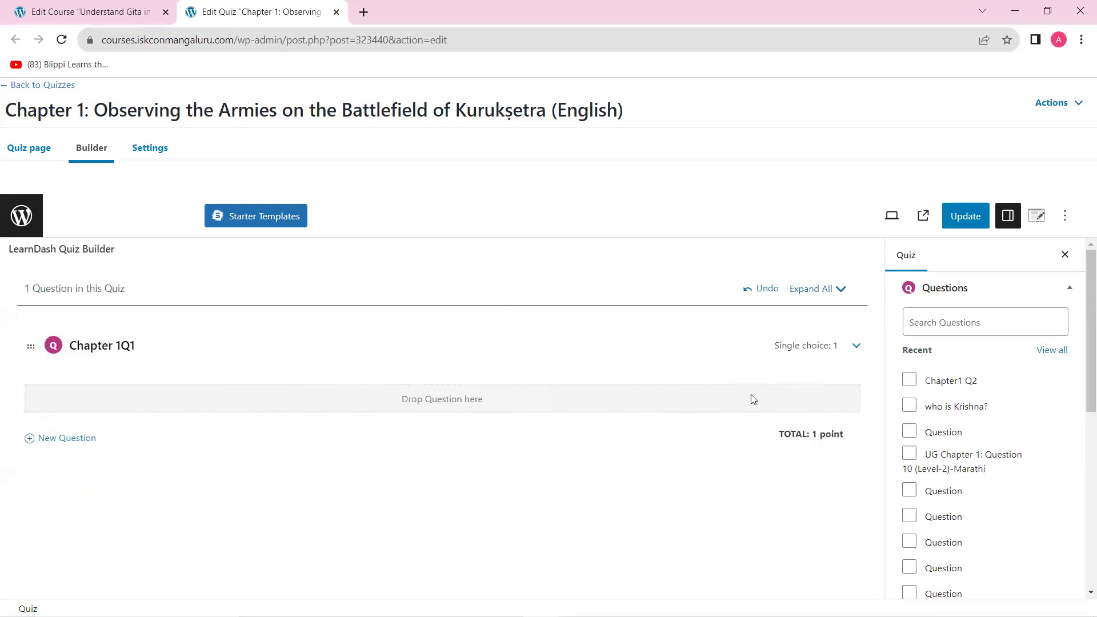
left_click(750, 346)
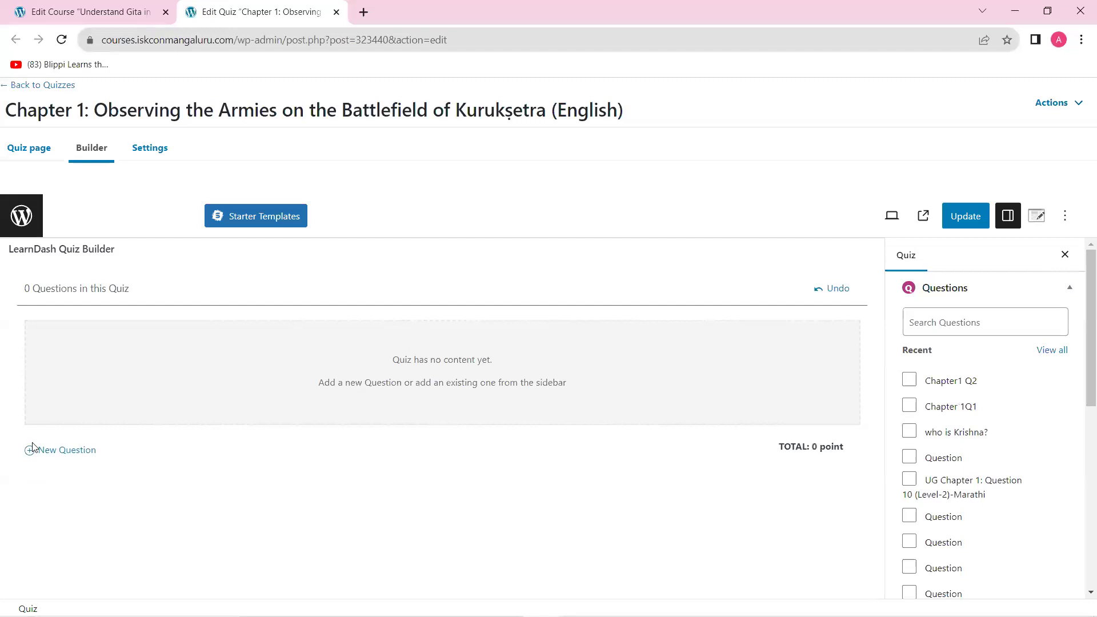
Add a new question titled "chapter 1Q1" and save "vfyuykviuliu" as its question text
left_click(66, 452)
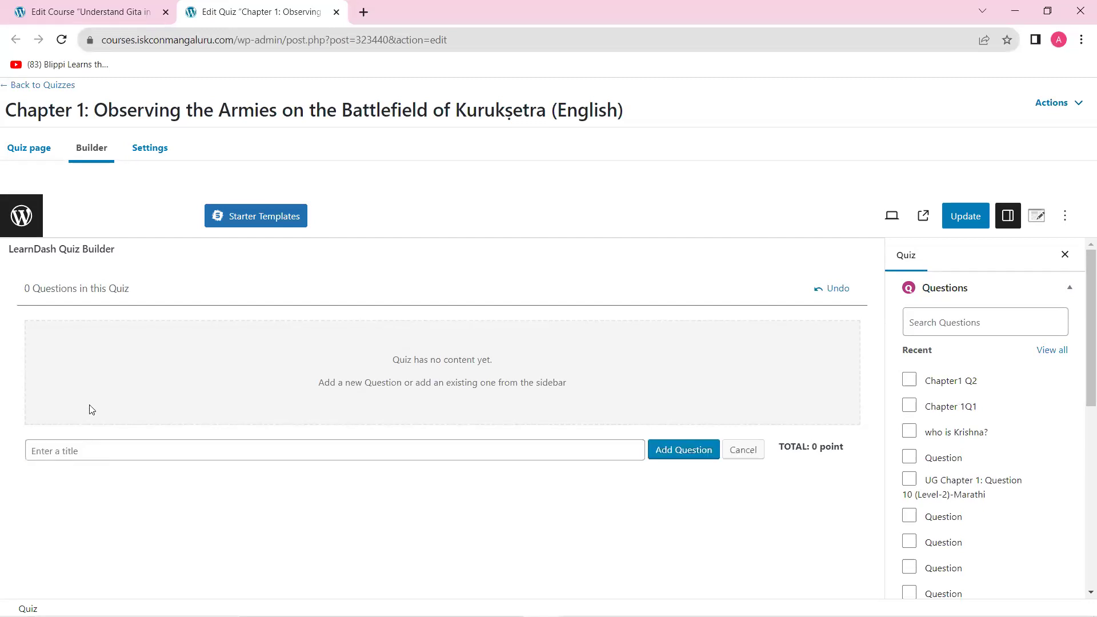
type("chapter 1Q1")
left_click(699, 454)
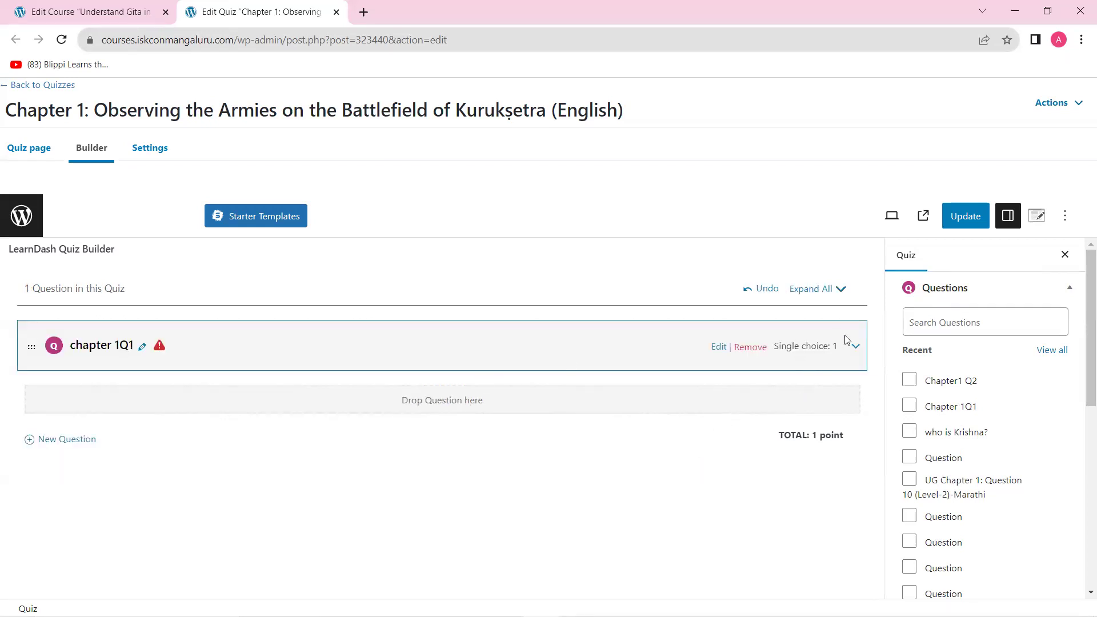
left_click(857, 347)
left_click(165, 374)
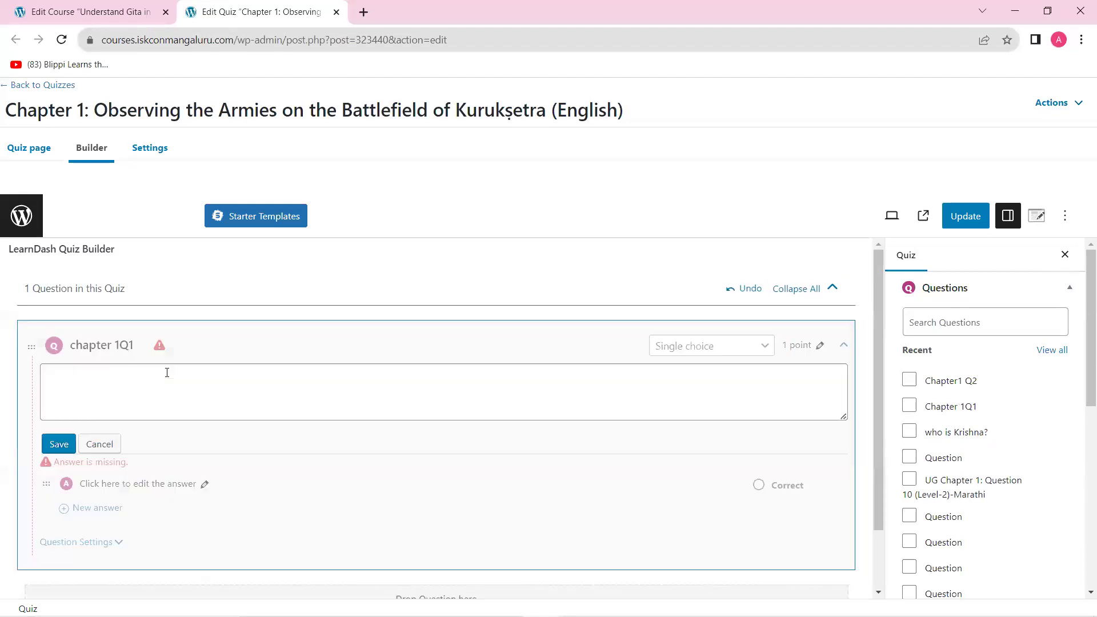
type("vfyuykviuliu")
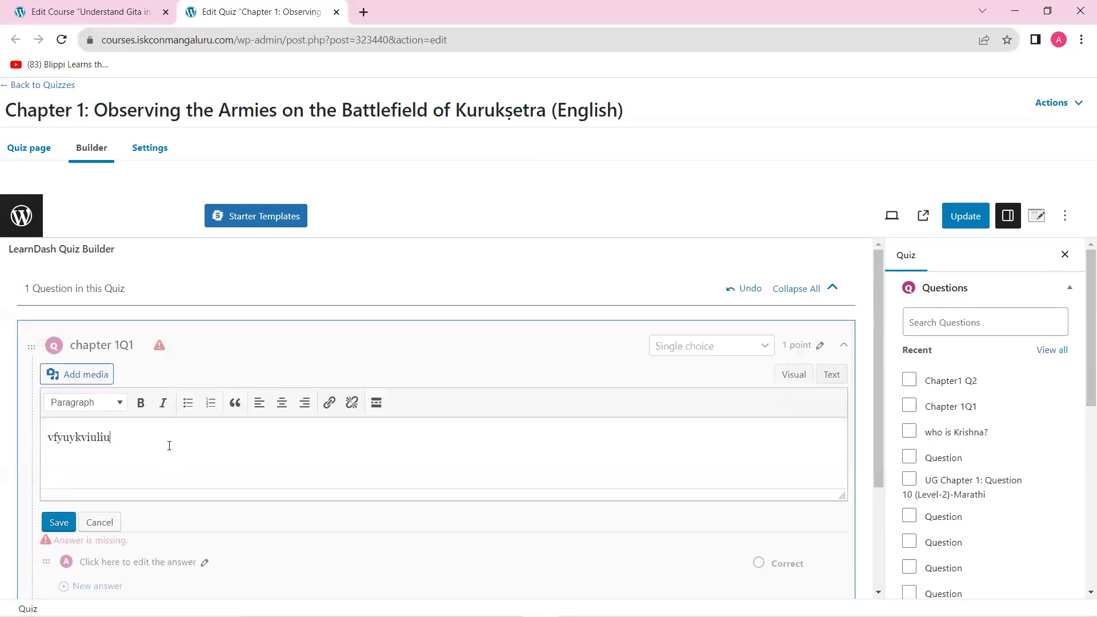
left_click(53, 526)
Add "ngfnf" as the second answer of "chapter 1Q1" and set its first answer to "ffnfgngf"
left_click(97, 431)
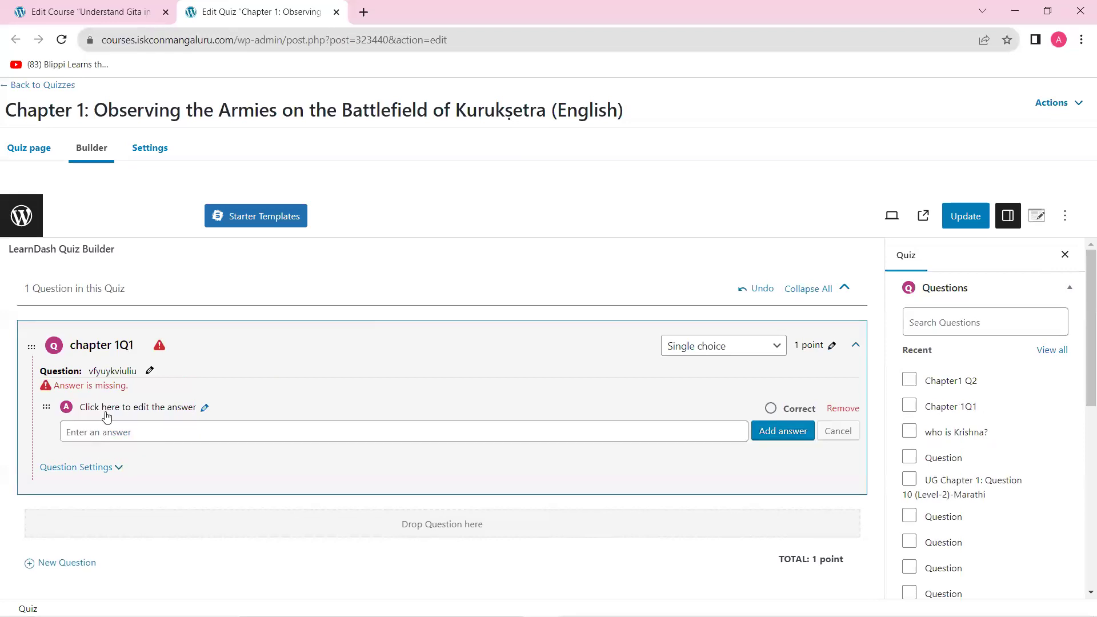
type("ngfnf")
left_click(778, 432)
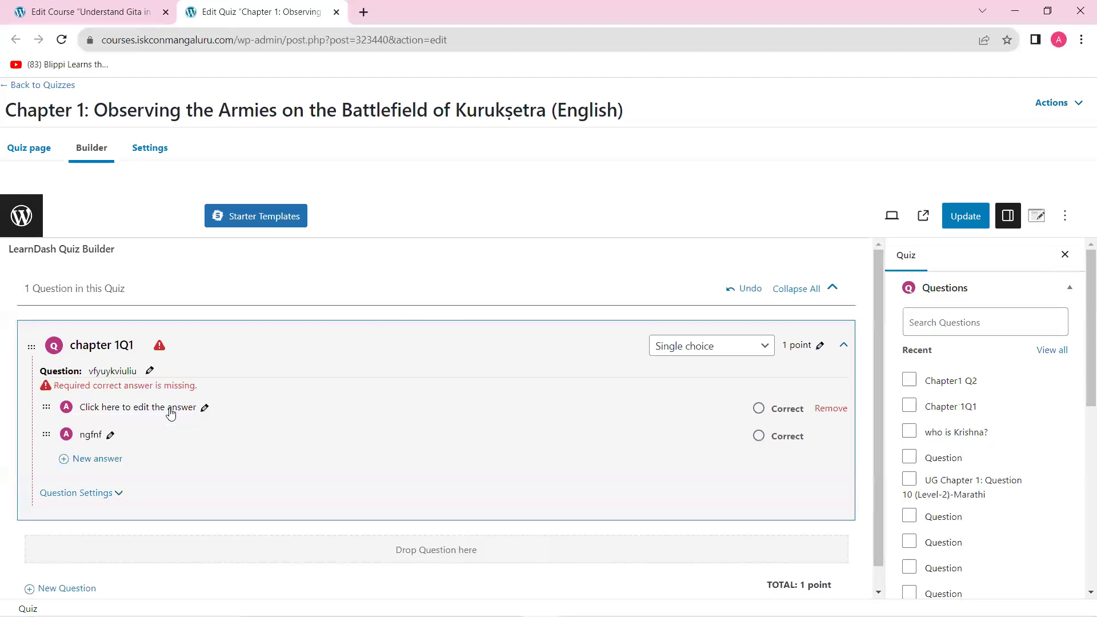
left_click(166, 407)
type("ffnfgngf")
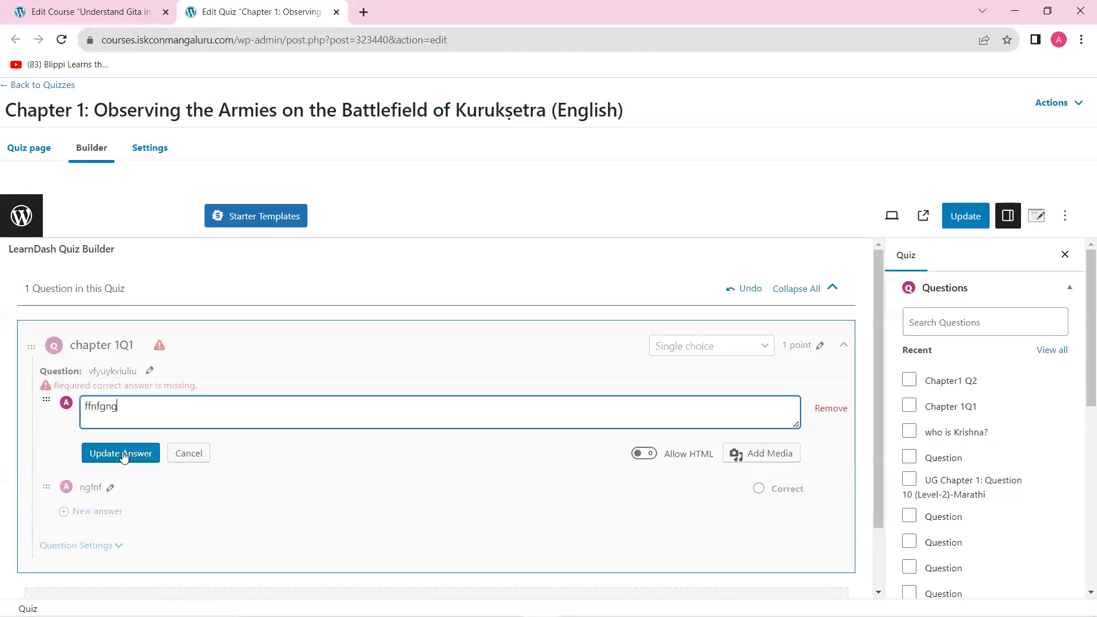
left_click(121, 453)
Add the answers "546456" and "5465756" to "chapter 1Q1", and save the quiz with "ffnfgngf" as the correct answer
left_click(115, 456)
type("546456")
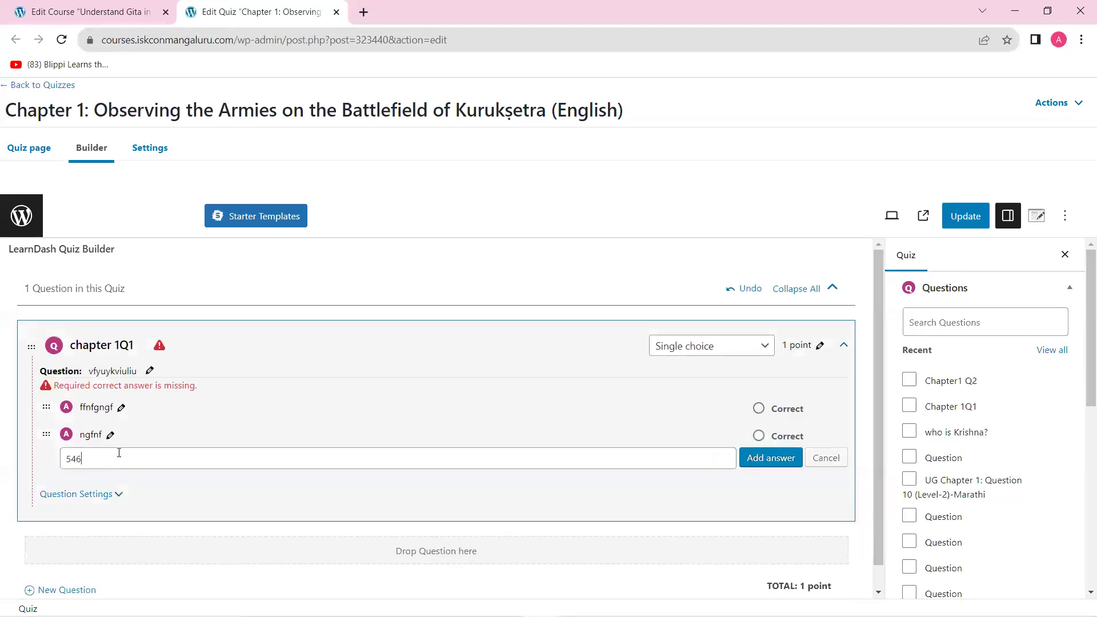
left_click(779, 458)
type("5465756")
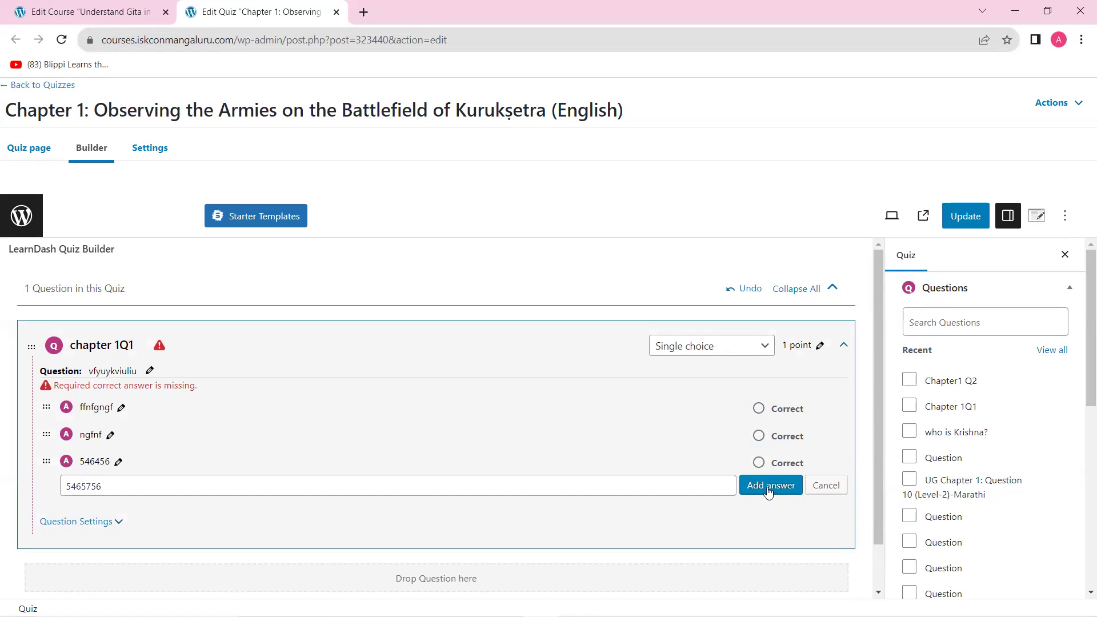
left_click(770, 484)
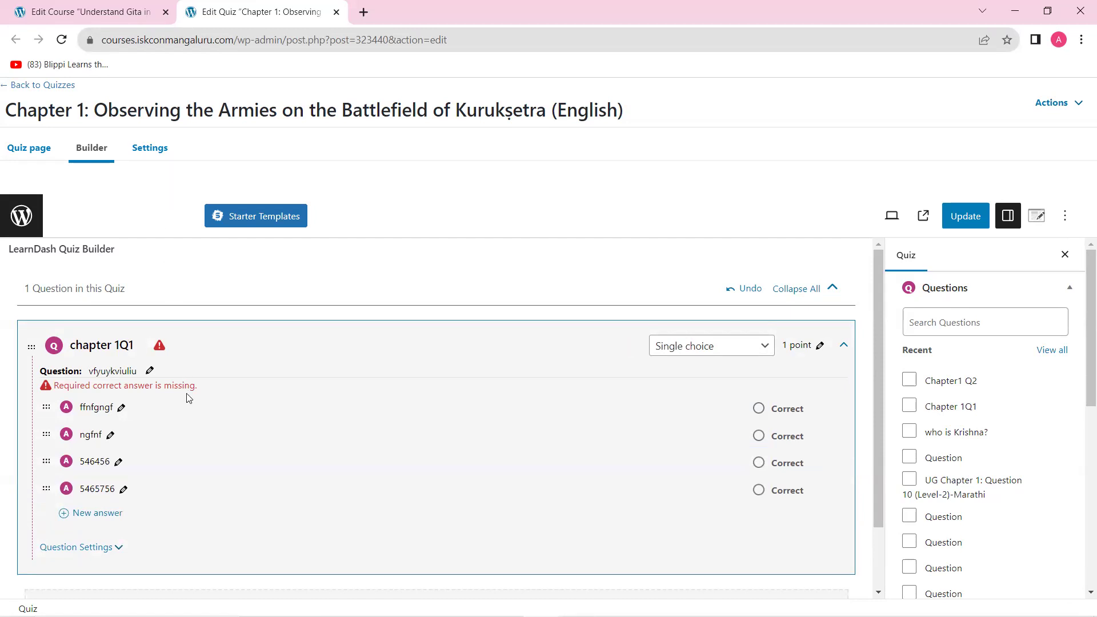
left_click(760, 408)
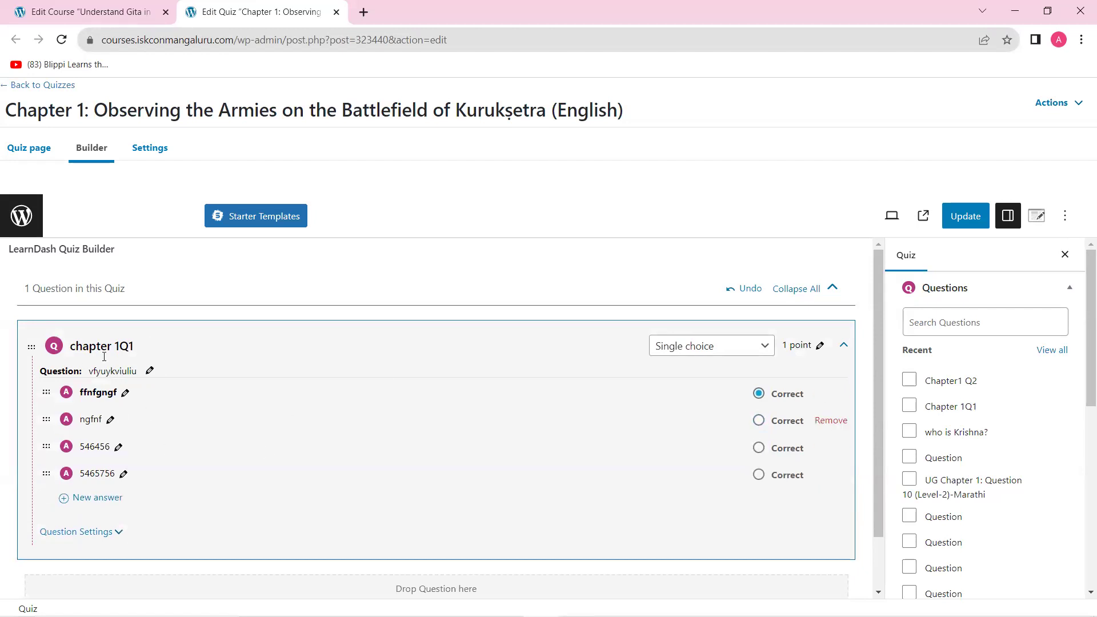
key("ctrl+s")
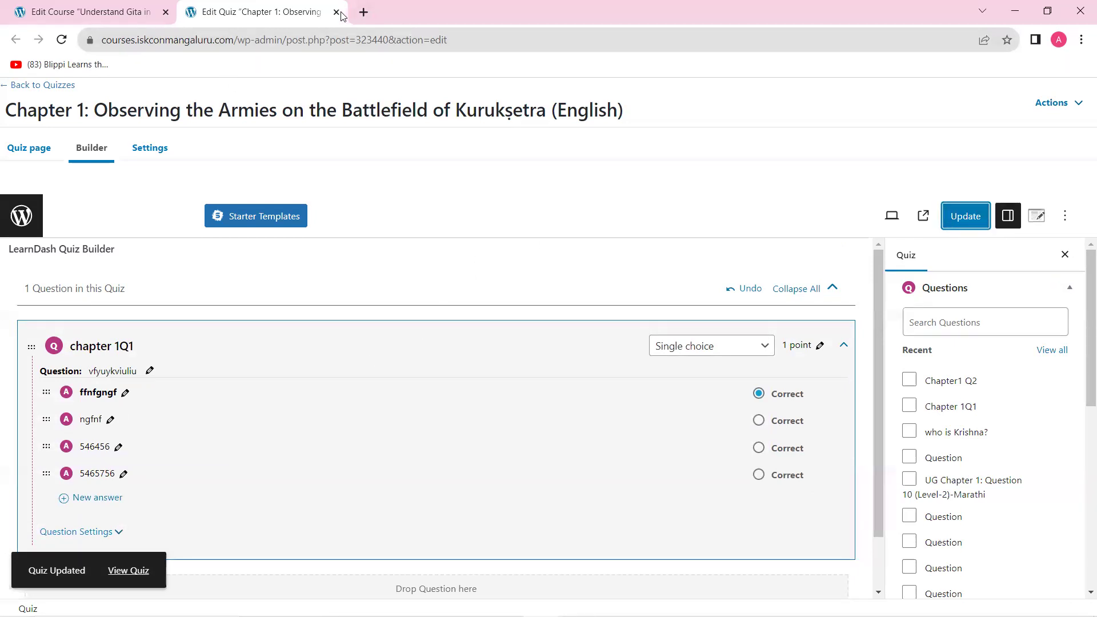
Remove "chapter 1Q1" from the quiz, update it and close the quiz editor
left_click(845, 346)
left_click(743, 346)
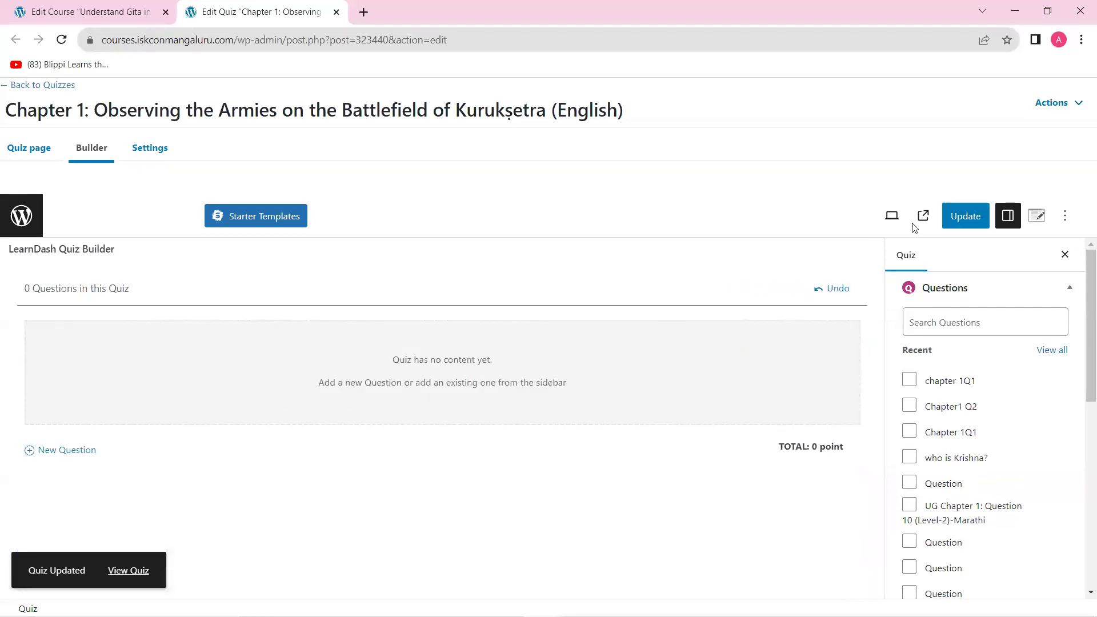
left_click(962, 216)
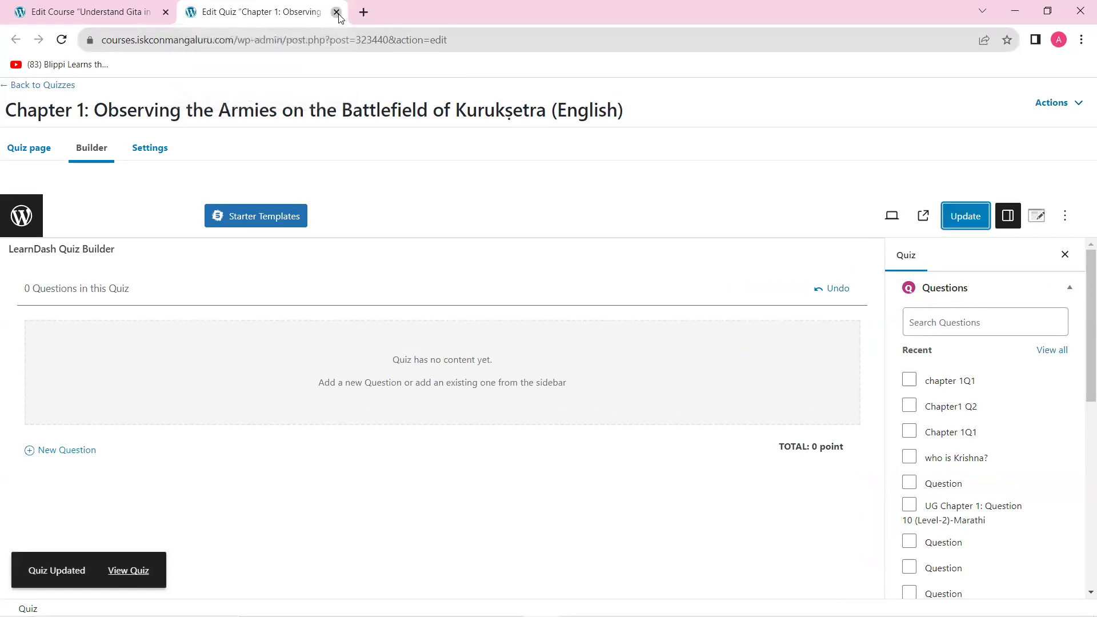
left_click(336, 12)
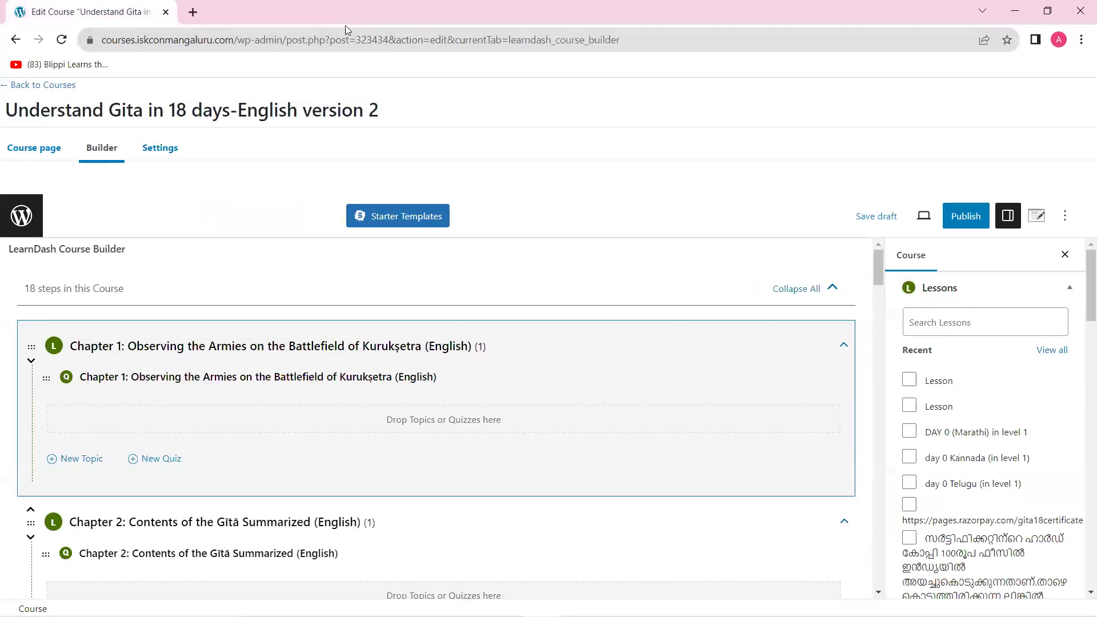
Open the Chapter 1 lesson and its Chapter 1 quiz for editing, each in a new browser tab
left_click(800, 289)
left_click(800, 289)
right_click(771, 347)
left_click(794, 359)
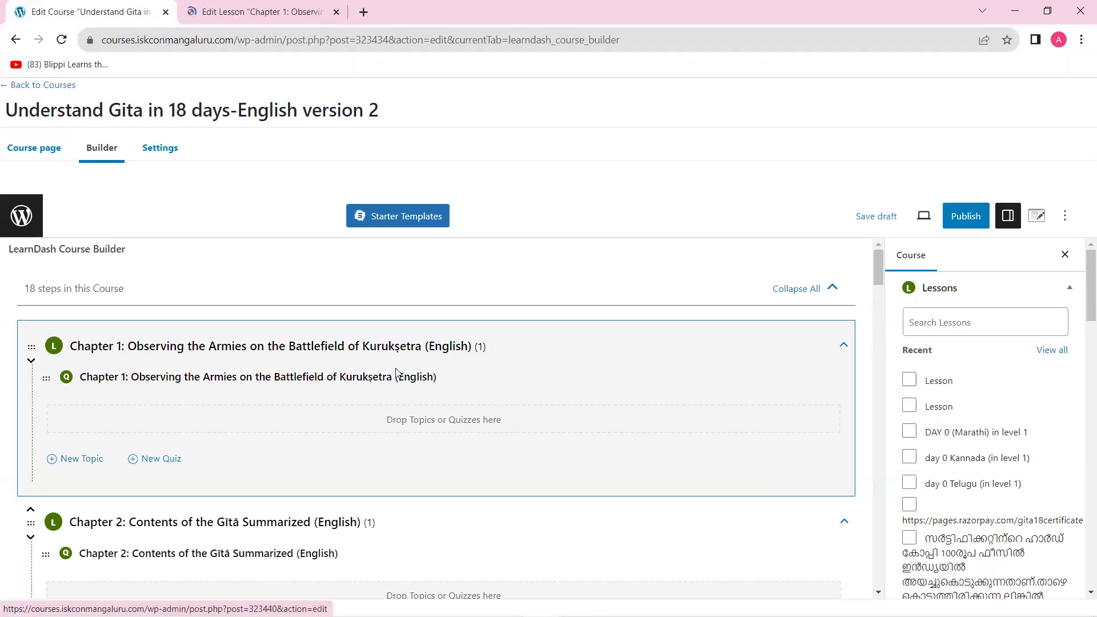
right_click(795, 379)
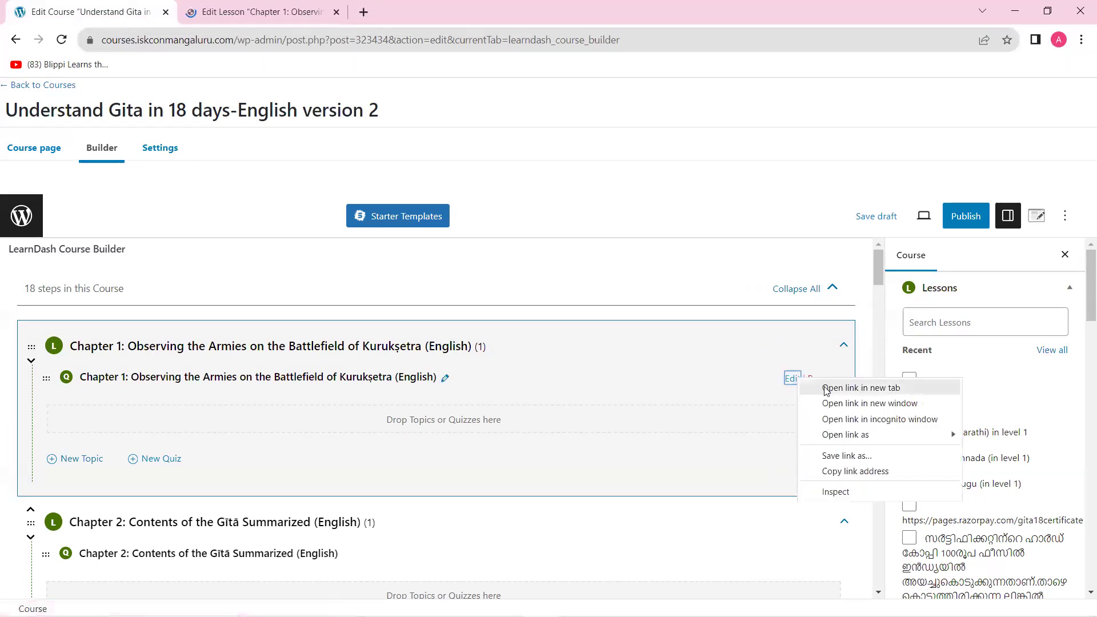
left_click(814, 385)
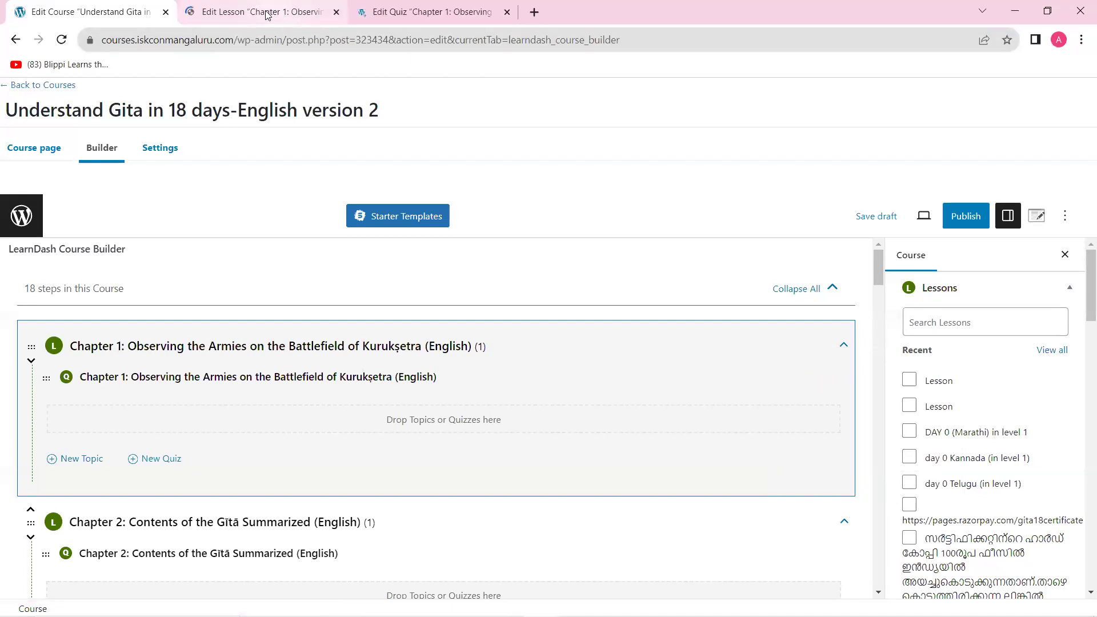
Switch to the Chapter 1 lesson's edit page and start a paragraph block in its empty content area
left_click(266, 23)
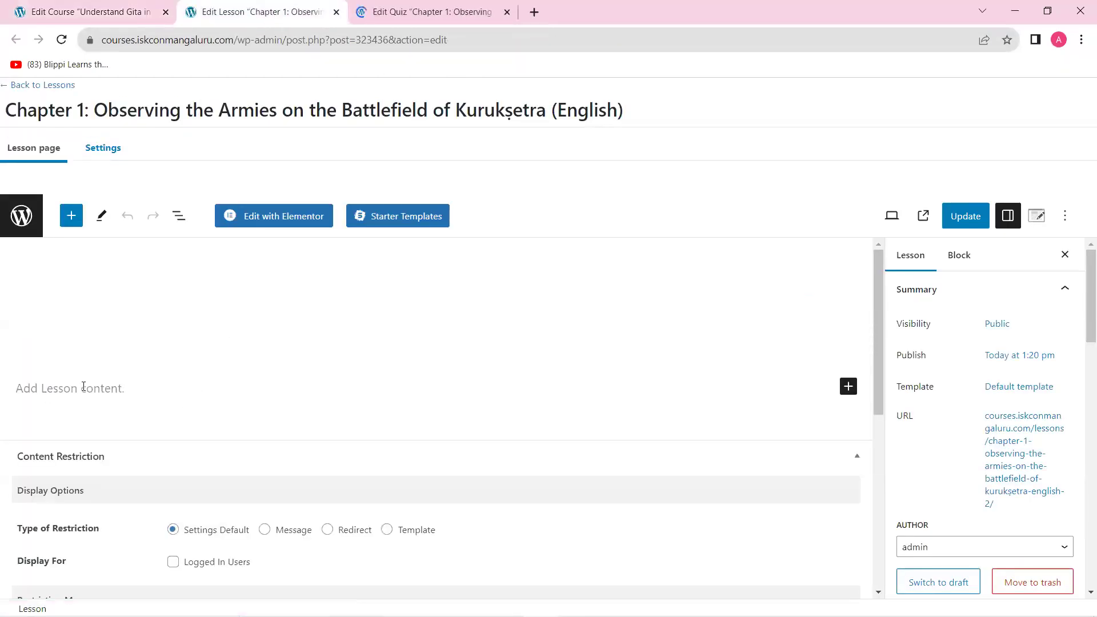
left_click(86, 389)
scroll(129, 342, "down", 2)
scroll(129, 342, "up", 3)
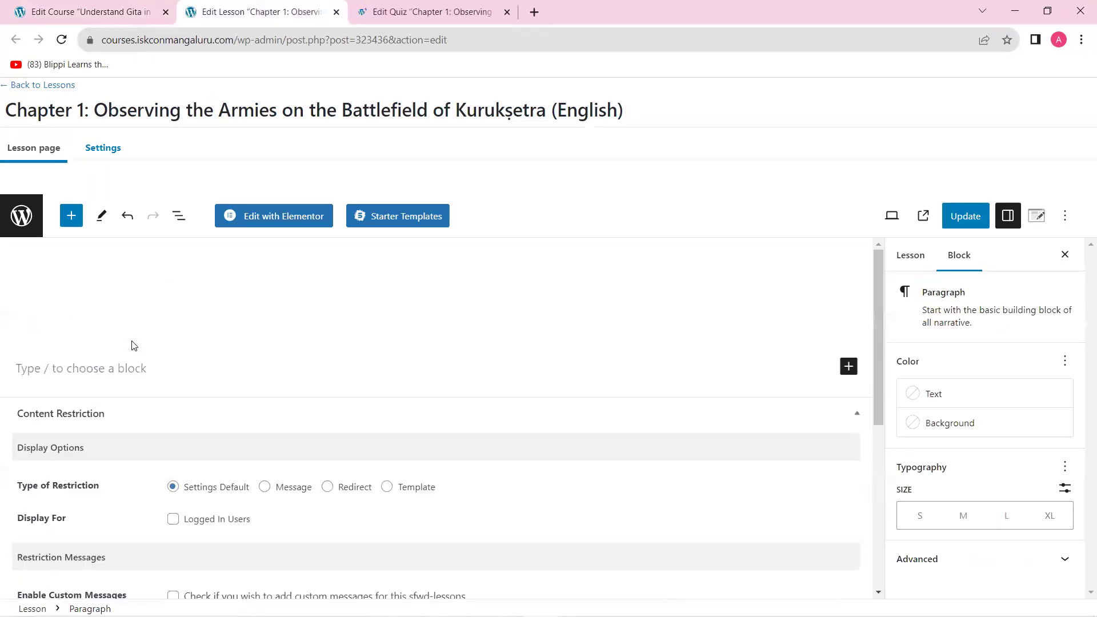
Switch to the Chapter 1 quiz's edit page and show its question builder
left_click(412, 9)
left_click(90, 148)
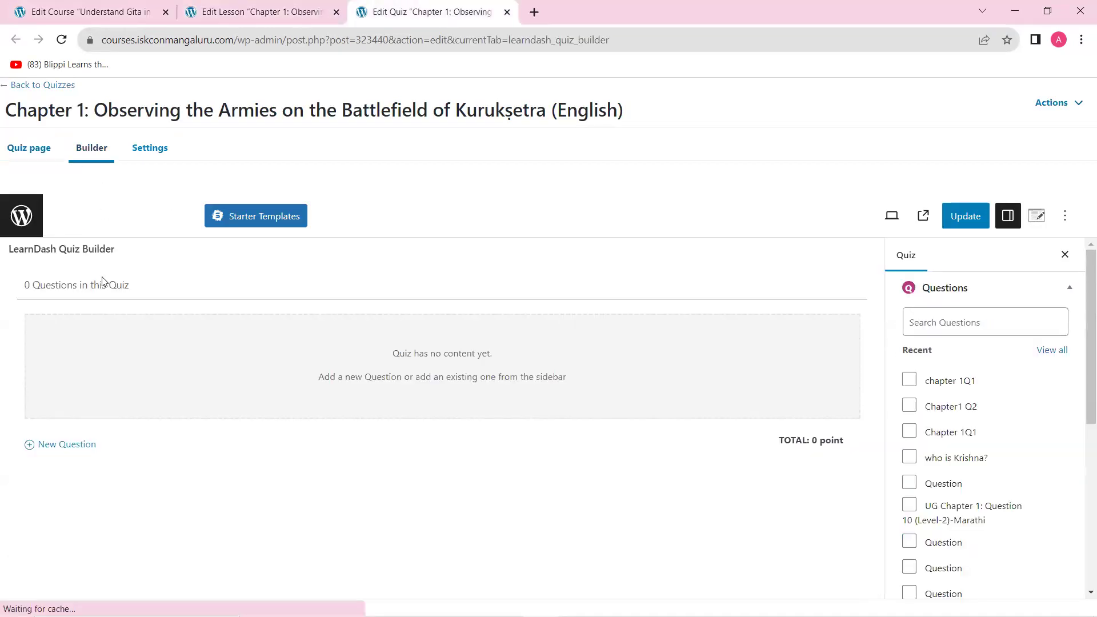
Close the Chapter 1 lesson's edit page without saving and return to the course builder
left_click(269, 10)
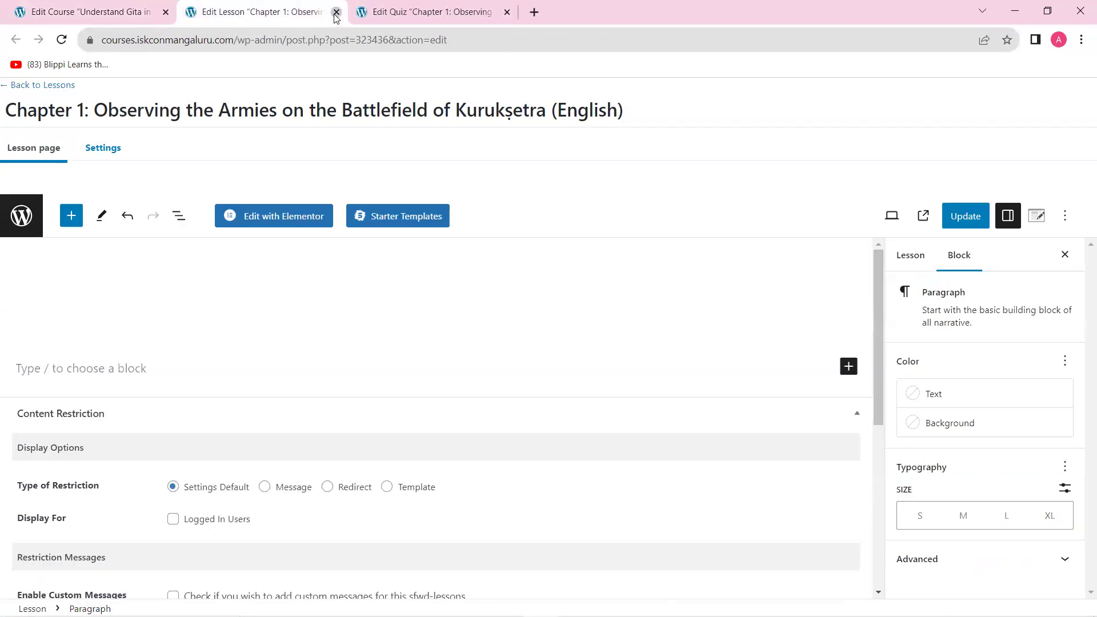
left_click(336, 12)
left_click(616, 126)
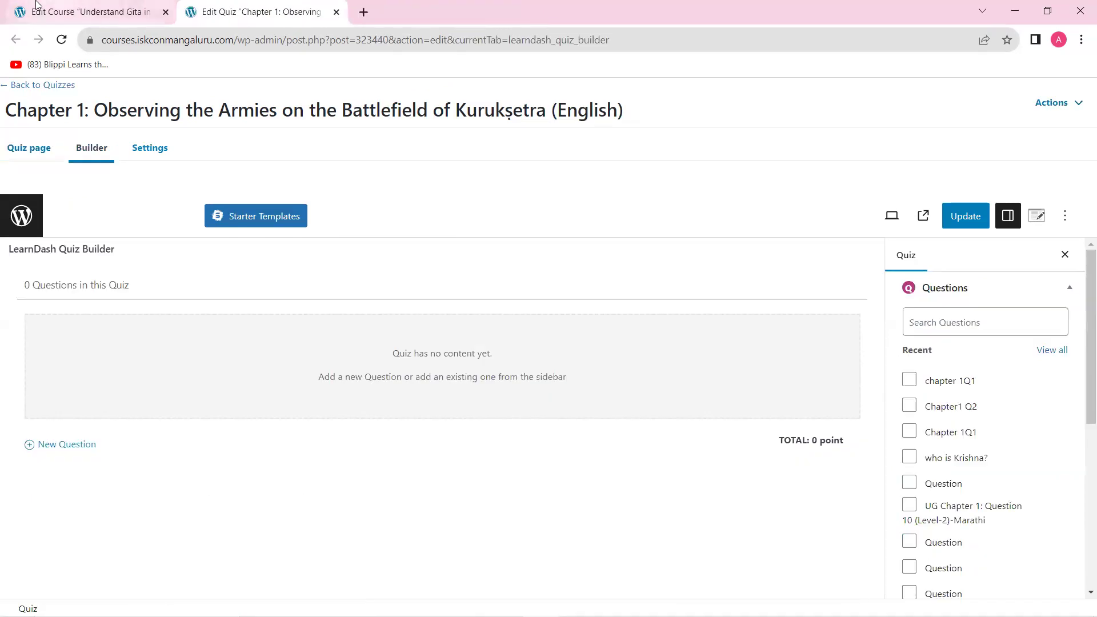
left_click(36, 4)
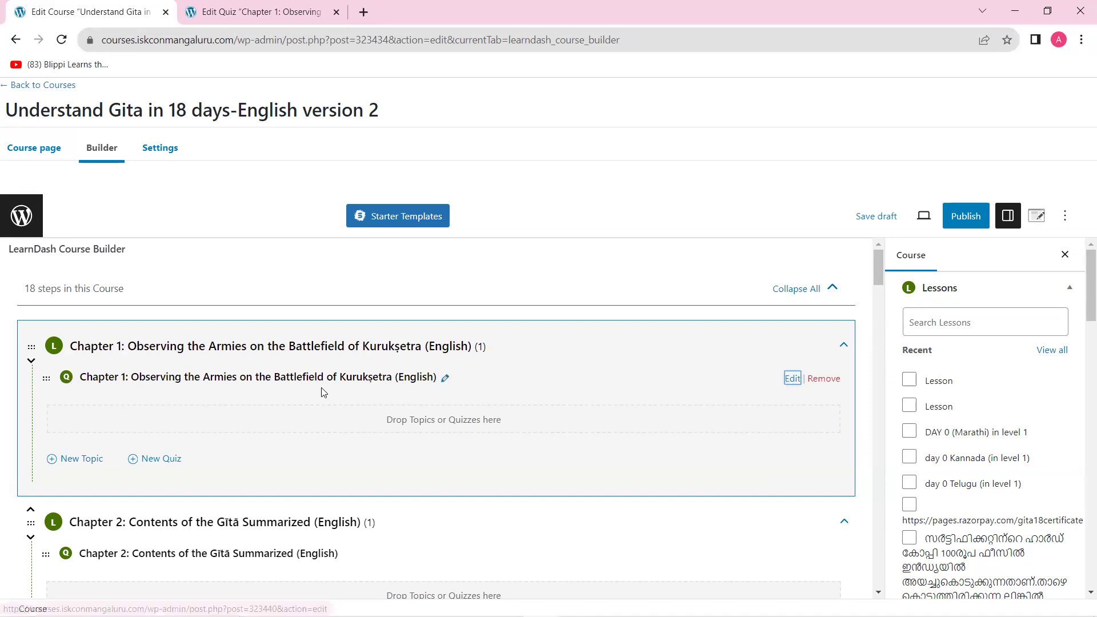
Open the Chapter 1 quiz's question builder from the course, leaving unsaved changes behind, and close the duplicate quiz tab
left_click(792, 379)
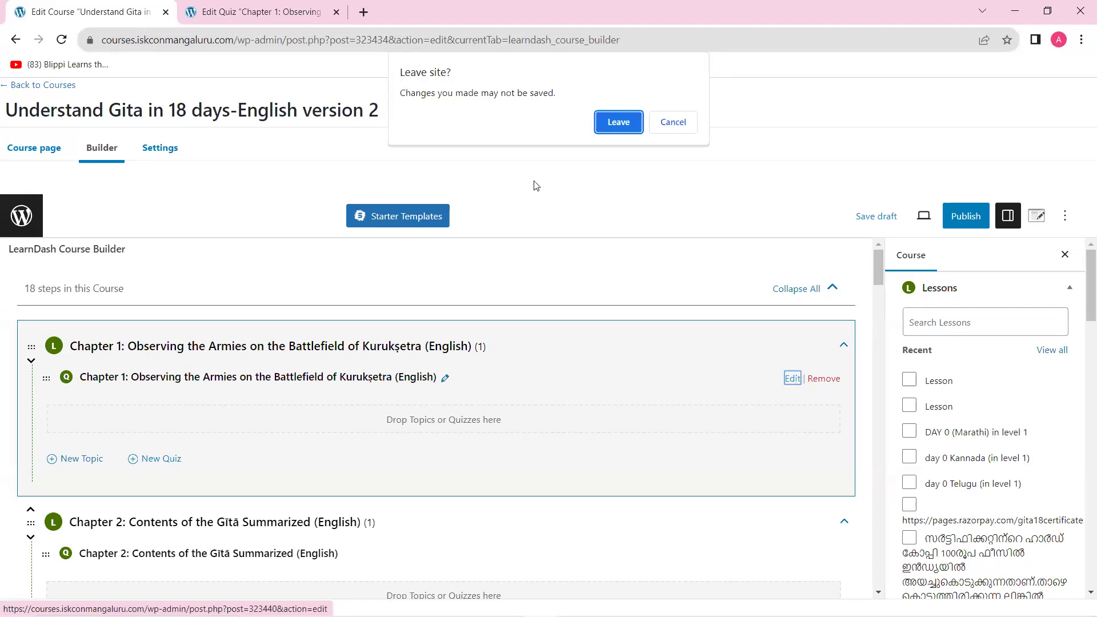
left_click(611, 127)
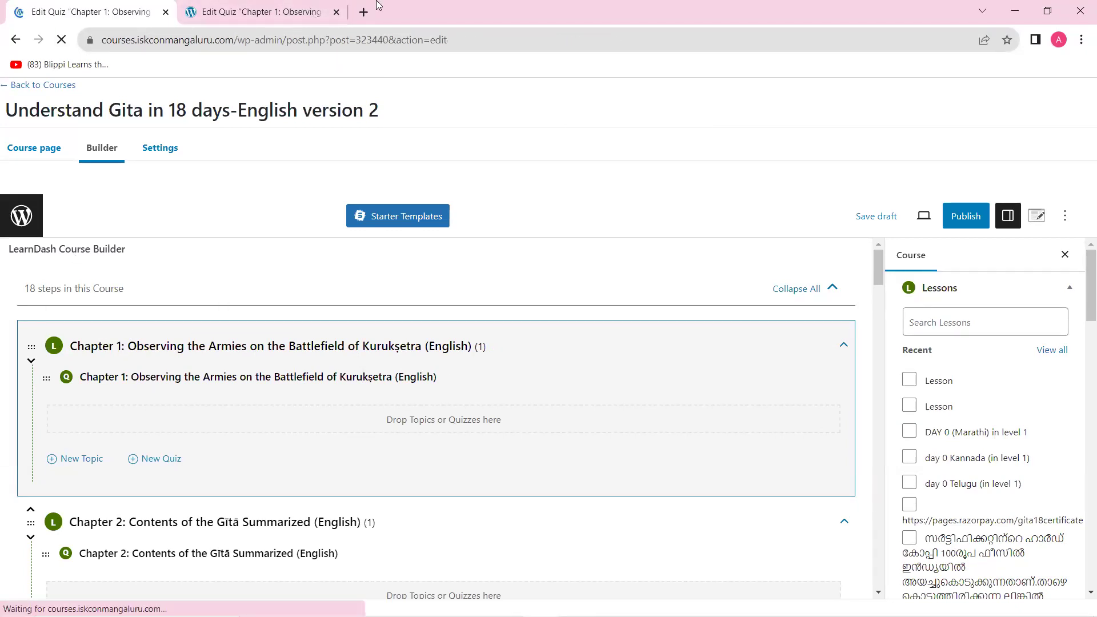
left_click(336, 12)
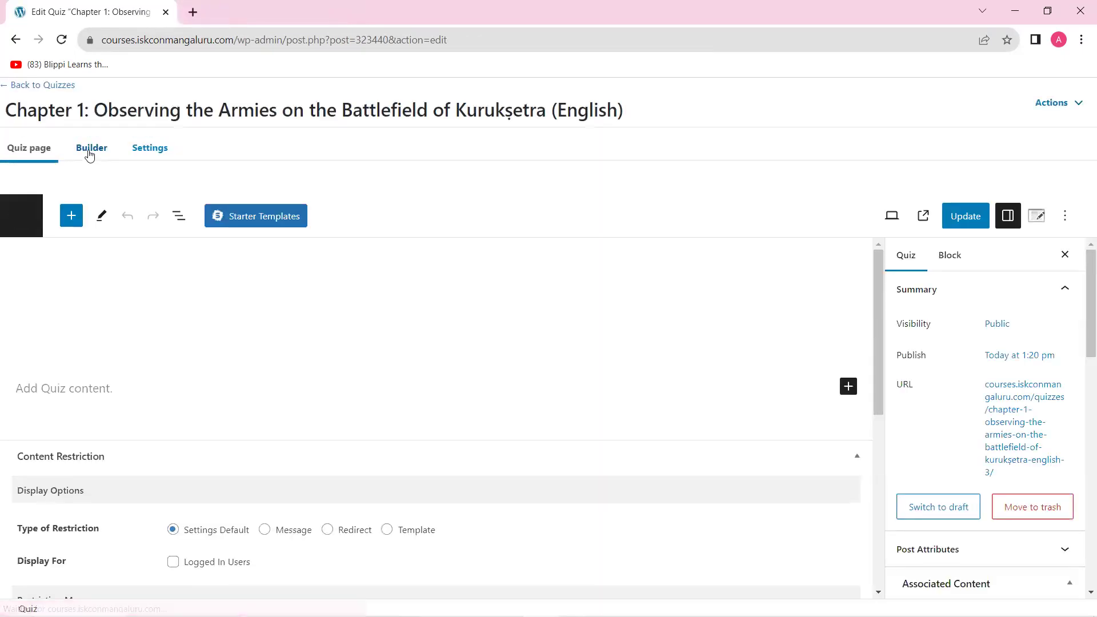
left_click(90, 152)
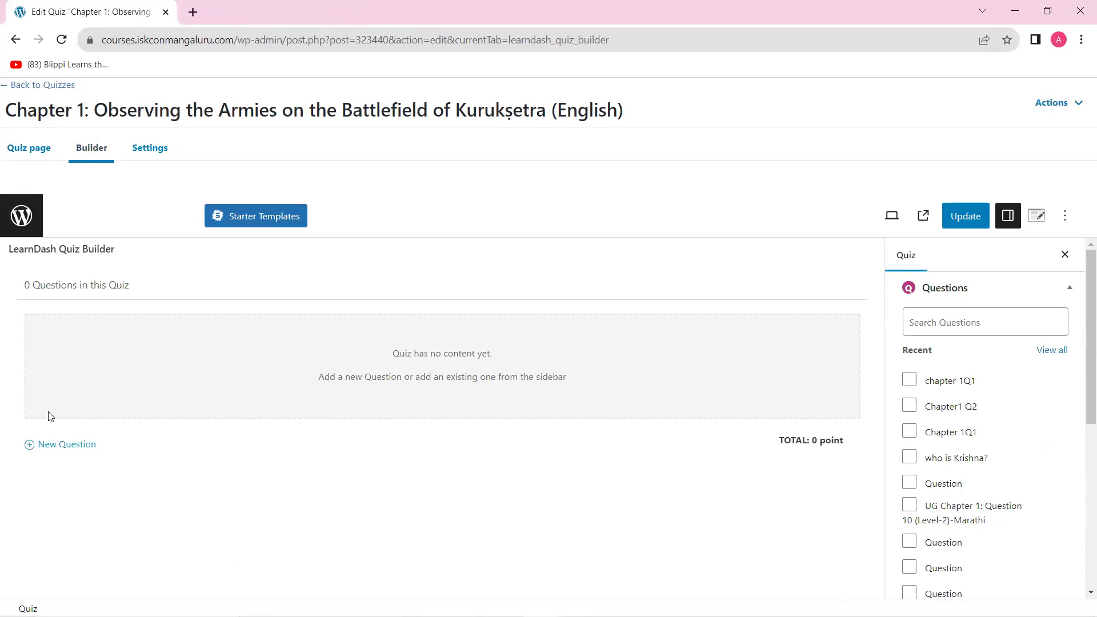
Return to the course list and open the builder of "Understand Gita in 18 days-English version 2"
left_click(19, 89)
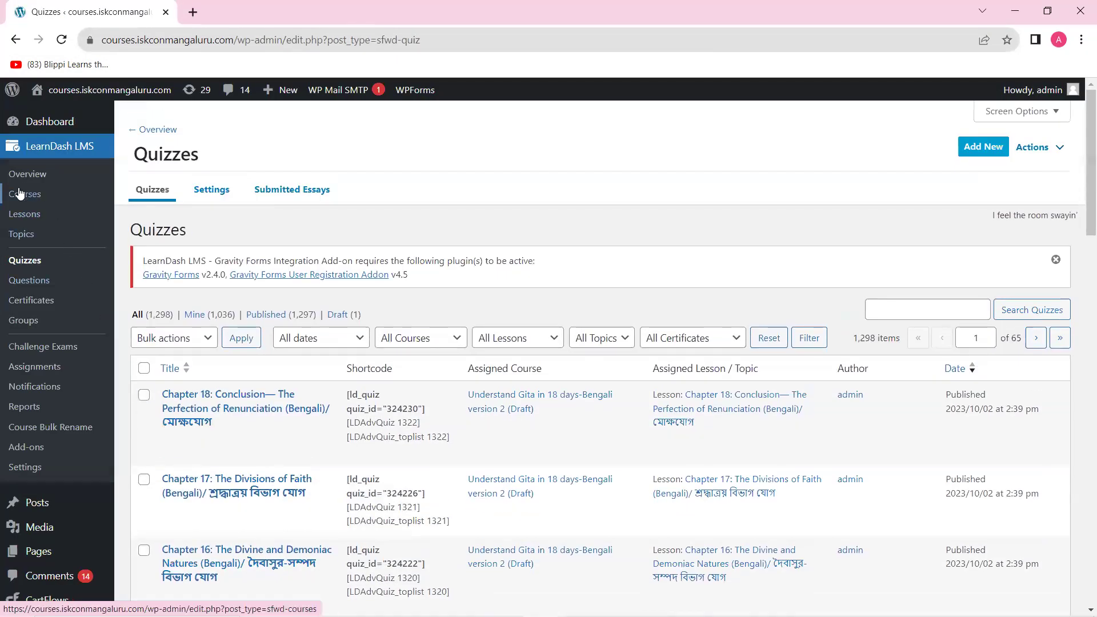
left_click(20, 195)
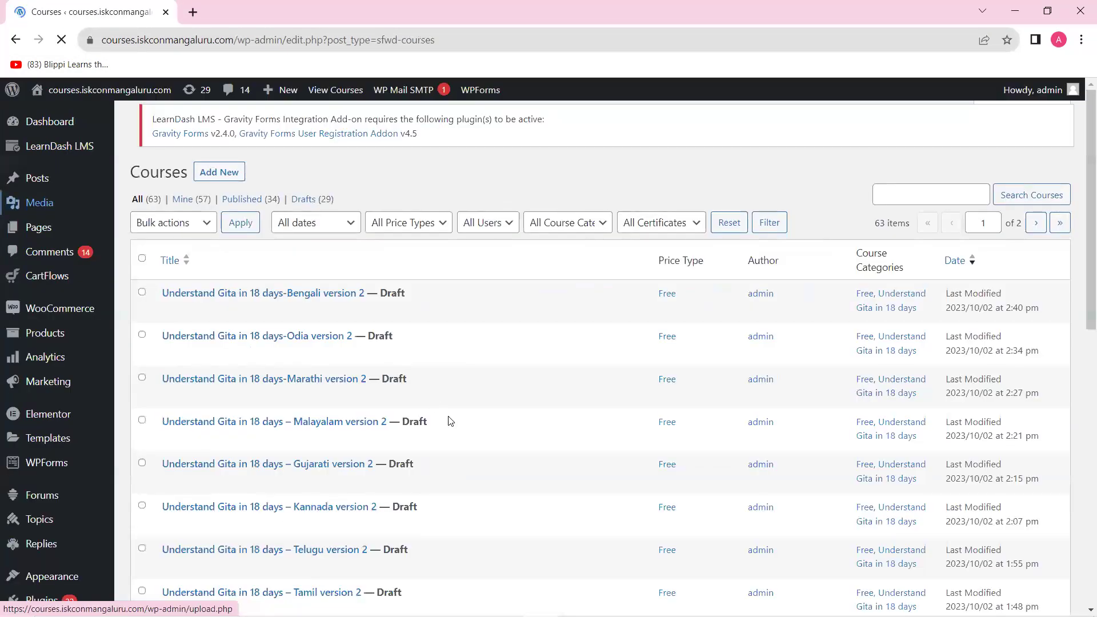
scroll(452, 426, "down", 3)
scroll(451, 430, "down", 5)
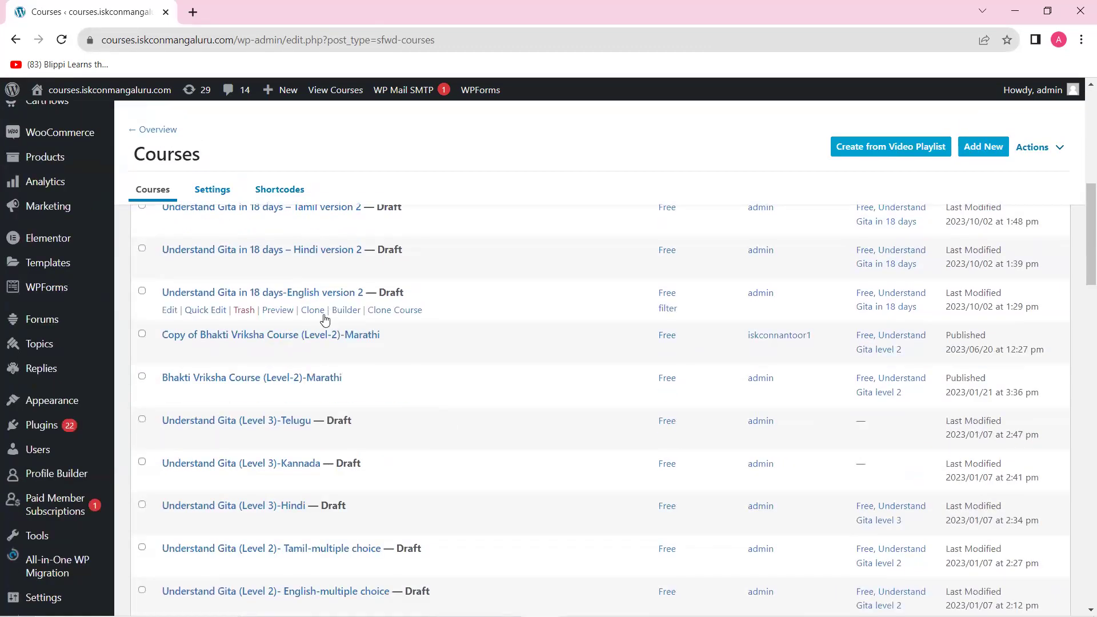
left_click(210, 298)
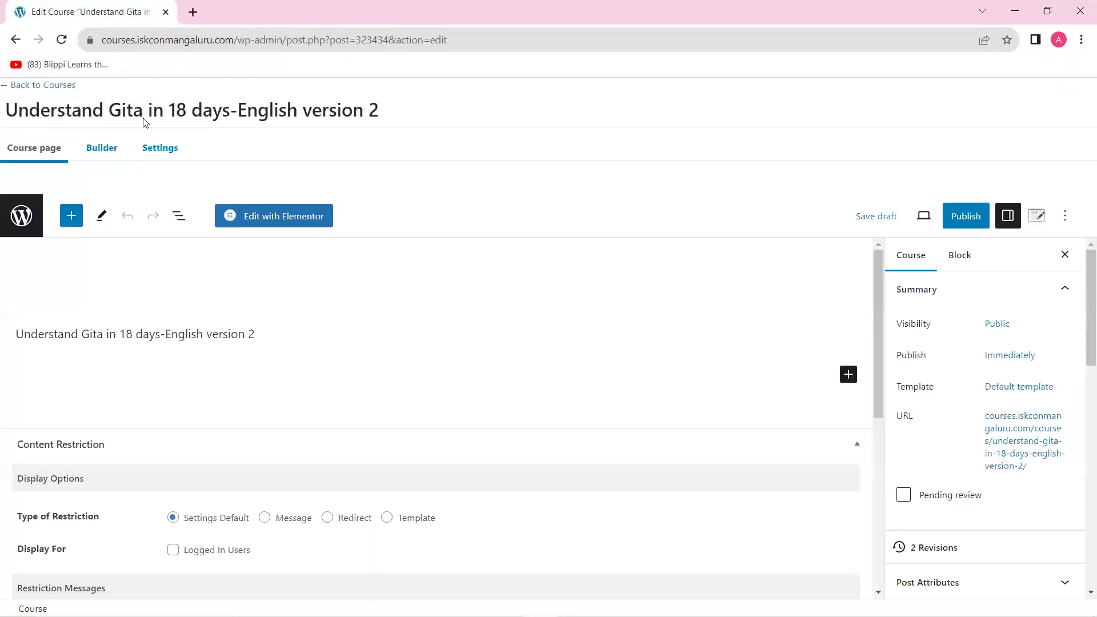
left_click(95, 152)
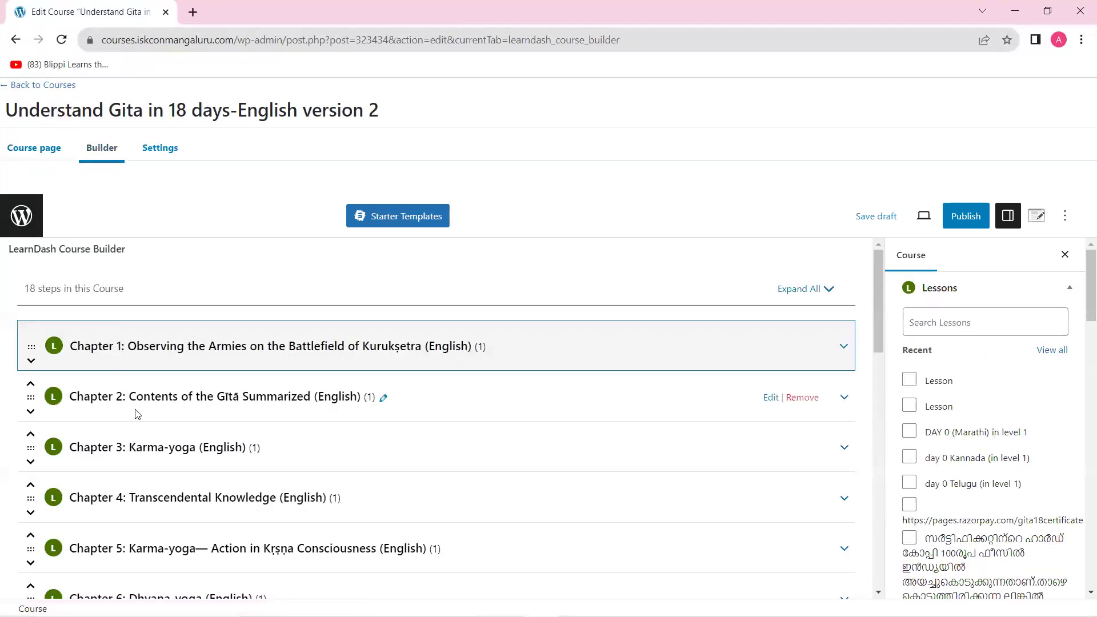
Expand all lessons in the course builder and review each chapter's quiz from Chapter 18 back up to Chapter 1
scroll(137, 414, "down", 15)
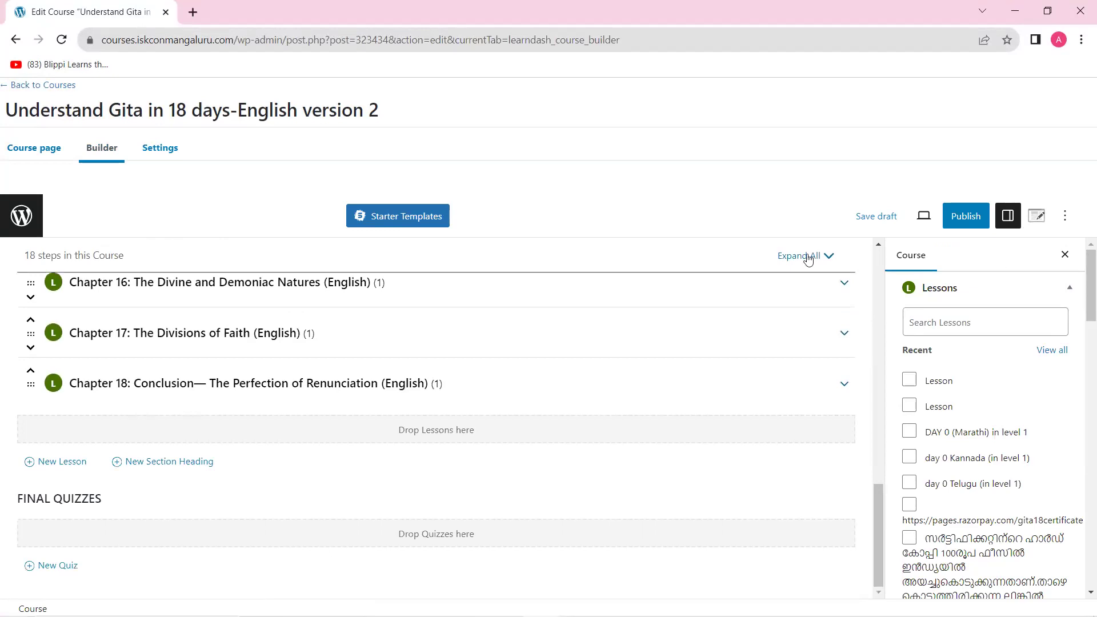
left_click(798, 257)
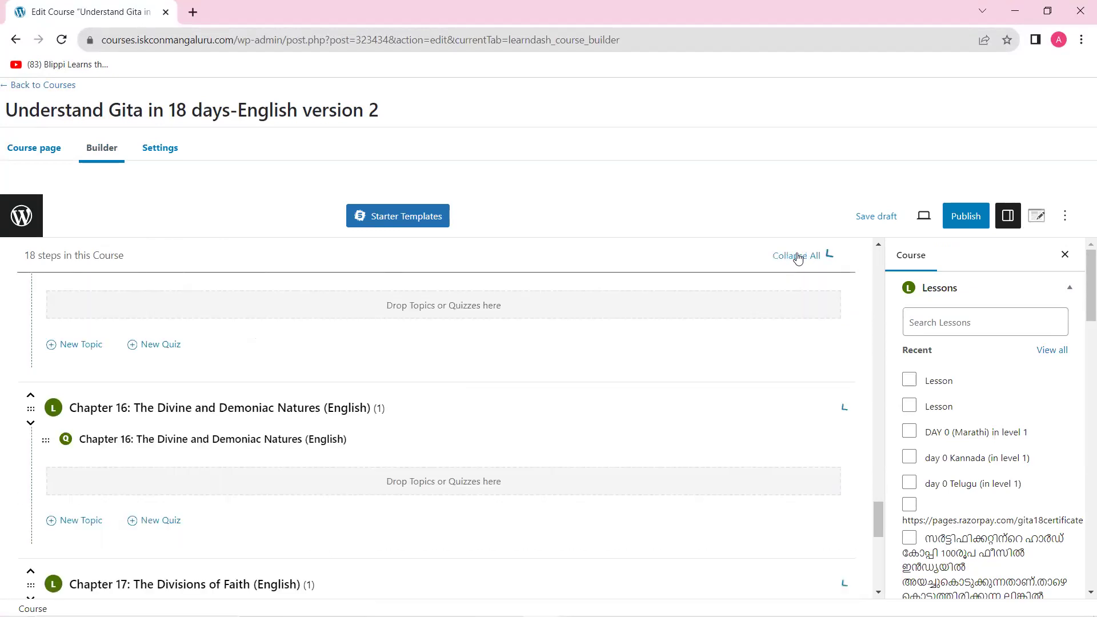
scroll(177, 412, "up", 13)
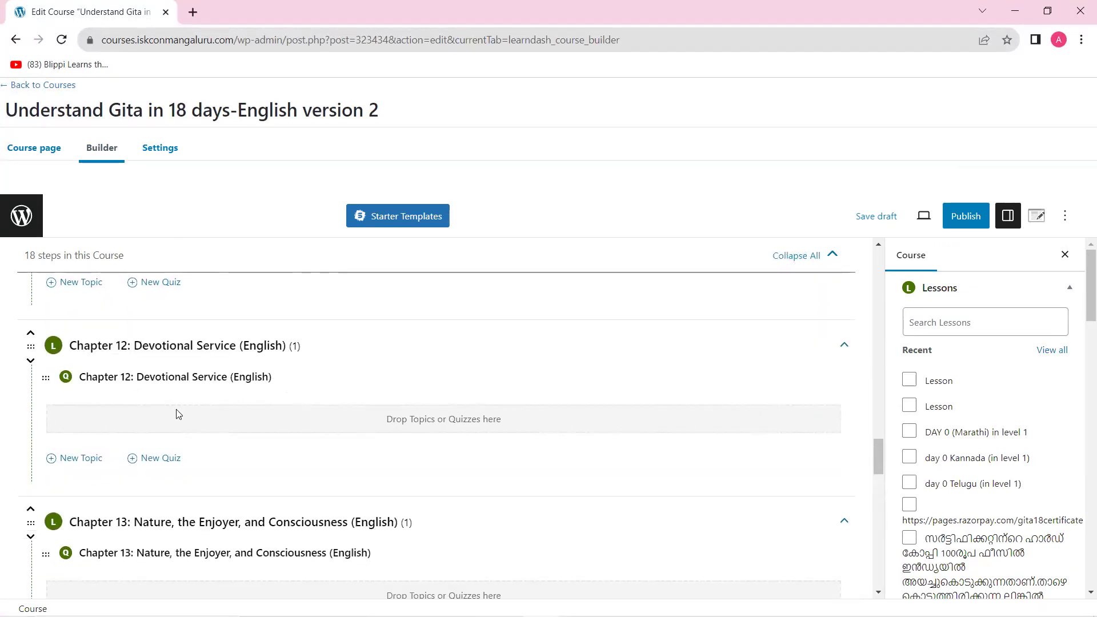
scroll(177, 415, "up", 2)
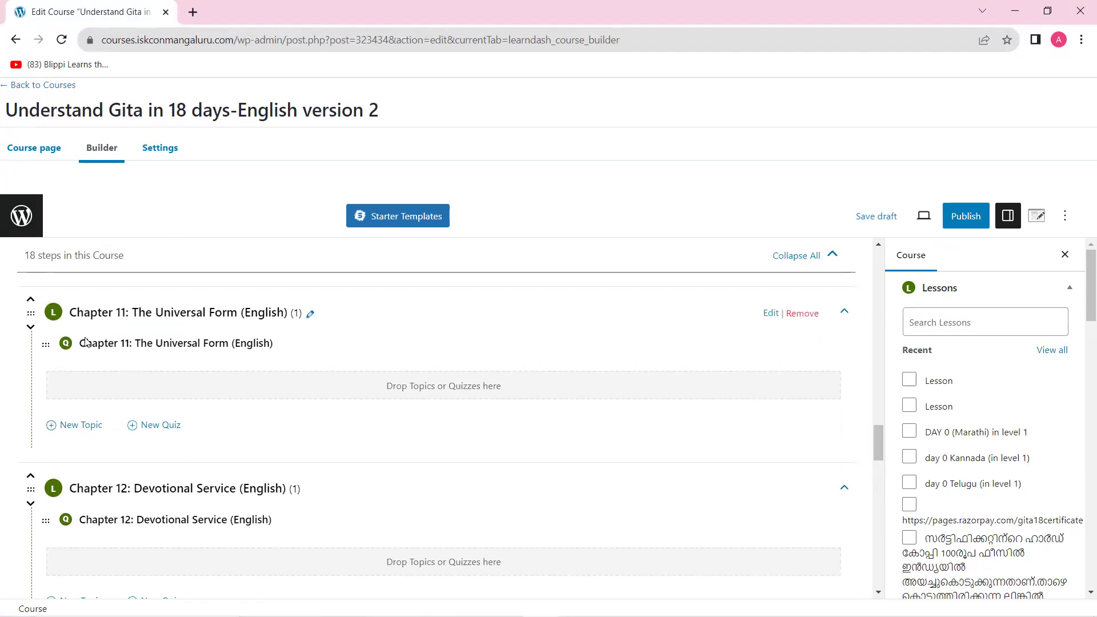
scroll(114, 355, "up", 6)
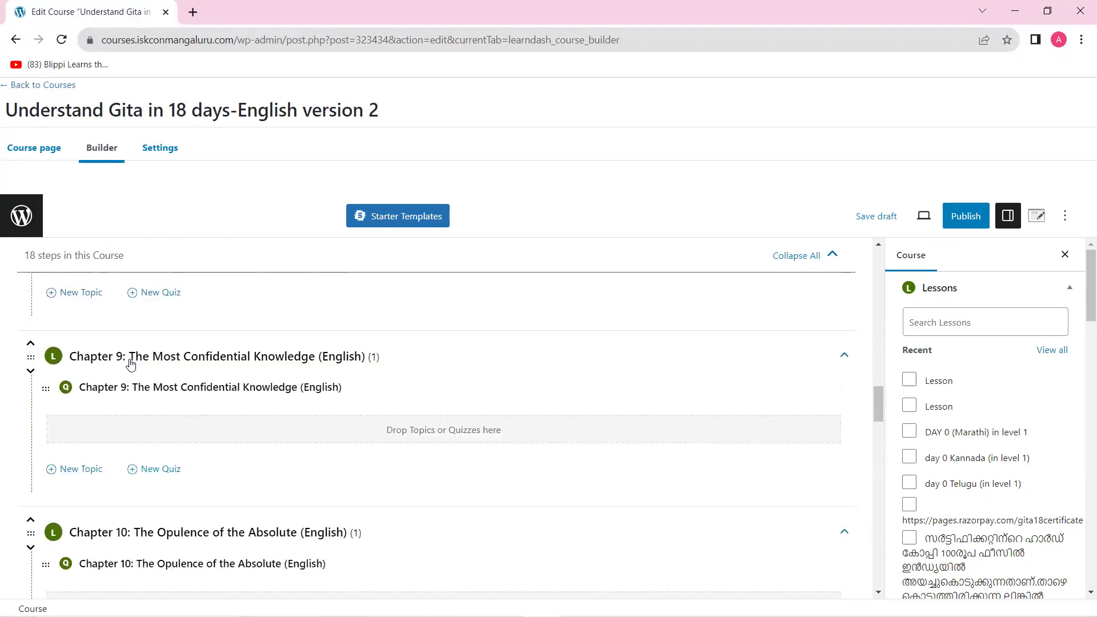
scroll(137, 389, "up", 1)
scroll(149, 421, "up", 15)
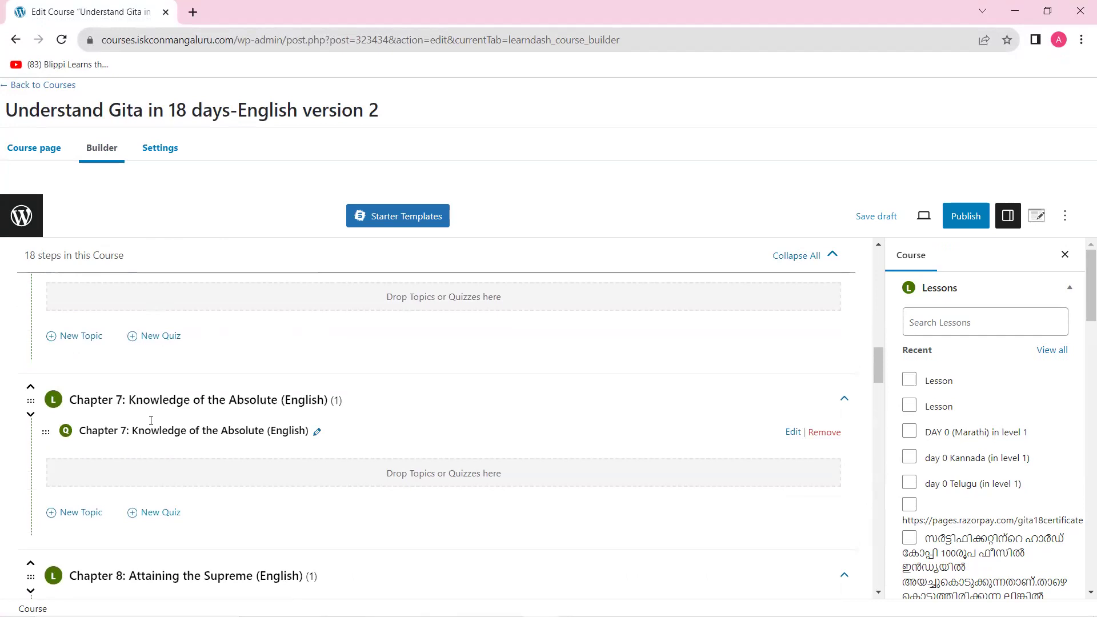
scroll(160, 426, "up", 6)
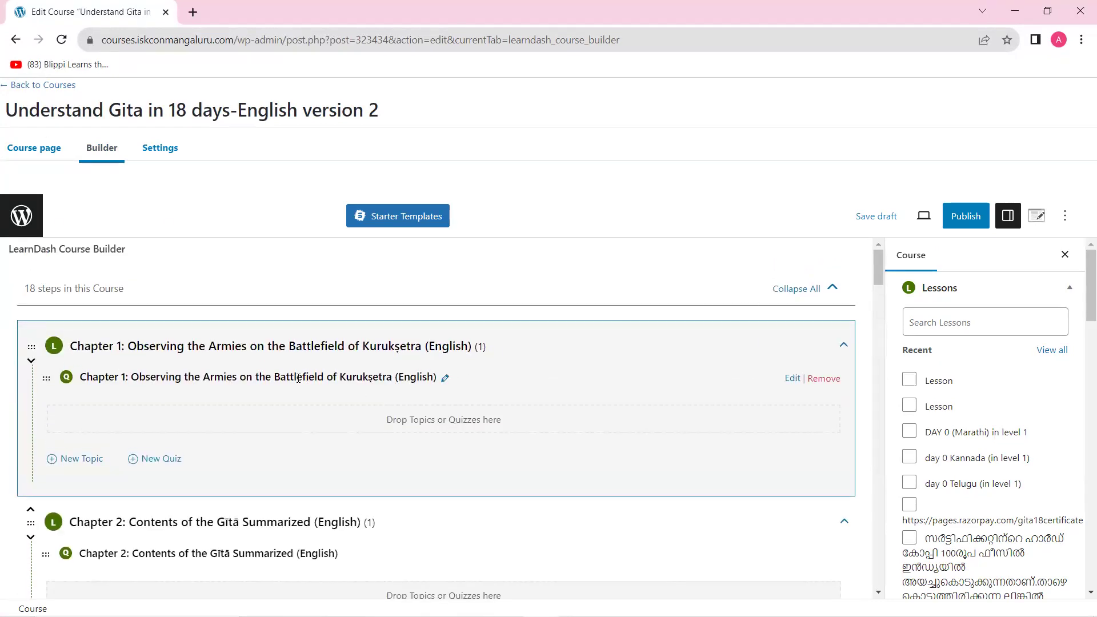
Open the Chapter 1 quiz for editing in a new browser tab, view its question builder and close that tab
right_click(793, 384)
left_click(822, 394)
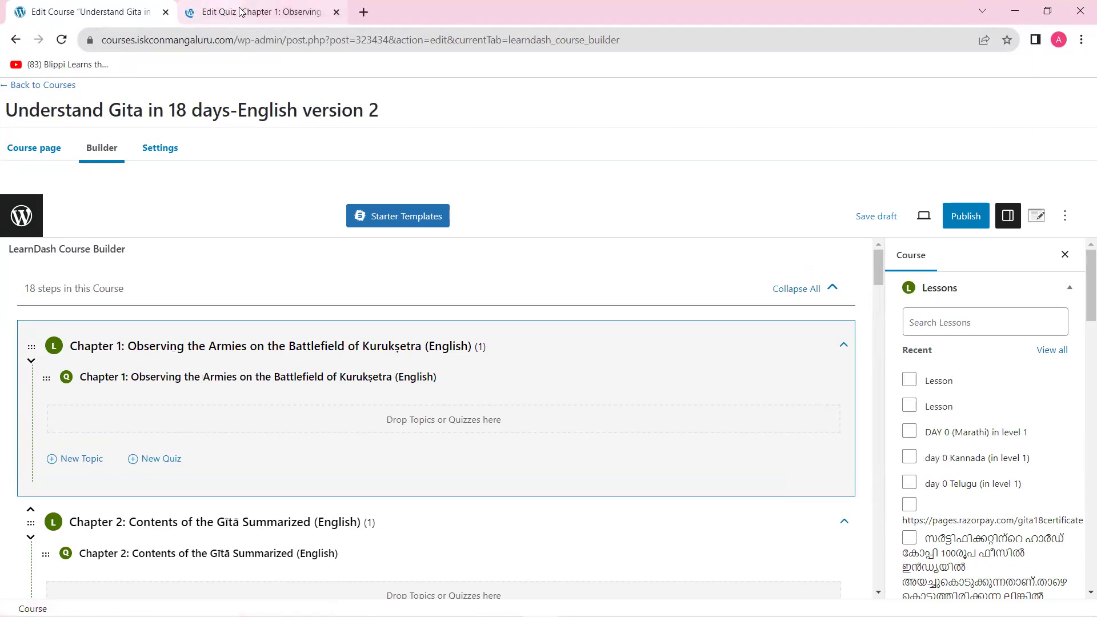
left_click(240, 12)
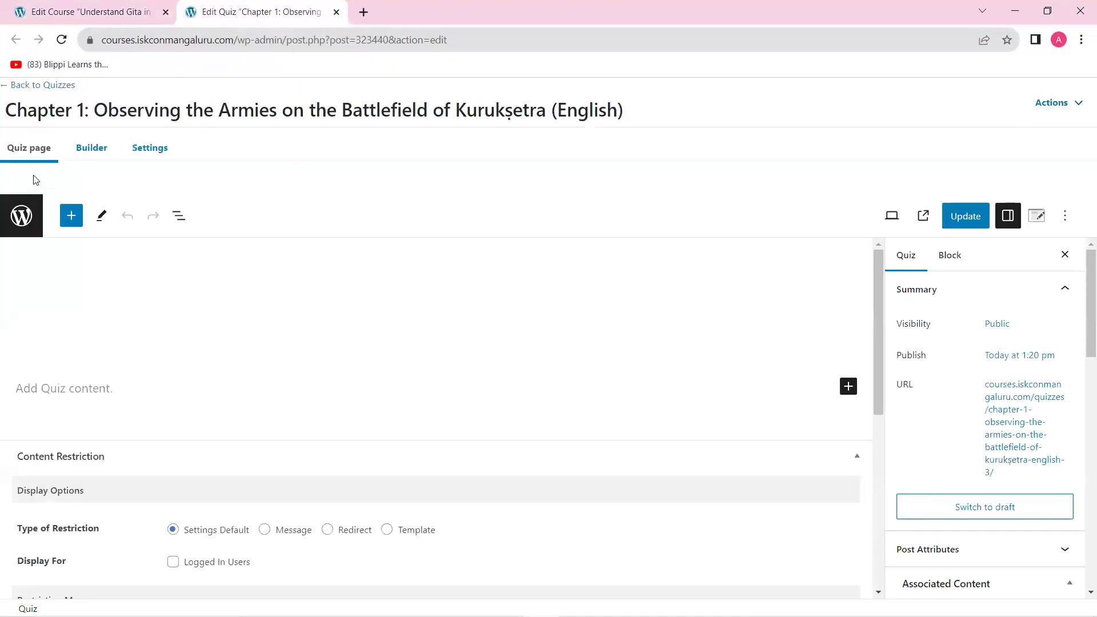
left_click(95, 150)
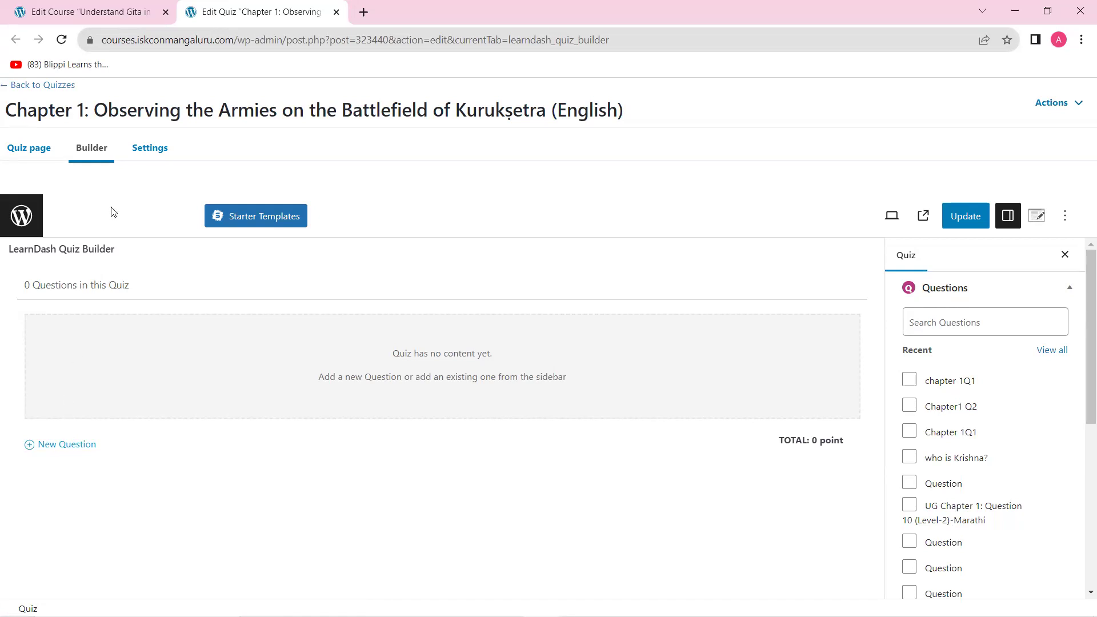
left_click(337, 12)
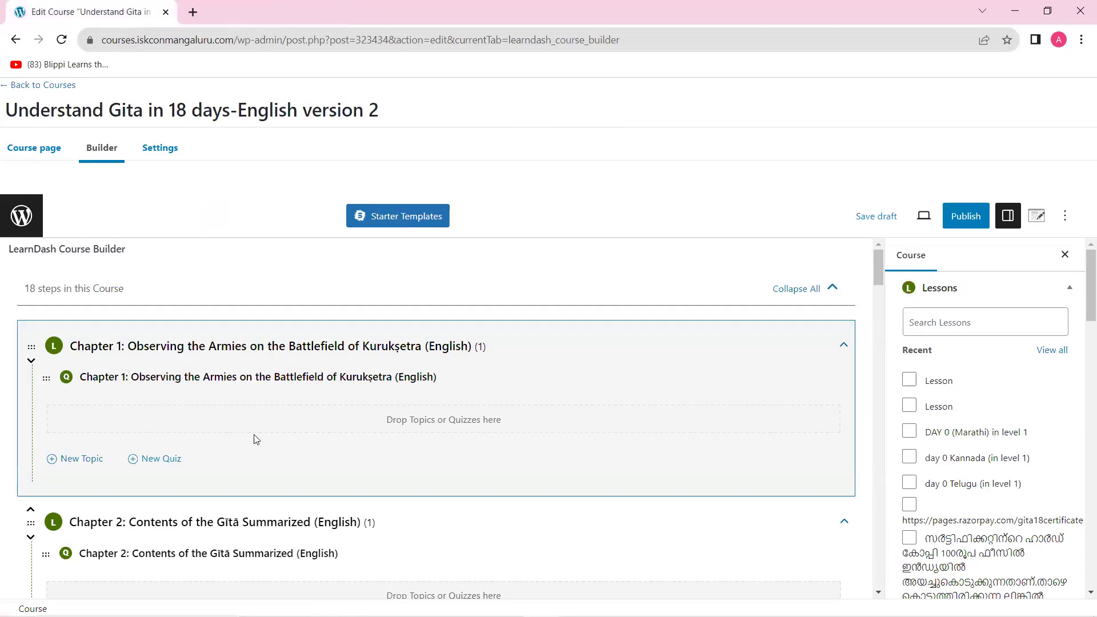
Leave the course builder without saving and look through the course list for the "version 2" drafts in each language
left_click(50, 85)
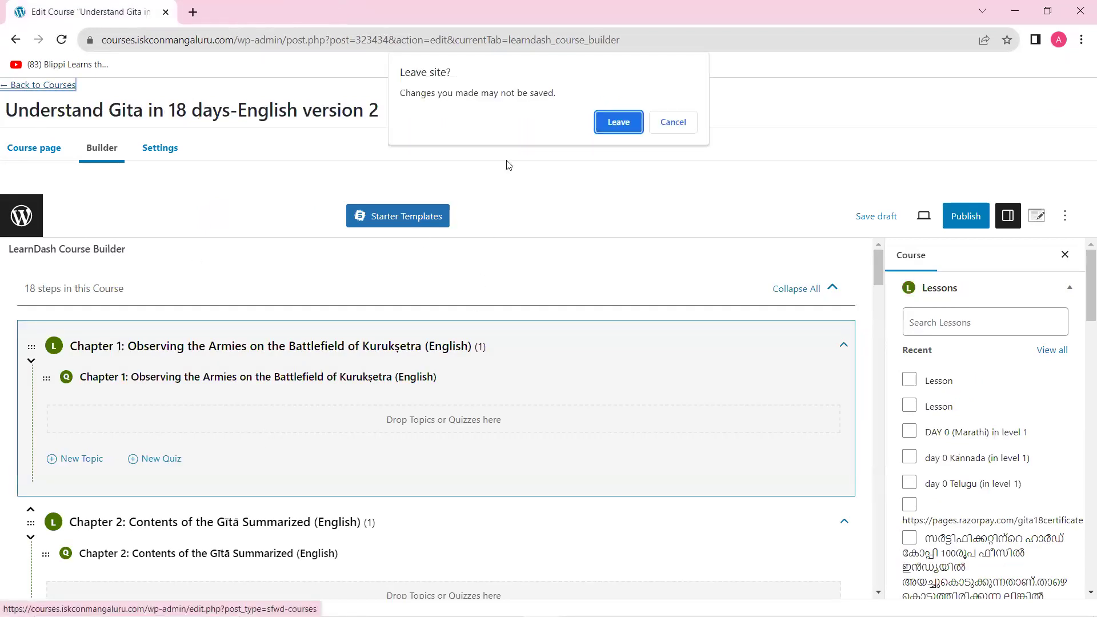
left_click(603, 123)
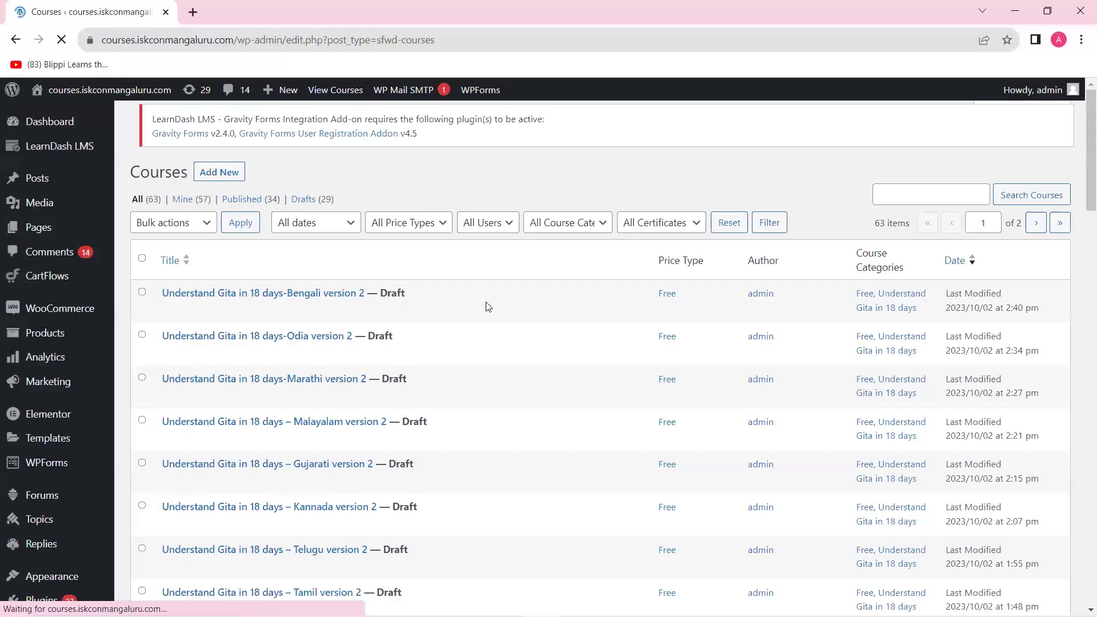
scroll(491, 319, "down", 8)
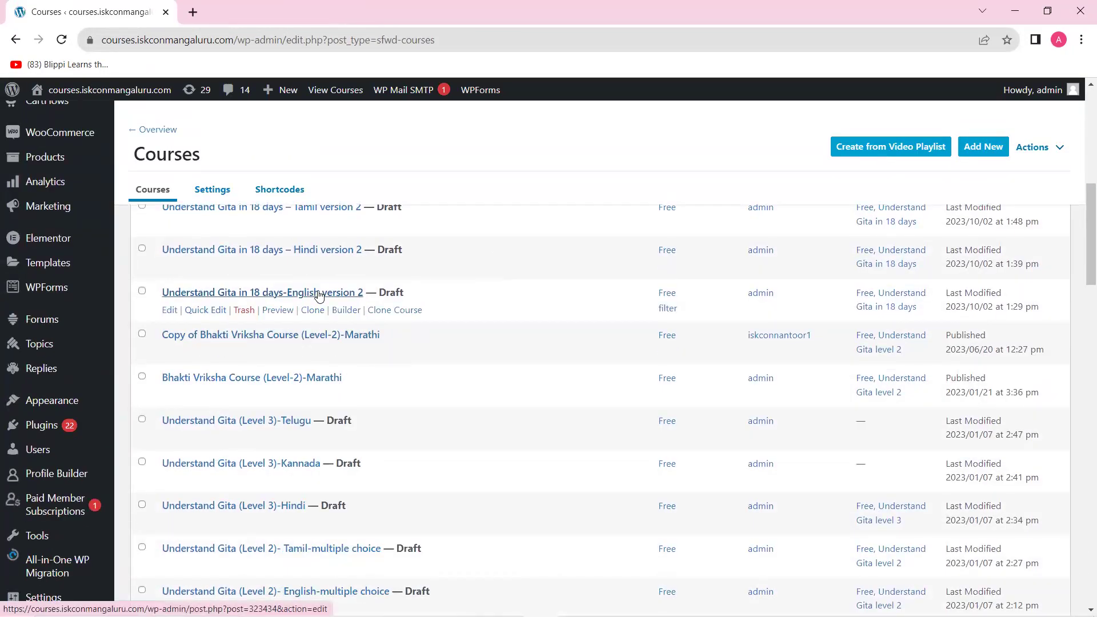
scroll(308, 268, "up", 3)
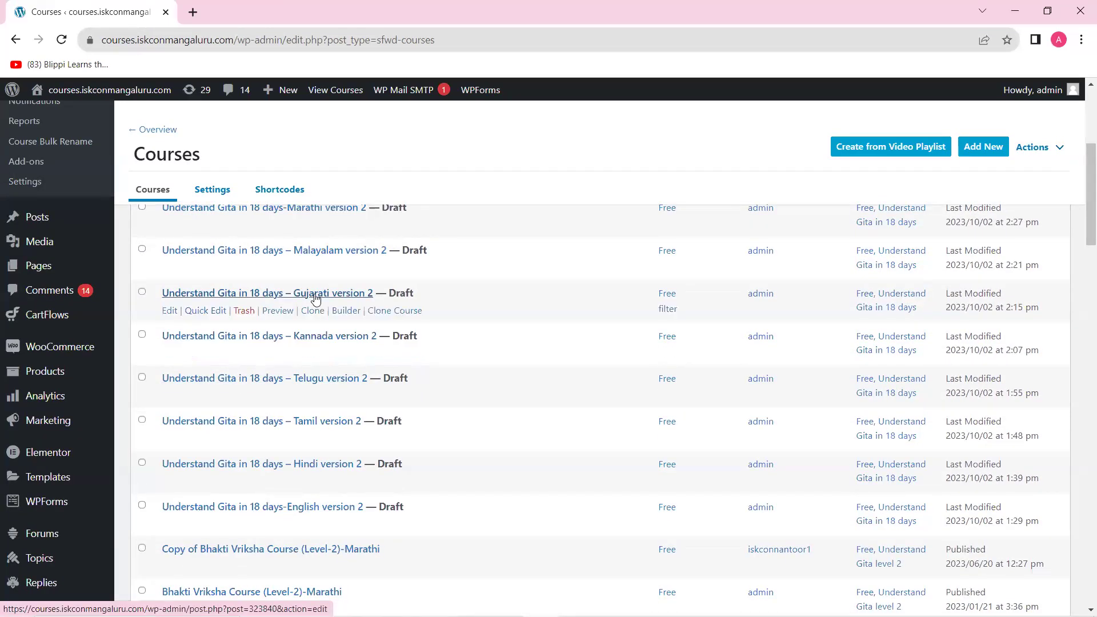
scroll(316, 299, "up", 3)
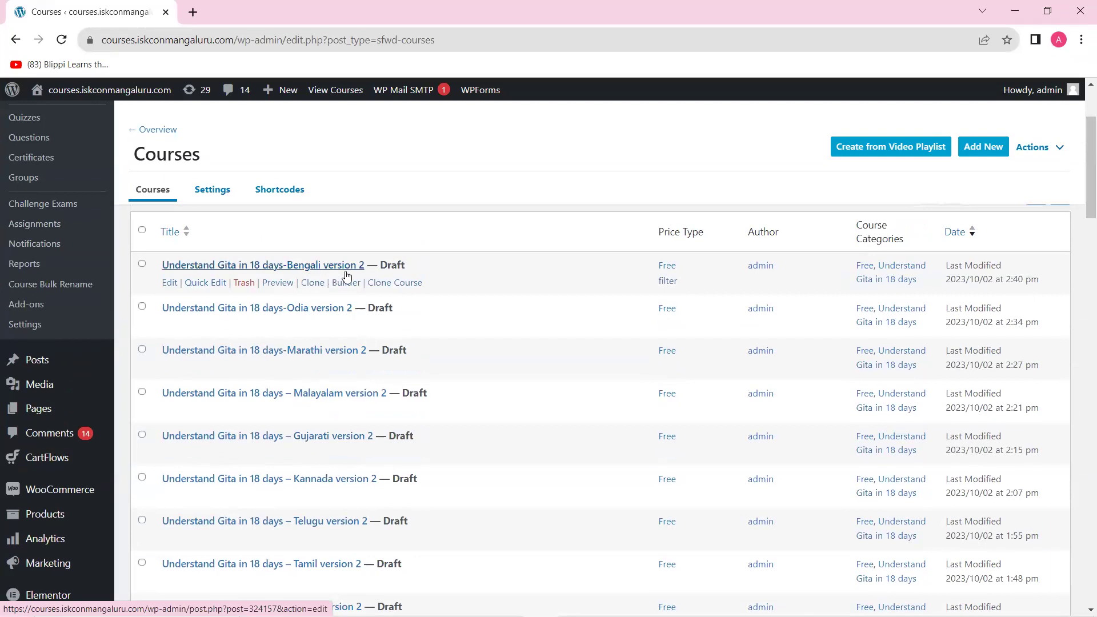
scroll(350, 317, "down", 3)
scroll(351, 320, "down", 2)
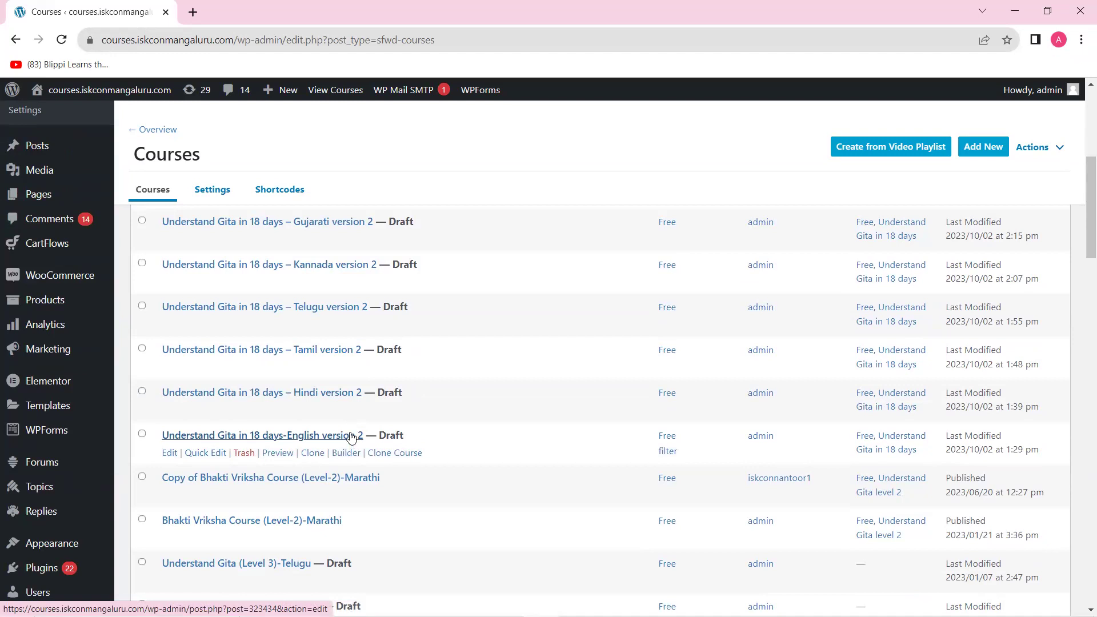
scroll(350, 433, "down", 1)
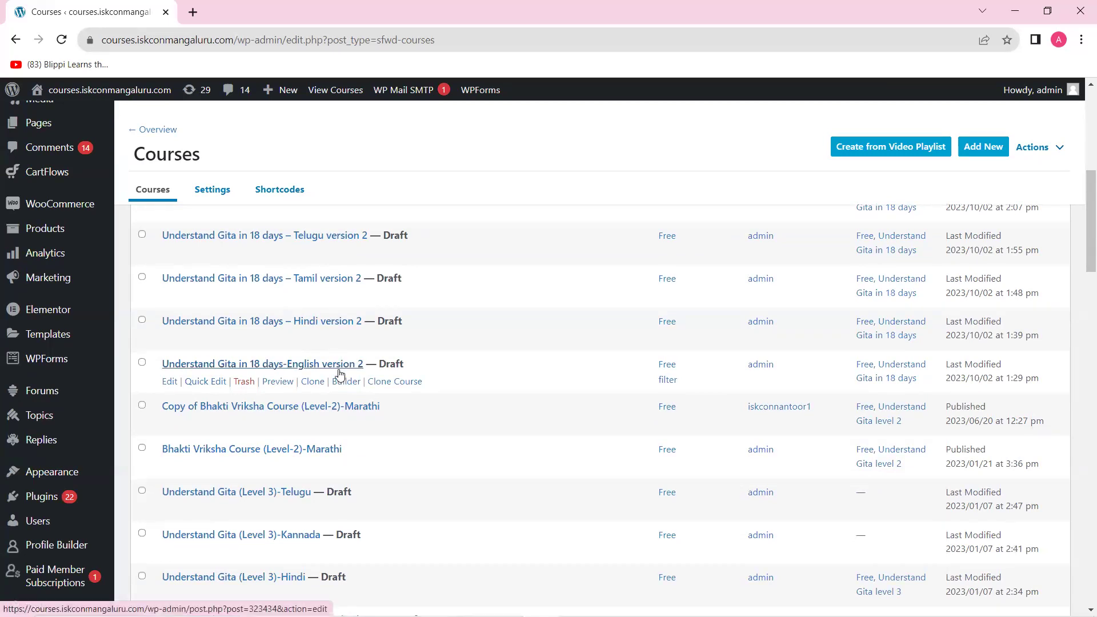
Open the Google Drive folder "FINAL L1 Quiz BG18" in a new tab, hide the details pane and select the Chapter 1 L1 document
left_click(886, 29)
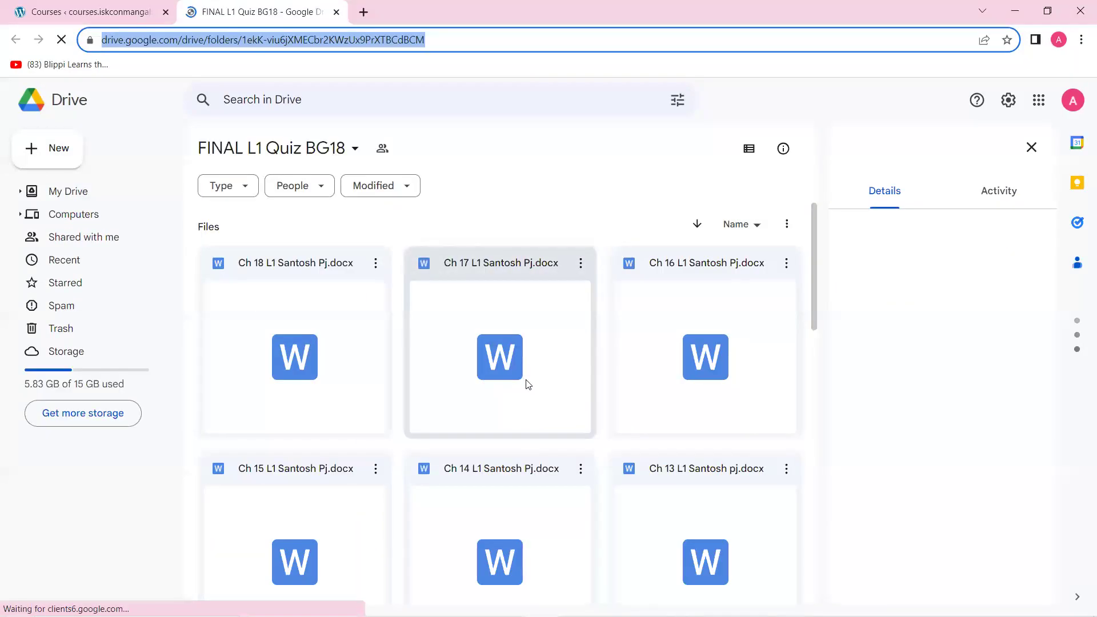
left_click(1031, 147)
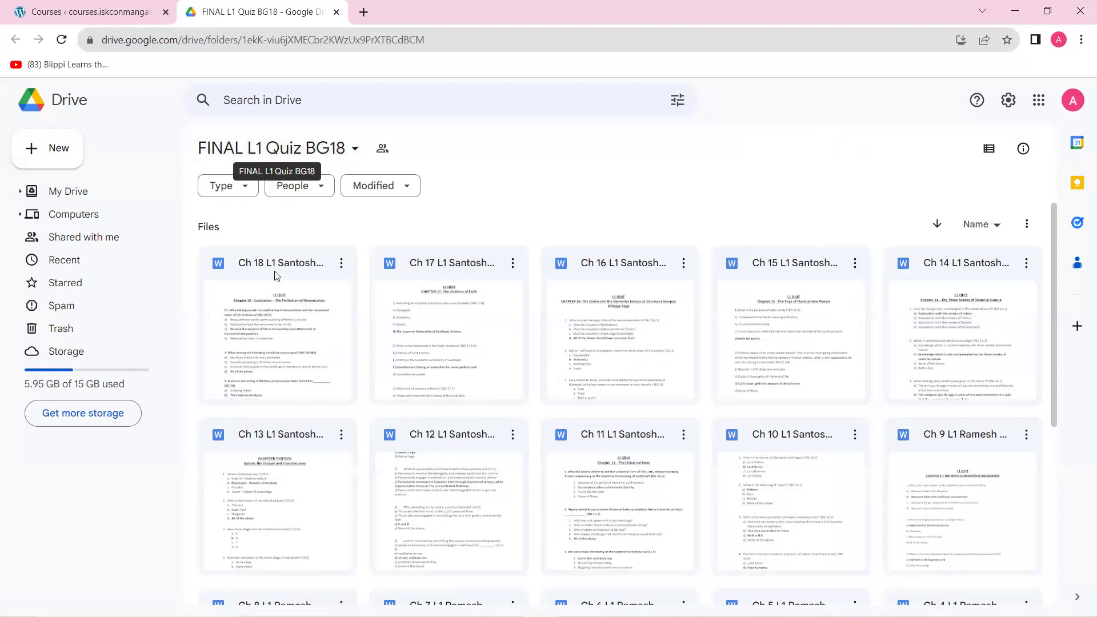
scroll(290, 310, "down", 5)
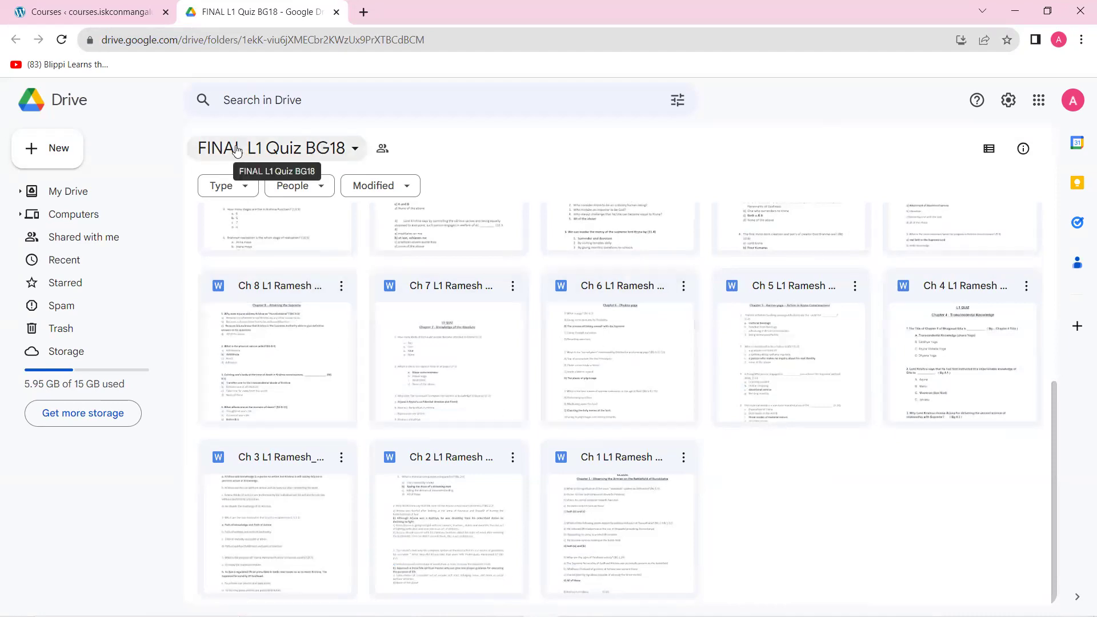
left_click(639, 461)
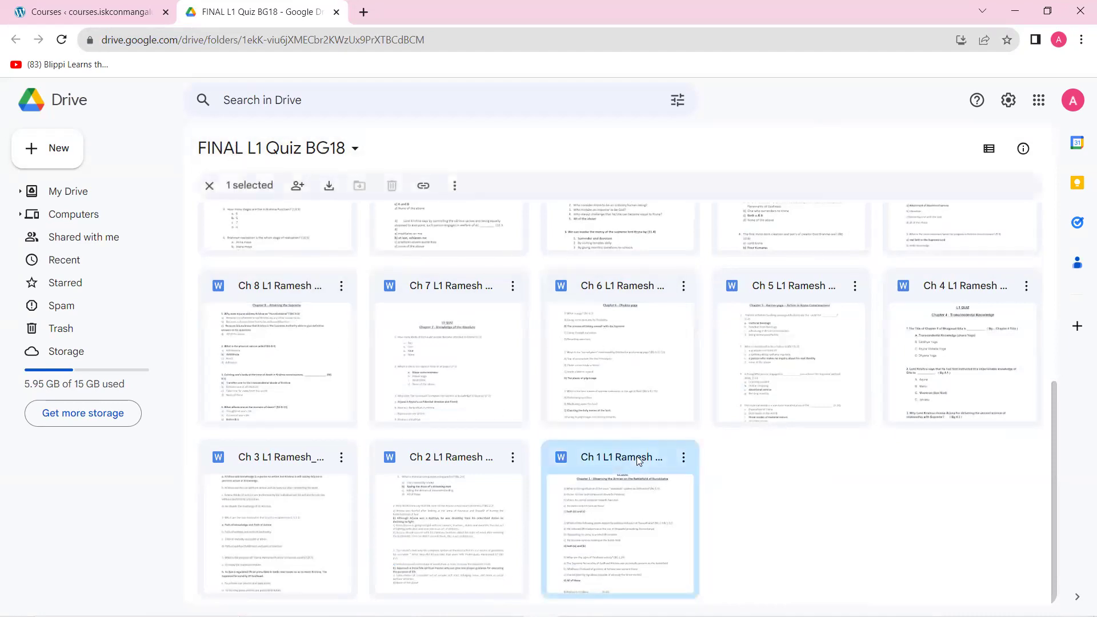
Open the Chapter 1 L1 quiz document and reorder the browser tabs so the Courses tab sits directly beside it
double_click(639, 462)
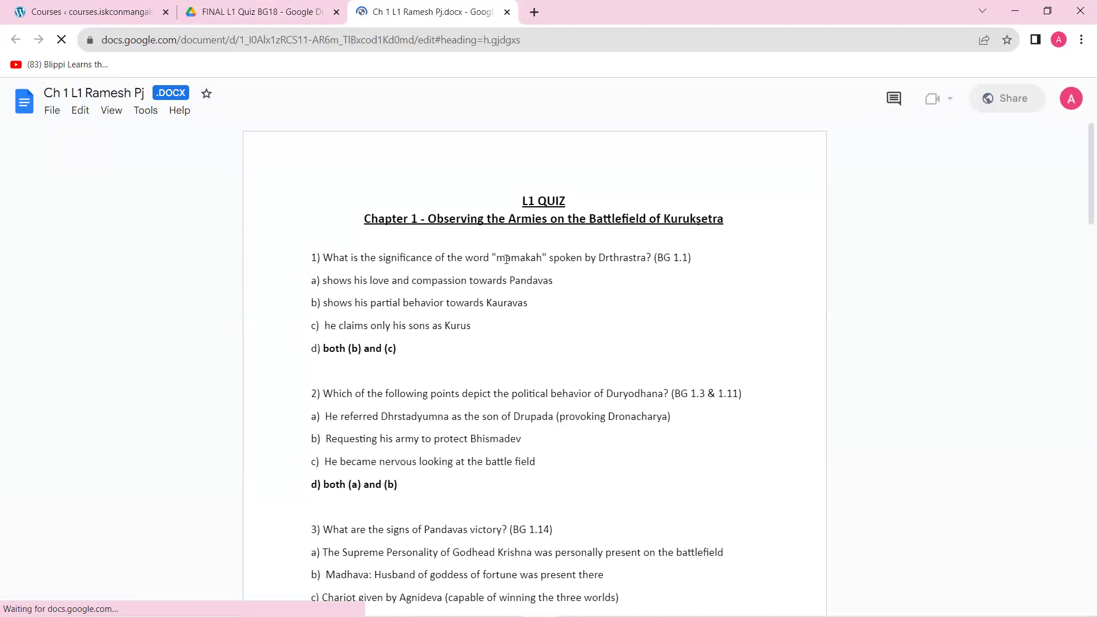
left_click(91, 11)
left_click_drag(91, 11, 342, 28)
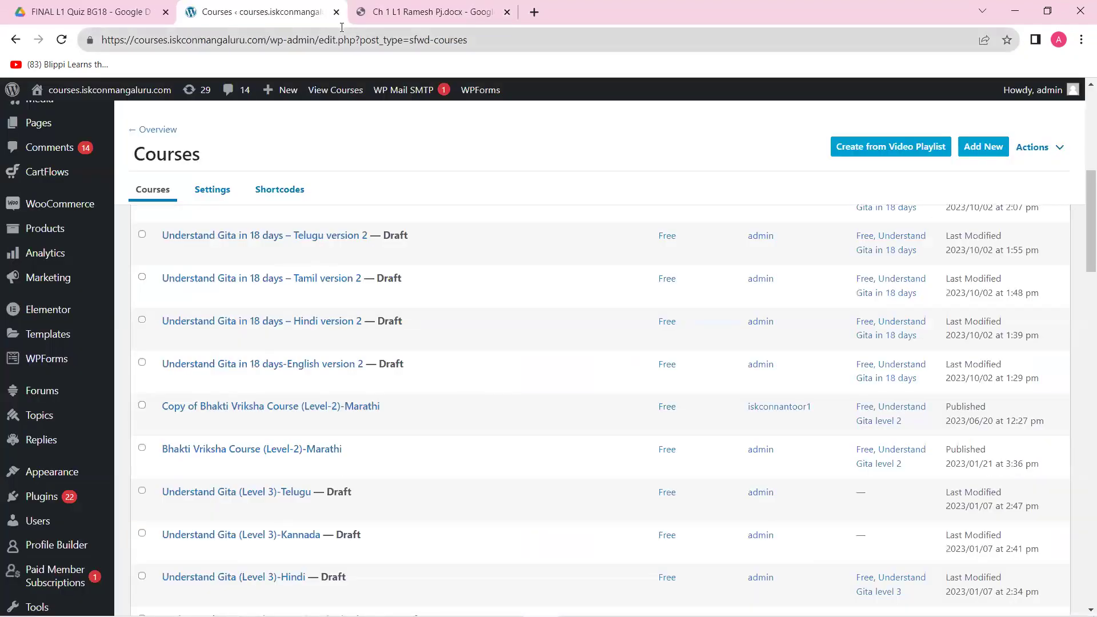
left_click(428, 12)
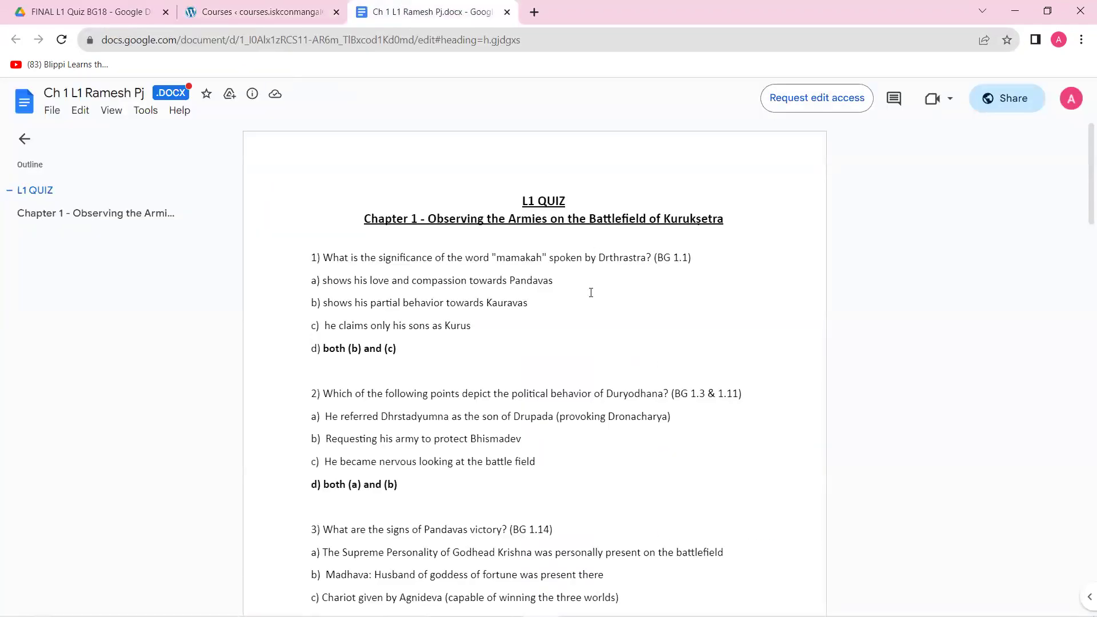
Open the course "Understand Gita in 18 days-English version 2" from the Courses list and show its course builder
left_click(277, 12)
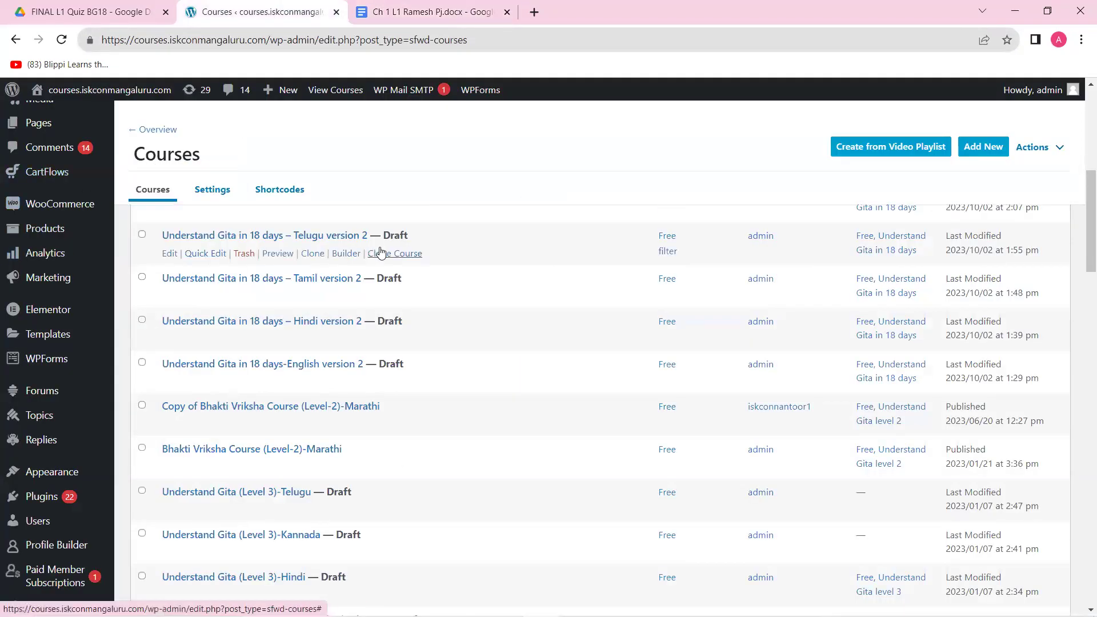
scroll(381, 253, "down", 1)
scroll(382, 254, "down", 1)
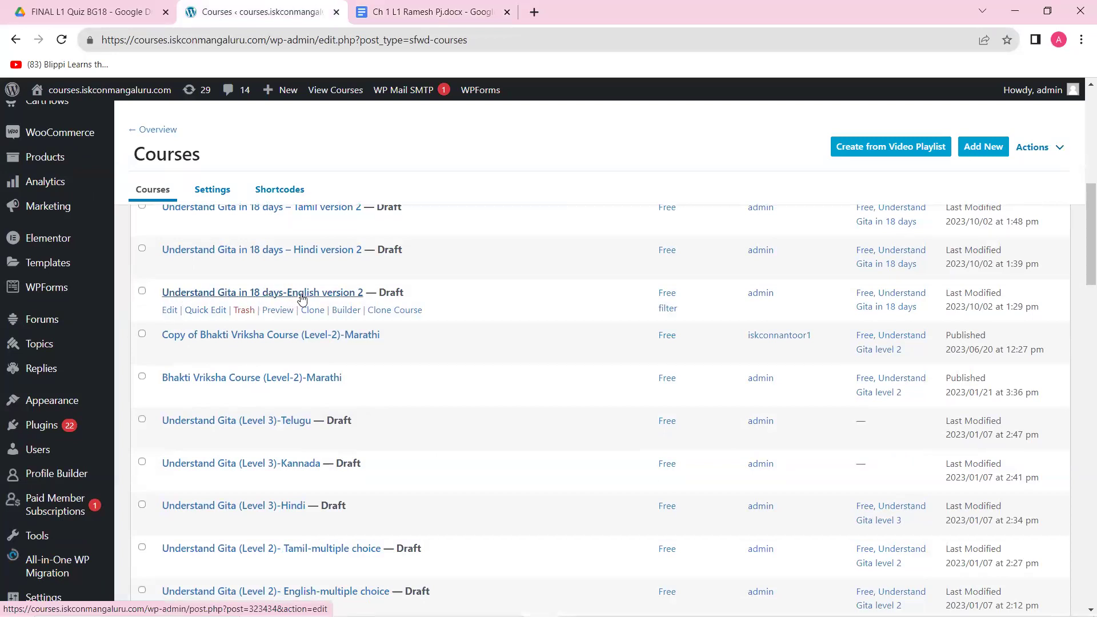
left_click(329, 297)
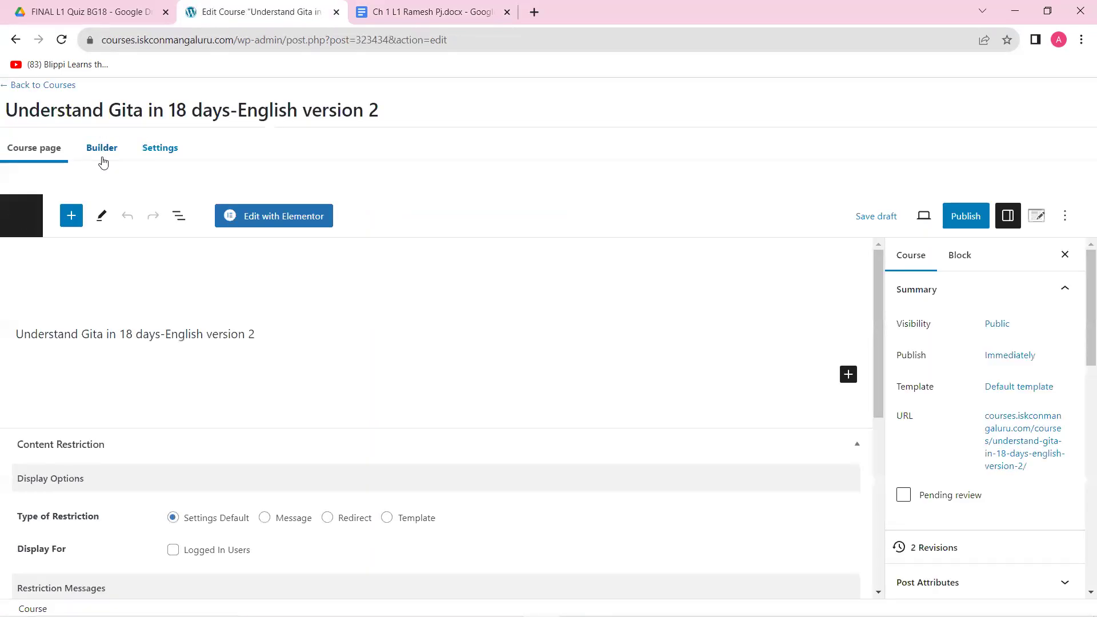
left_click(102, 149)
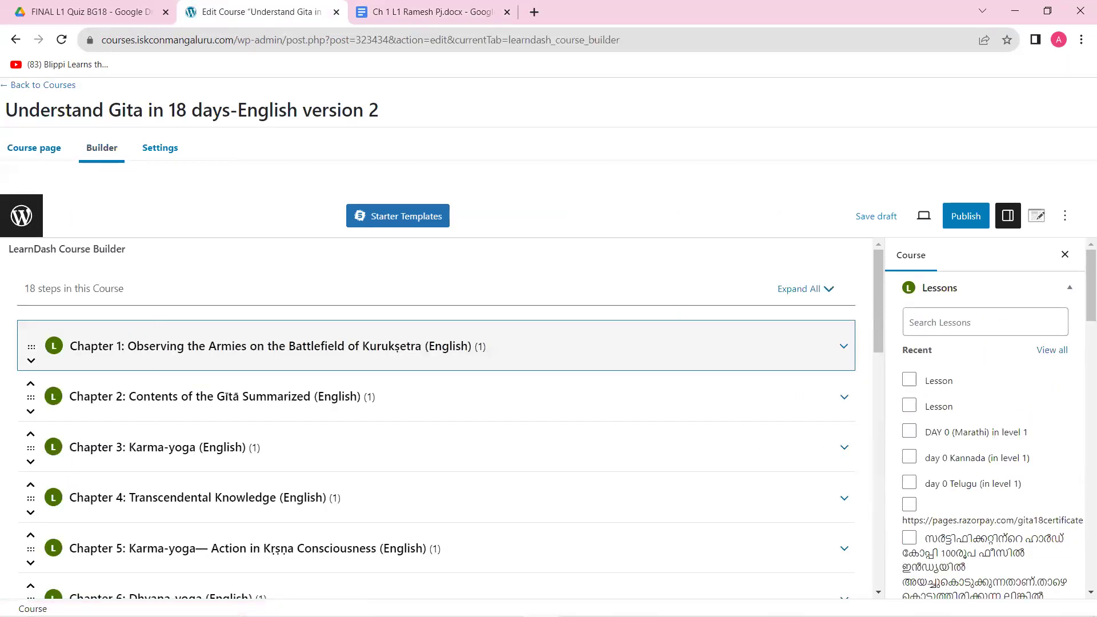
Expand all lessons in the course, then open the Chapter 1 quiz for editing in a new browser tab and show its question builder
scroll(187, 558, "down", 3)
scroll(188, 557, "down", 10)
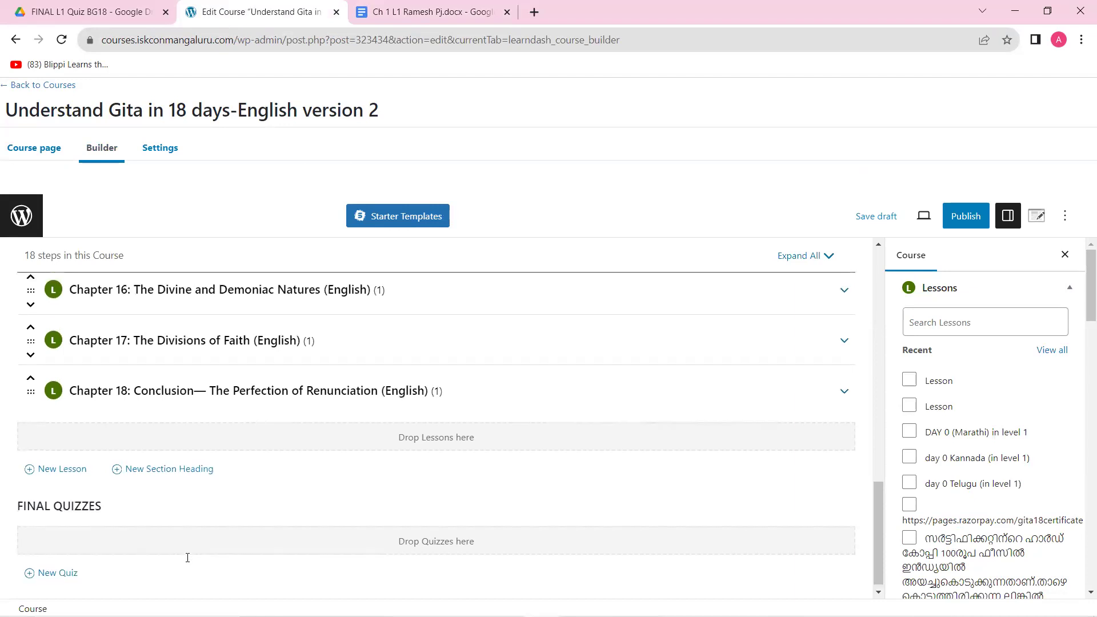
scroll(550, 301, "up", 20)
left_click(792, 290)
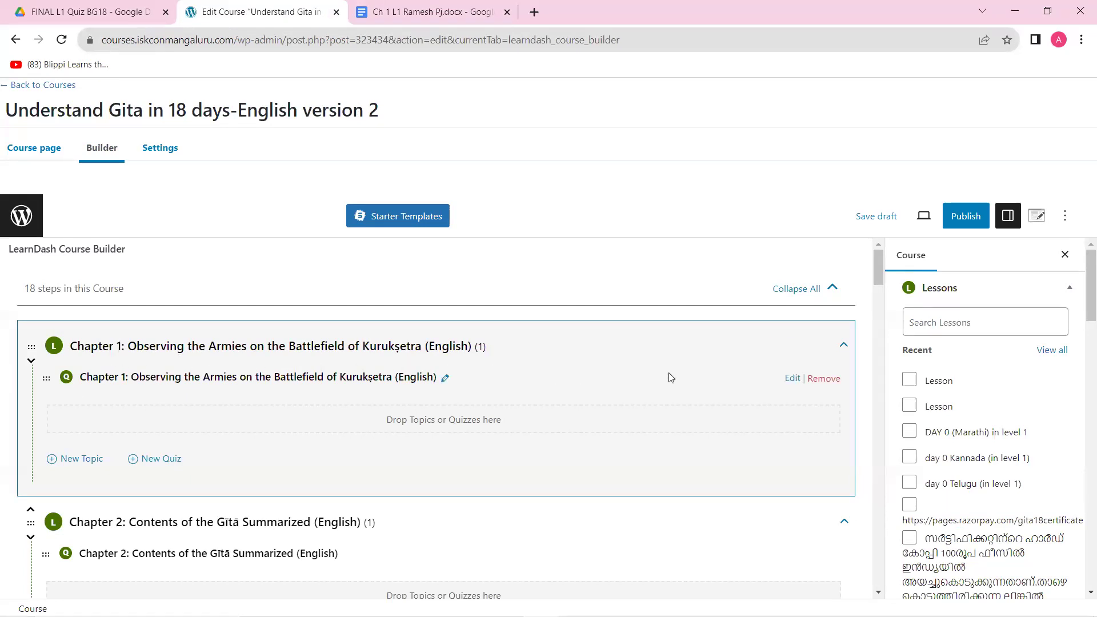
right_click(788, 380)
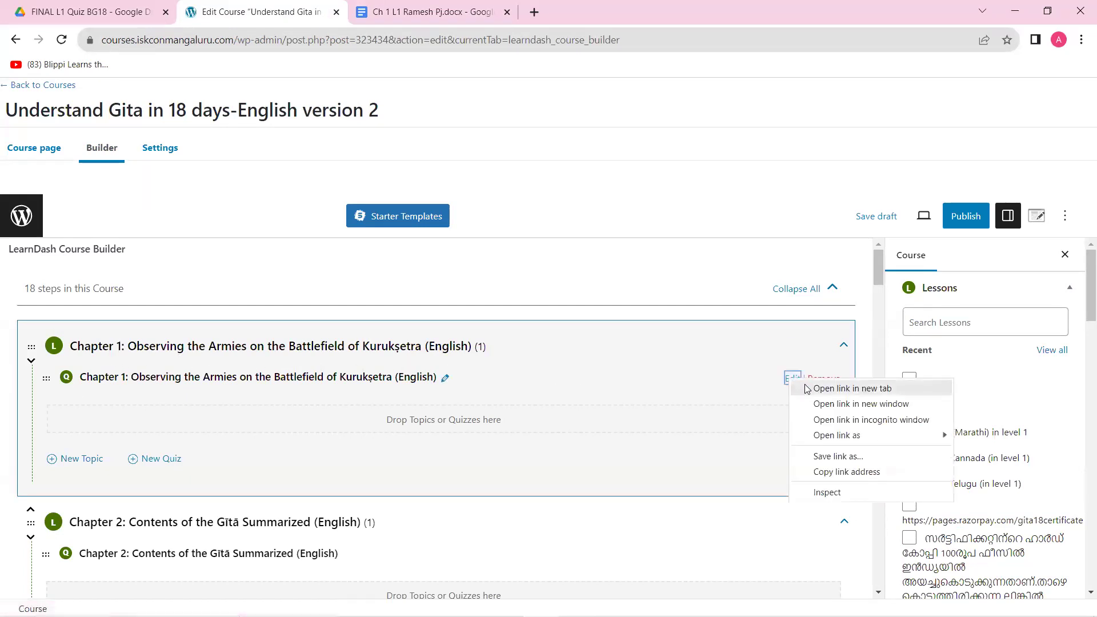
left_click(807, 386)
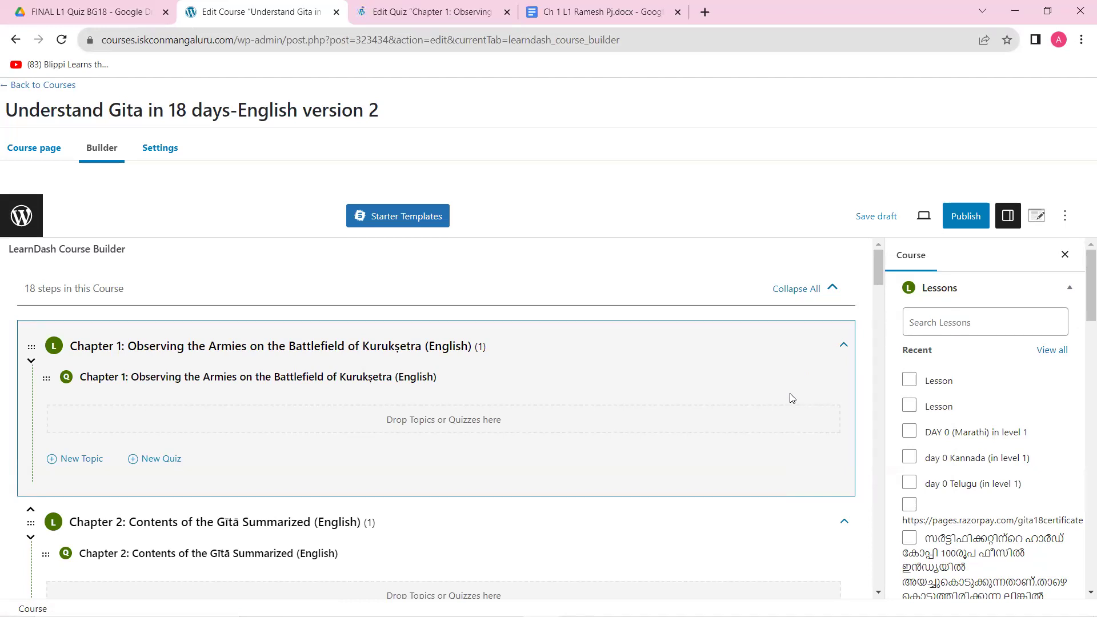
left_click(415, 7)
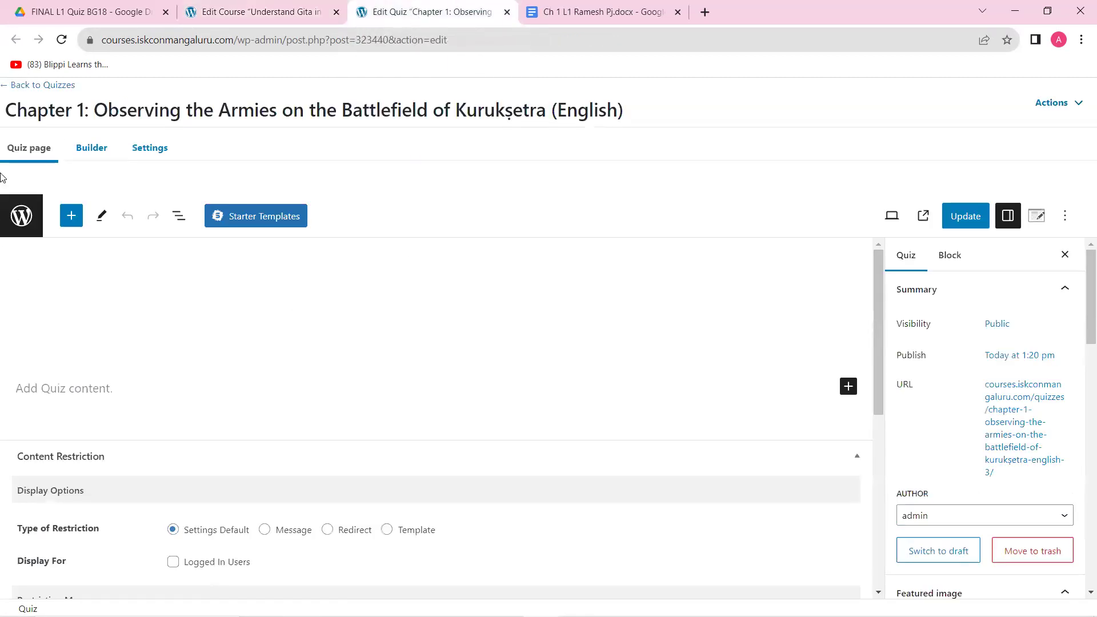
left_click(93, 154)
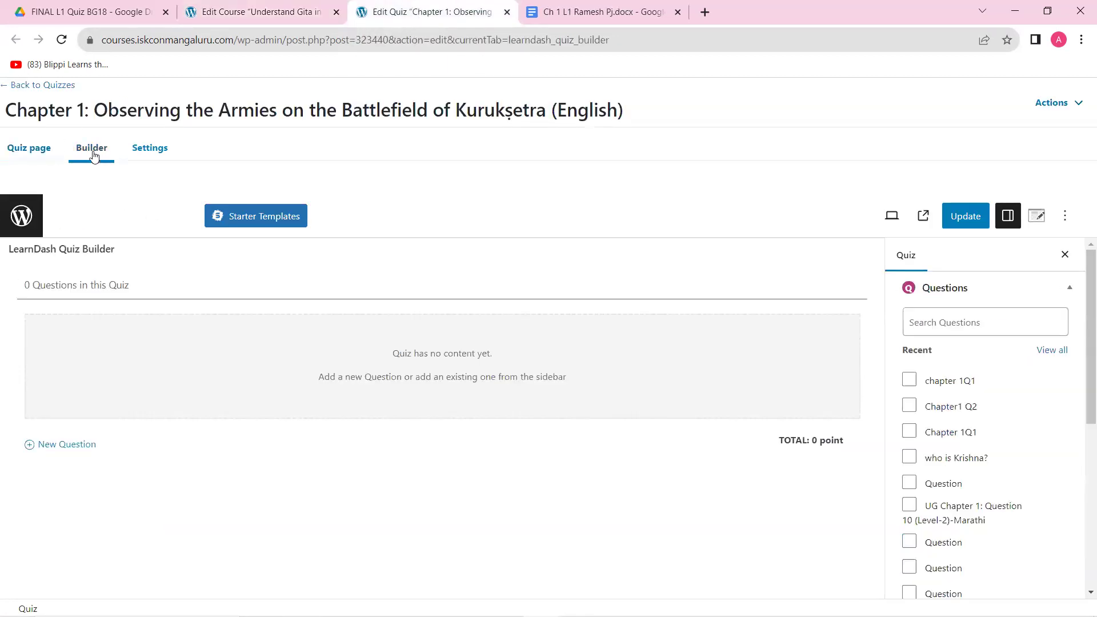
Add a new question titled "Ch1 Q1" to the Chapter 1 quiz and expand its details
left_click(89, 443)
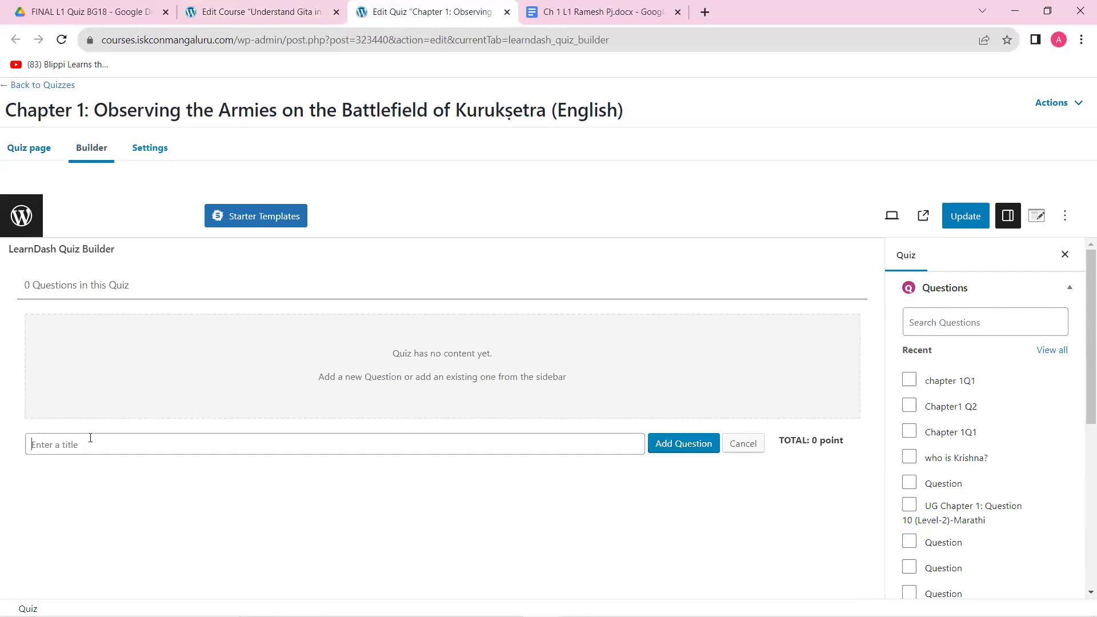
type("Ch")
left_click(678, 444)
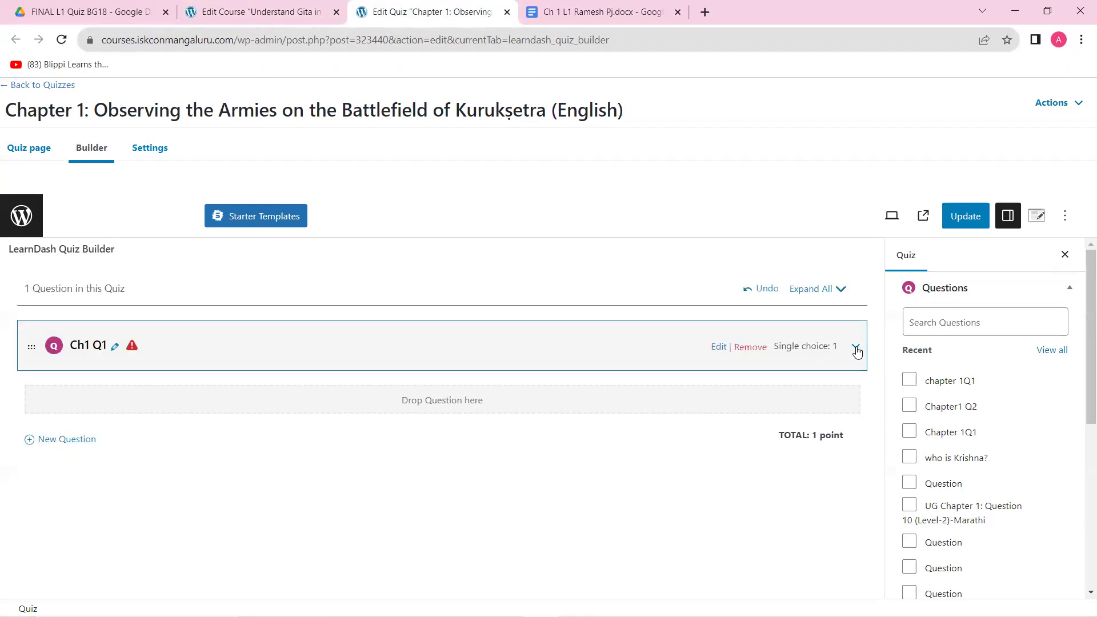
left_click(856, 348)
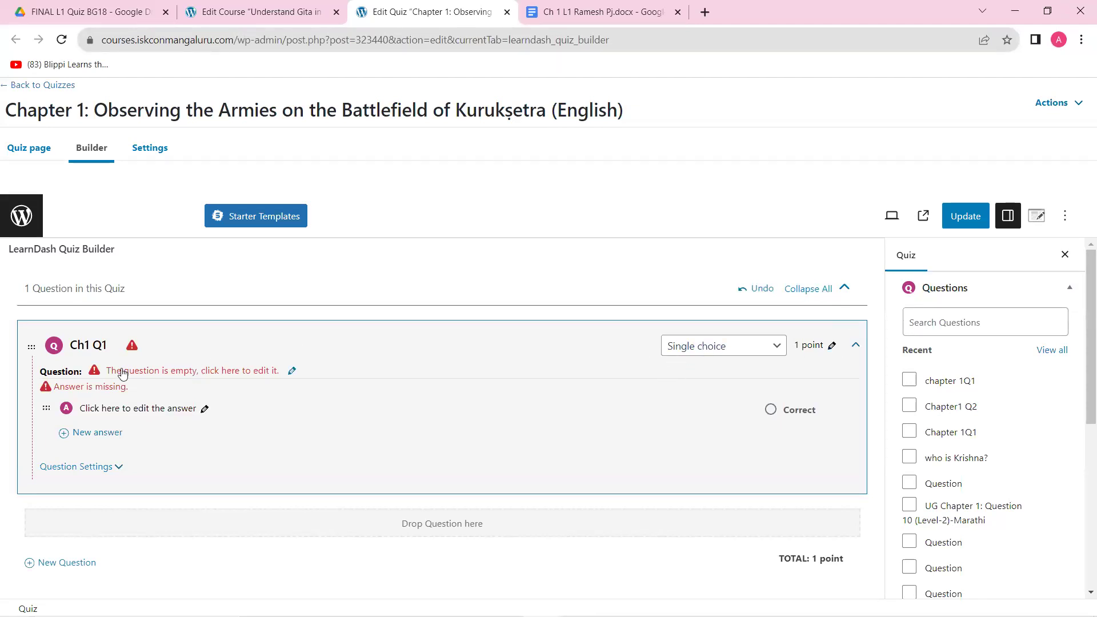
Copy question 1 about the significance of the word "mamakah" from the document into the Ch1 Q1 question text and save it
left_click(196, 372)
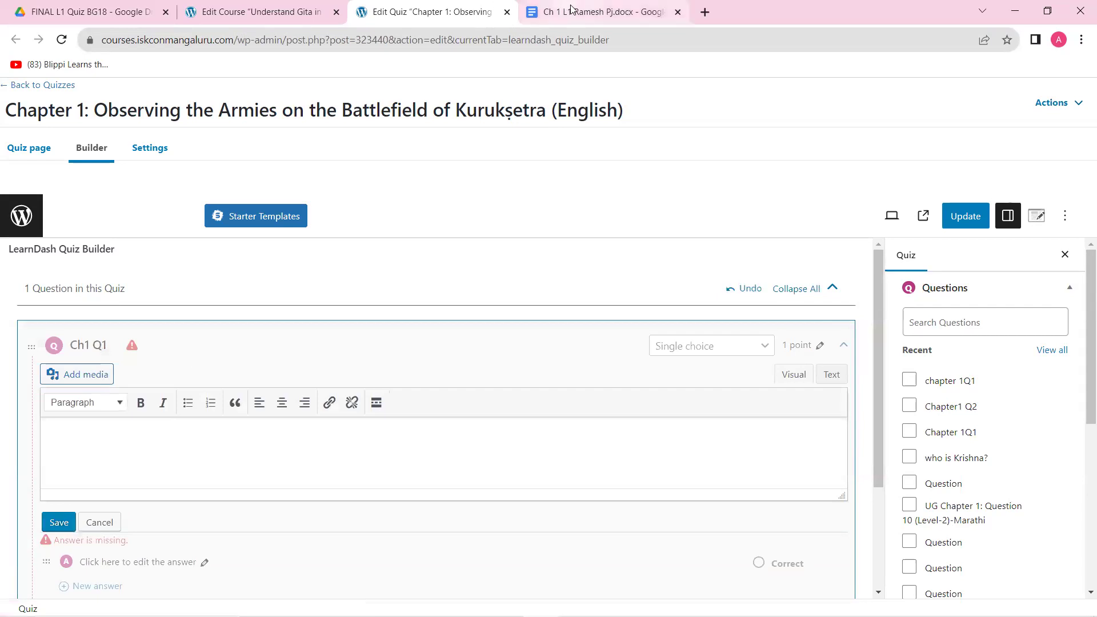
left_click(571, 8)
left_click_drag(325, 258, 696, 254)
key("ctrl+c")
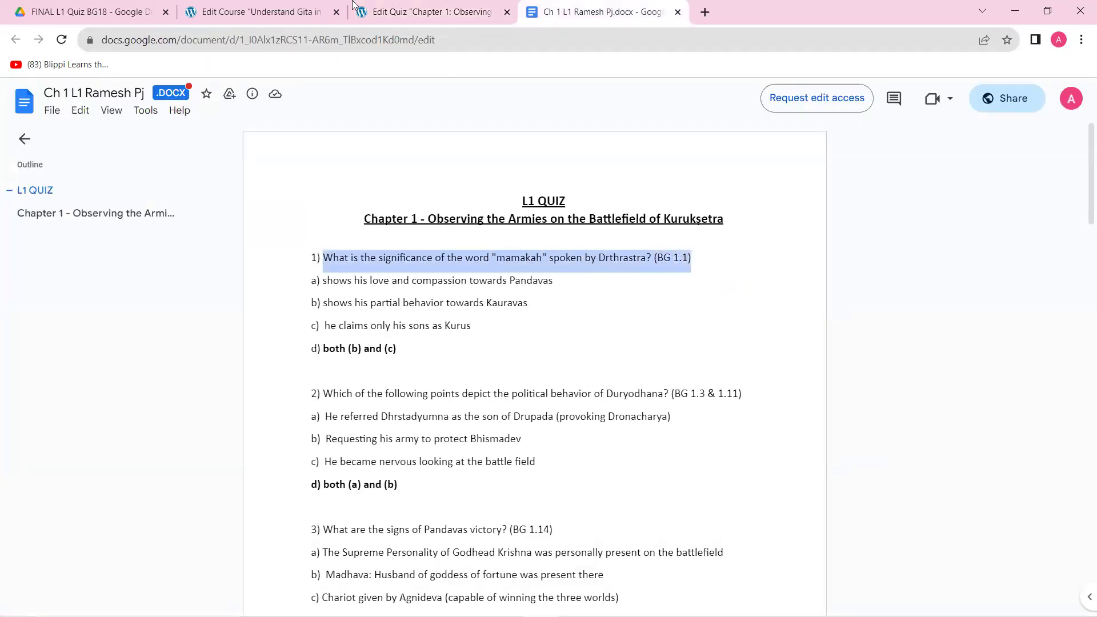
left_click(372, 10)
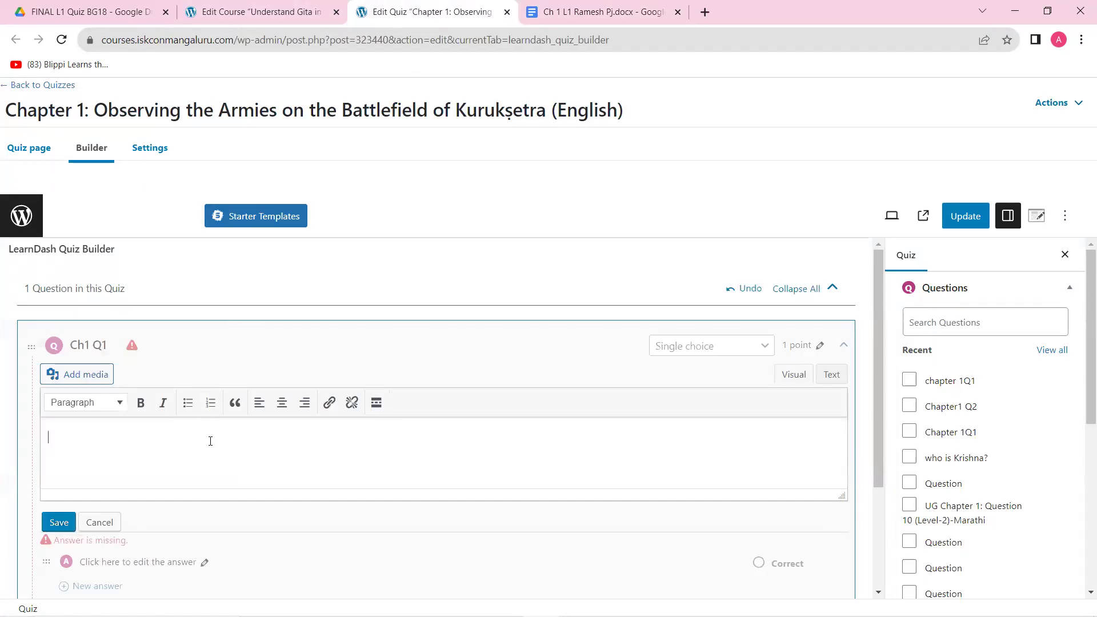
key("ctrl+v")
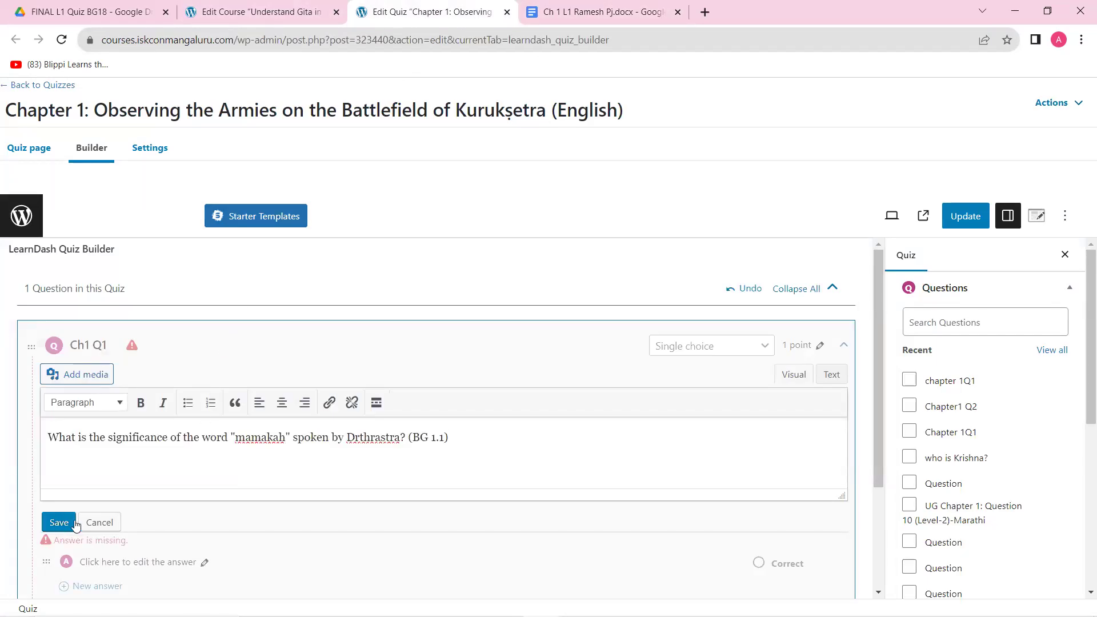
left_click(57, 522)
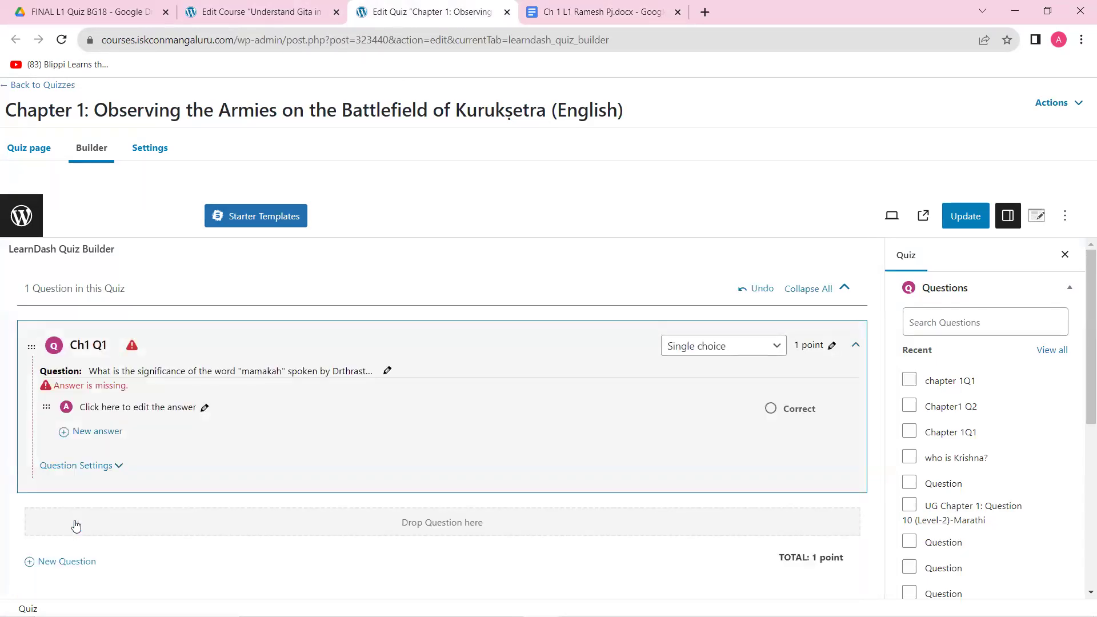
Copy option a, "shows his love and compassion towards Pandavas", from the document into the first answer of Ch1 Q1
left_click(148, 414)
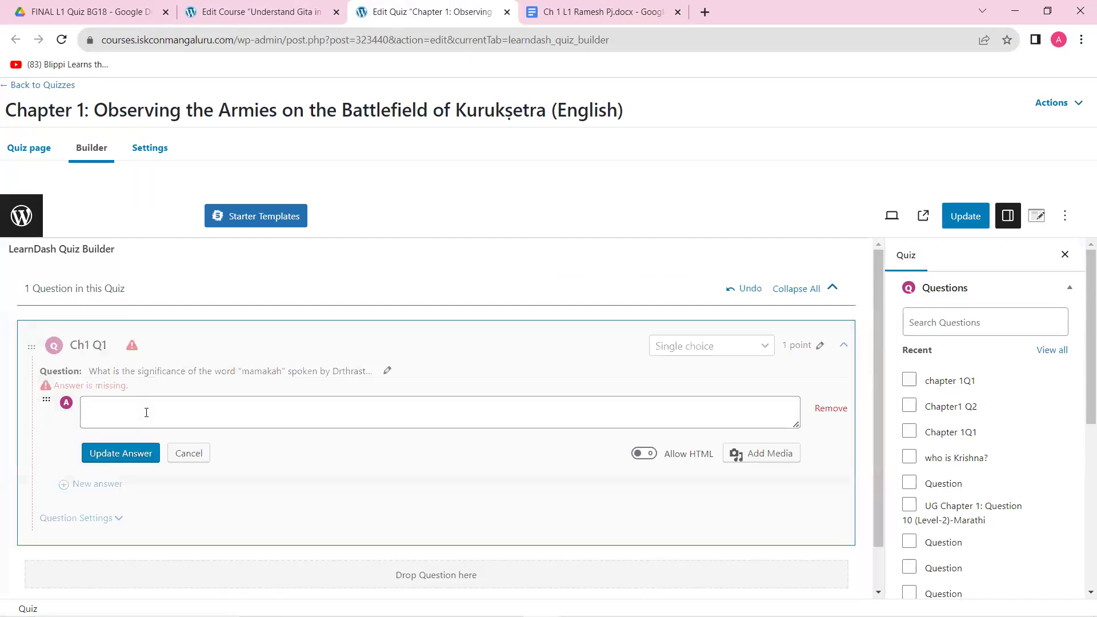
left_click(579, 7)
left_click_drag(323, 281, 554, 282)
key("ctrl+c")
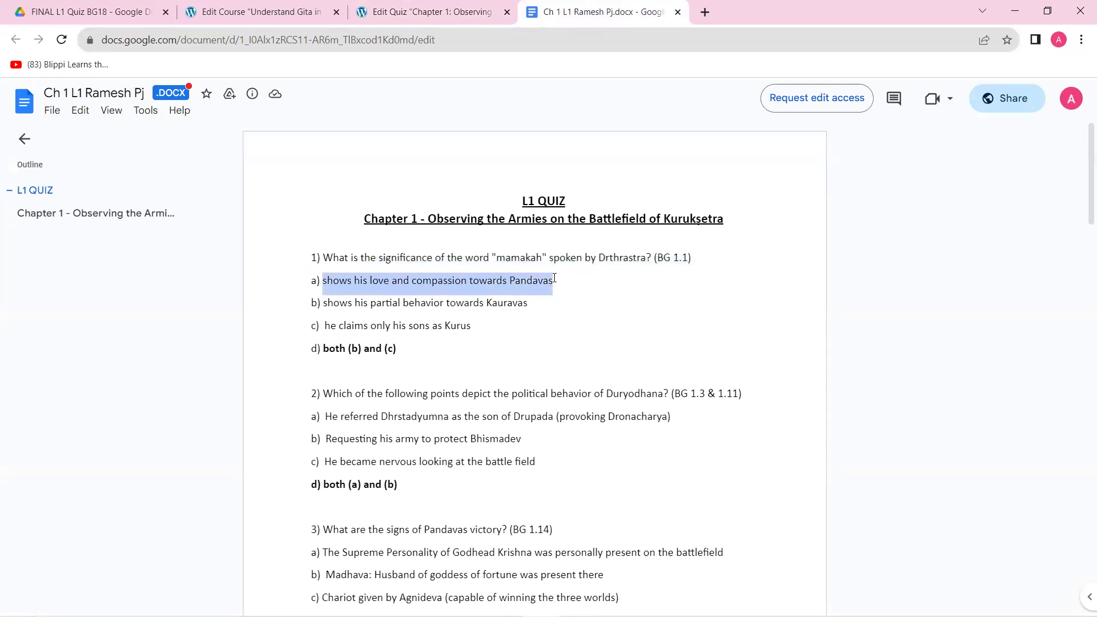
left_click(428, 12)
left_click(166, 417)
key("ctrl+v")
left_click(129, 455)
Add option b, "shows his partial behavior towards Kauravas", copied from the document as the second answer of Ch1 Q1
left_click(110, 433)
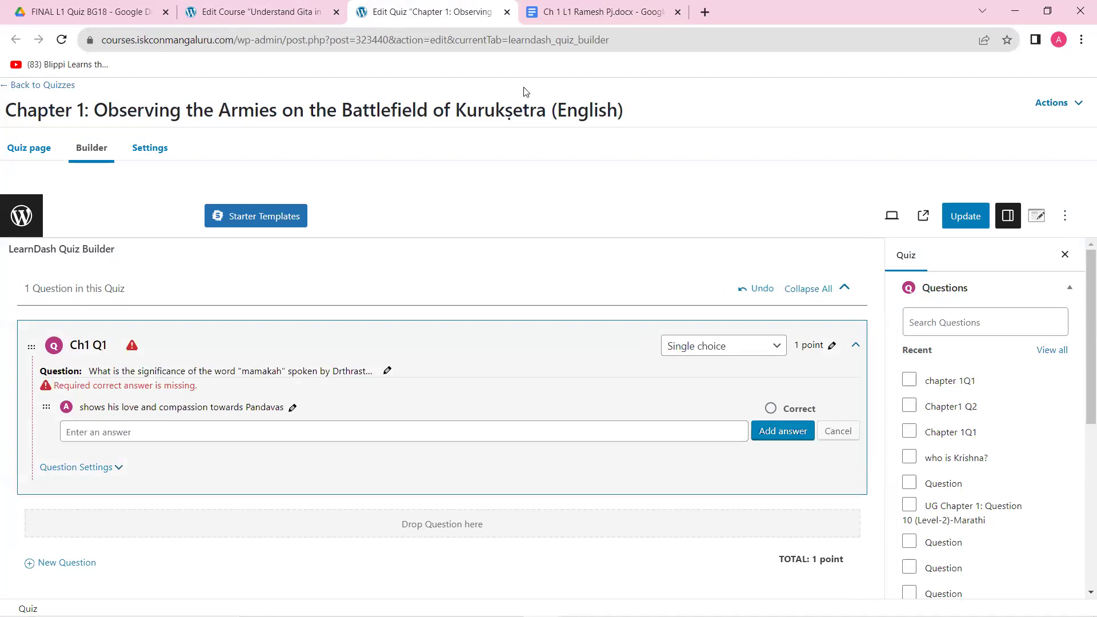
left_click(606, 12)
left_click_drag(326, 303, 533, 293)
key("ctrl+c")
left_click(433, 17)
key("ctrl+v")
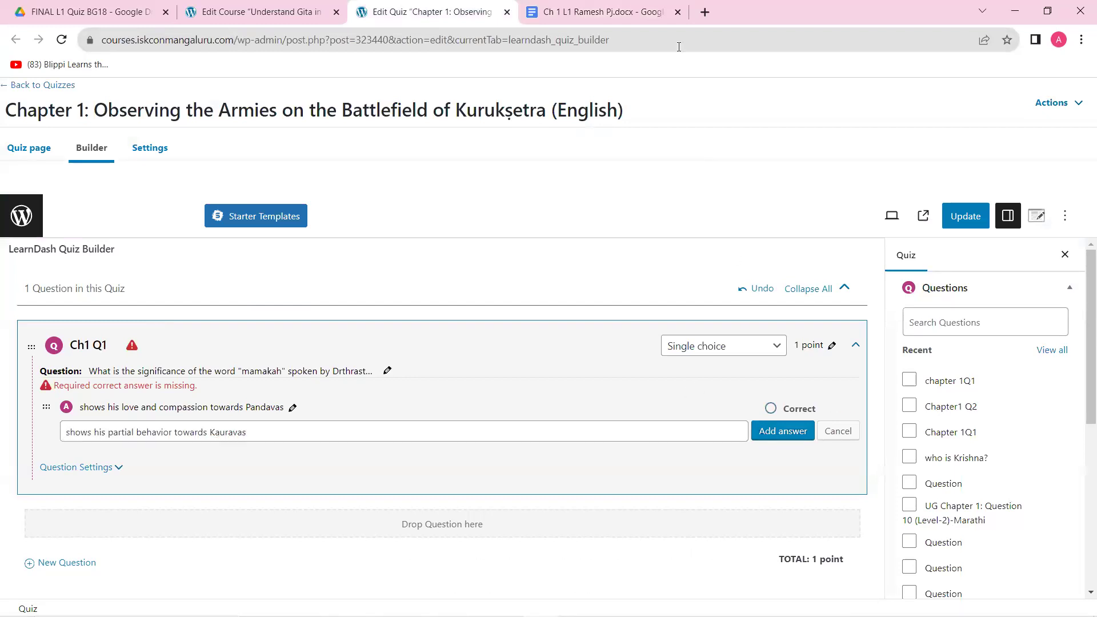
key("Return")
Add option c, "he claims only his sons as Kurus", copied from the document as the third answer of Ch1 Q1
left_click(635, 12)
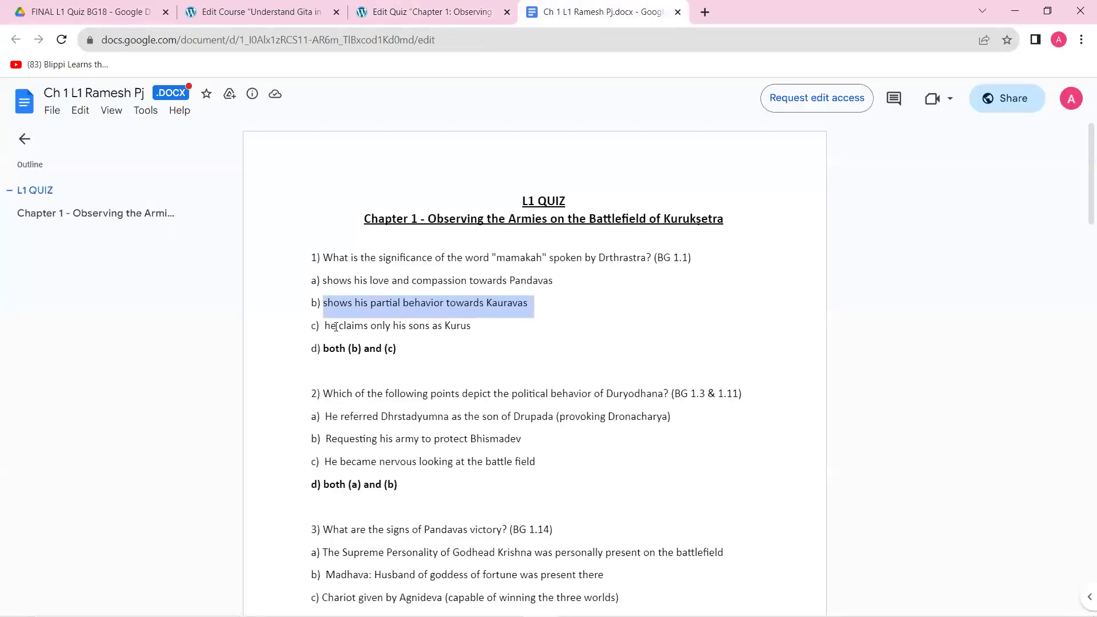
left_click_drag(336, 327, 498, 327)
key("ctrl+c")
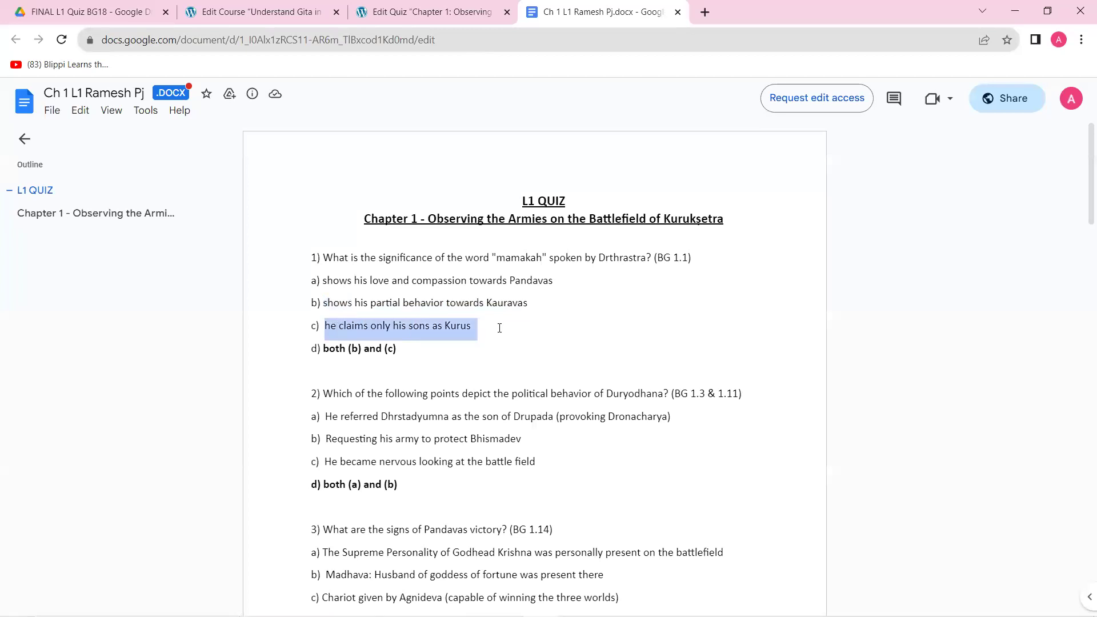
left_click(400, 12)
left_click(146, 460)
key("ctrl+v")
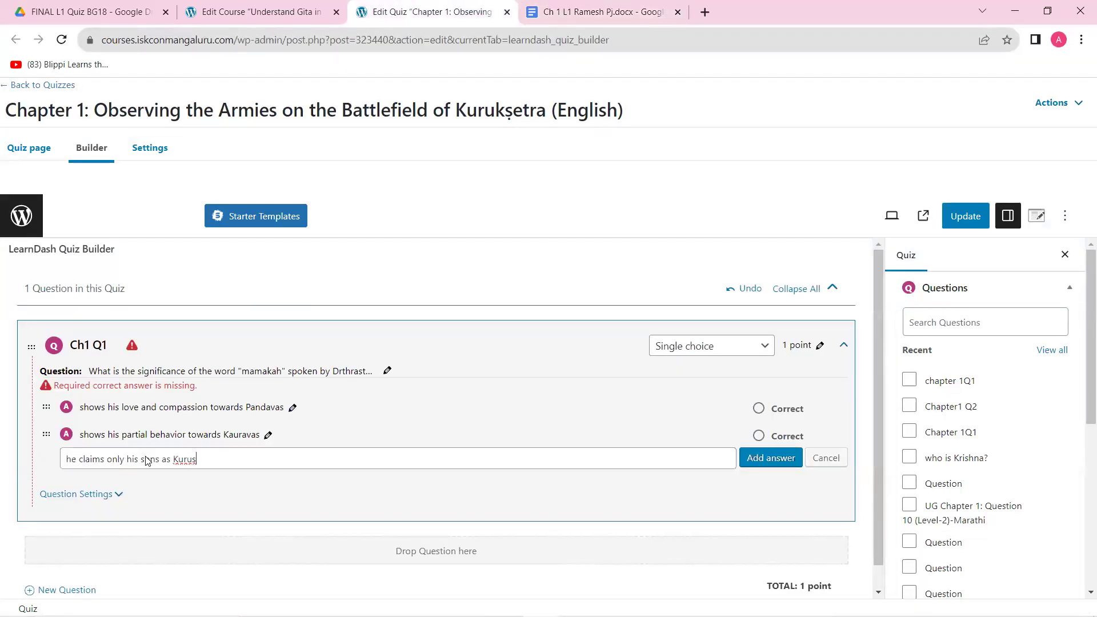
left_click(744, 460)
Add option d, "both (b) and (c)", copied from the document as the fourth answer of Ch1 Q1
left_click(584, 20)
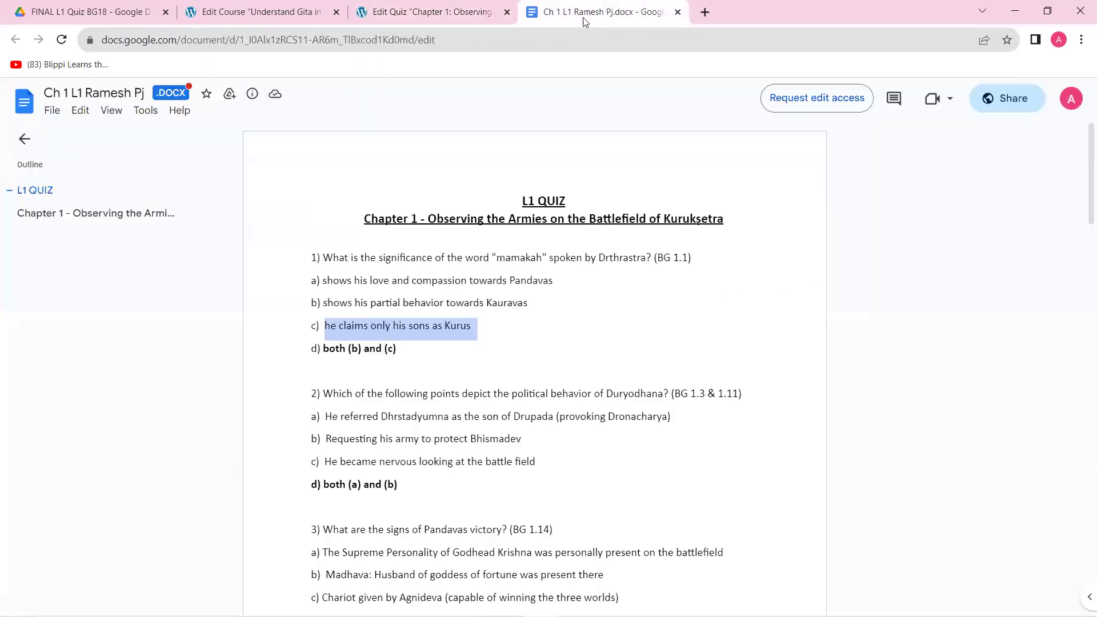
left_click_drag(324, 348, 403, 354)
key("ctrl+c")
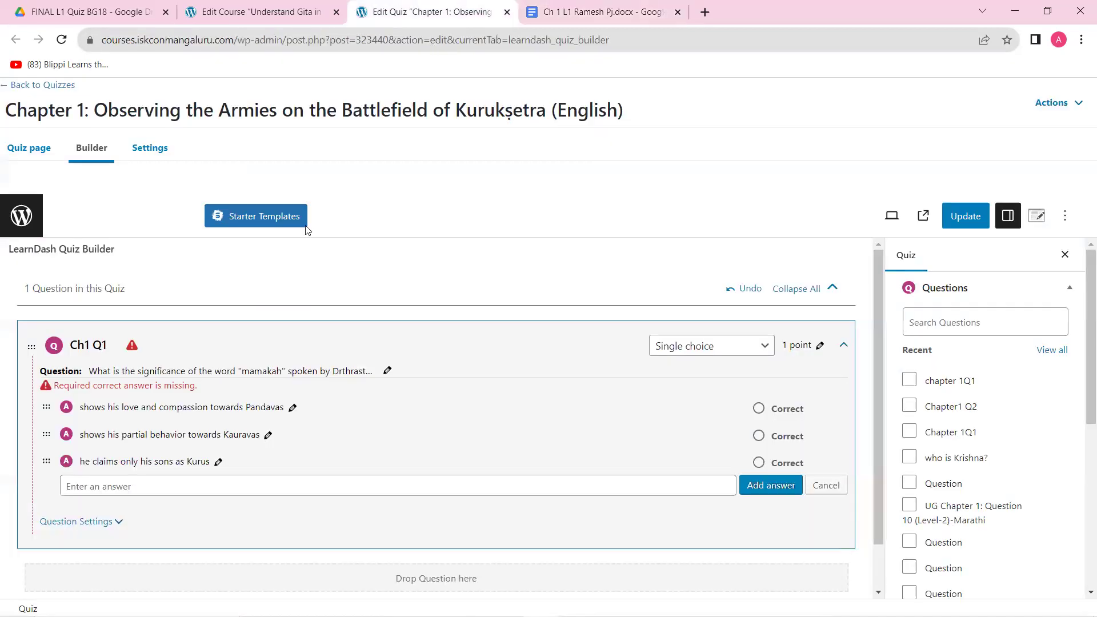
left_click(432, 12)
key("ctrl+v")
left_click(747, 488)
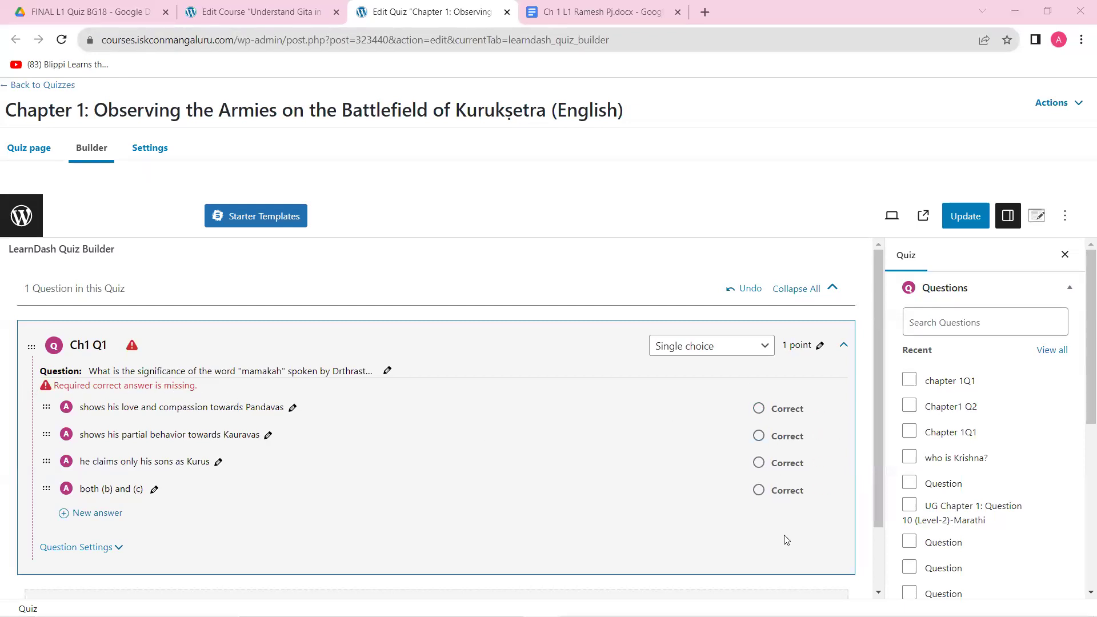
Check the bold answer to question 1 in the document and mark "both (b) and (c)" as correct in Ch1 Q1
left_click(600, 13)
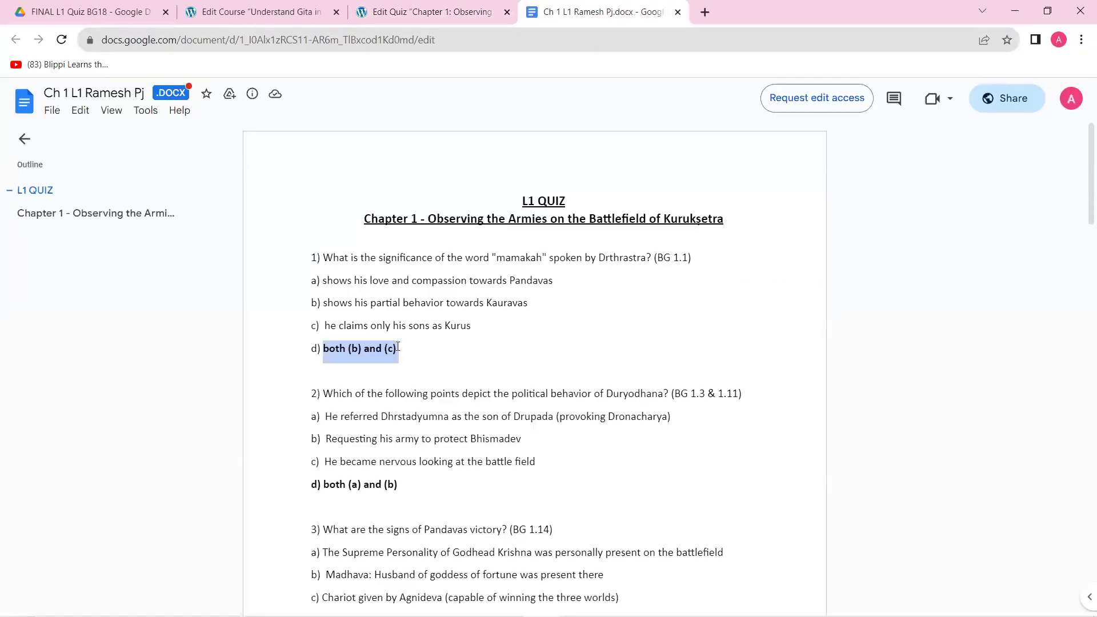
left_click(398, 348)
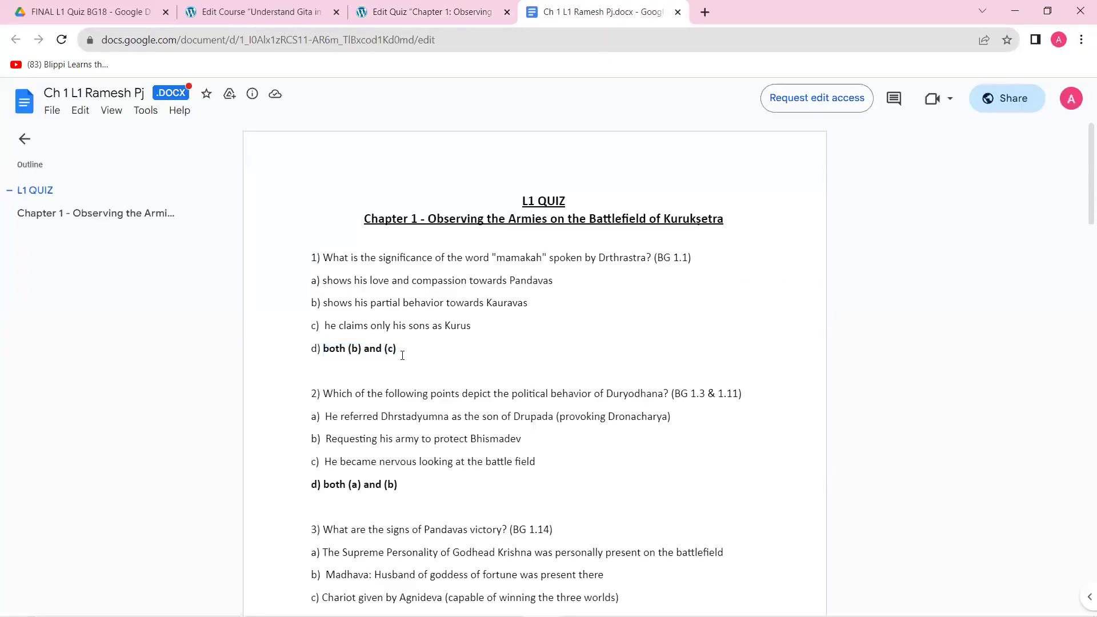
left_click(401, 9)
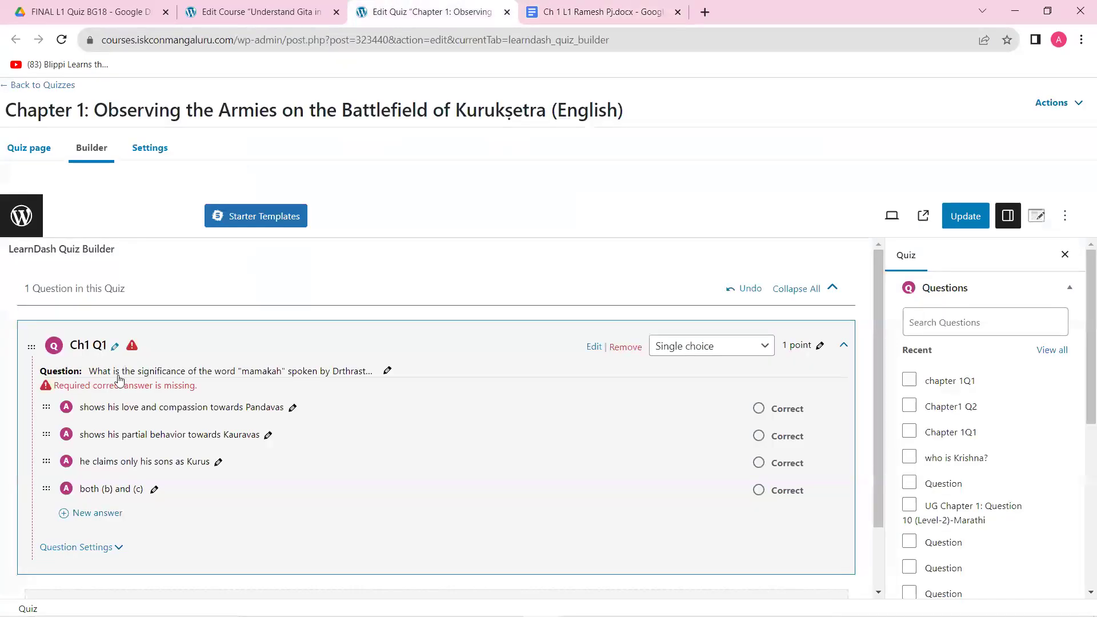
left_click(758, 490)
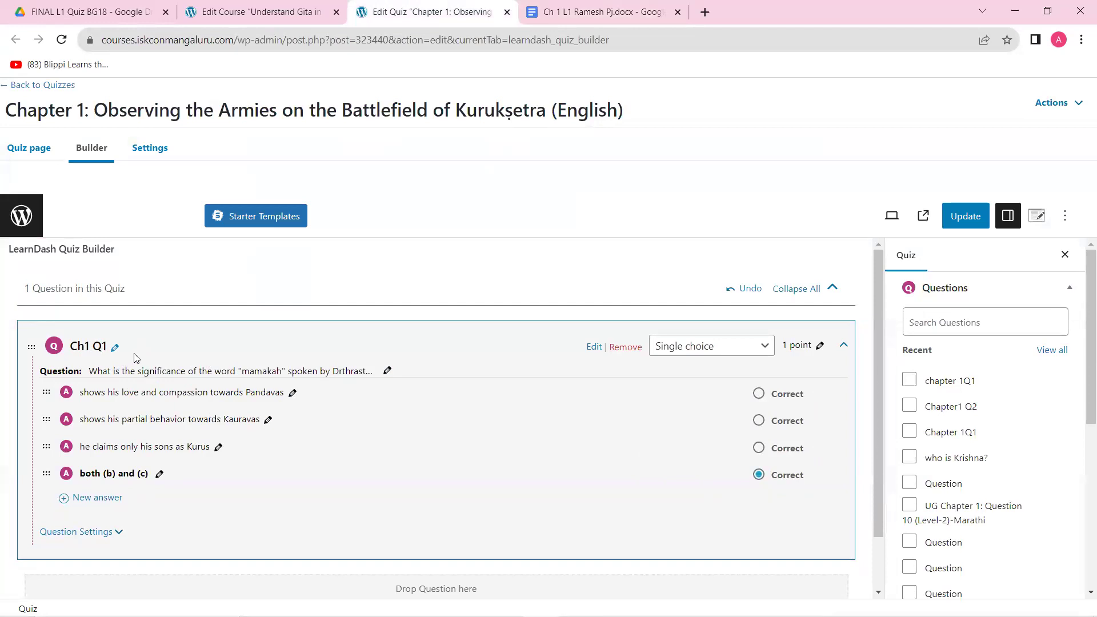
Add a new question titled "Ch1 Q2" to the quiz and expand its details
scroll(139, 363, "down", 2)
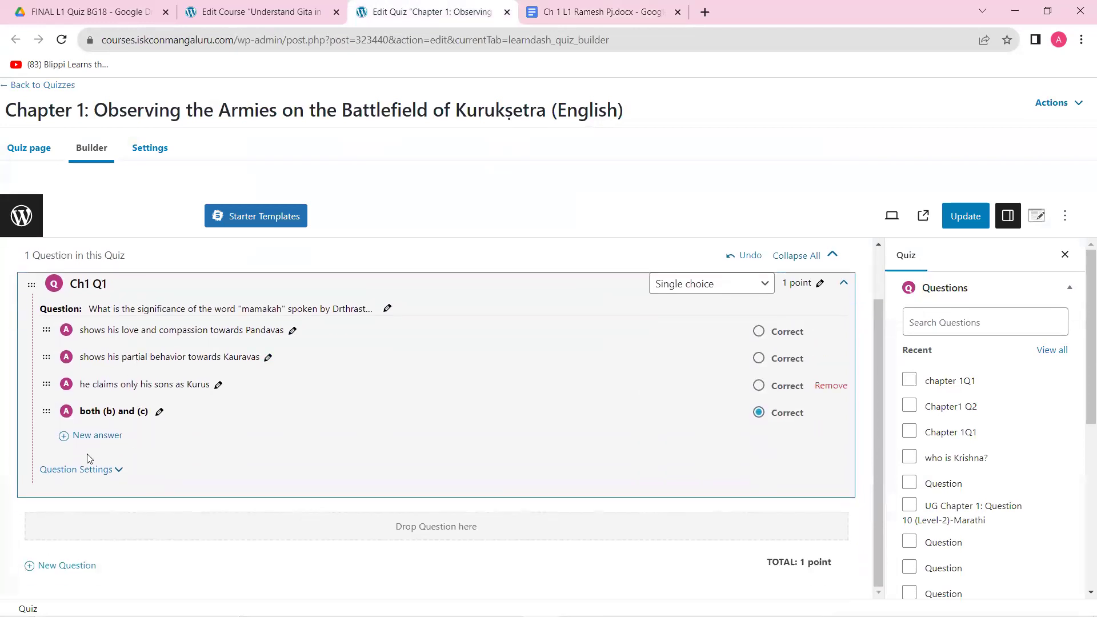
left_click(69, 569)
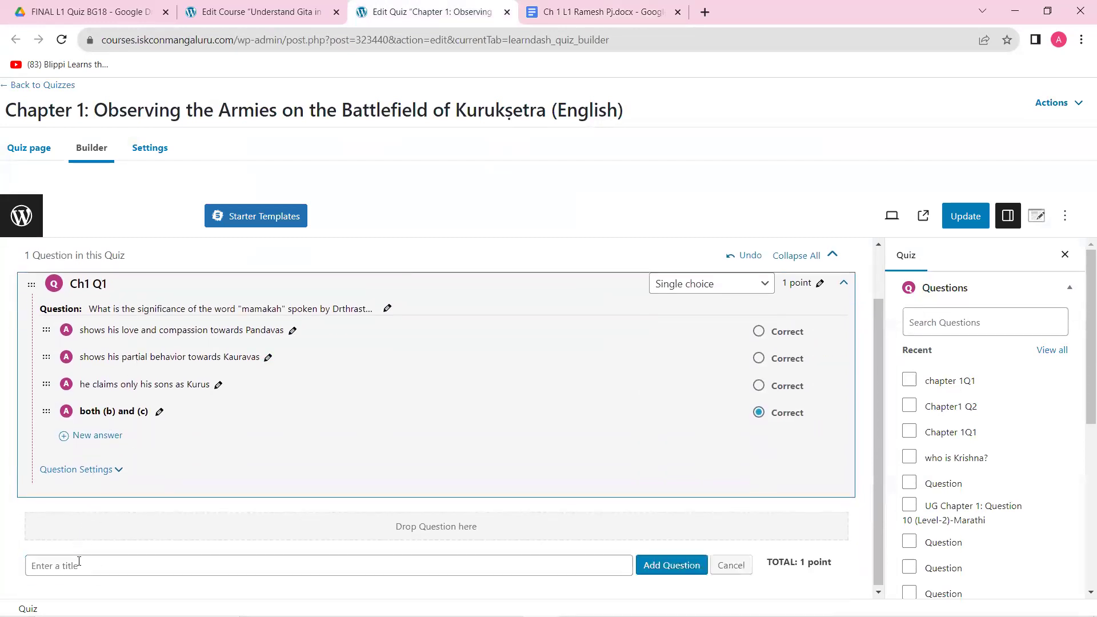
type("Ch1 Q2")
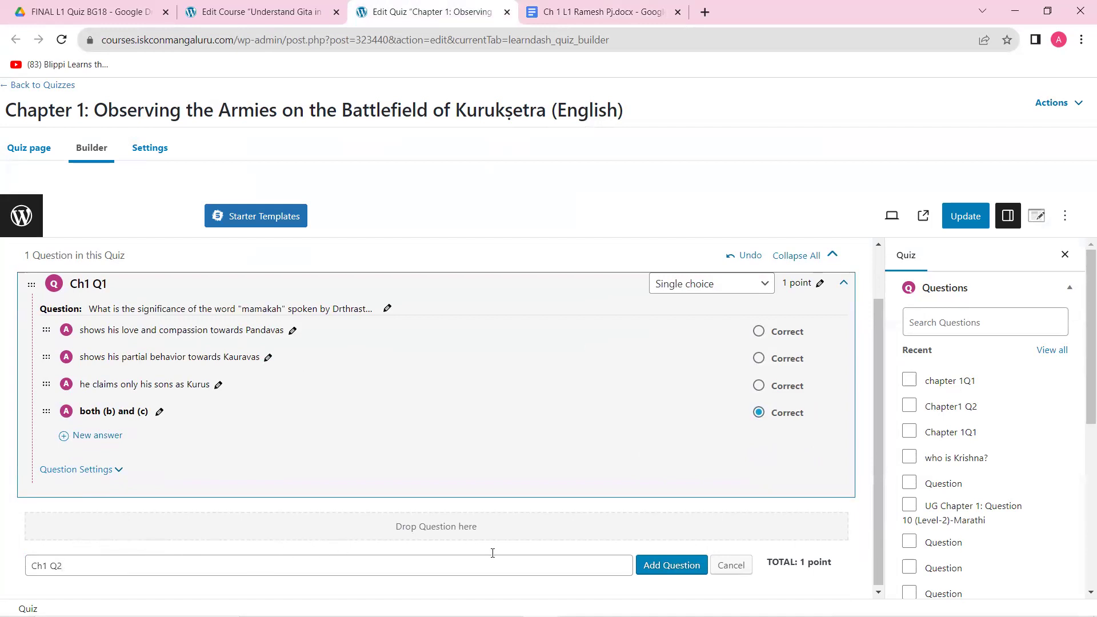
left_click(684, 565)
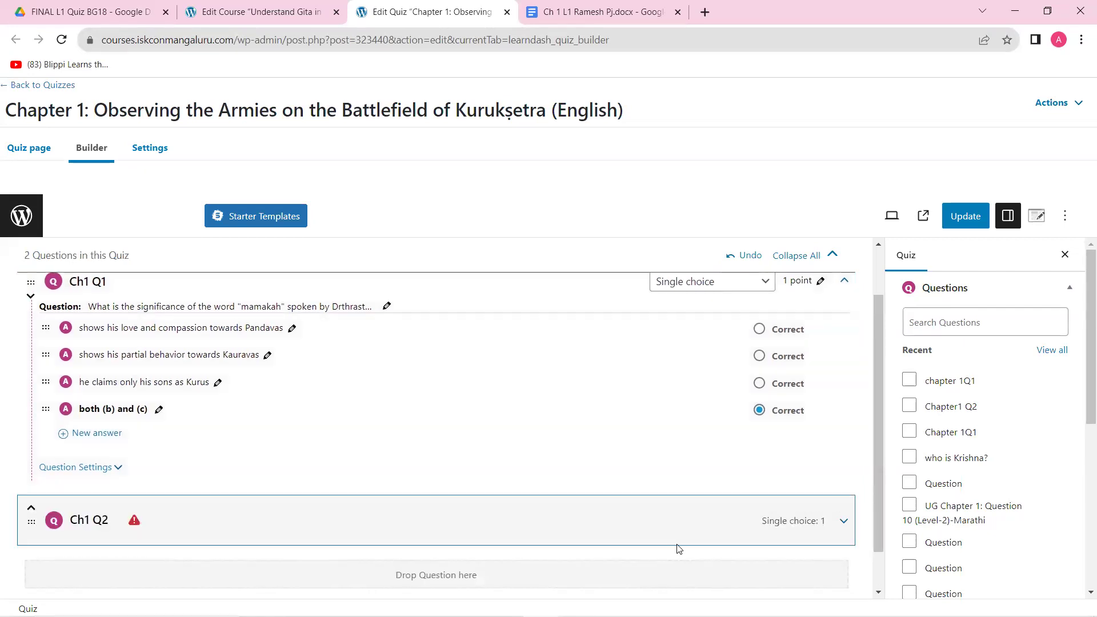
scroll(679, 549, "down", 1)
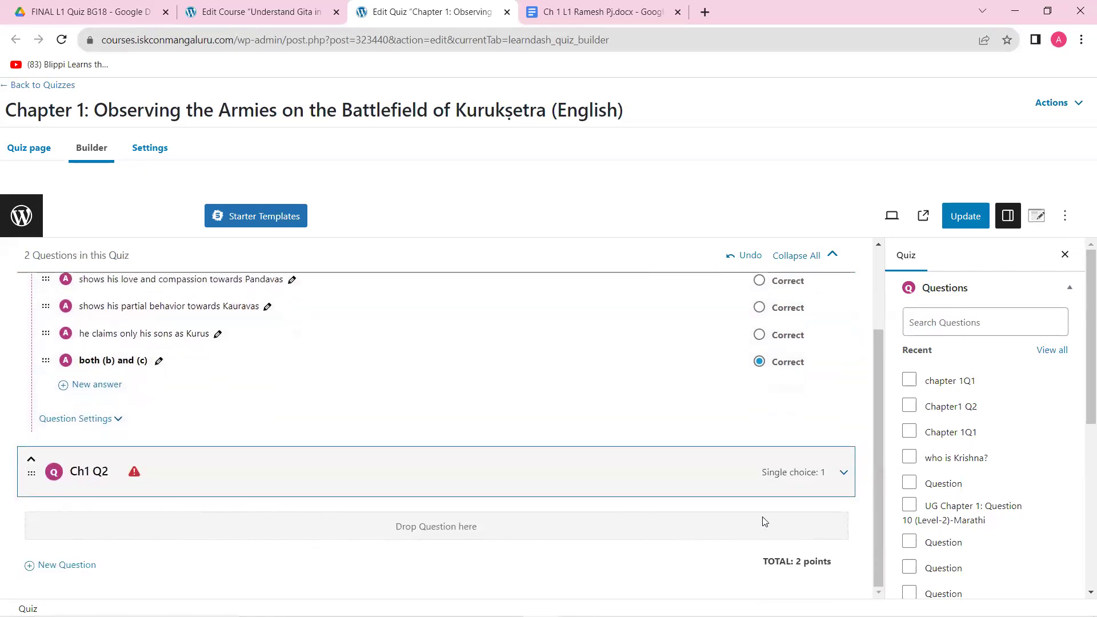
left_click(844, 474)
scroll(564, 463, "down", 1)
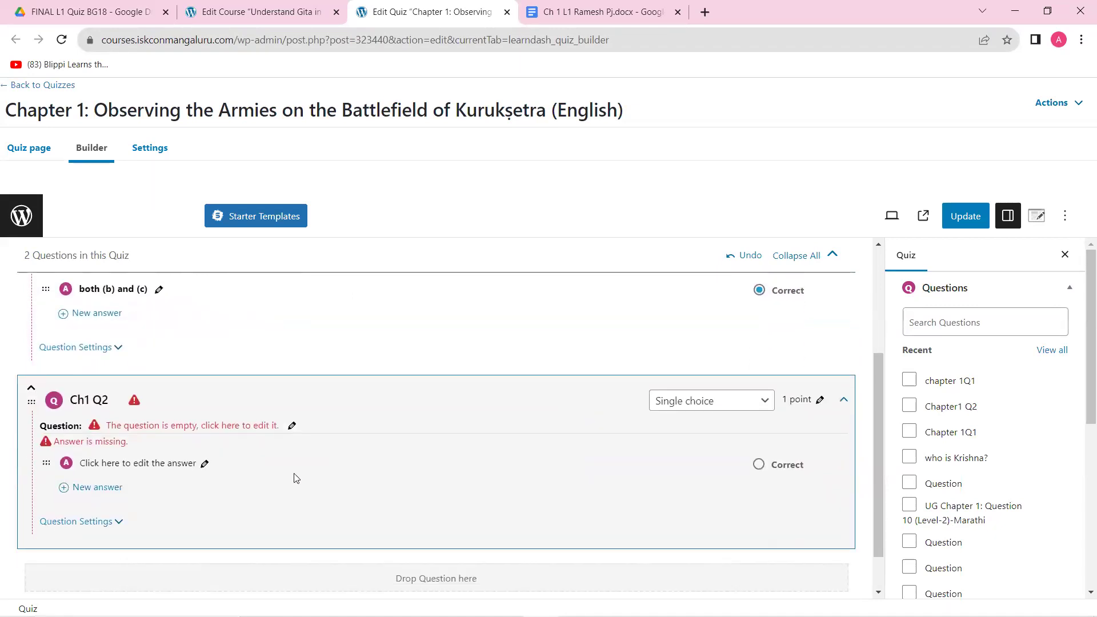
Fill in the Ch1 Q2 question text with "Which of the following points depict the political behavior of Duryodhana? (BG 1.3 & 1.11)", copied from the document
left_click(207, 425)
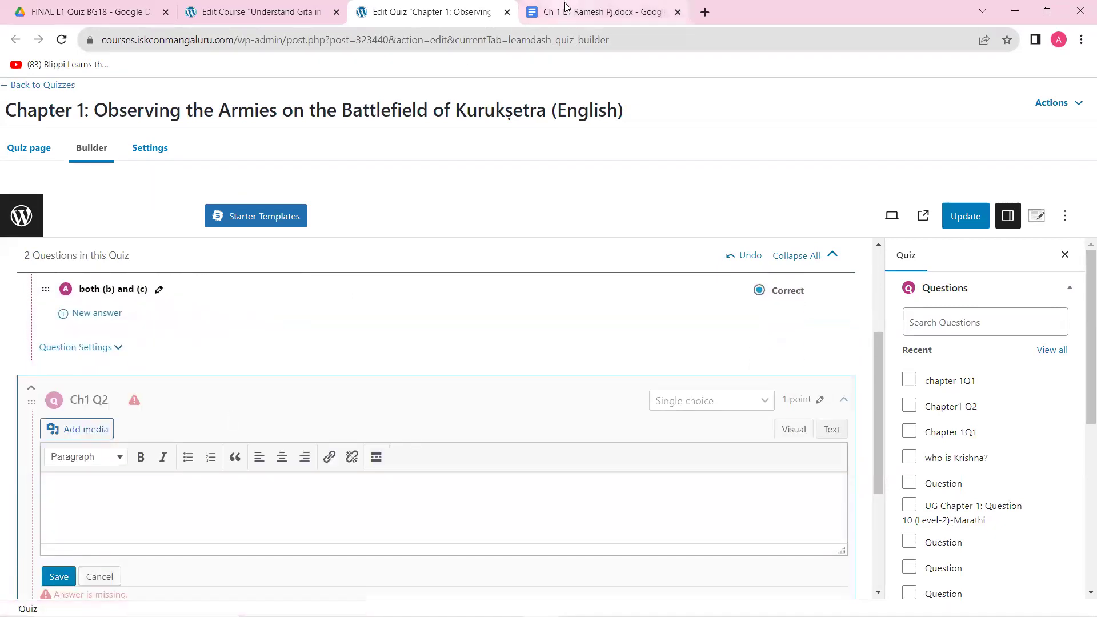
left_click(569, 11)
left_click_drag(323, 394, 755, 392)
key("ctrl+c")
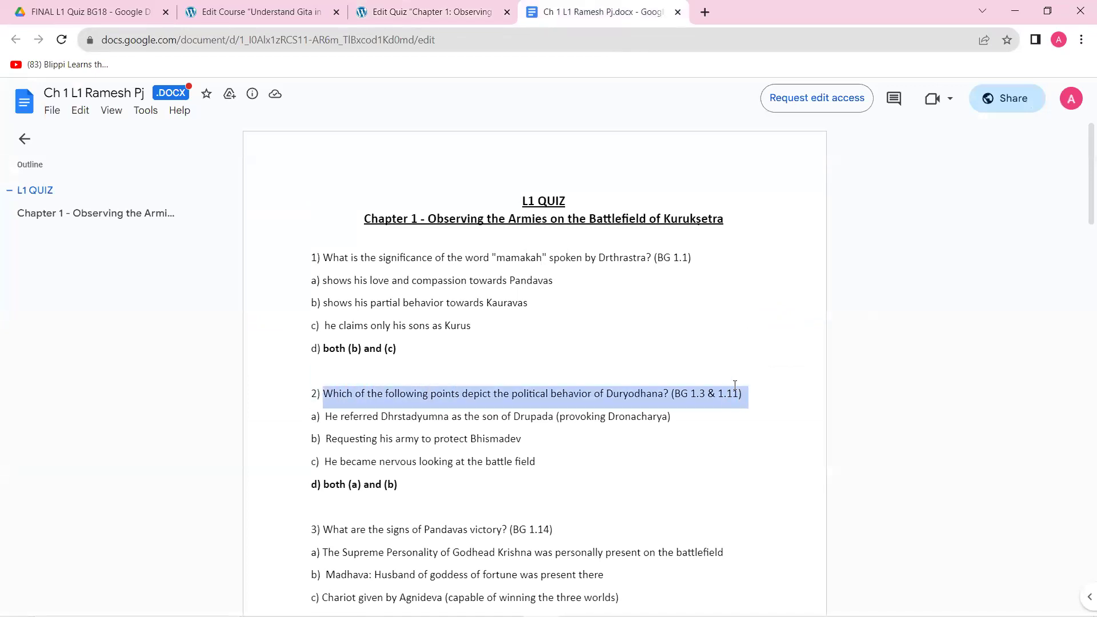
left_click(408, 11)
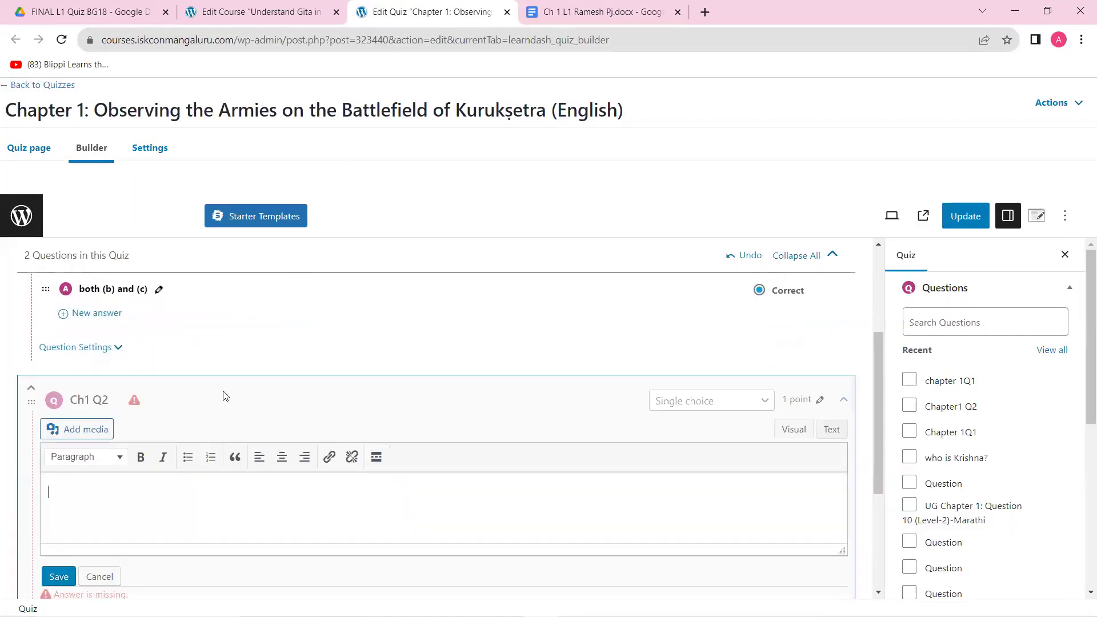
left_click(185, 490)
key("ctrl+v")
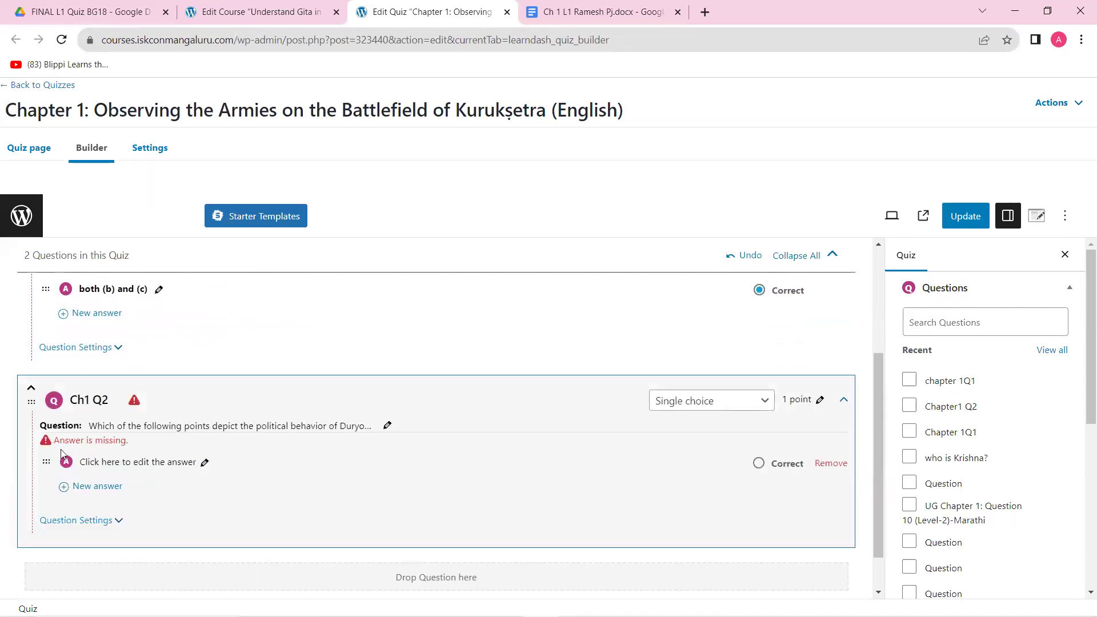
Set the first answer of Ch1 Q2 to option a from the document, "He referred Dhrstadyumna as the son of Drupada (provoking Dronacharya)"
left_click(149, 461)
left_click(572, 9)
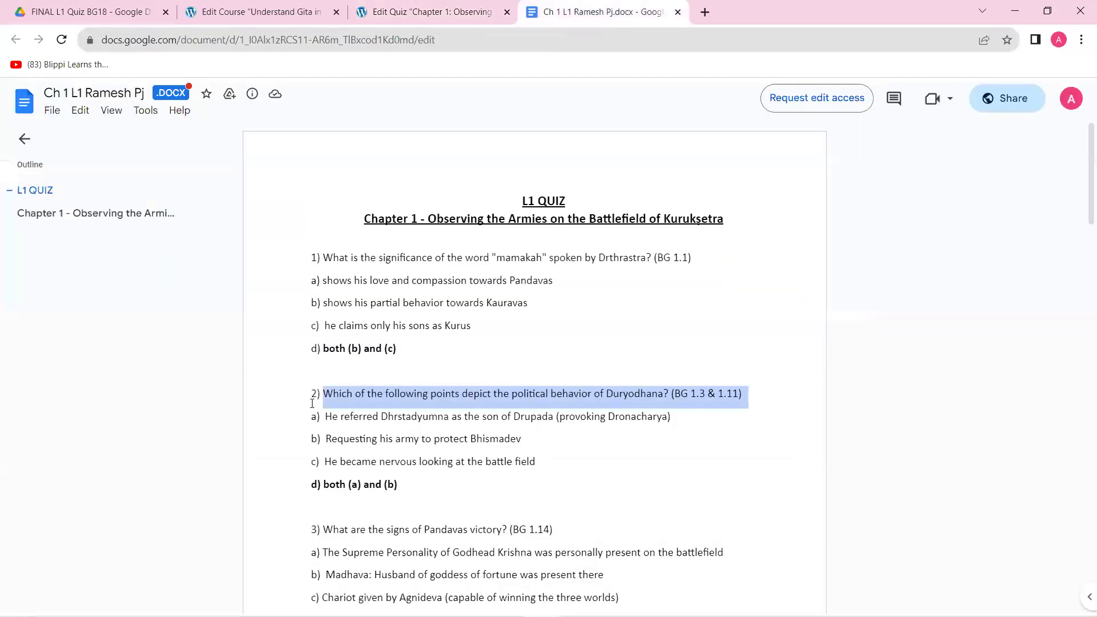
left_click_drag(327, 415, 671, 423)
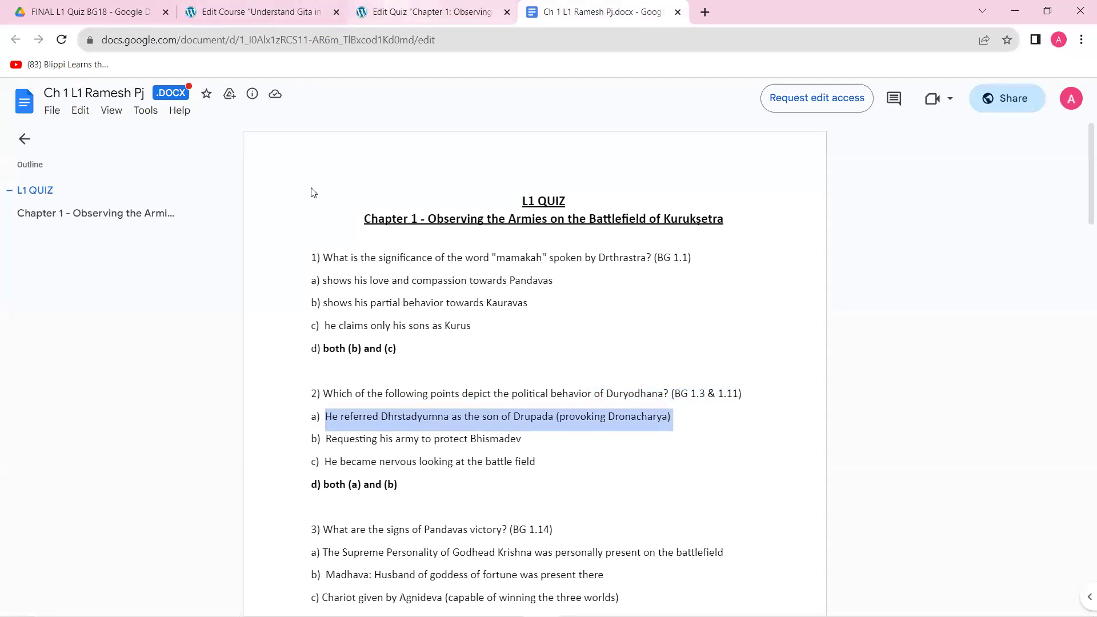
left_click(429, 12)
left_click(113, 464)
type("He referred Dhrstadyumna as the son of Drupada (provoking Dronacharya)")
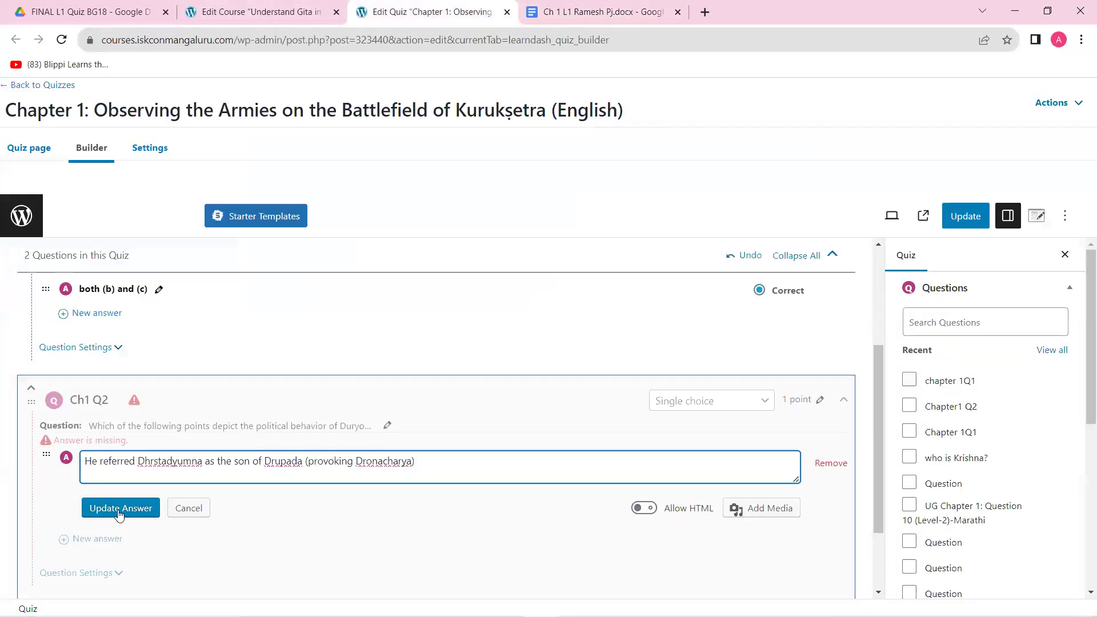
left_click(118, 507)
Add option b, "Requesting his army to protect Bhismadev", copied from the document as the second answer of Ch1 Q2
left_click(107, 486)
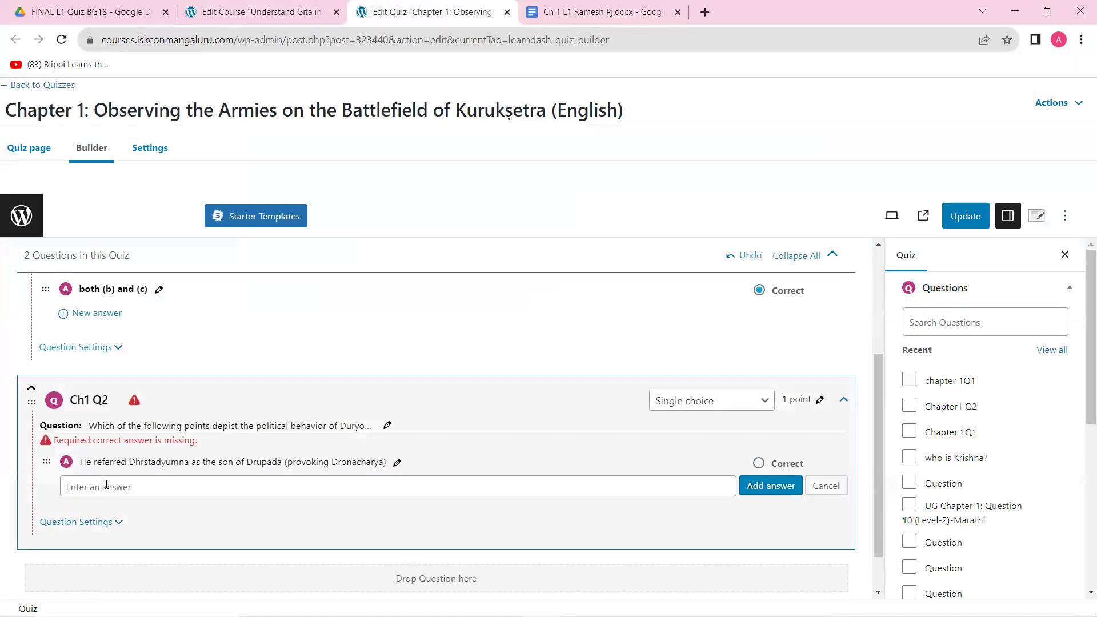
left_click(566, 11)
left_click_drag(326, 440, 521, 444)
key("ctrl+c")
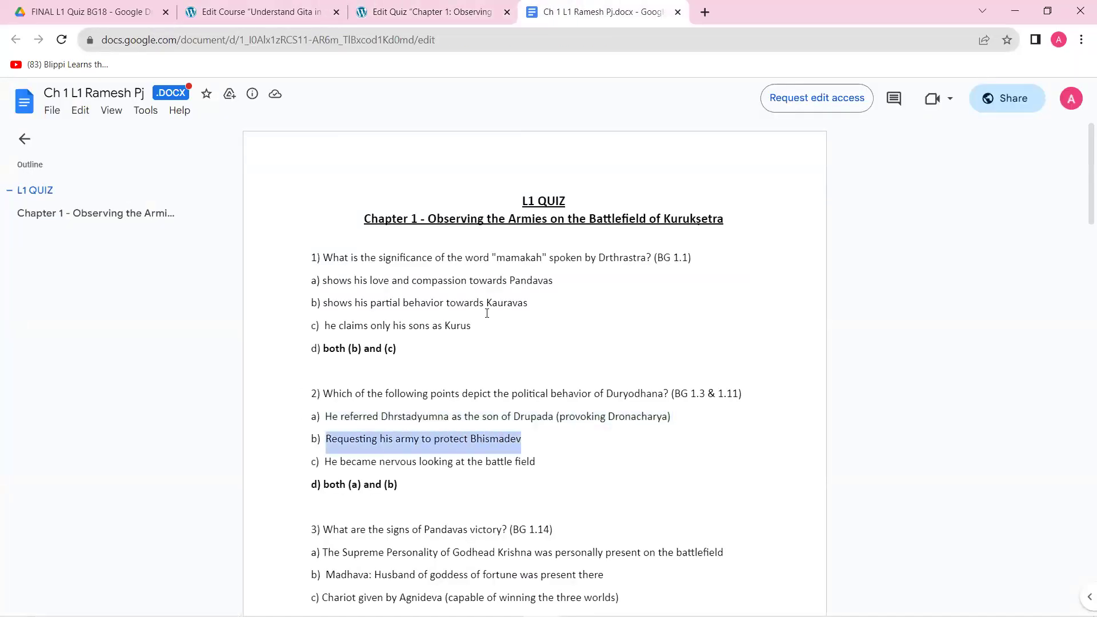
left_click(431, 19)
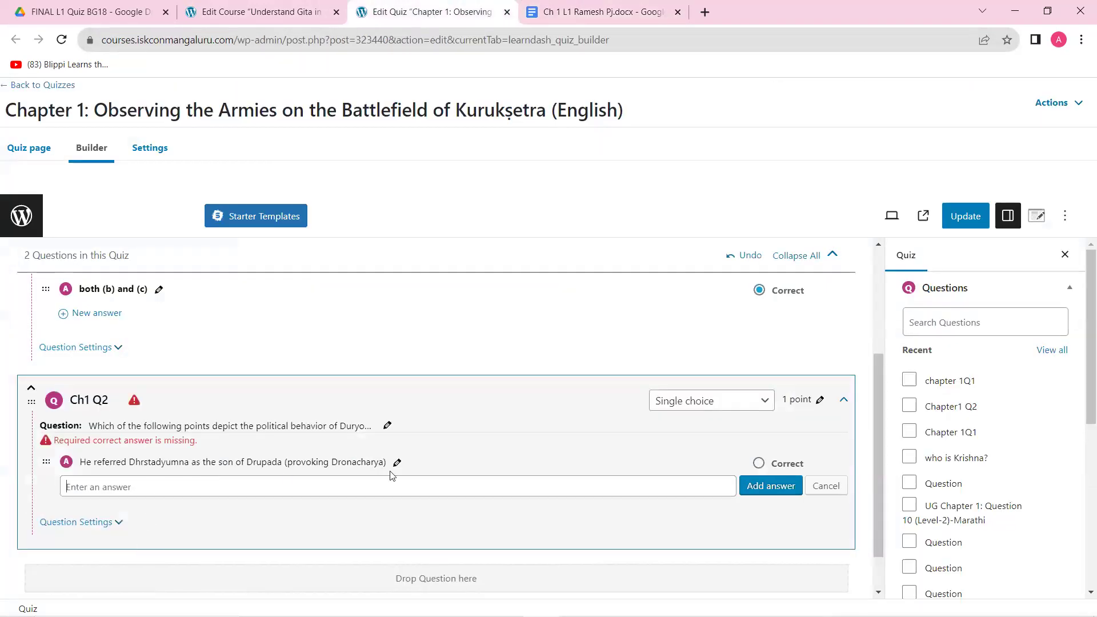
key("ctrl+v")
left_click(772, 486)
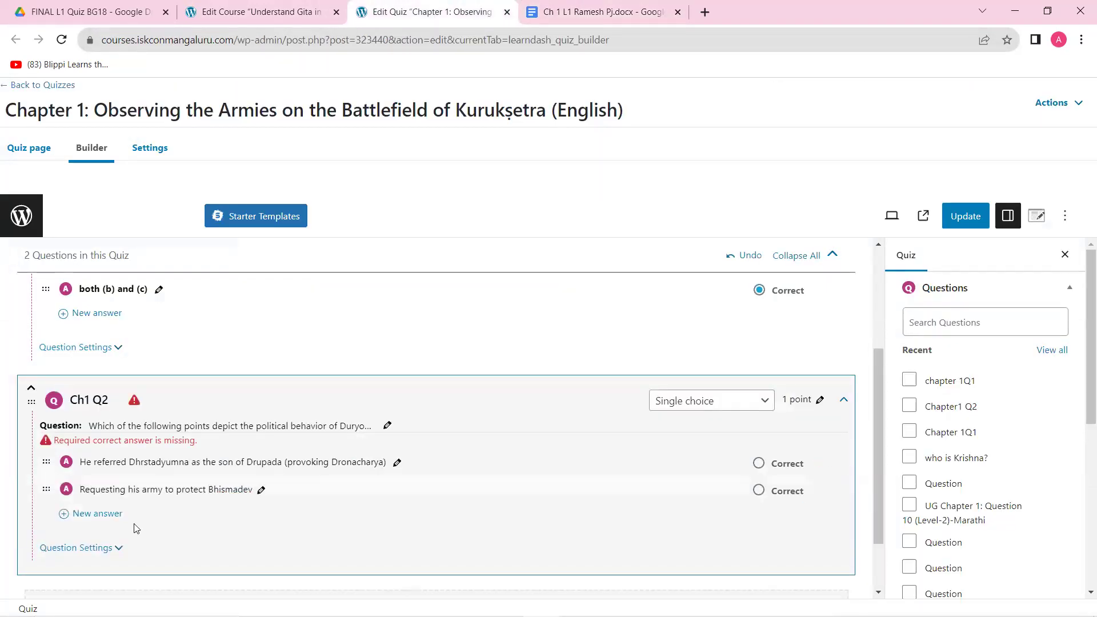
Add option c, "He became nervous looking at the battle field", copied from the document as the third answer of Ch1 Q2
left_click(97, 514)
left_click(572, 12)
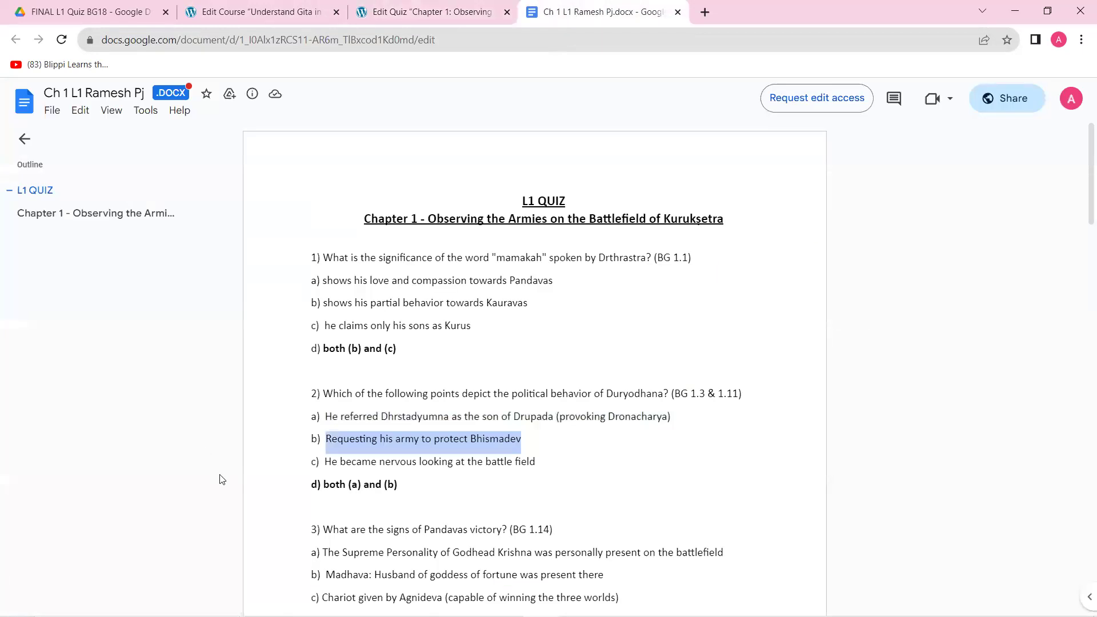
left_click_drag(325, 463, 563, 467)
key("ctrl+c")
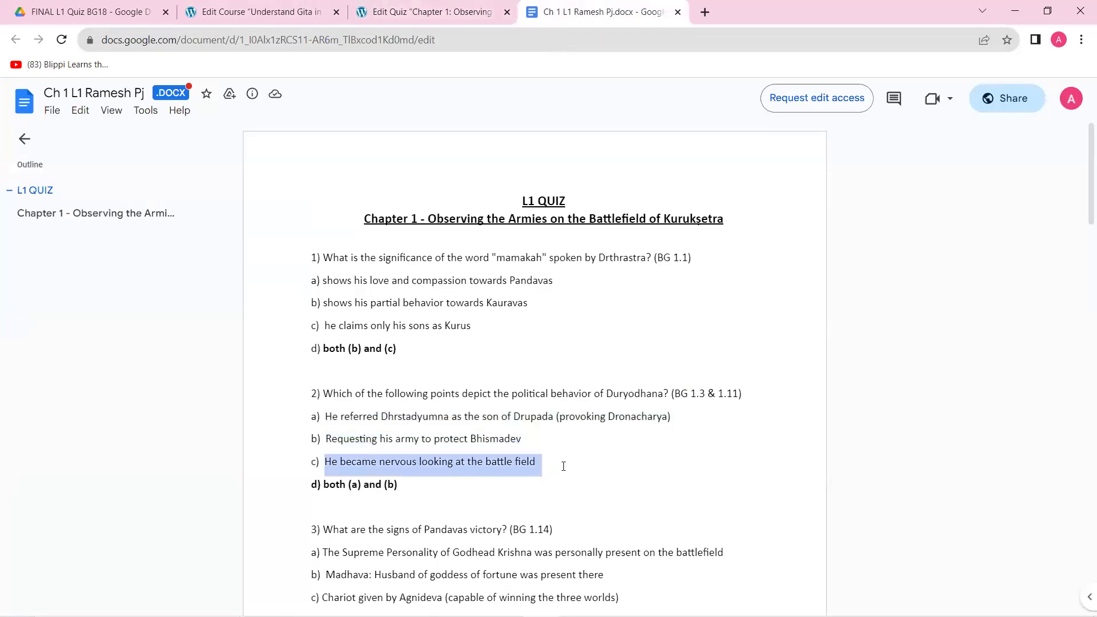
left_click(400, 12)
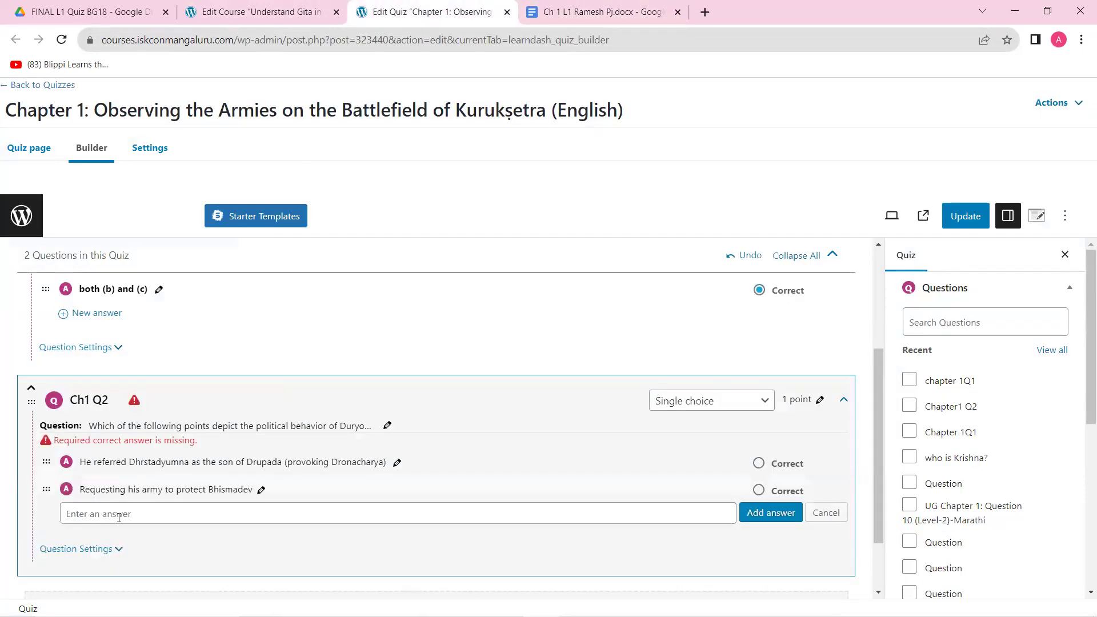
key("ctrl+v")
left_click(768, 513)
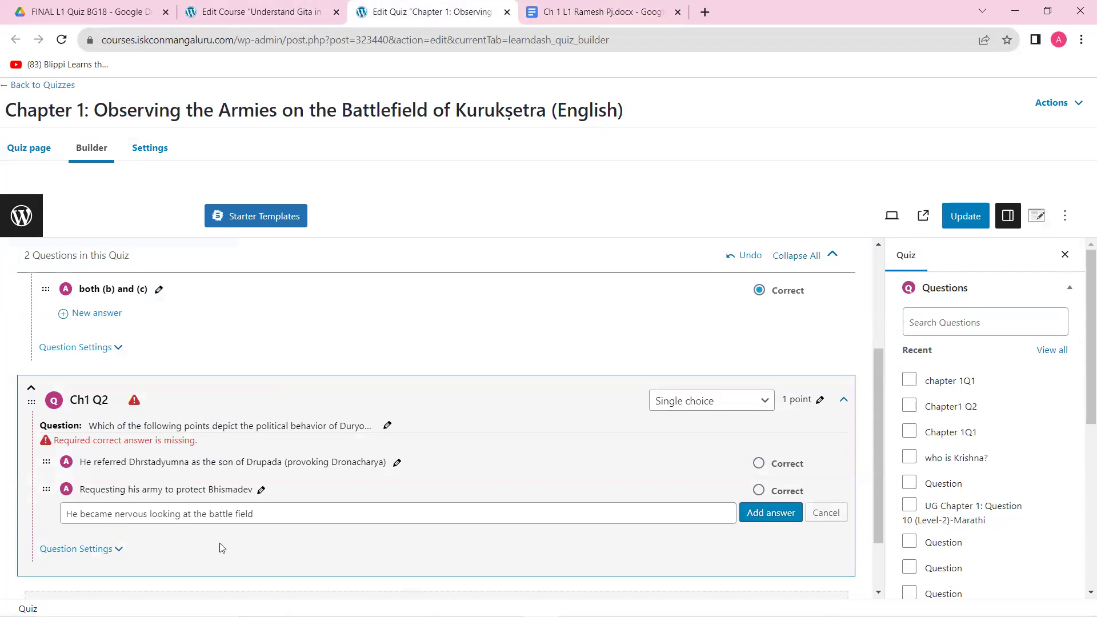
Add option d, "both (a) and (b)", copied from the document as the fourth answer of Ch1 Q2
left_click(113, 545)
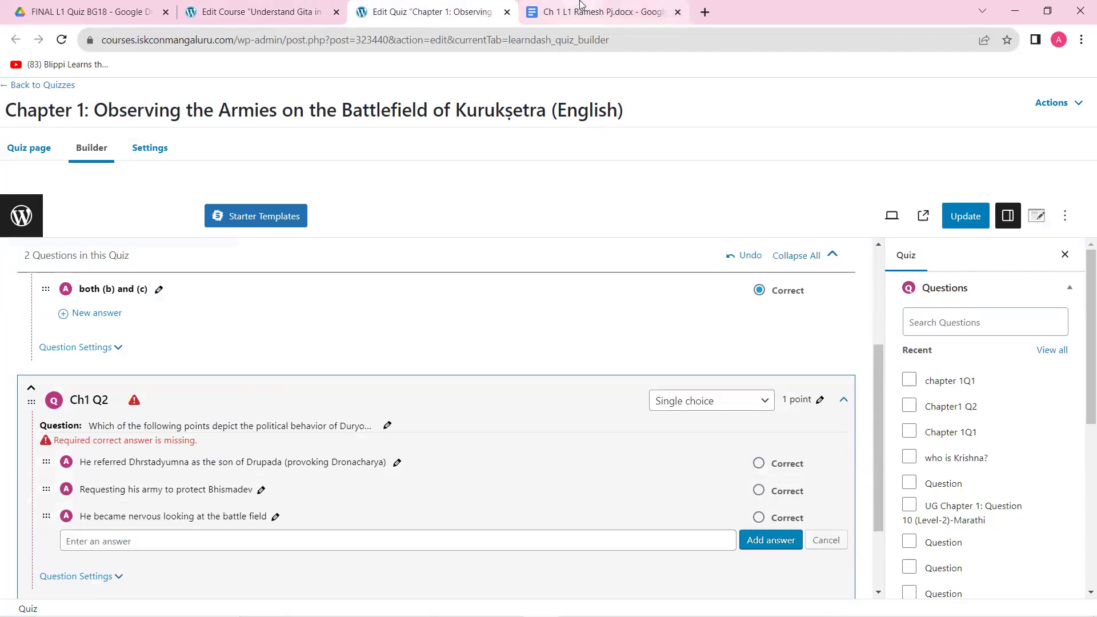
left_click(600, 12)
left_click_drag(321, 489, 405, 491)
key("ctrl+c")
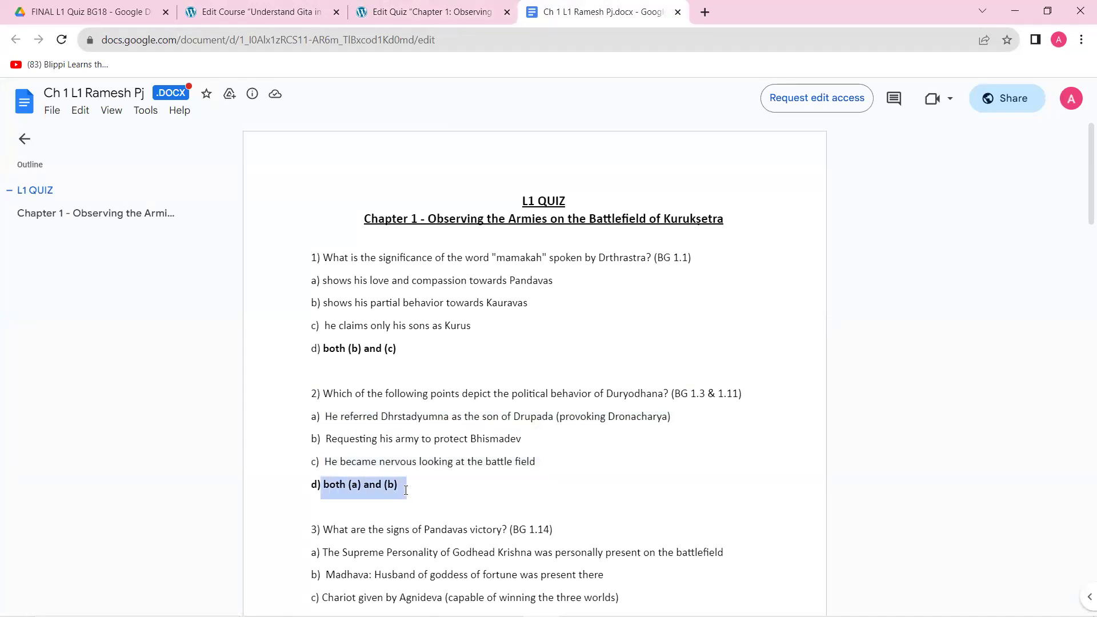
left_click(403, 13)
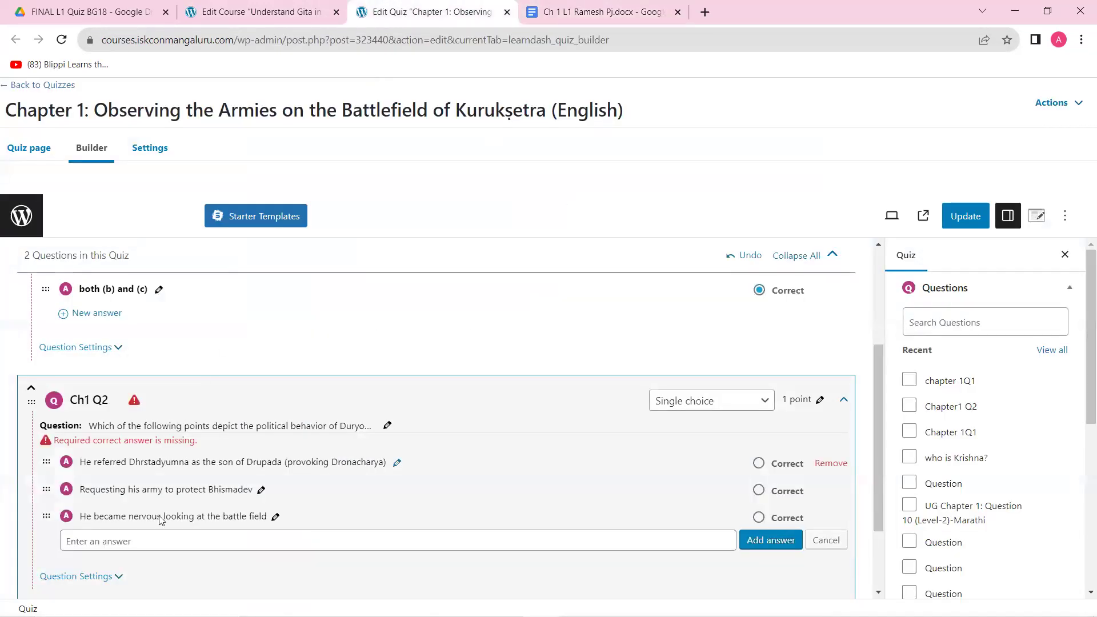
key("ctrl+v")
left_click(751, 546)
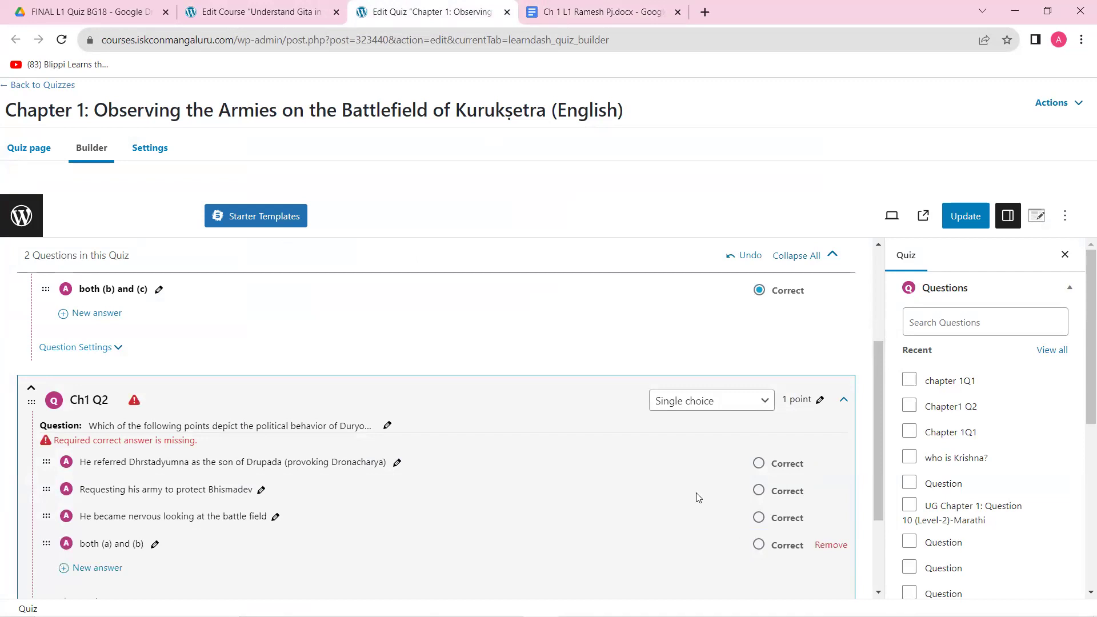
Check the bold answer to question 2 in the document and mark "both (a) and (b)" as correct in Ch1 Q2
left_click(586, 12)
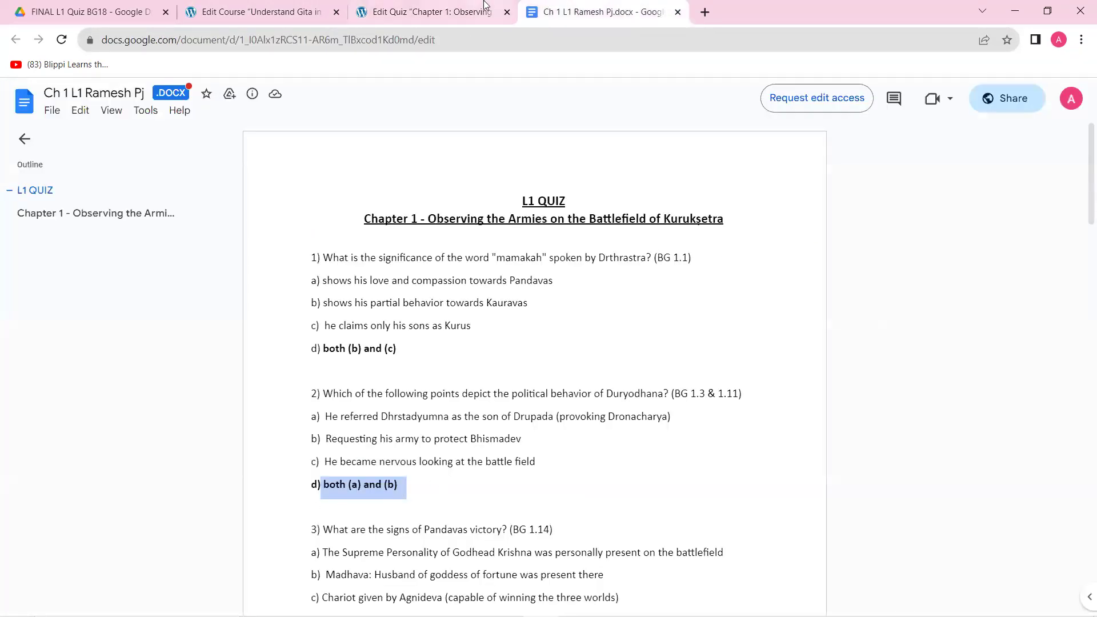
left_click(429, 12)
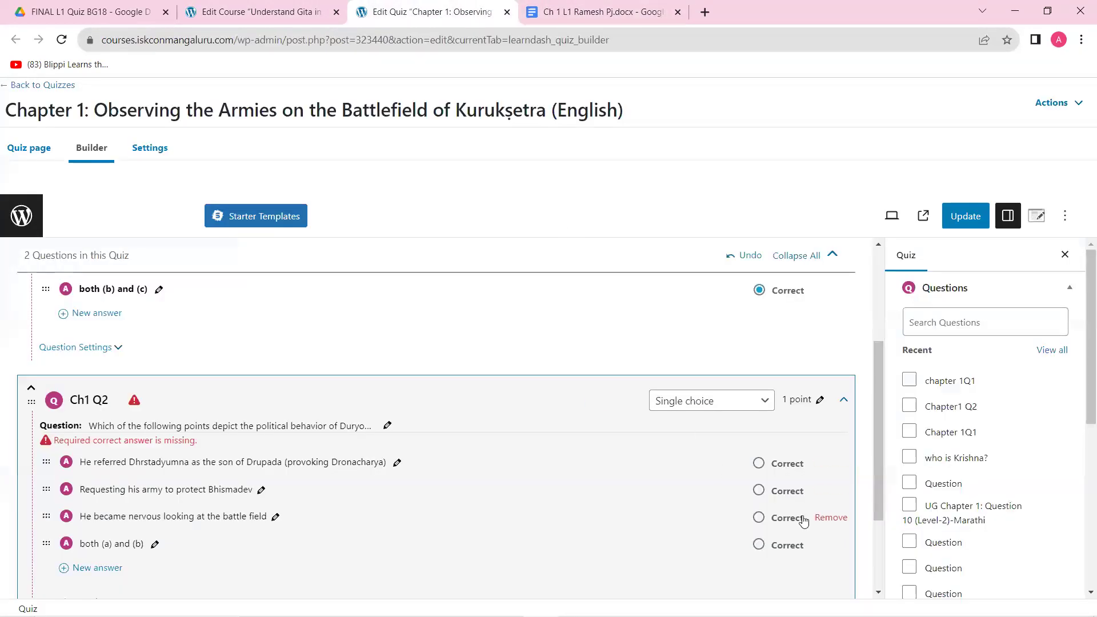
left_click(759, 545)
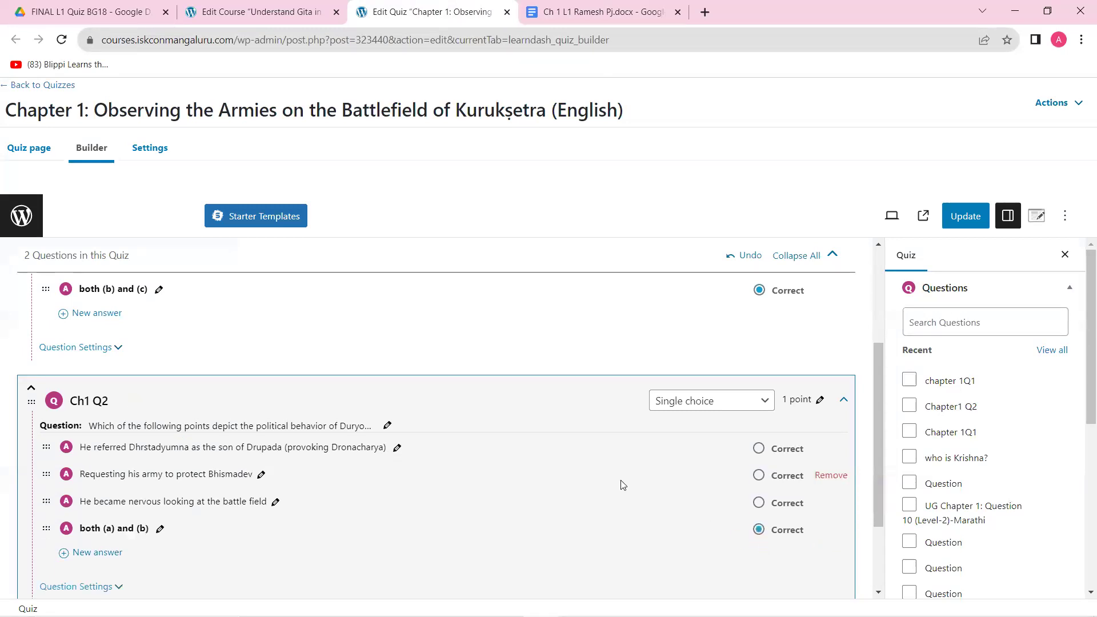
Copy question 3, "What are the signs of Pandavas victory? (BG 1.14)", from the document, and add and expand a new quiz question titled "Ch1 Q3"
scroll(623, 485, "down", 1)
scroll(623, 485, "down", 1)
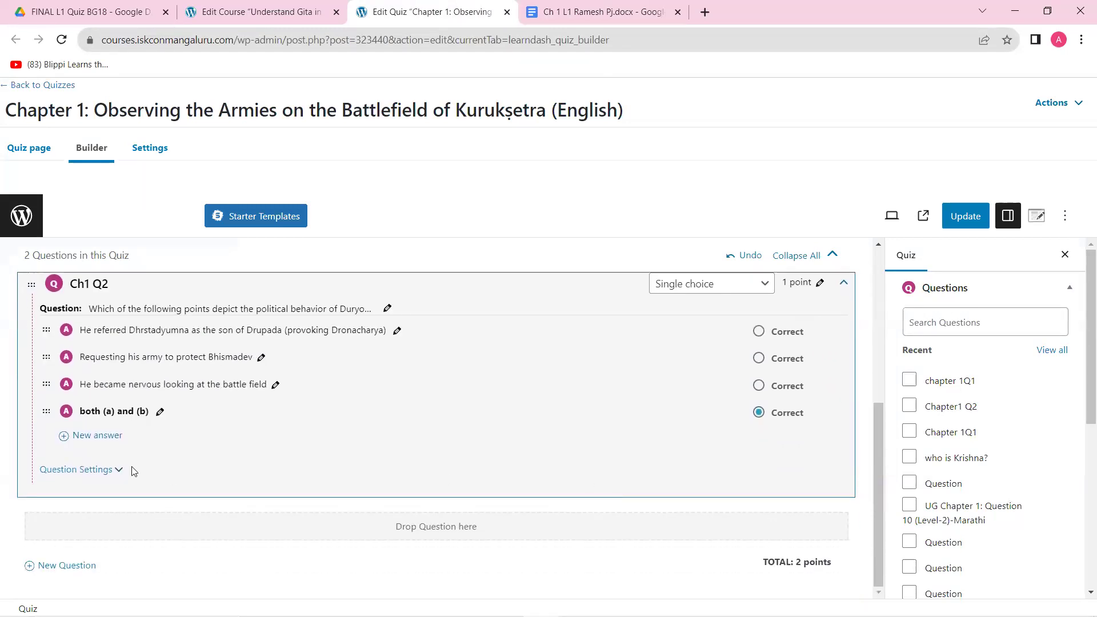
left_click(55, 567)
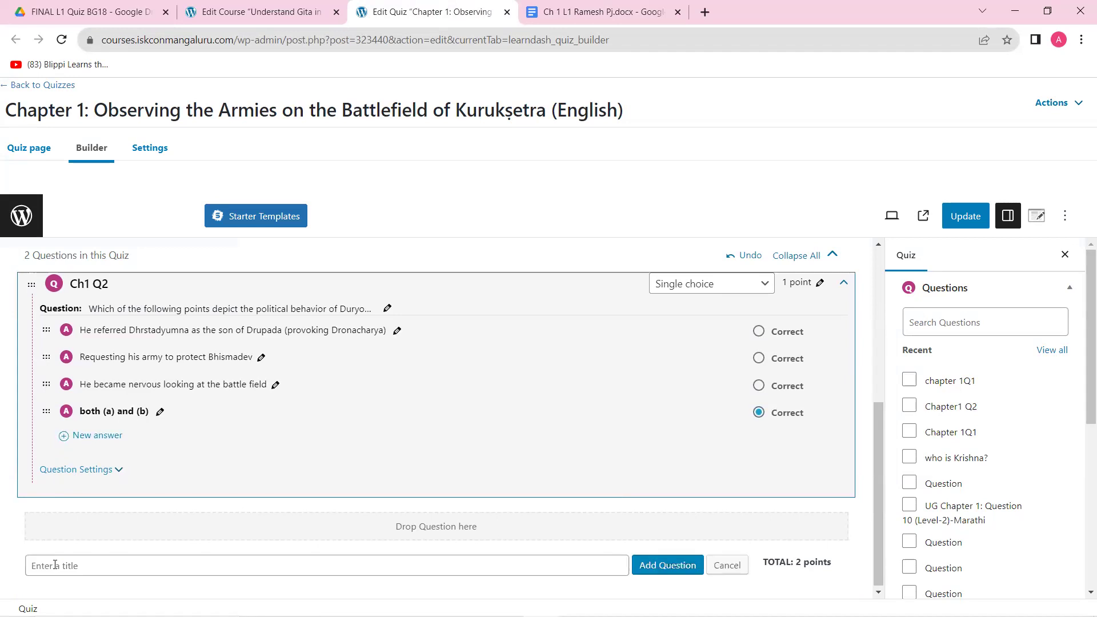
left_click(605, 11)
scroll(324, 259, "down", 5)
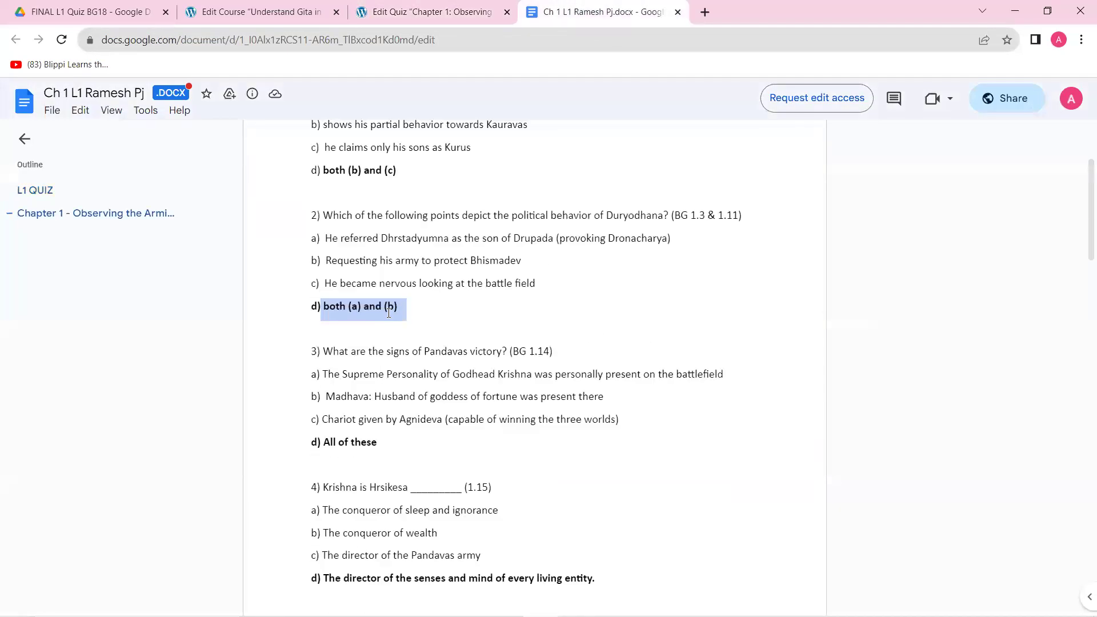
left_click_drag(326, 244, 562, 245)
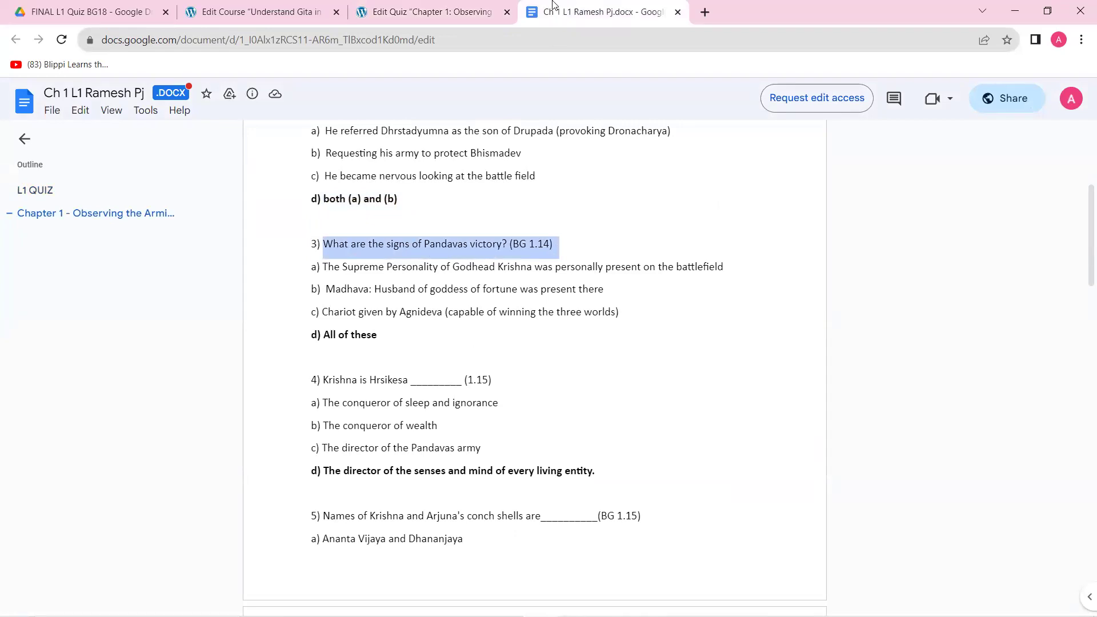
left_click(431, 17)
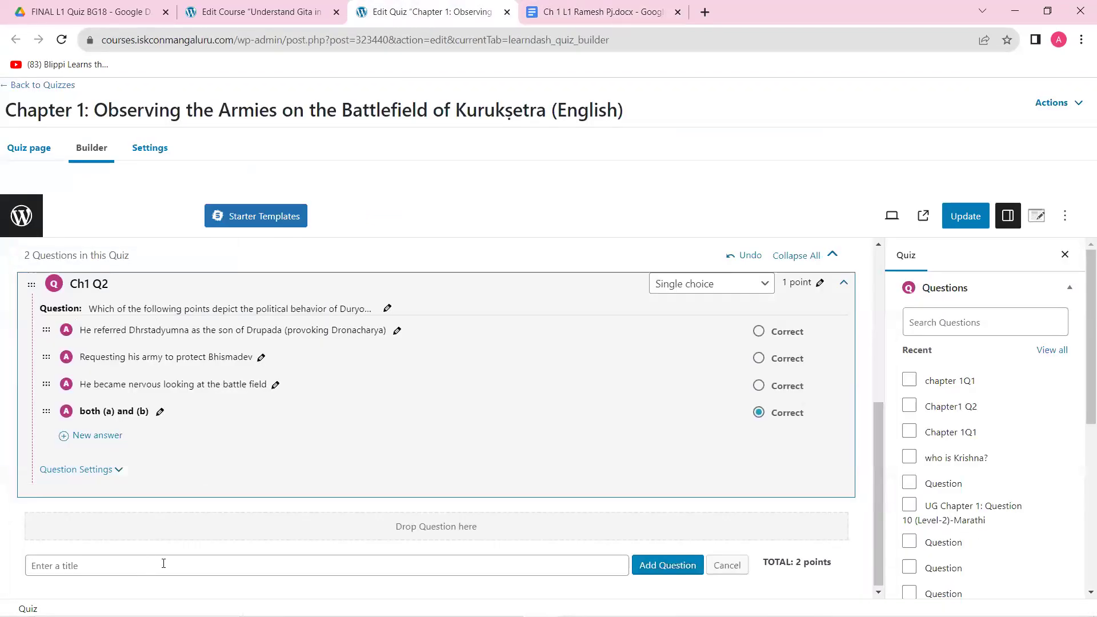
left_click(165, 564)
type("Ch1 Q3")
left_click(656, 564)
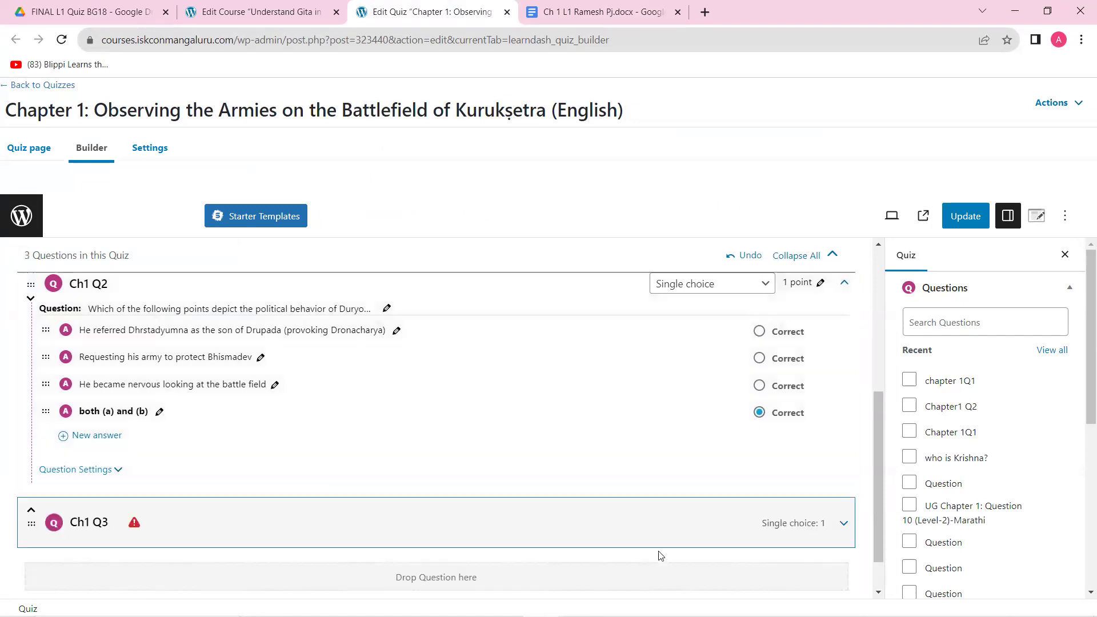
left_click(844, 523)
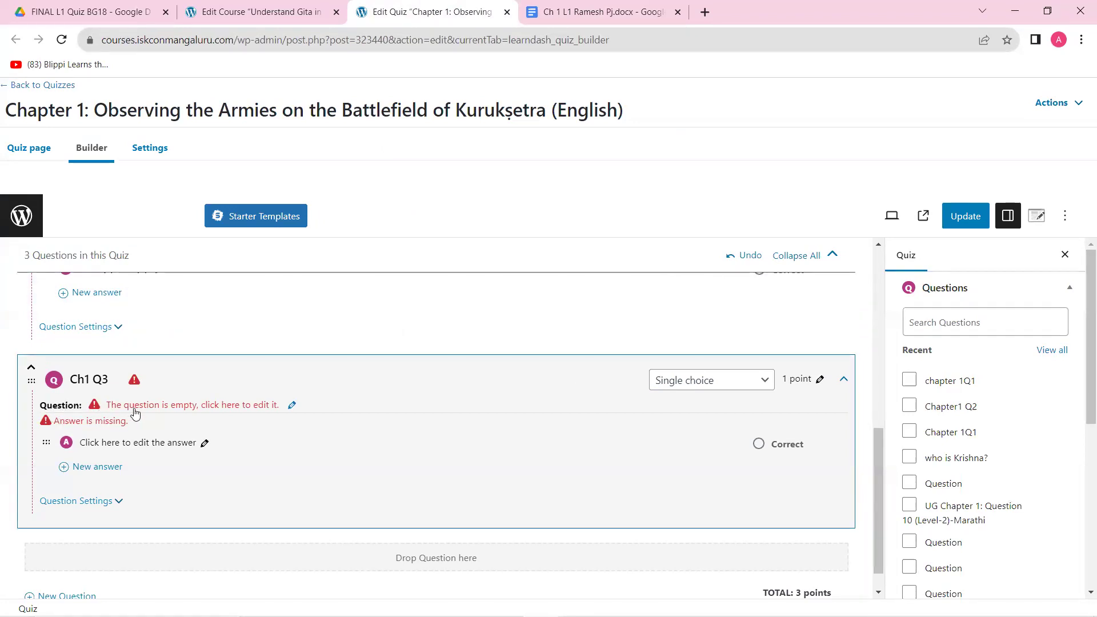
Enter and save "What are the signs of Pandavas victory? (BG 1.14)" as the question text of Ch1 Q3
left_click(140, 406)
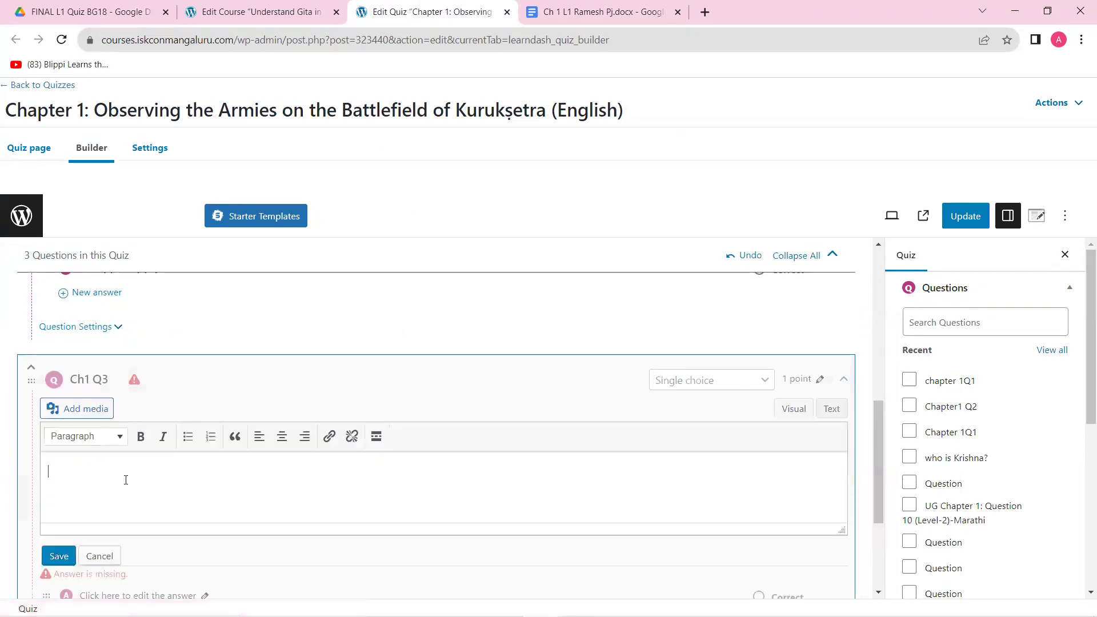
type("What are the signs of Pandavas victory? (BG 1.14)")
left_click(59, 556)
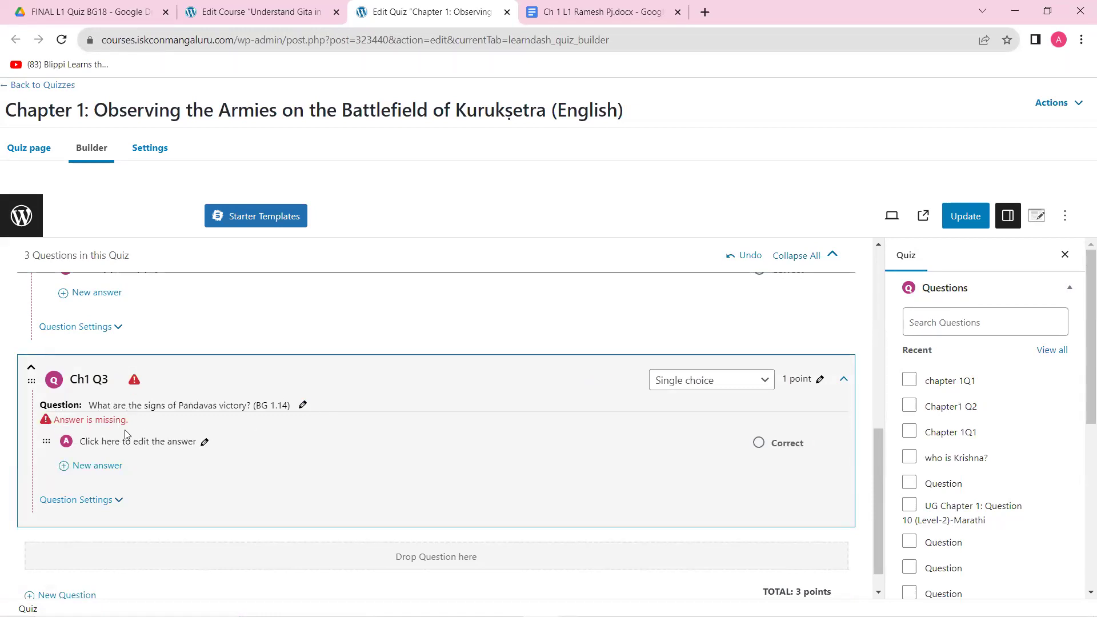
Copy option a, "The Supreme Personality of Godhead Krishna was personally present on the battlefield", from the document into the first answer of Ch1 Q3
left_click(140, 442)
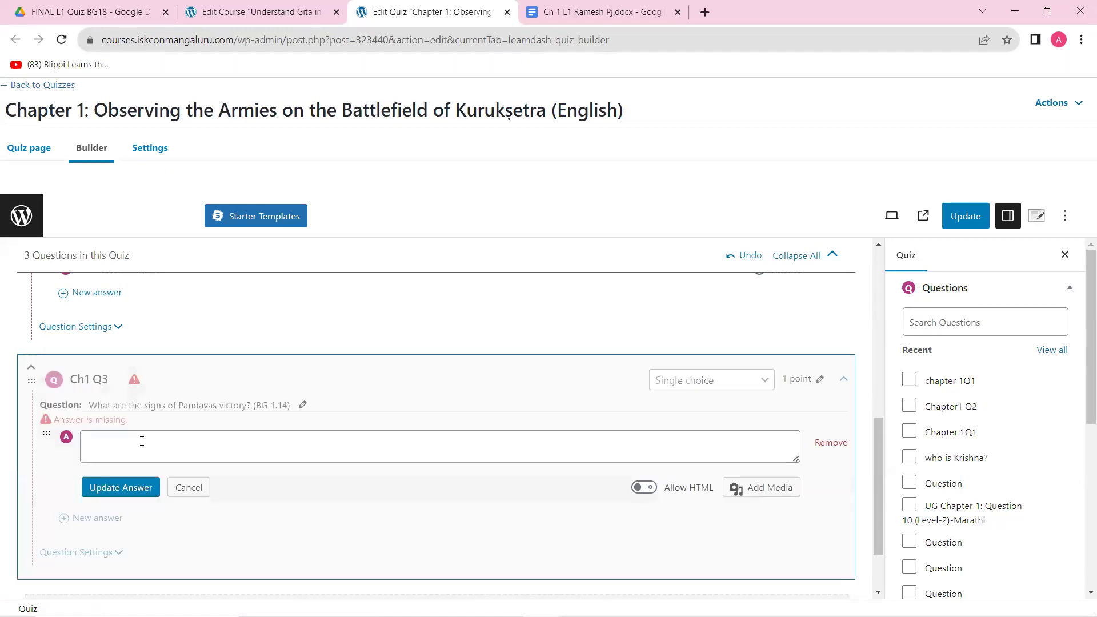
left_click(627, 7)
left_click_drag(324, 267, 728, 272)
key("ctrl+c")
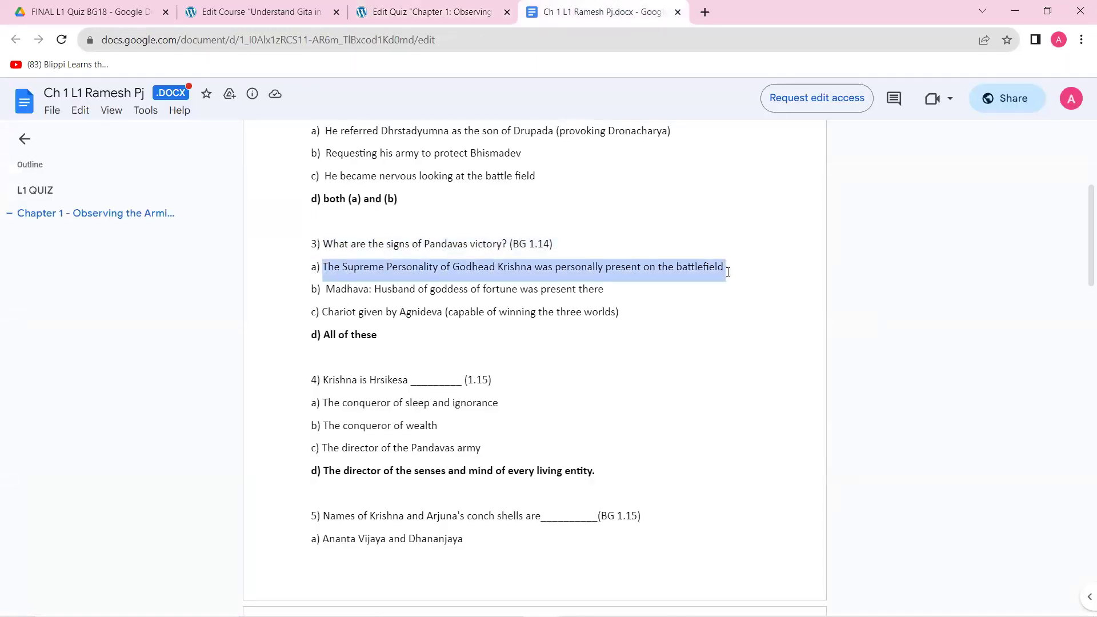
left_click(446, 12)
left_click(200, 437)
key("ctrl+v")
left_click(121, 487)
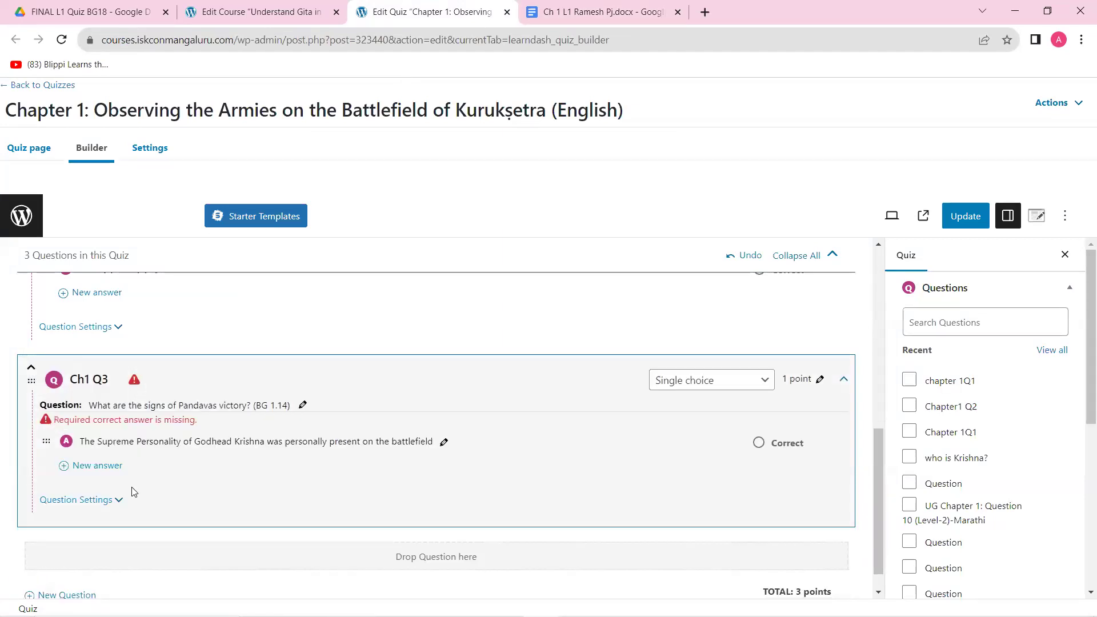
Add option b, "Madhava: Husband of goddess of fortune was present there", copied from the document as the second answer of Ch1 Q3
left_click(91, 465)
left_click(637, 8)
left_click_drag(325, 297, 608, 284)
key("ctrl+c")
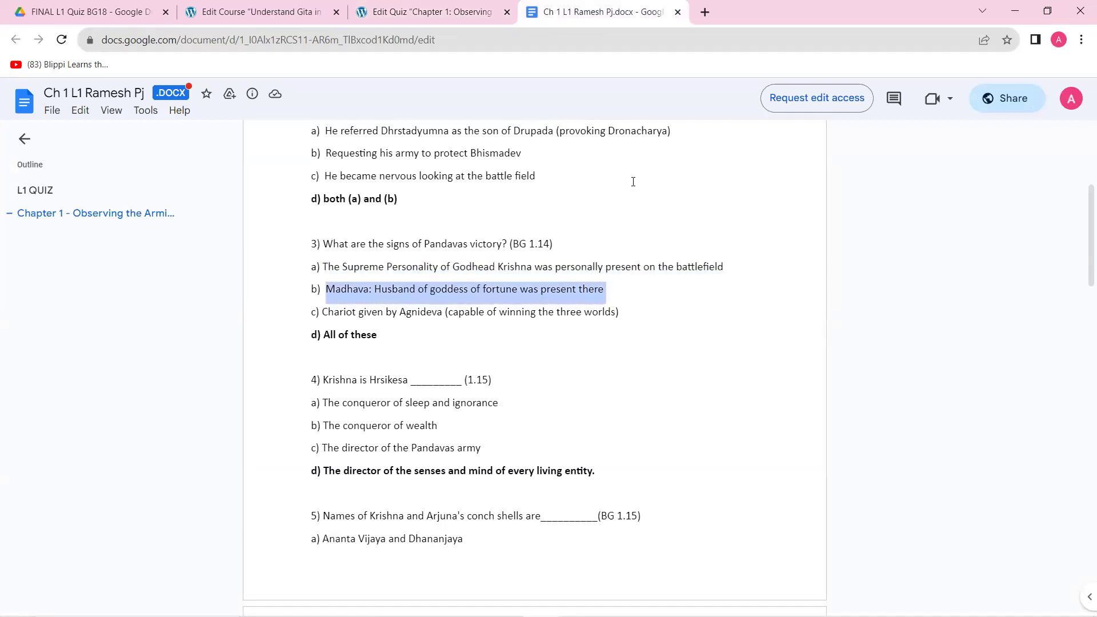
left_click(454, 10)
key("ctrl+v")
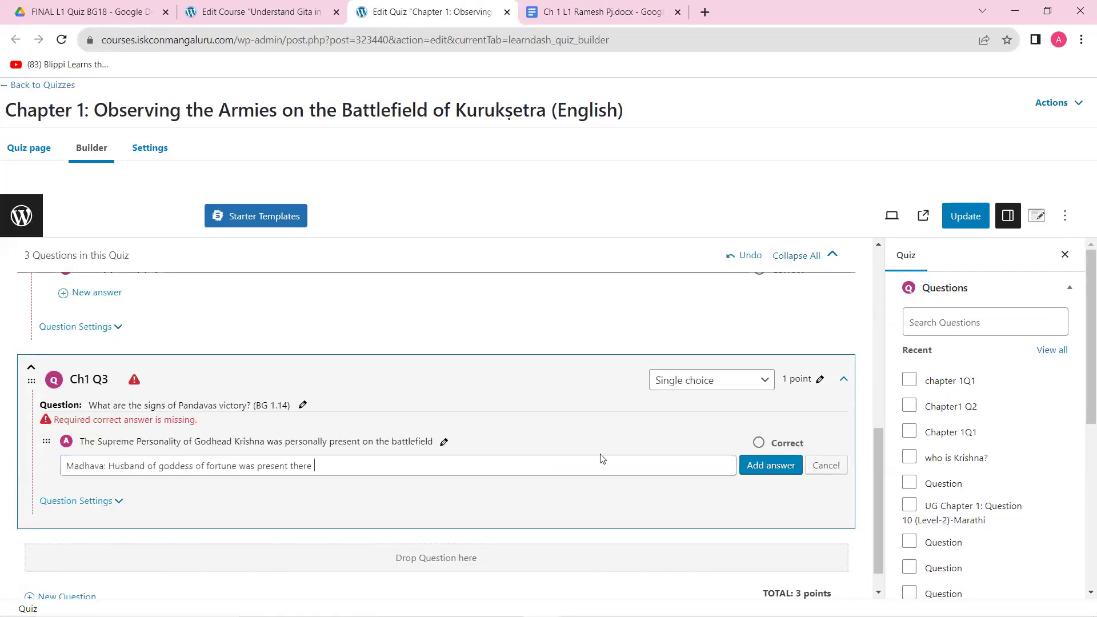
Add option c, "Chariot given by Agnideva (capable of winning the three worlds)", copied from the document as the third answer of Ch1 Q3
left_click(613, 14)
left_click_drag(323, 313, 621, 310)
key("ctrl+c")
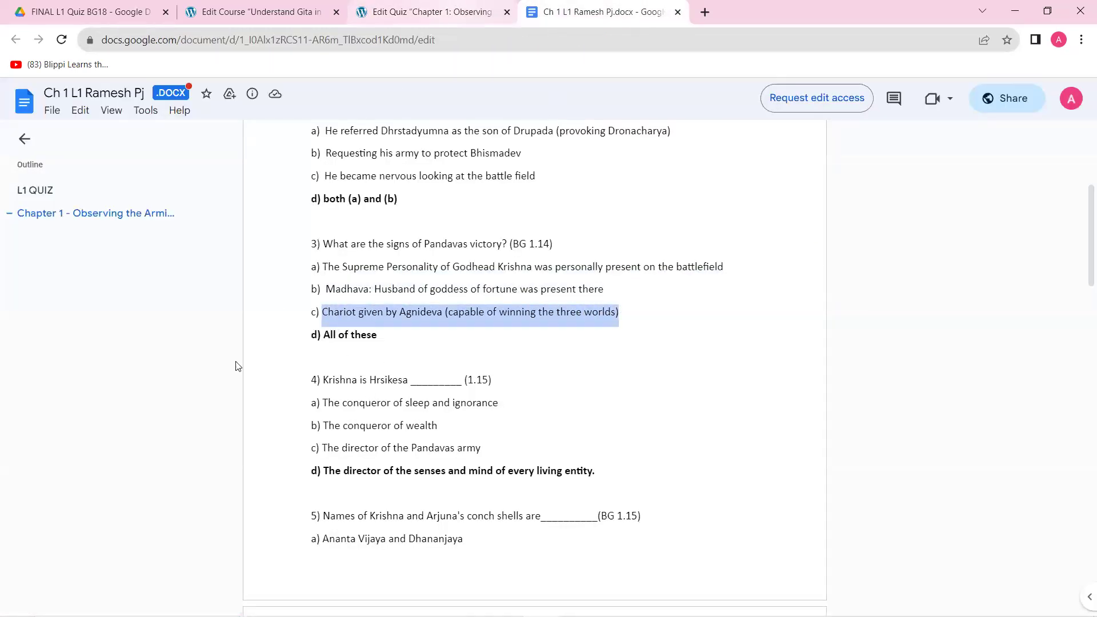
key("ctrl+shift+Tab")
left_click(99, 493)
key("ctrl+v")
left_click(760, 495)
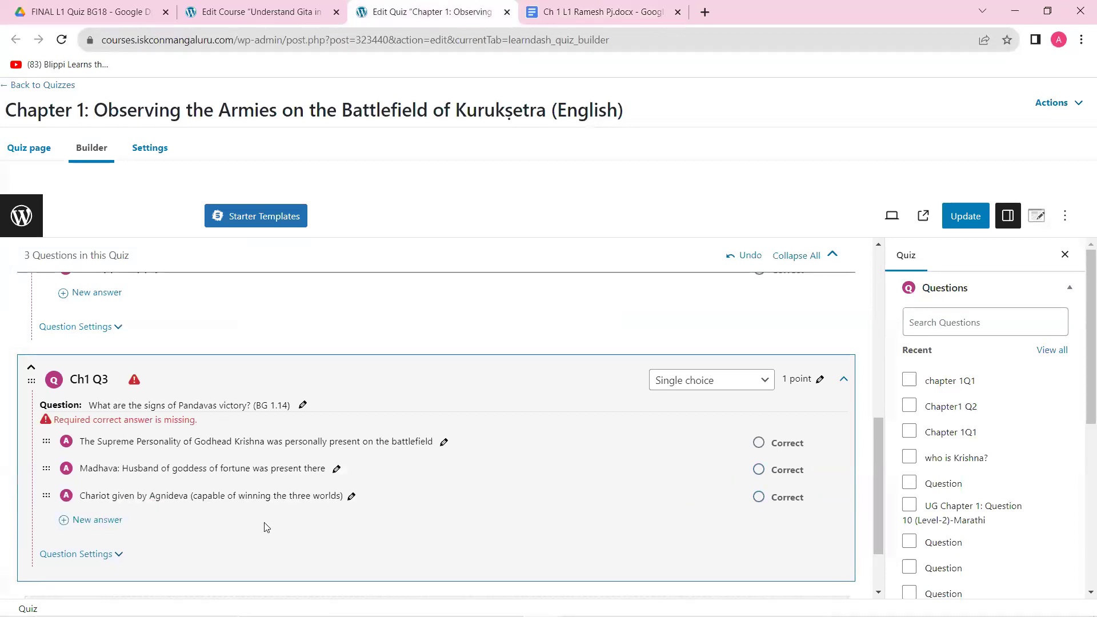
Add option d, "All of these", copied from the document as the fourth answer of Ch1 Q3
left_click(98, 522)
left_click(588, 15)
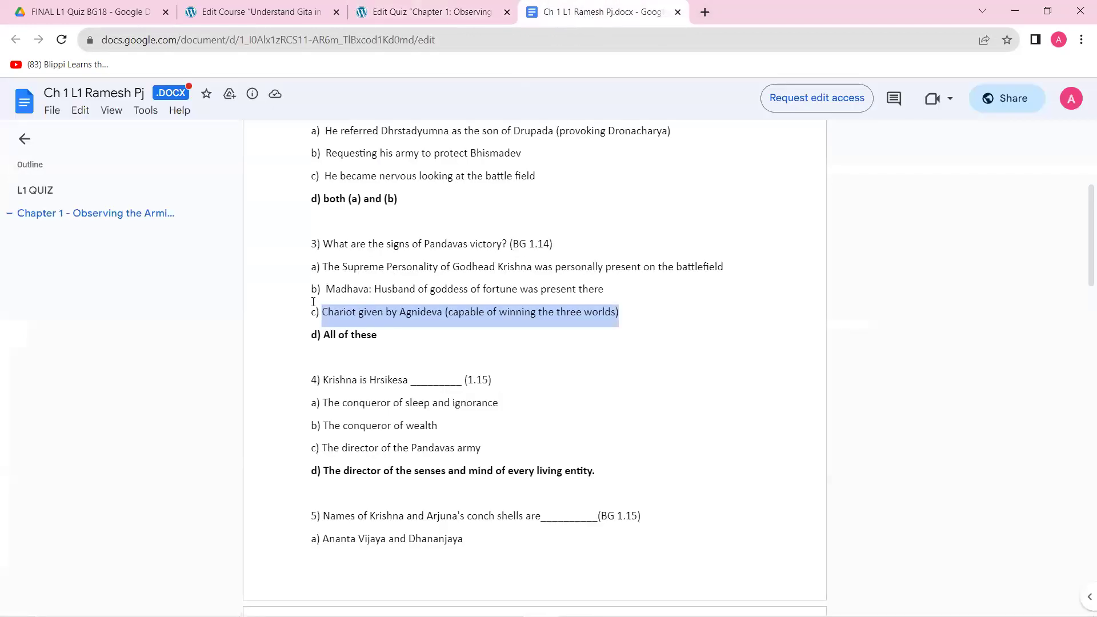
left_click_drag(324, 335, 383, 344)
key("ctrl+c")
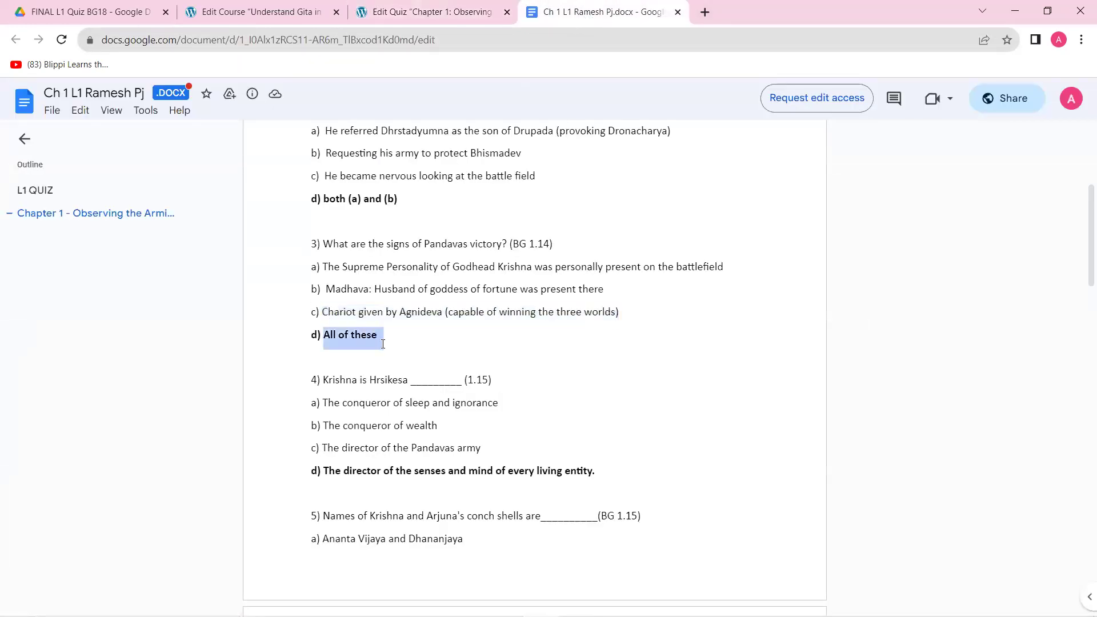
left_click(432, 11)
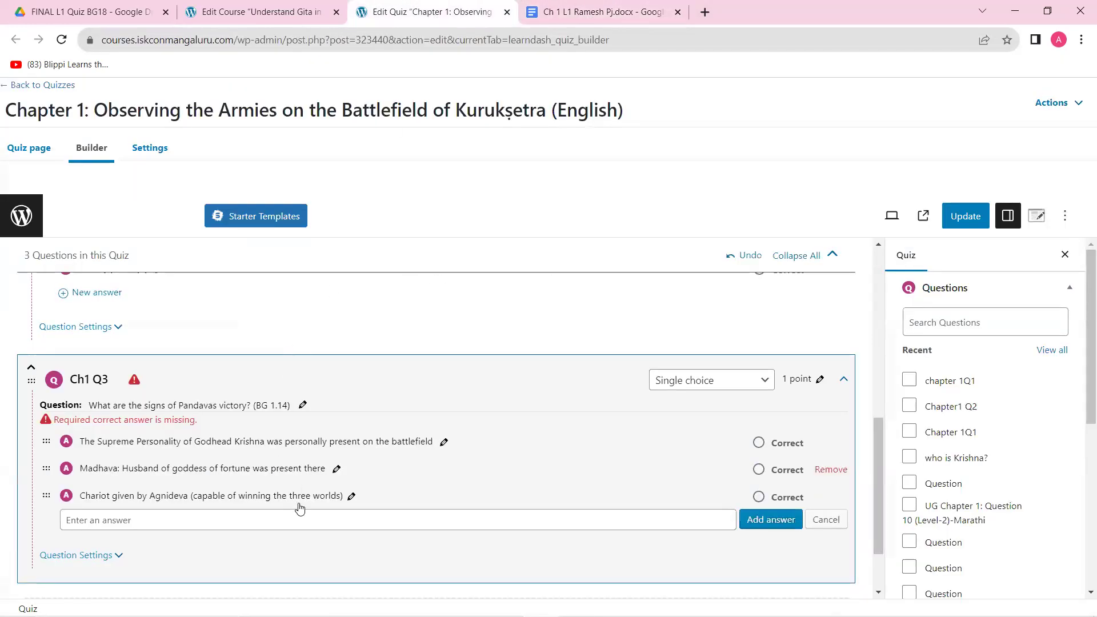
key("ctrl+v")
left_click(754, 522)
Check the bold answer to question 3 in the document and mark "All of these" as correct in Ch1 Q3
left_click(577, 11)
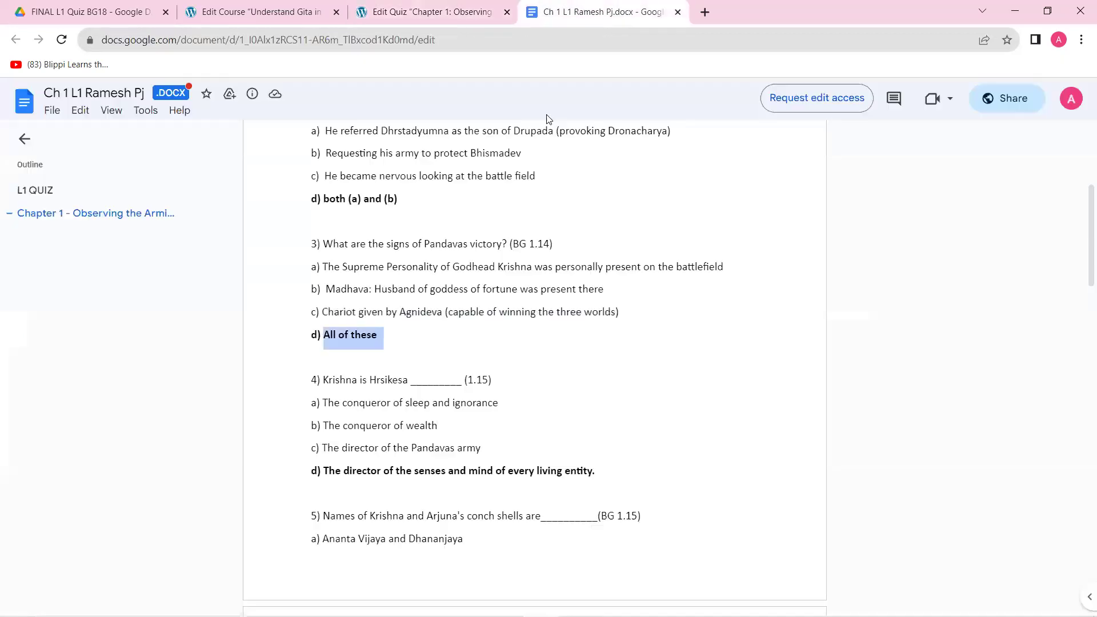
left_click(449, 8)
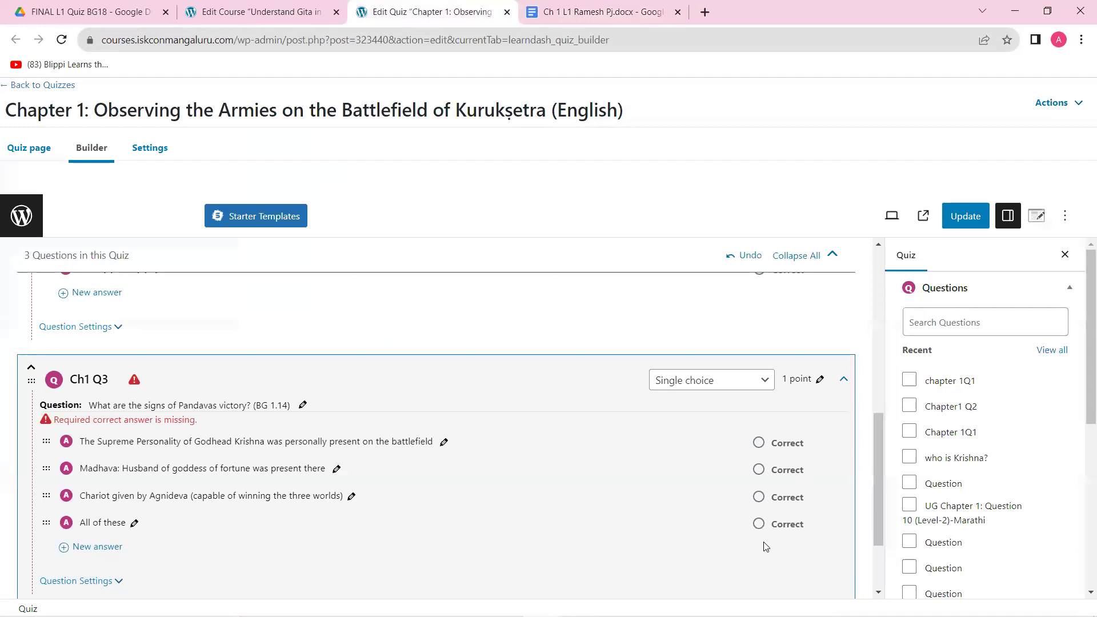
left_click(759, 524)
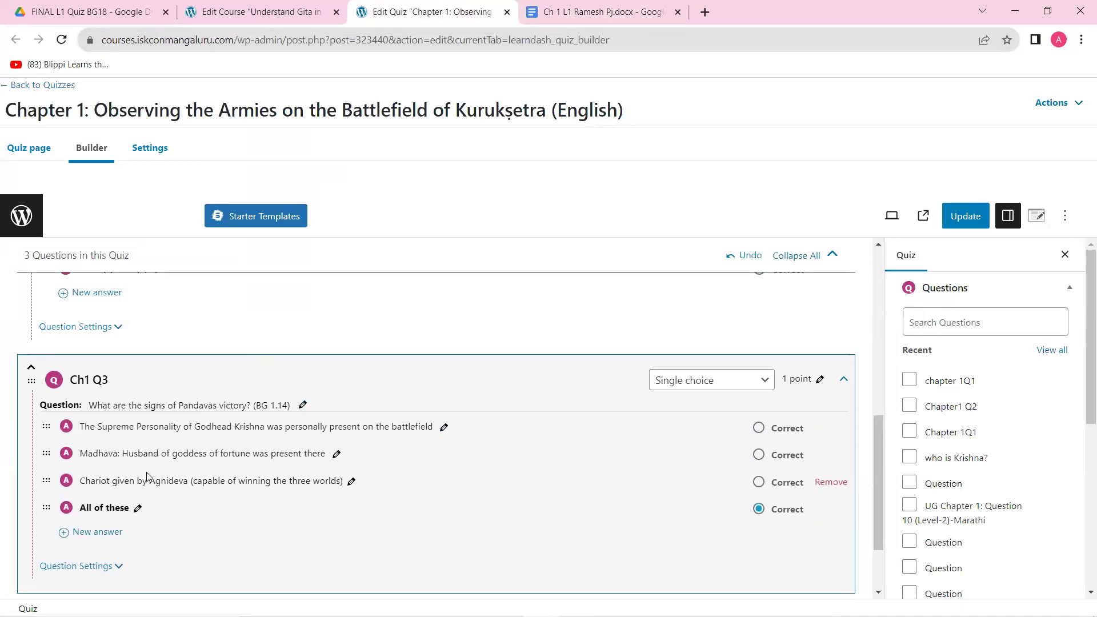
Add a new quiz question titled "Ch1 Q4" below Ch1 Q3 and expand it
scroll(149, 476, "down", 2)
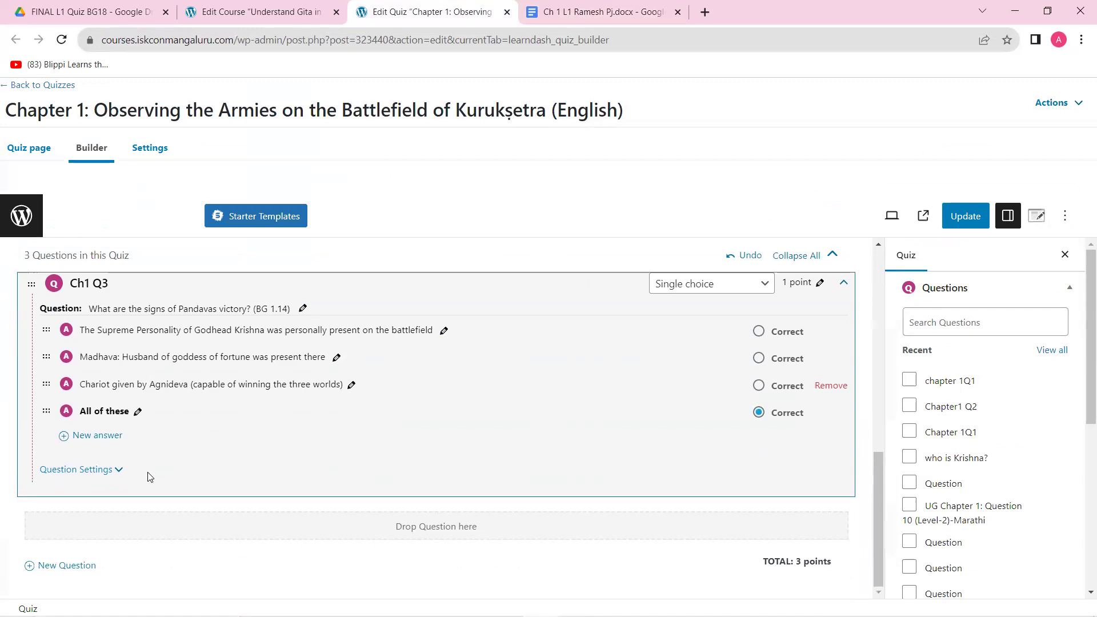
left_click(73, 564)
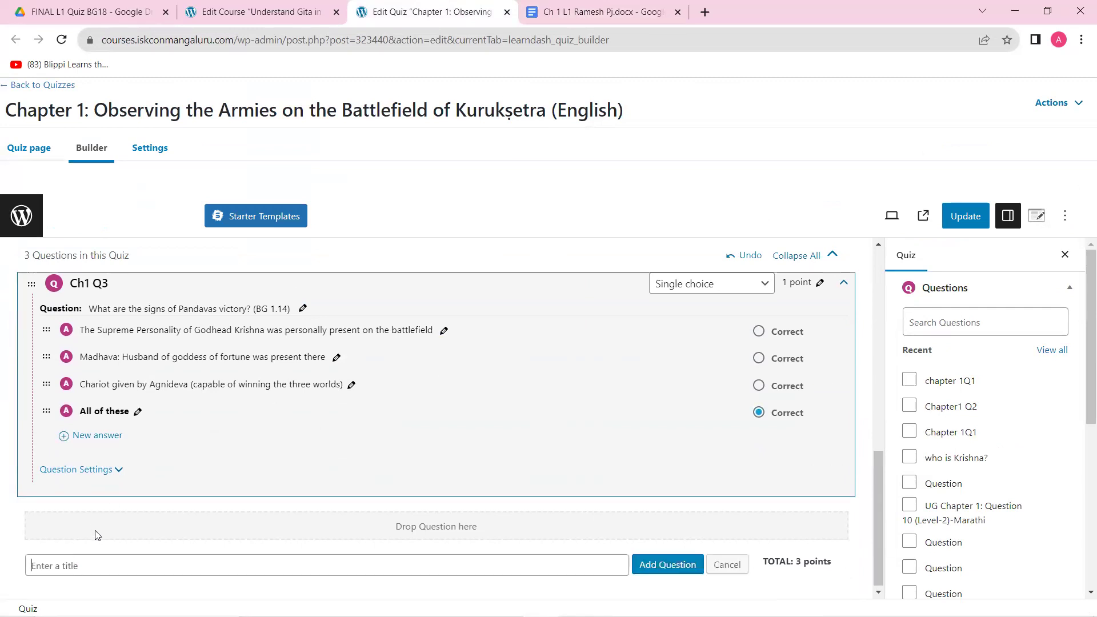
type("Ch1 Q4")
left_click(672, 564)
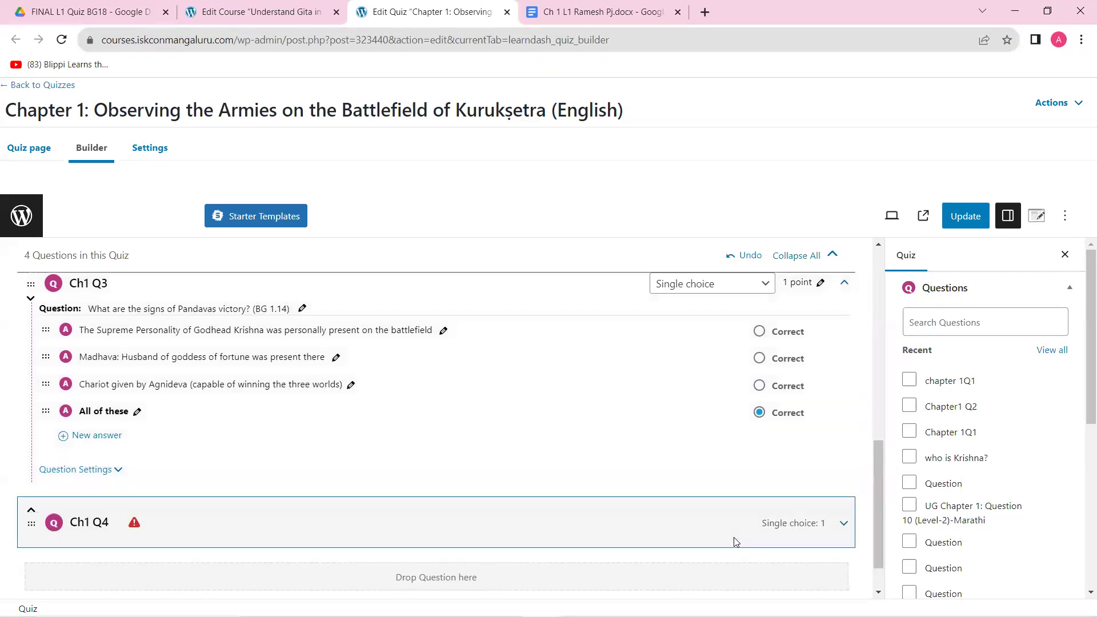
left_click(844, 524)
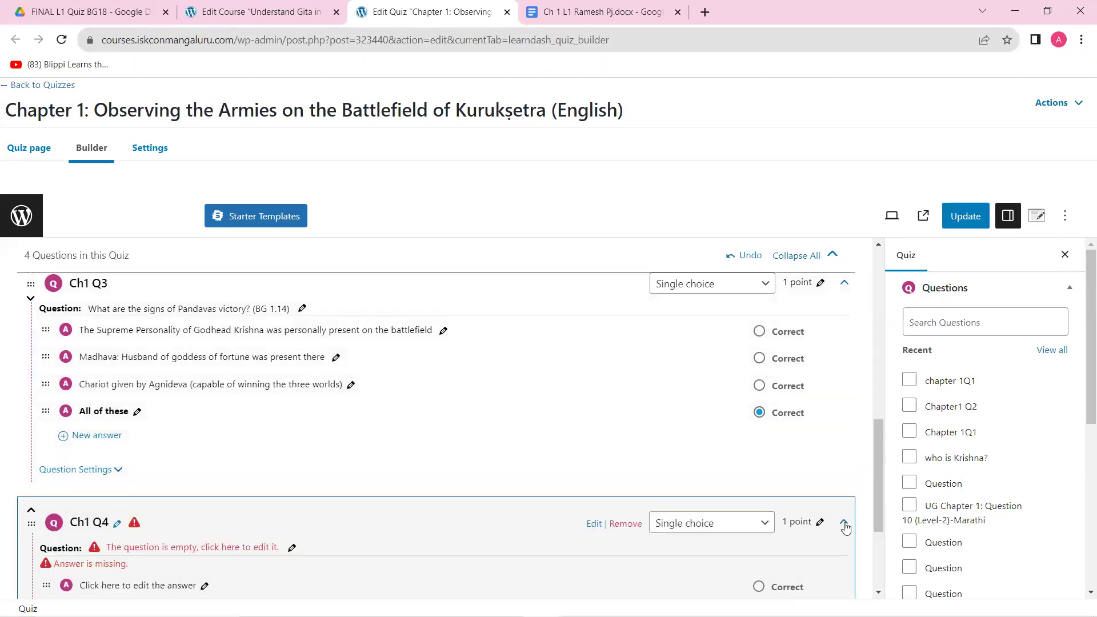
Copy question 4, "Krishna is Hrsikesa _________ (1.15)", from the document and save it as the question text of Ch1 Q4
scroll(846, 527, "down", 2)
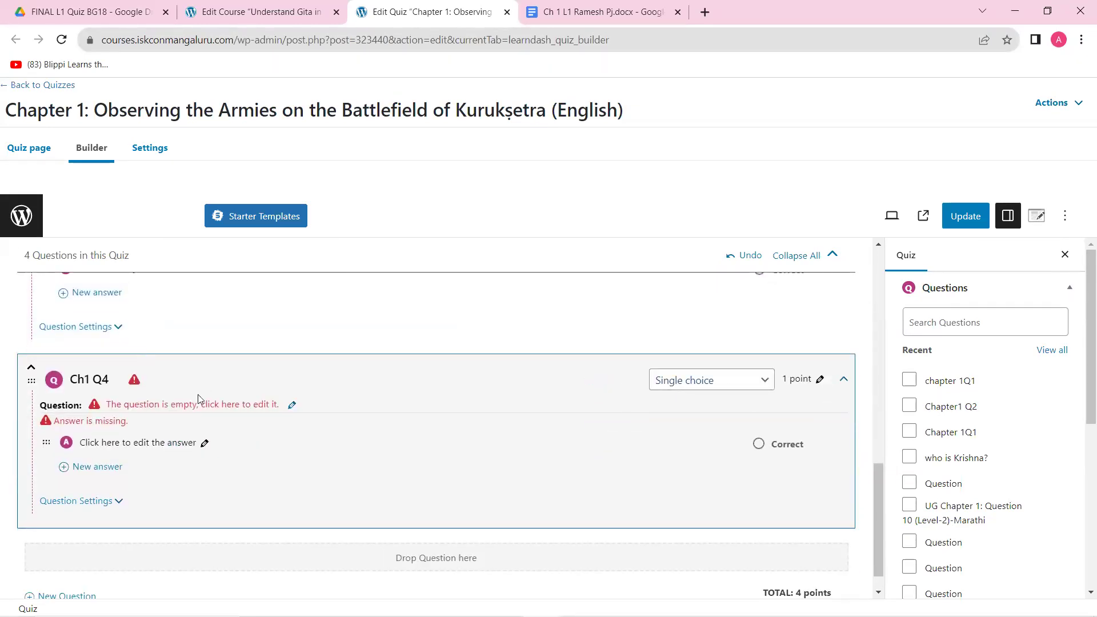
left_click(158, 403)
left_click(597, 12)
scroll(341, 297, "down", 2)
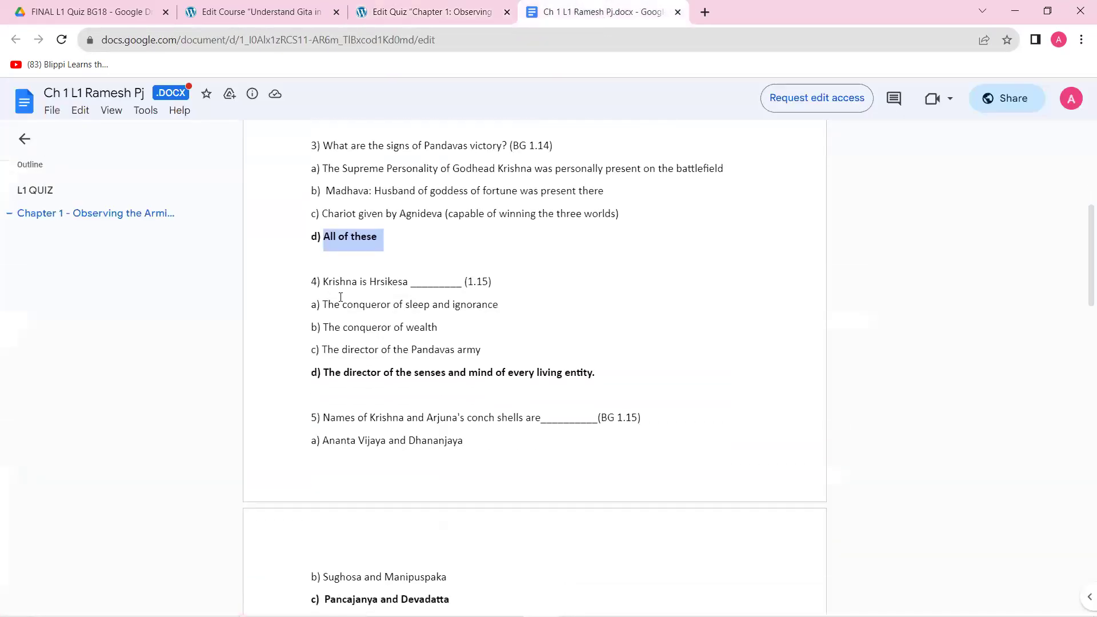
scroll(340, 297, "down", 1)
left_click_drag(324, 237, 497, 231)
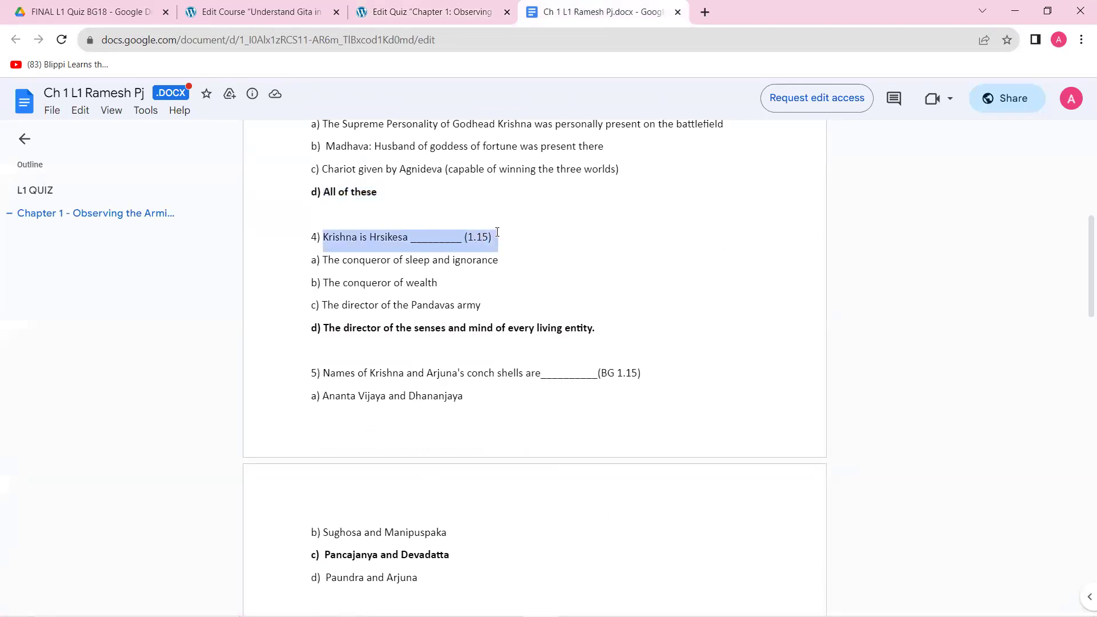
left_click(509, 5)
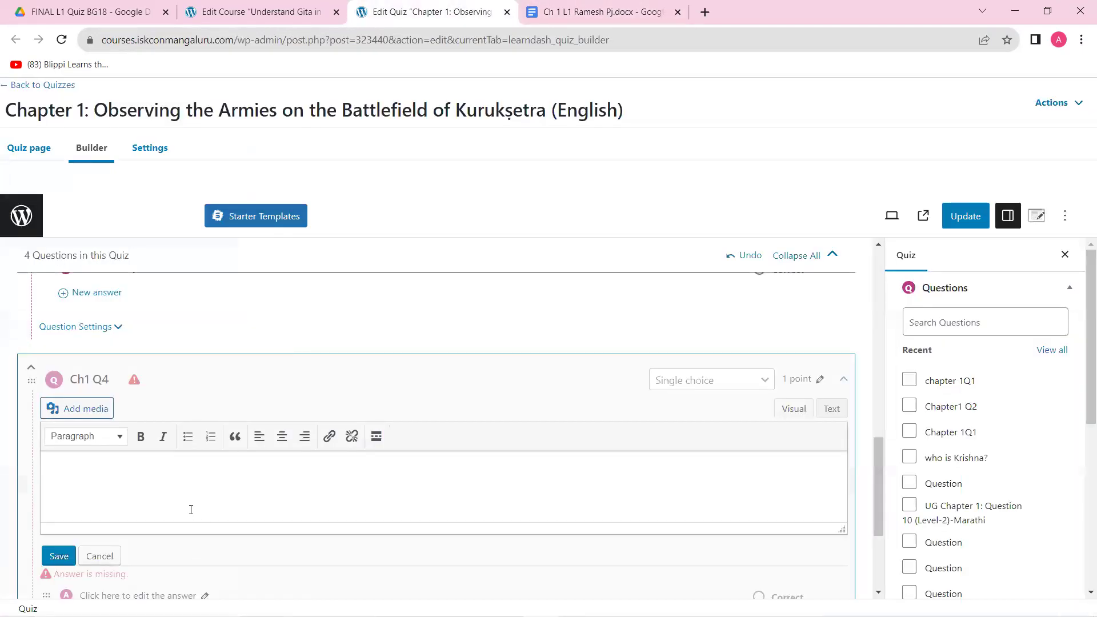
type("Krishna is Hrsikesa ________ (1.15)")
left_click(59, 556)
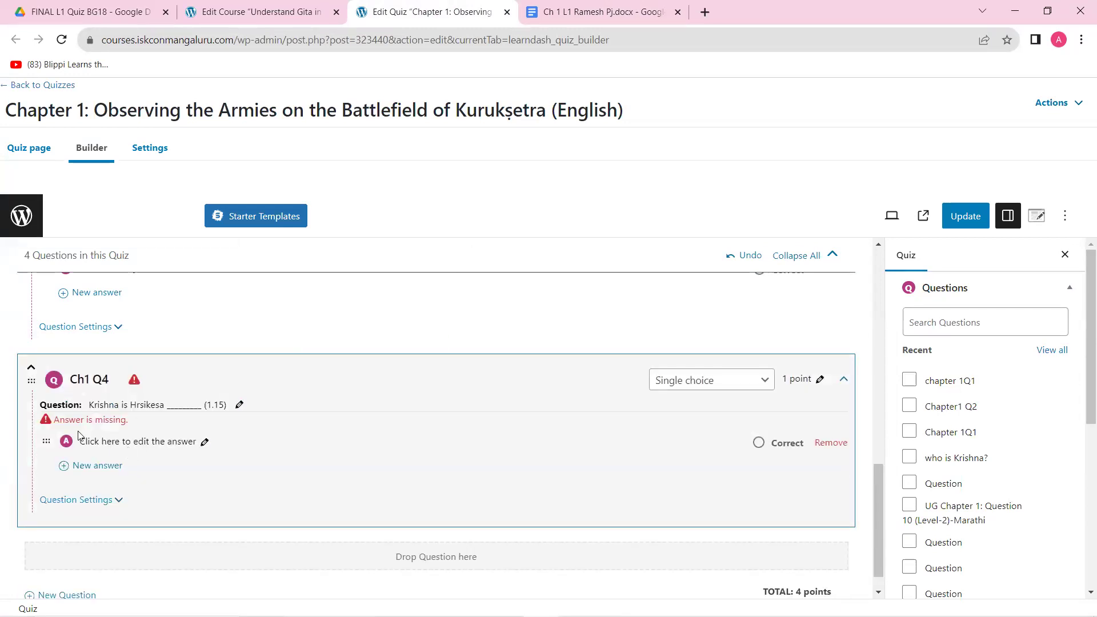
Copy option a, "The conqueror of sleep and ignorance", from the document into the first answer of Ch1 Q4
left_click(121, 441)
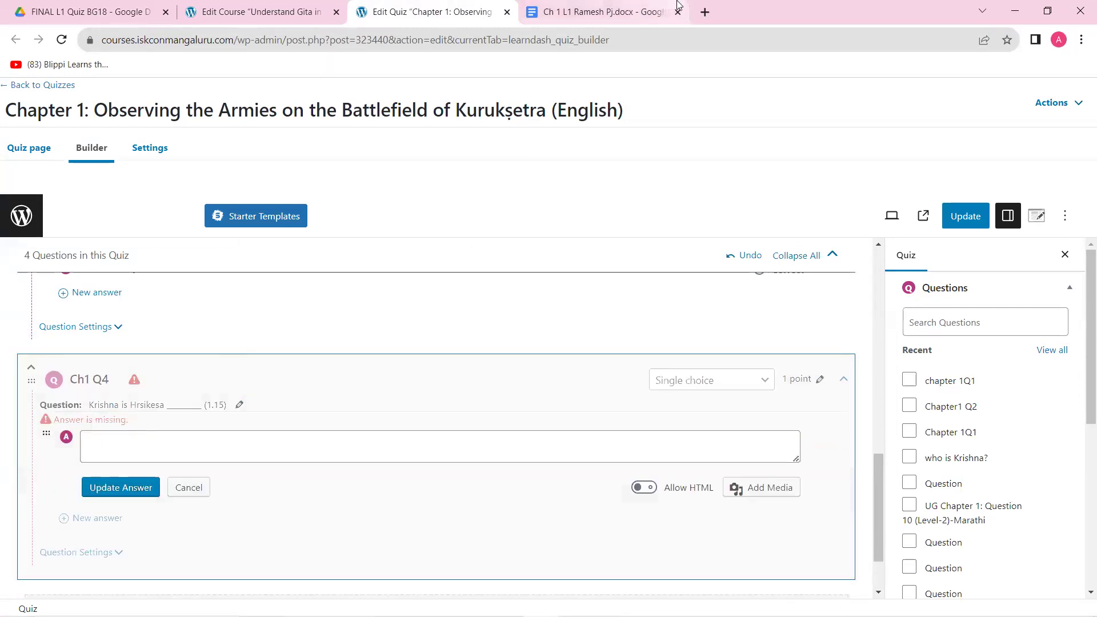
left_click(600, 7)
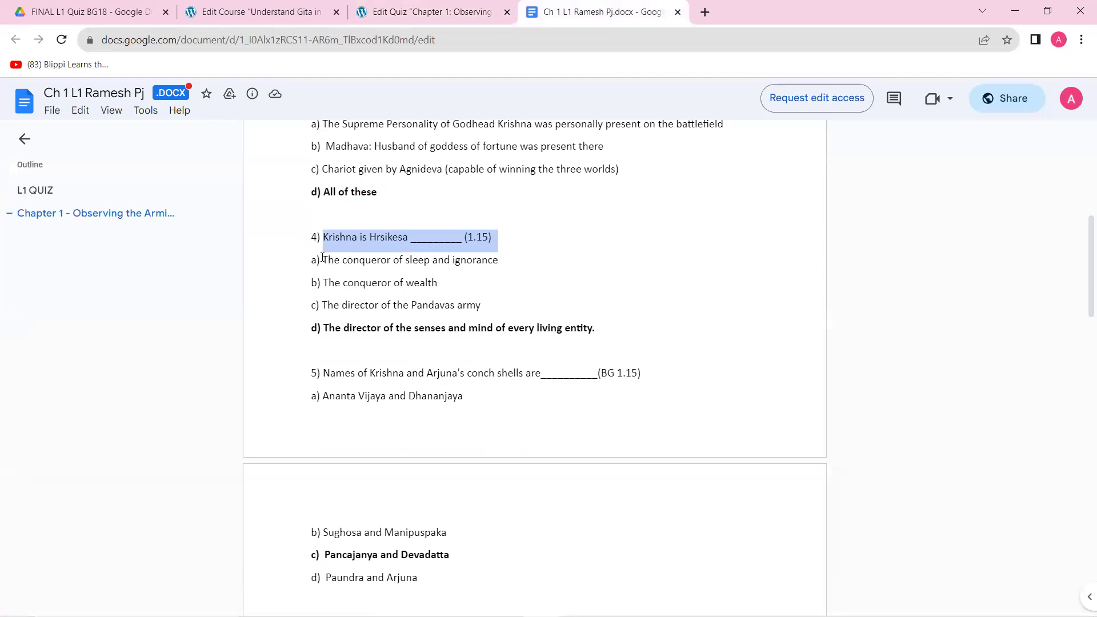
left_click_drag(323, 260, 502, 266)
key("ctrl+c")
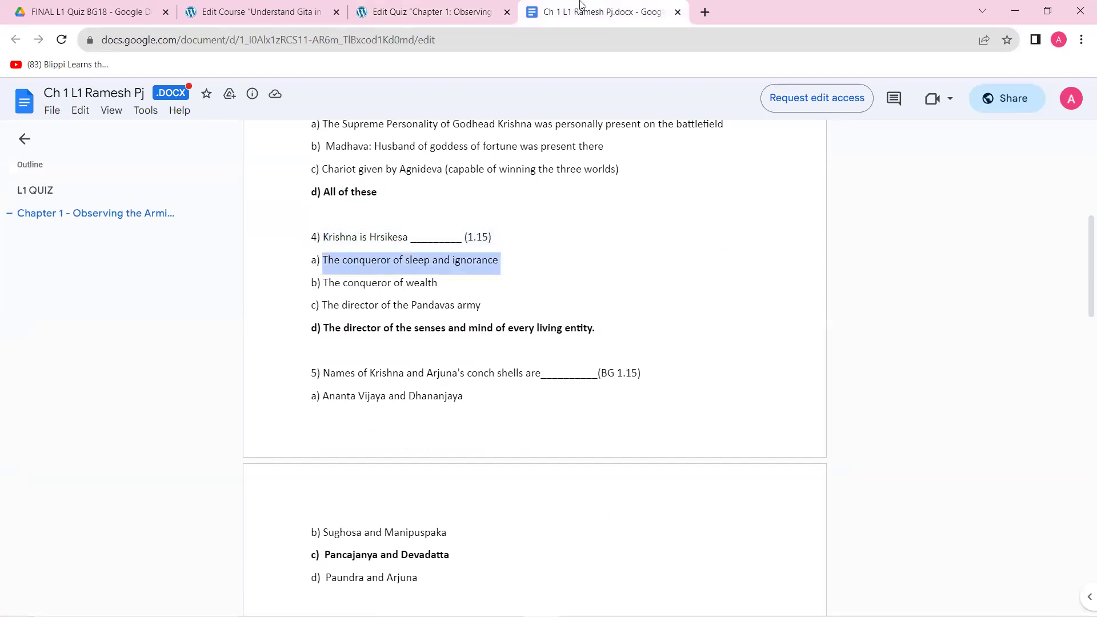
left_click(435, 11)
left_click(259, 437)
key("ctrl+v")
left_click(122, 487)
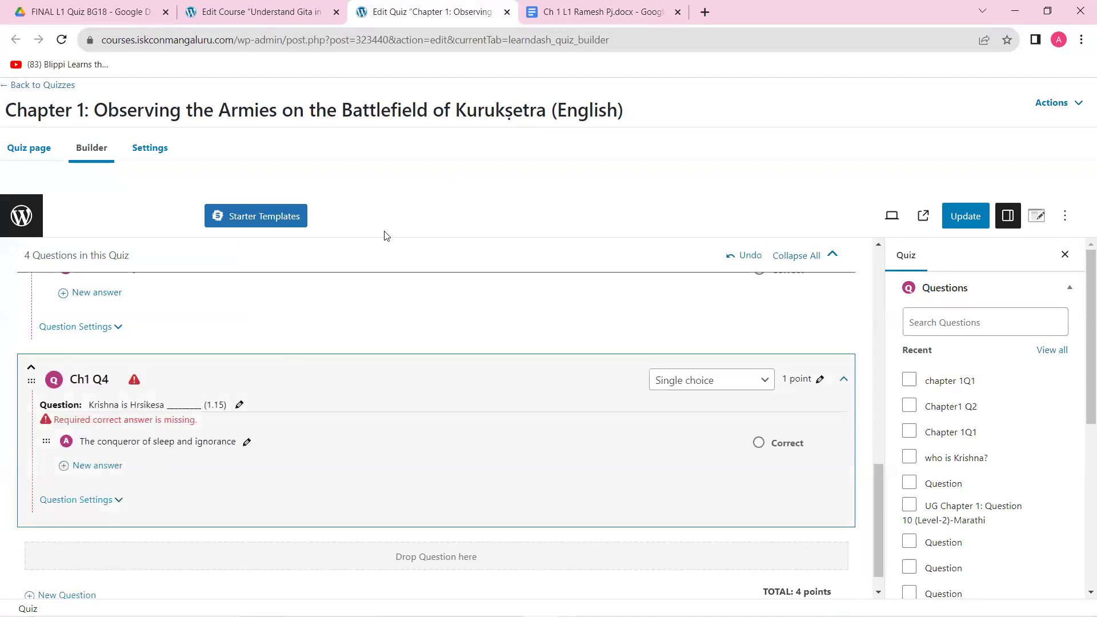
Add option b, "The conqueror of wealth", copied from the document as the second answer of Ch1 Q4
left_click(108, 467)
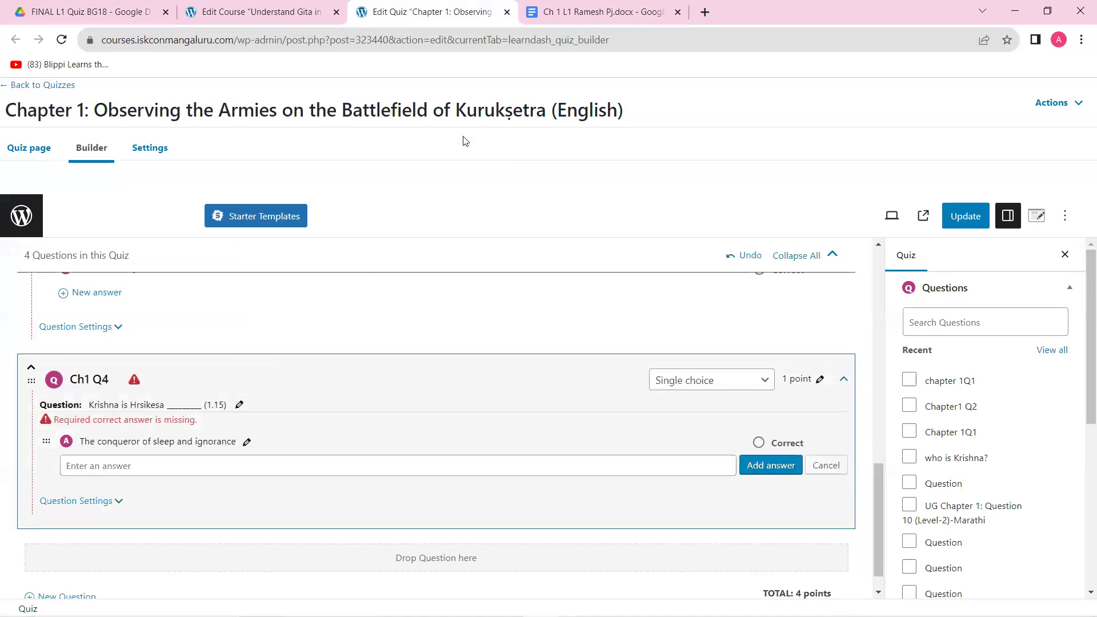
left_click(624, 14)
left_click_drag(324, 282, 437, 290)
key("ctrl+c")
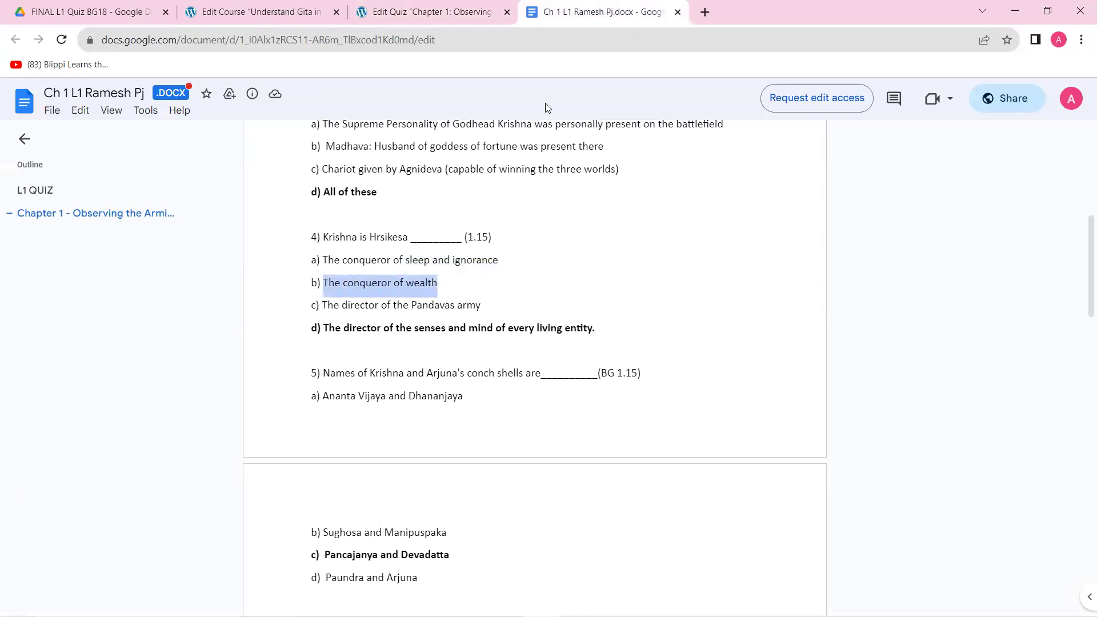
left_click(431, 12)
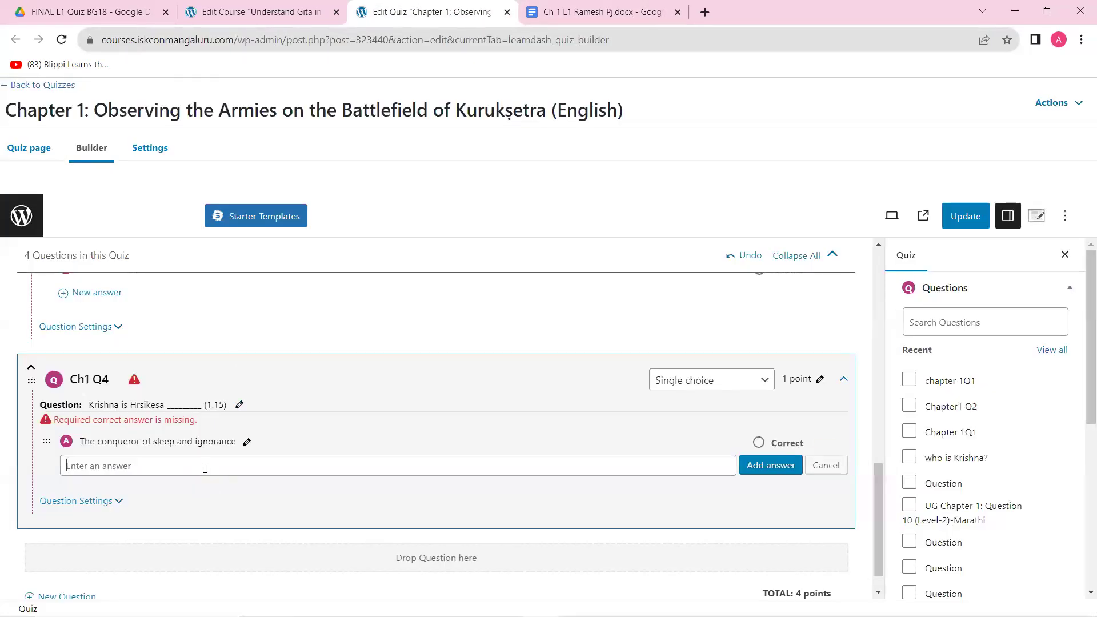
key("ctrl+v")
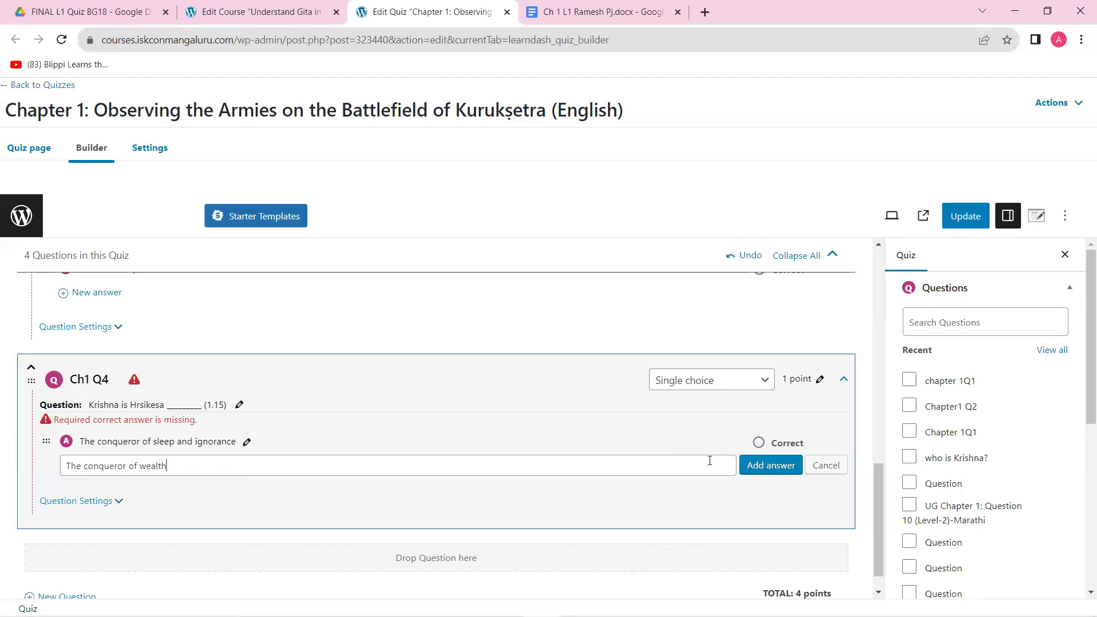
Add option c, "The director of the Pandavas army", copied from the document as the third answer of Ch1 Q4
left_click(607, 12)
left_click_drag(324, 305, 491, 302)
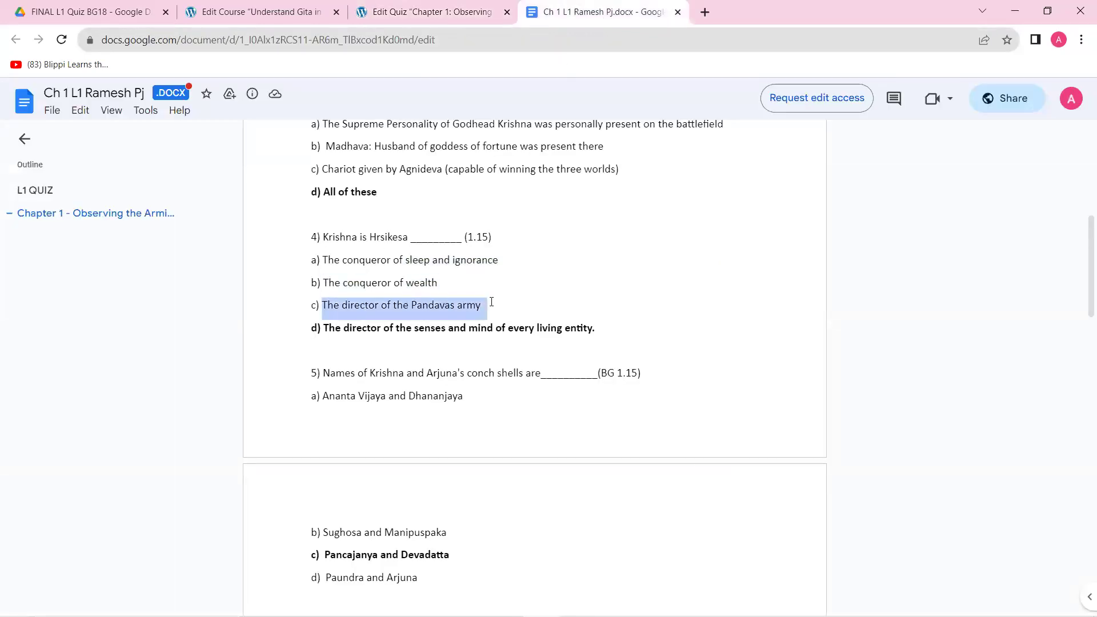
key("ctrl+c")
left_click(514, 6)
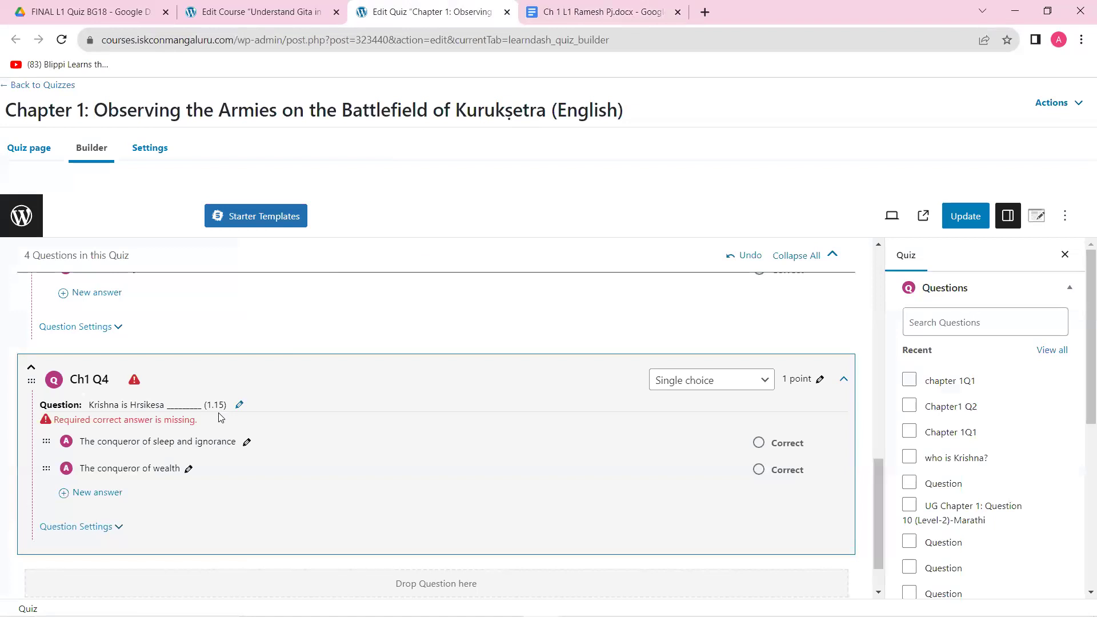
left_click(115, 492)
key("ctrl+v")
left_click_drag(778, 481, 66, 494)
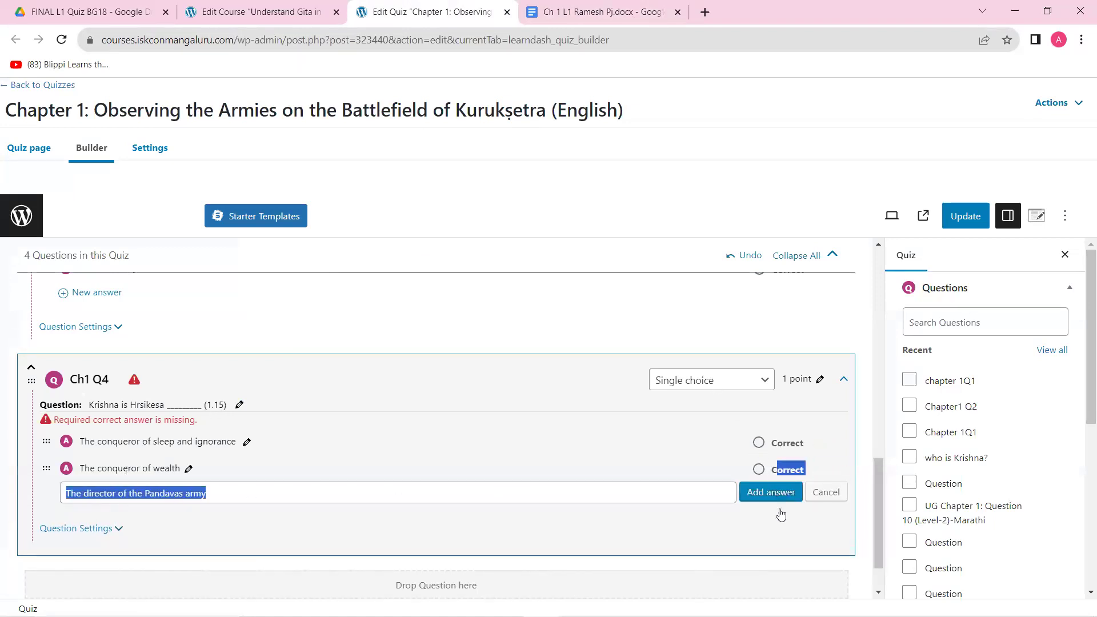
key("Return")
Copy option d, "The director of the senses and mind of every living entity.", into Ch1 Q4 as the fourth answer and mark it correct
left_click(594, 13)
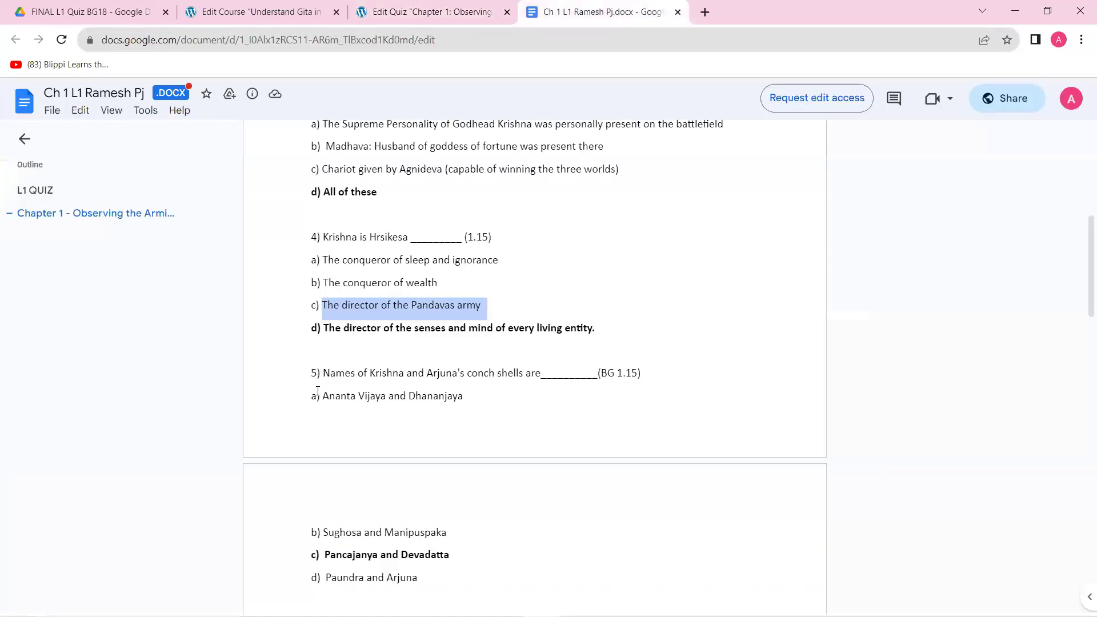
left_click_drag(326, 328, 598, 326)
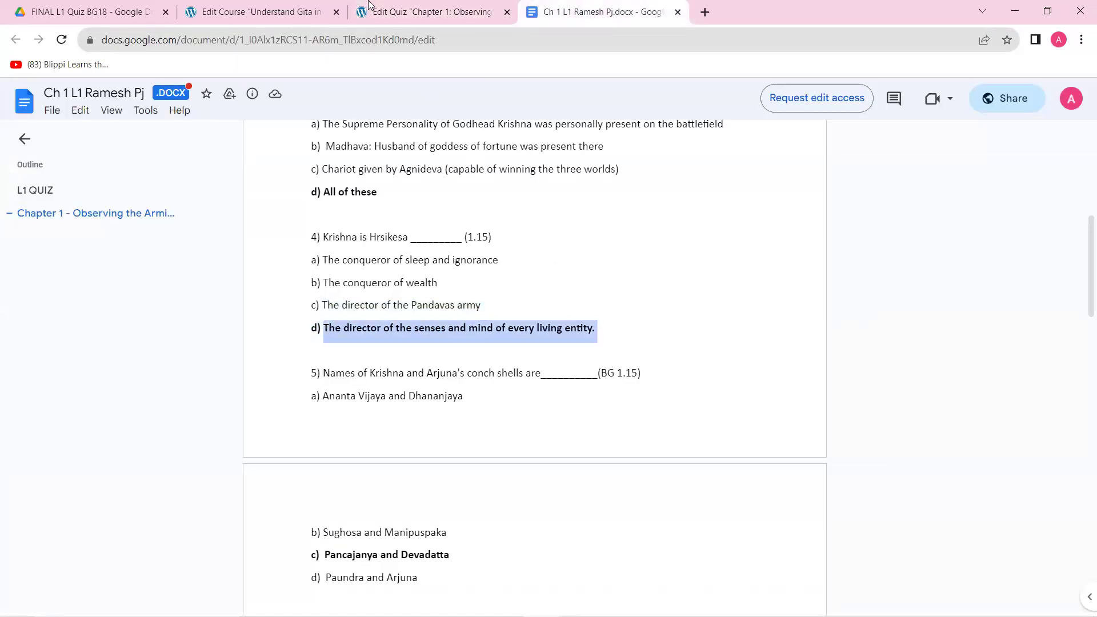
left_click(426, 12)
left_click(107, 521)
key("ctrl+v")
left_click(761, 521)
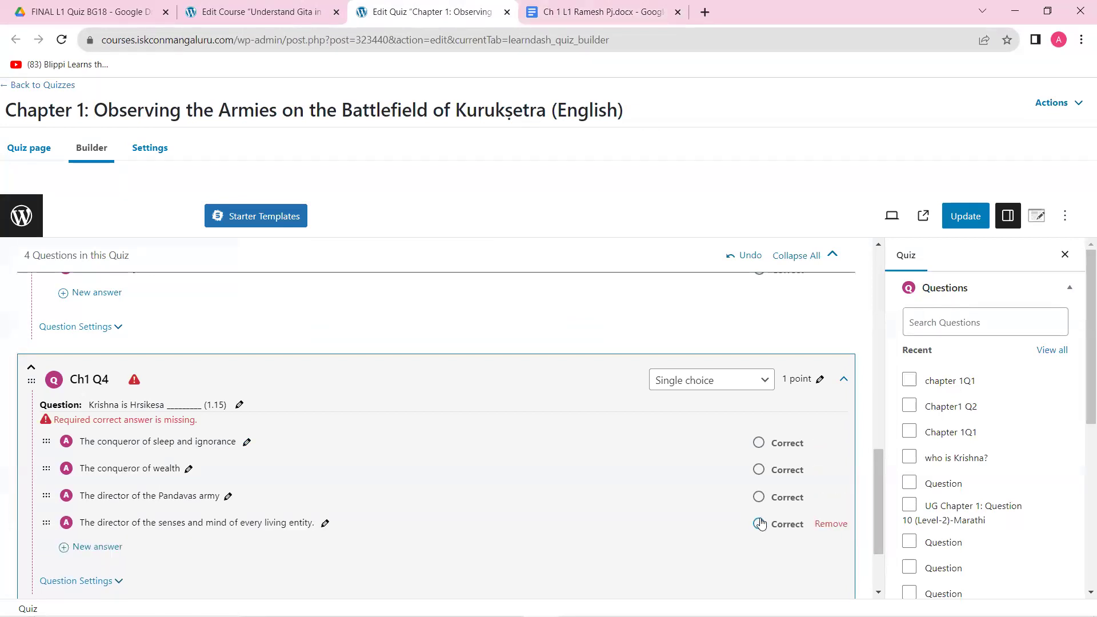
left_click(758, 525)
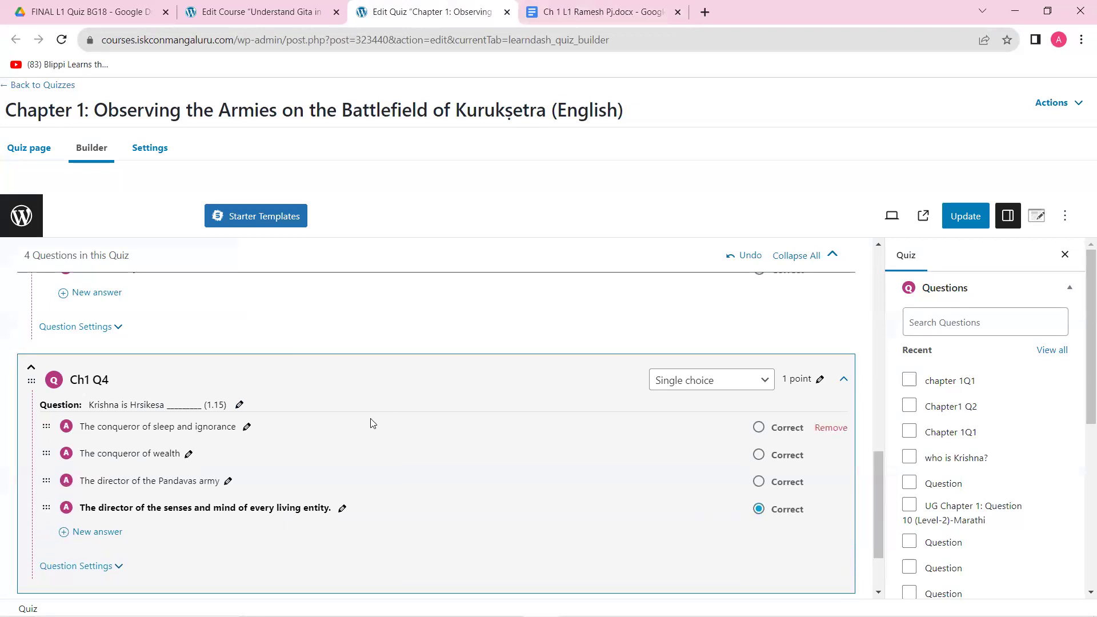
Add a new quiz question titled "Ch1Q5" below Ch1 Q4
scroll(374, 423, "down", 3)
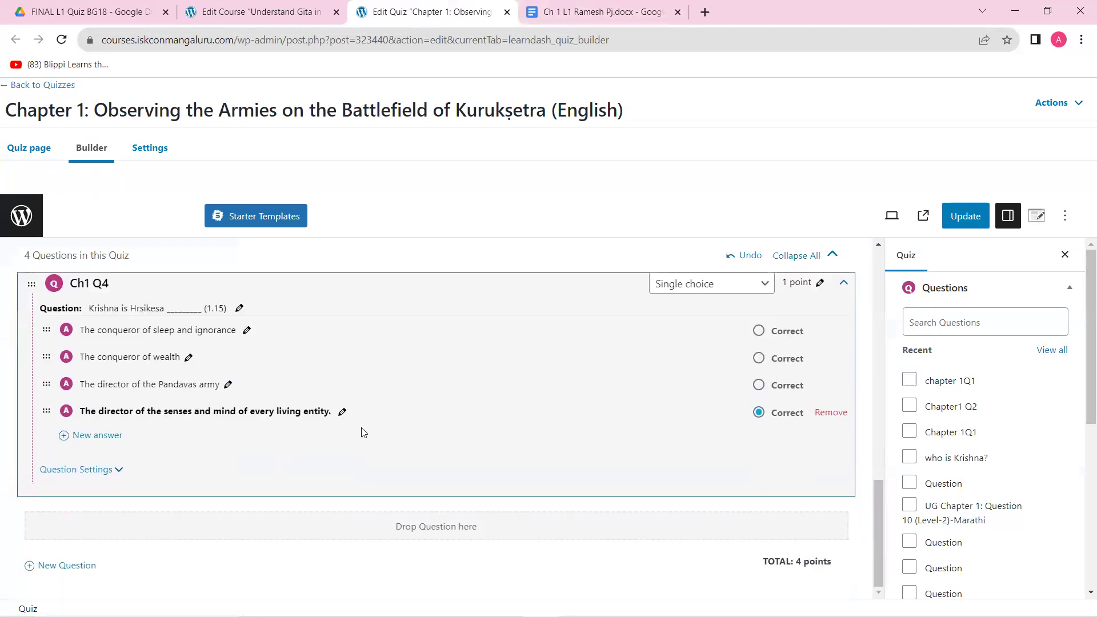
left_click(69, 565)
type("Ch1Q5")
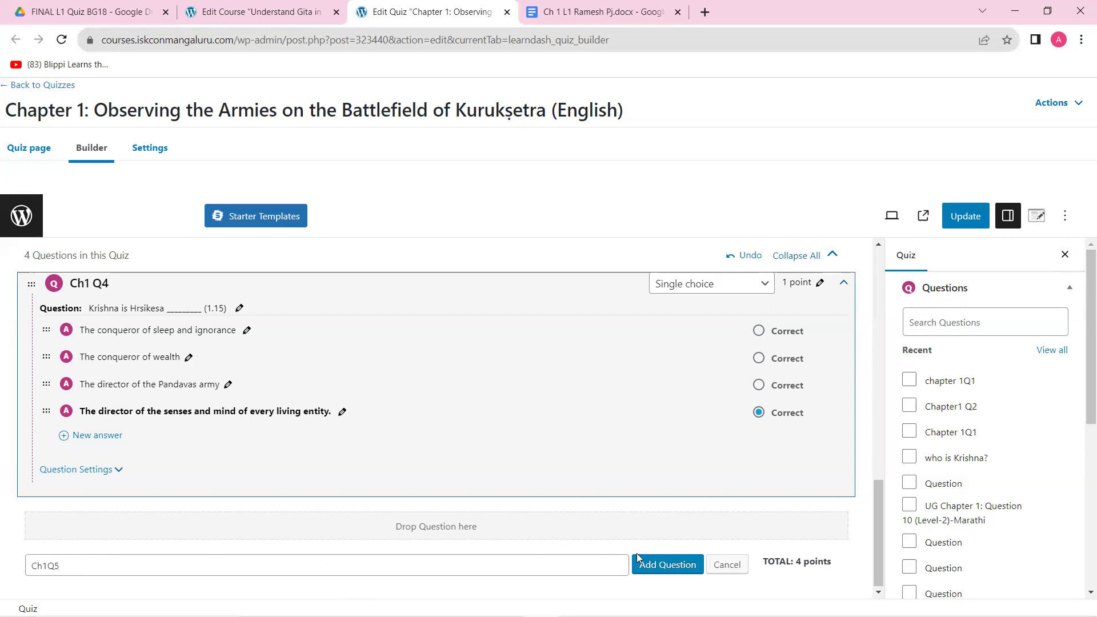
left_click(669, 565)
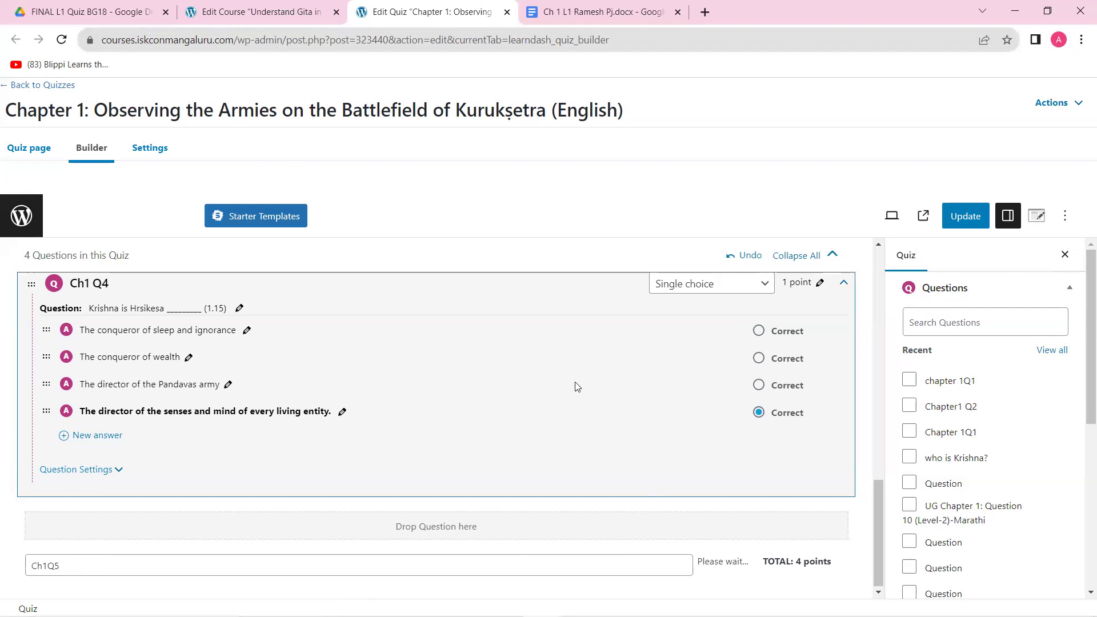
Copy the text of question 5, "Names of Krishna and Arjuna's conch shells are__________(BG 1.15)", from the document and return to the quiz builder
left_click(566, 14)
scroll(435, 540, "down", 15)
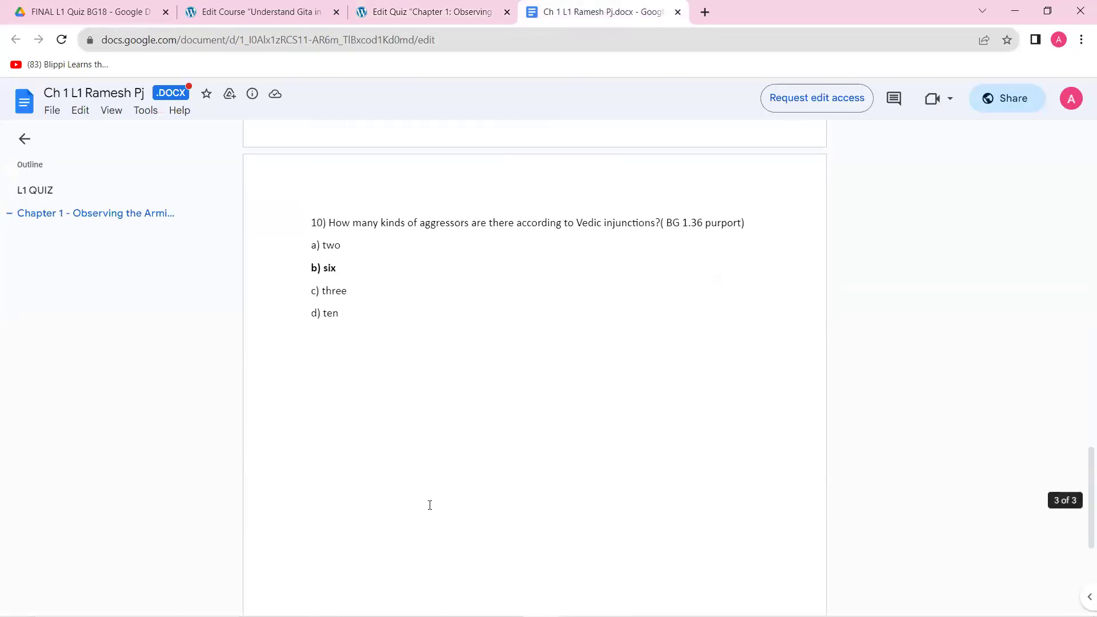
scroll(430, 505, "up", 12)
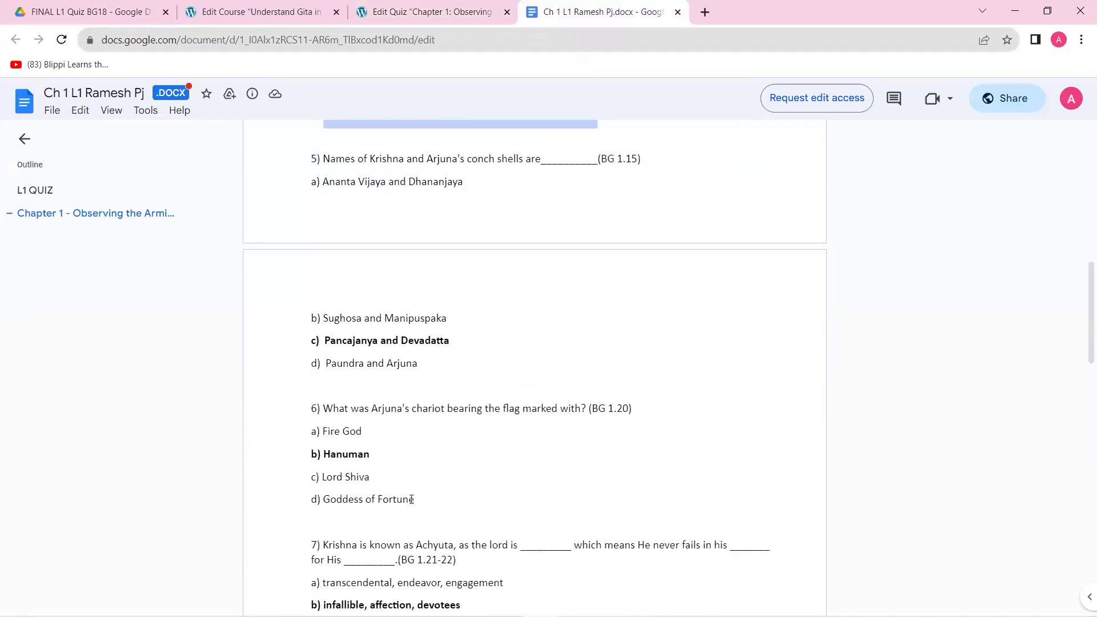
scroll(323, 238, "up", 1)
left_click_drag(325, 231, 646, 235)
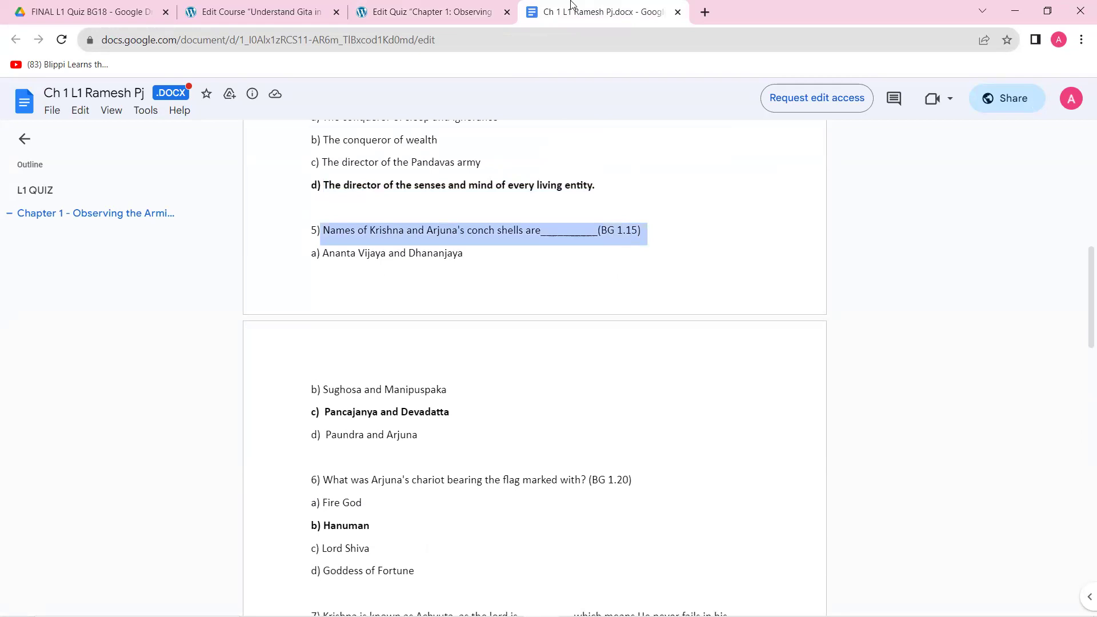
left_click(426, 12)
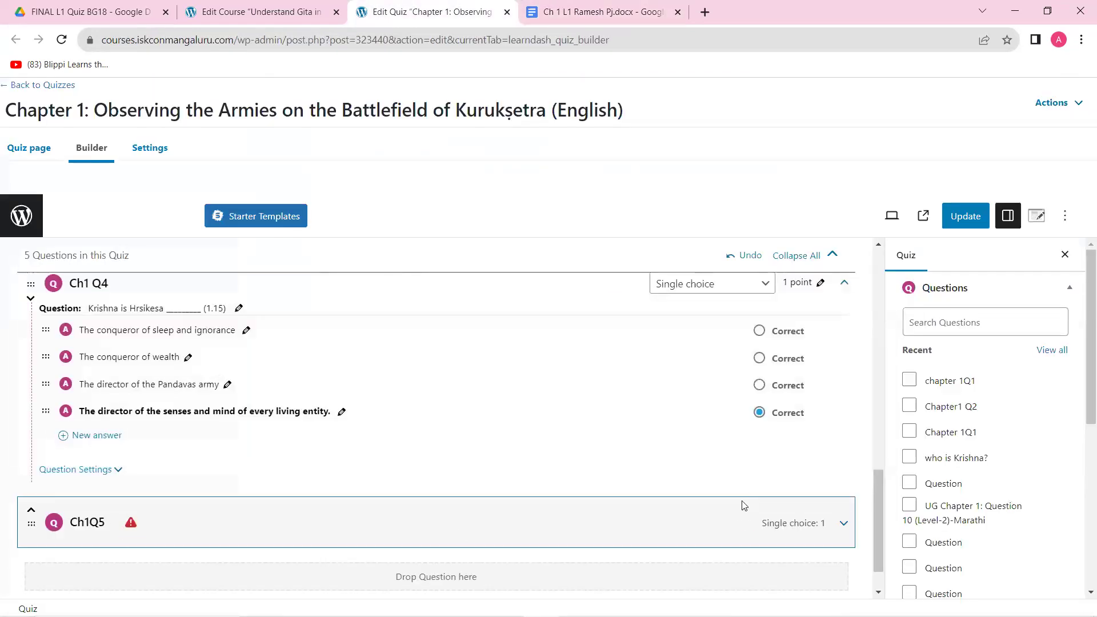
Expand Ch1Q5 and save the copied "Names of Krishna and Arjuna's conch shells are__________(BG 1.15)" as its question text
mouse_move(658, 526)
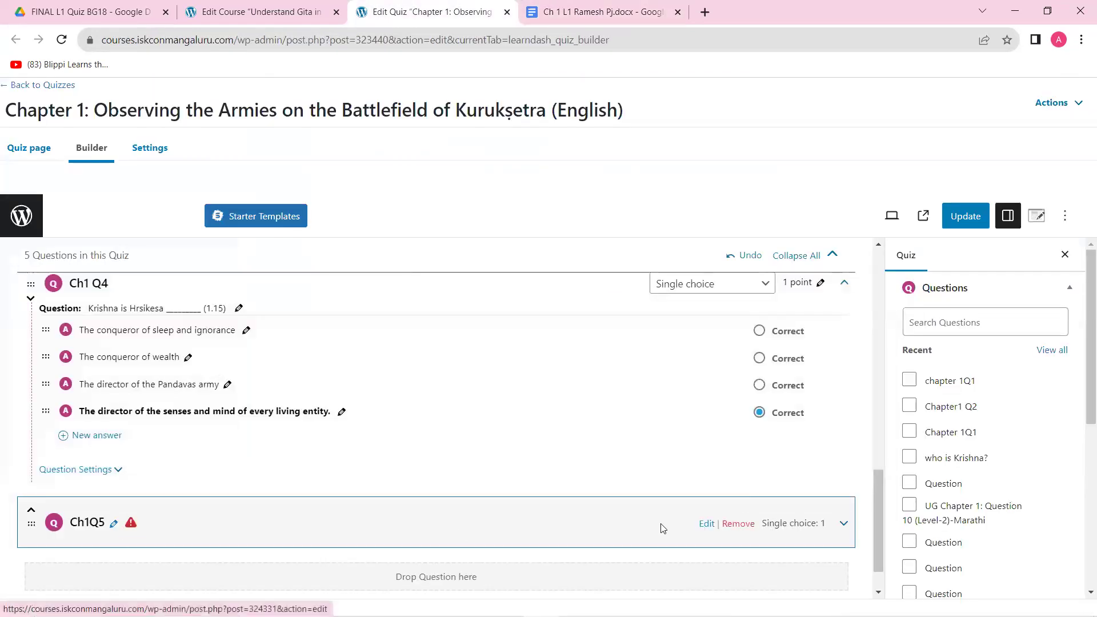
left_click(706, 524)
left_click(673, 122)
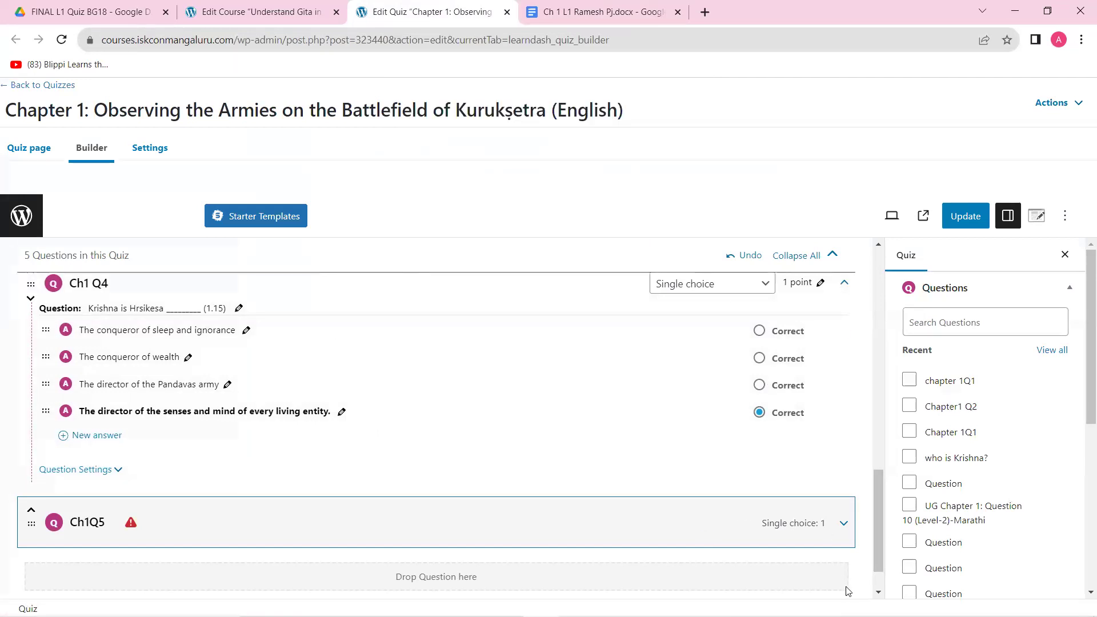
left_click(844, 524)
scroll(842, 527, "down", 3)
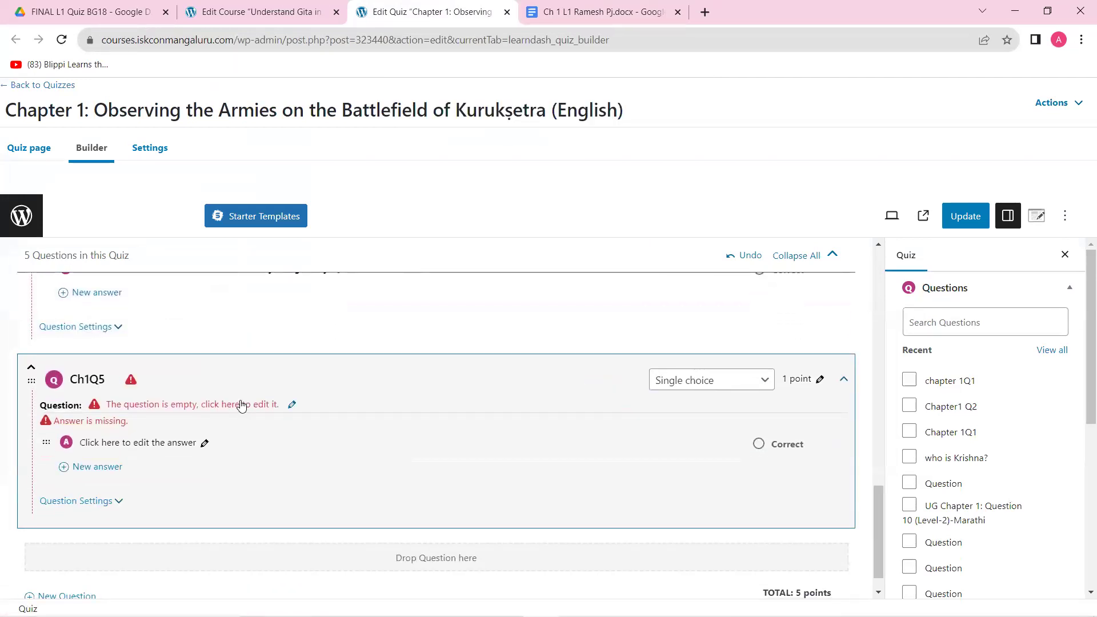
left_click(274, 404)
type("Names of Krishna and Arjuna's conch shells are___________(BG 1.15)")
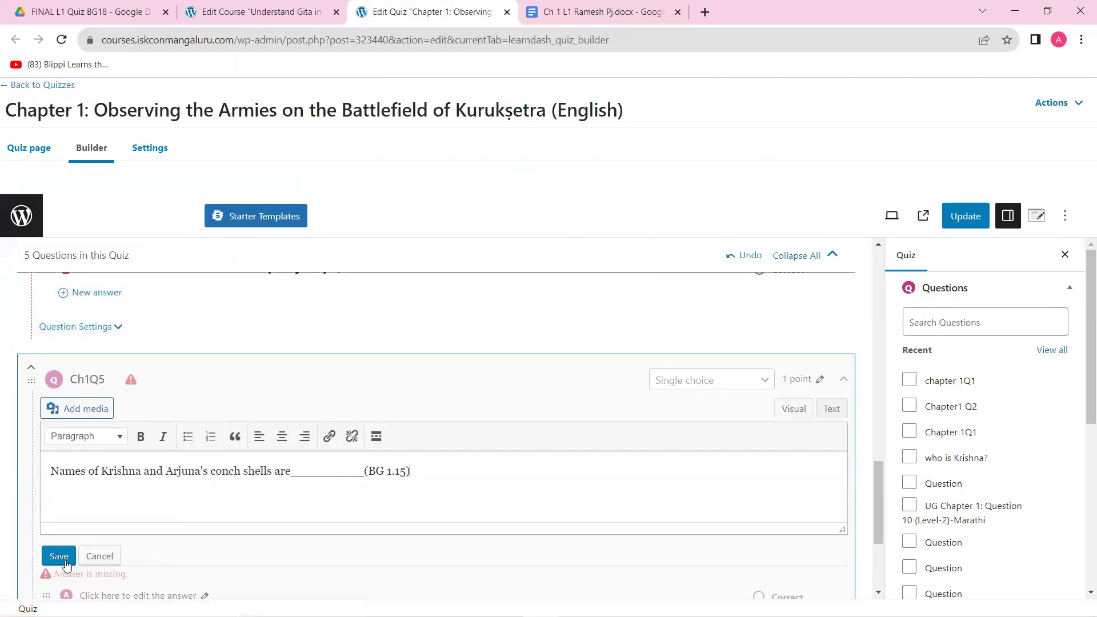
left_click(59, 556)
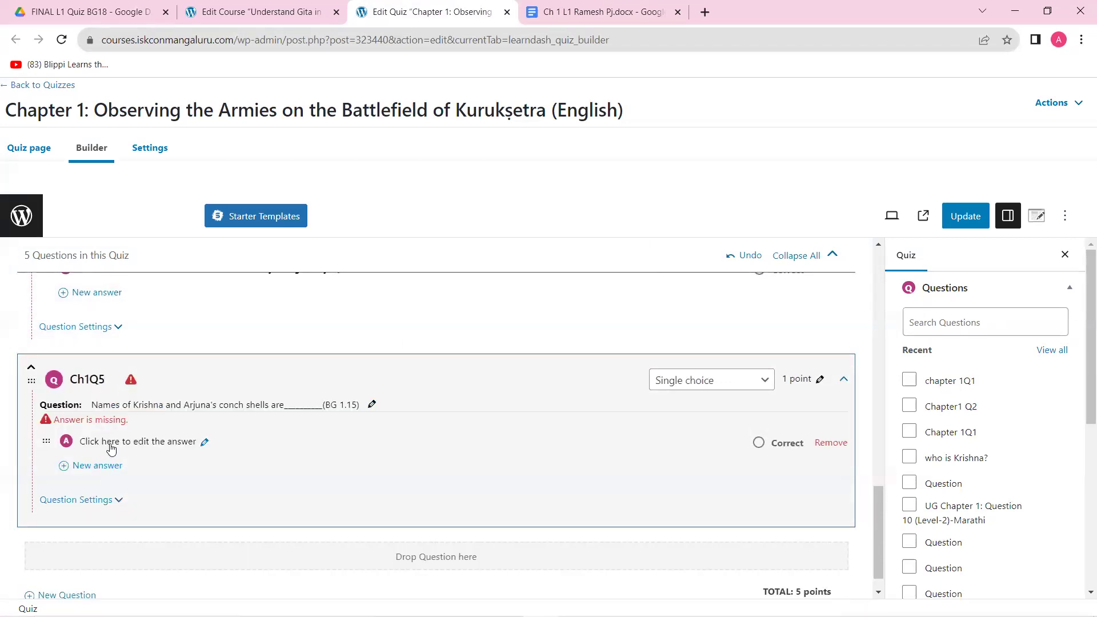
Copy option a, "Ananta Vijaya and Dhananjaya", from the document into the first answer of Ch1Q5
left_click(111, 447)
left_click(580, 19)
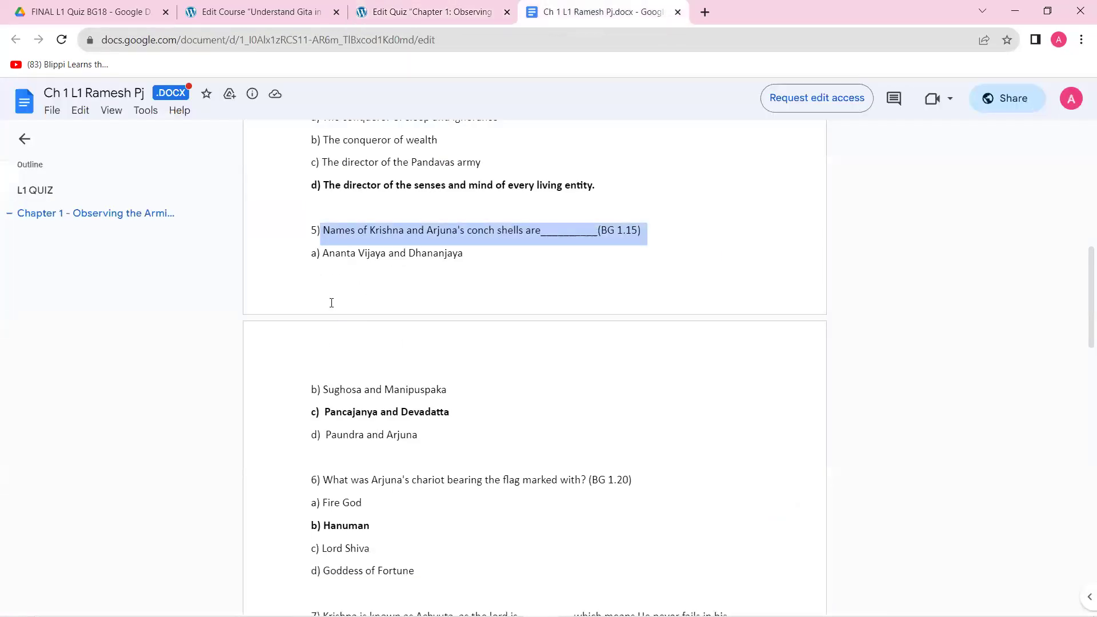
left_click_drag(319, 254, 465, 253)
key("ctrl+c")
left_click(433, 12)
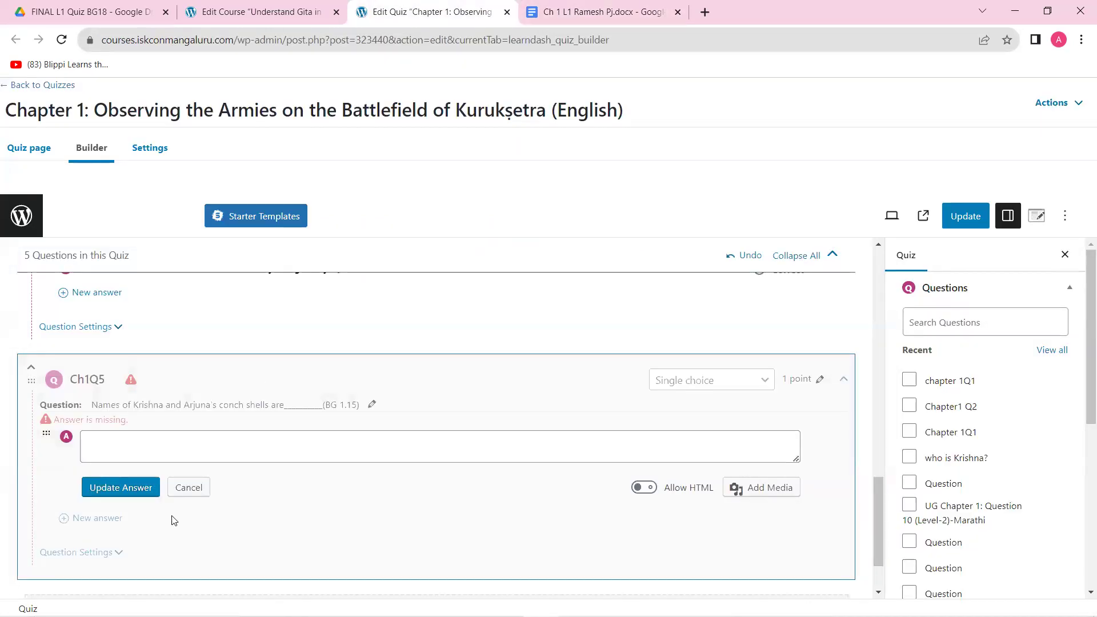
left_click(172, 437)
key("ctrl+v")
left_click(121, 488)
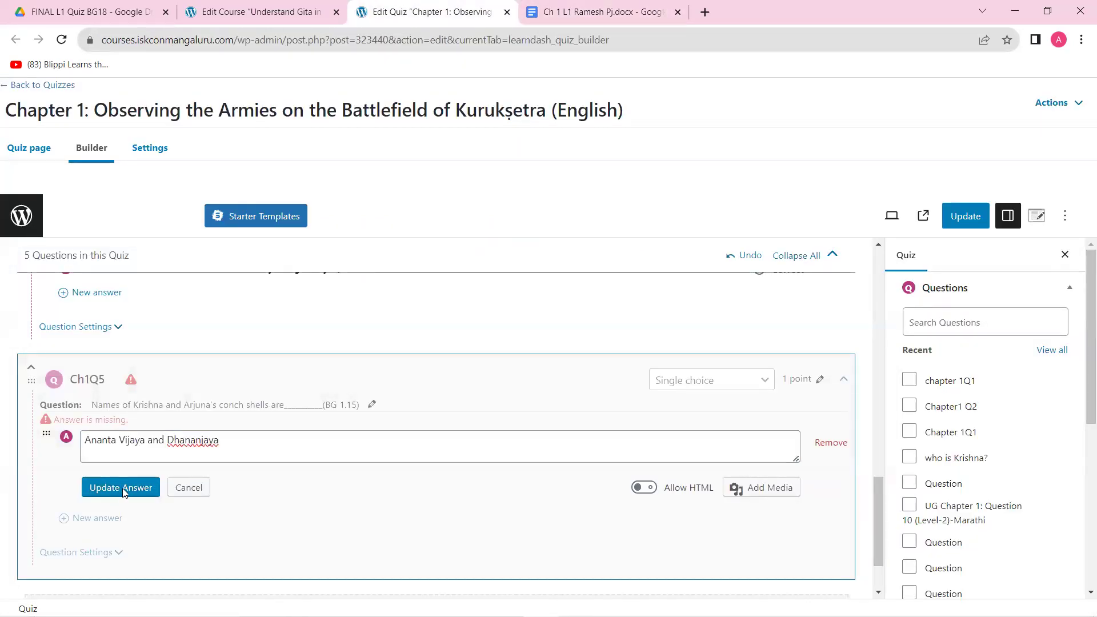
Add option b, "Sughosa and Manipuspaka", copied from the document as the second answer of Ch1Q5
left_click(599, 13)
left_click_drag(324, 391, 465, 388)
key("ctrl+c")
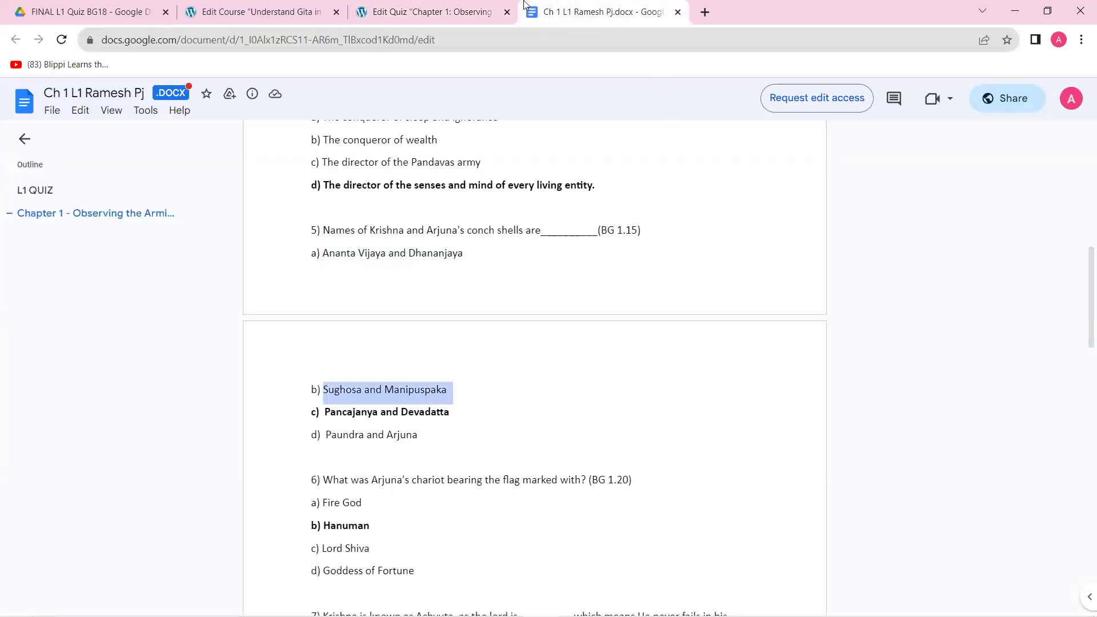
left_click(432, 11)
left_click(100, 473)
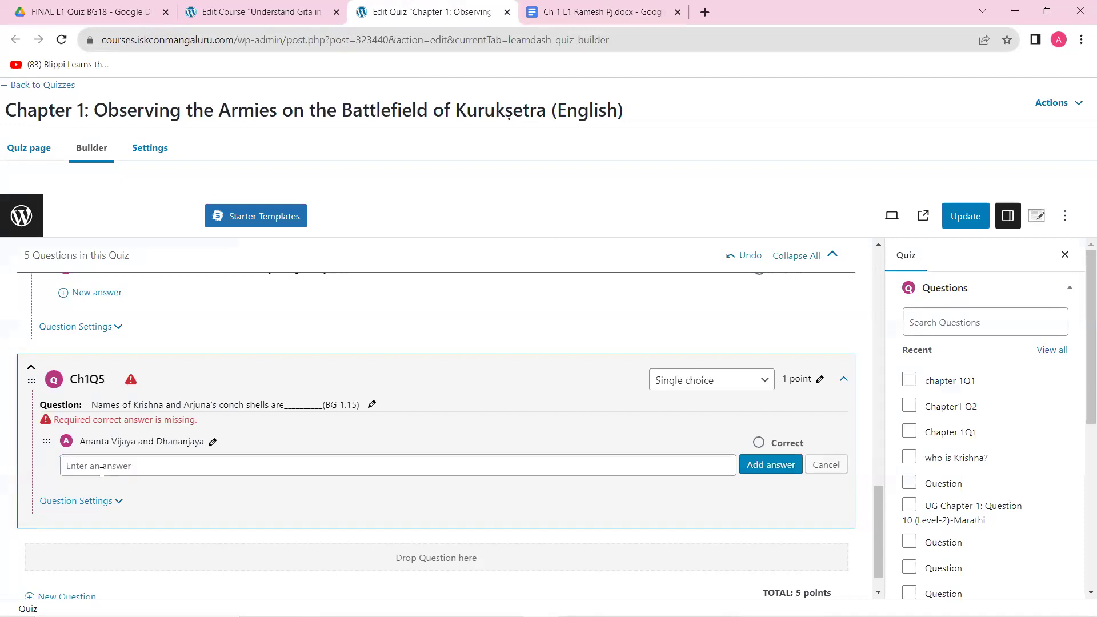
key("ctrl+v")
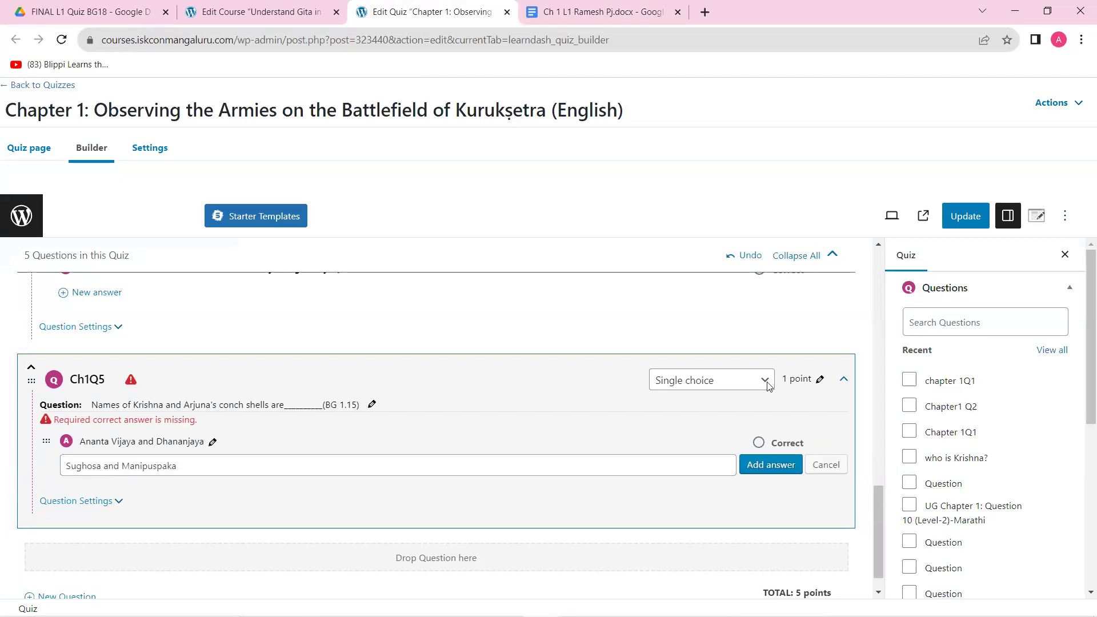
key("Return")
Add option c, "Pancajanya and Devadatta", copied from the document as the third answer of Ch1Q5
left_click(602, 12)
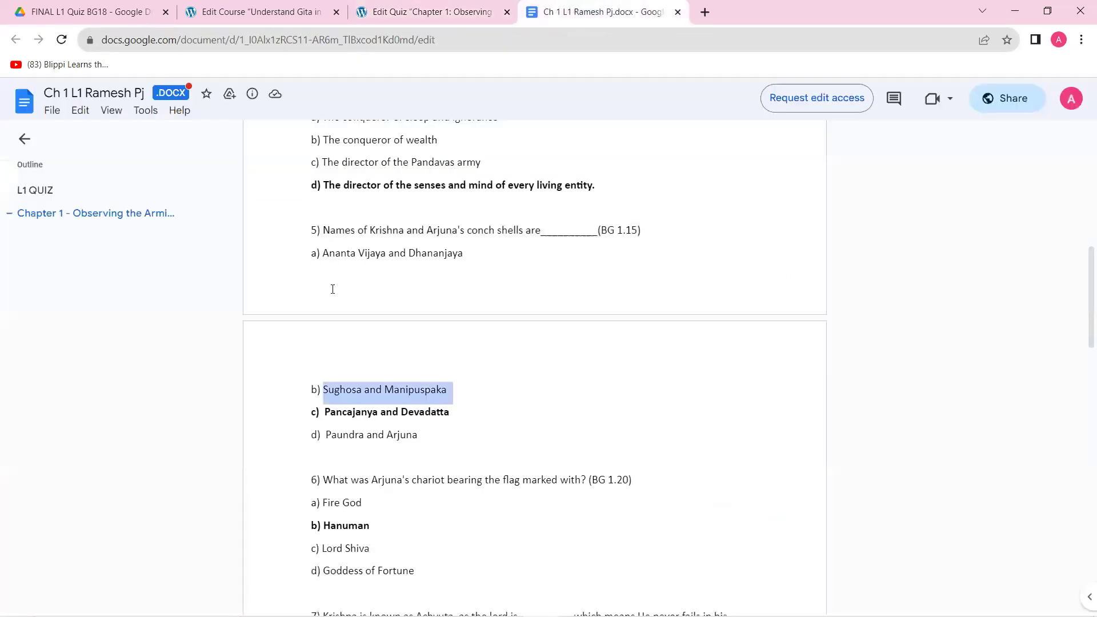
left_click_drag(327, 413, 456, 422)
key("ctrl+c")
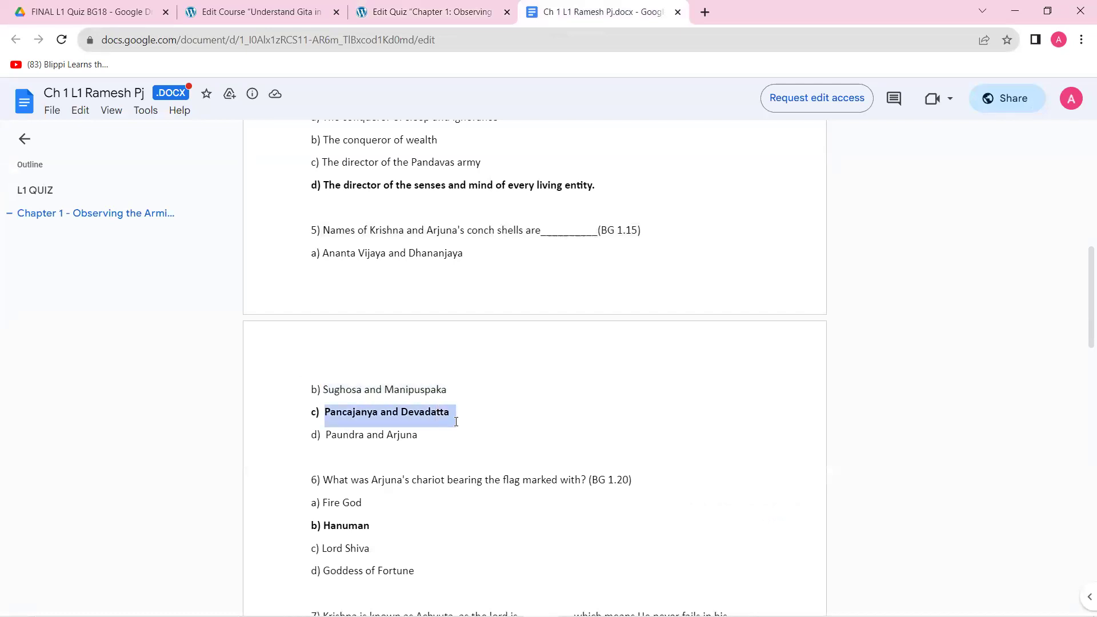
left_click(408, 8)
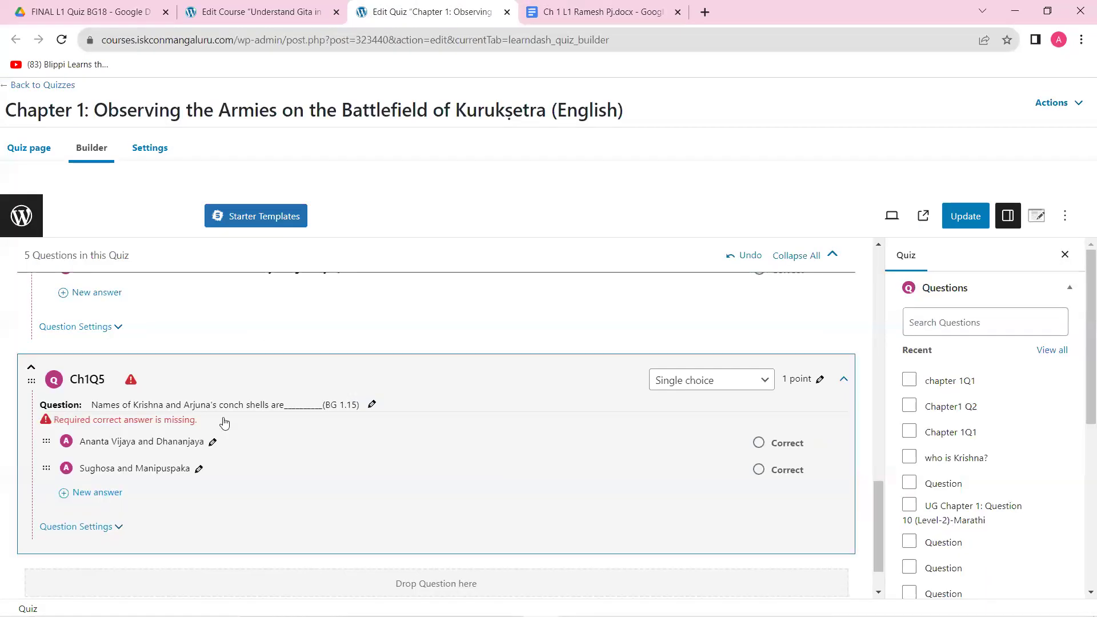
left_click(102, 499)
key("ctrl+v")
left_click(768, 492)
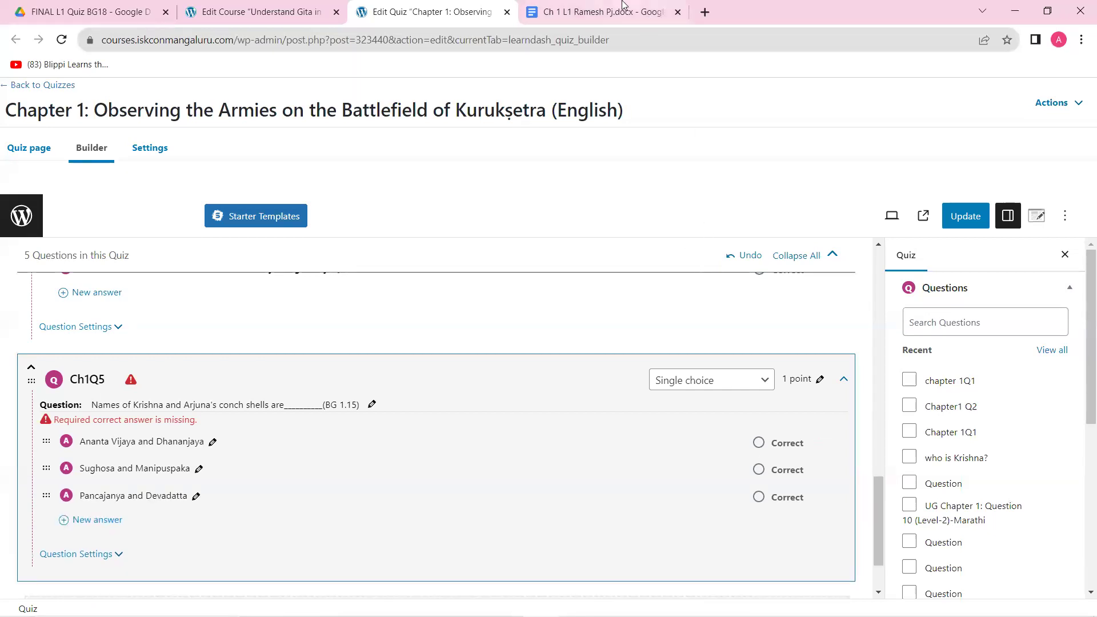
Add option d, "Paundra and Arjuna", copied from the document as the fourth answer of Ch1Q5
left_click(623, 7)
left_click_drag(327, 439, 419, 438)
key("ctrl+c")
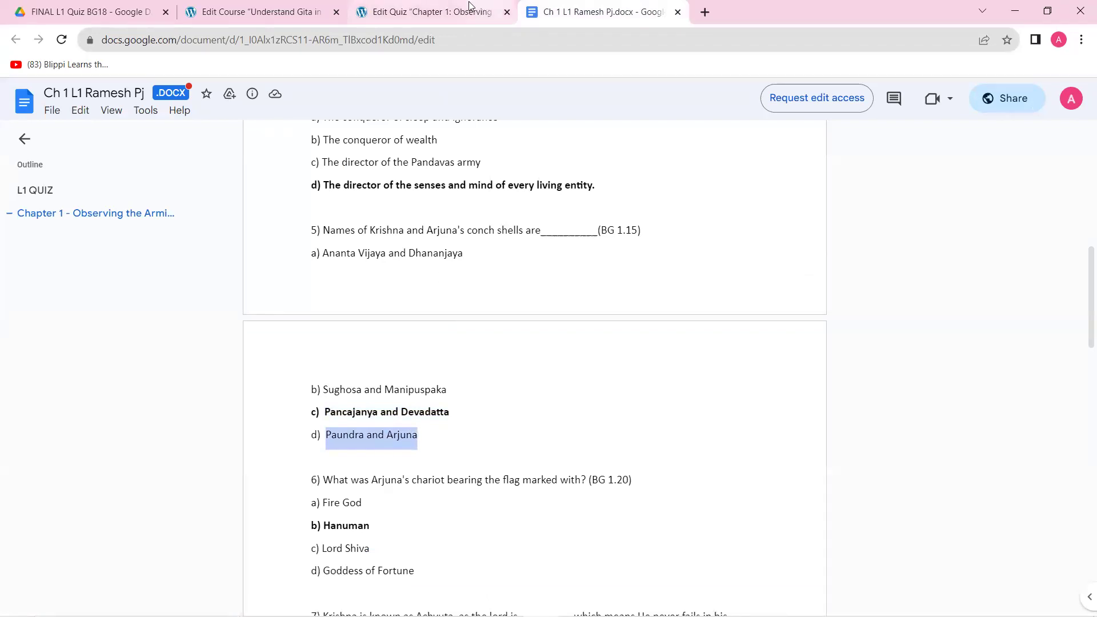
left_click(428, 12)
left_click(100, 521)
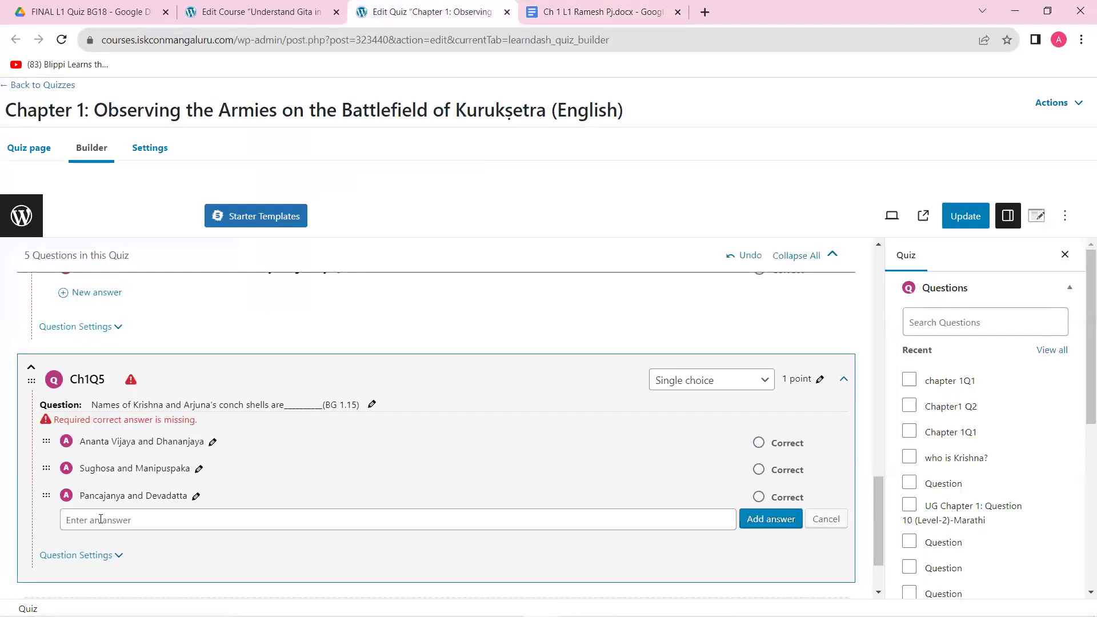
key("ctrl+v")
left_click(768, 528)
Check the document's answer to question 5, mark "Pancajanya and Devadatta" as correct in Ch1Q5, and update the quiz
left_click(583, 9)
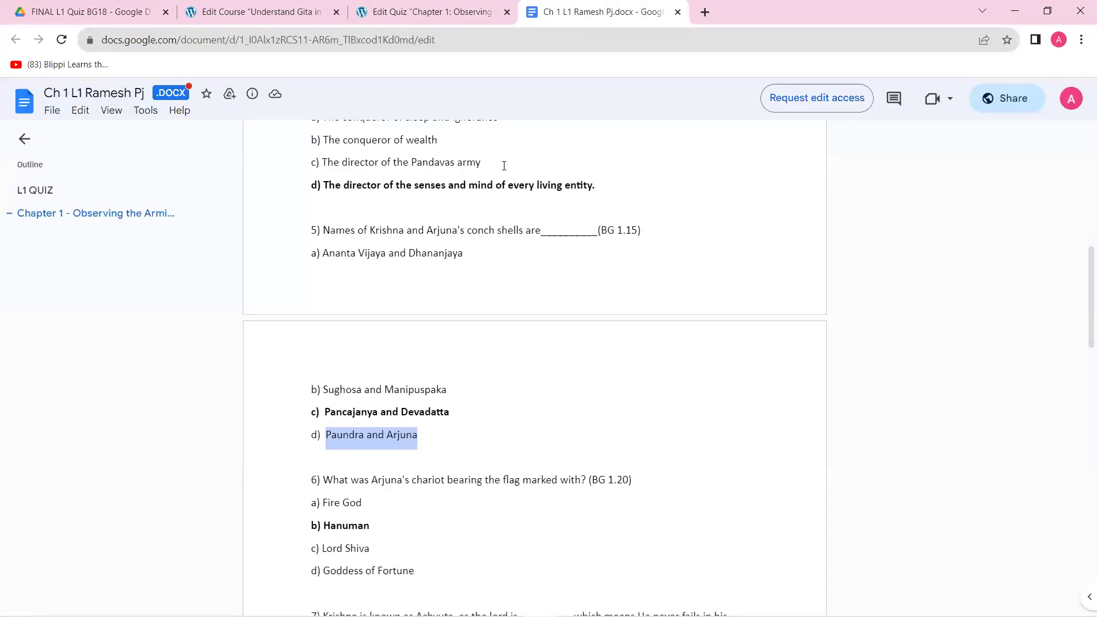
left_click(414, 11)
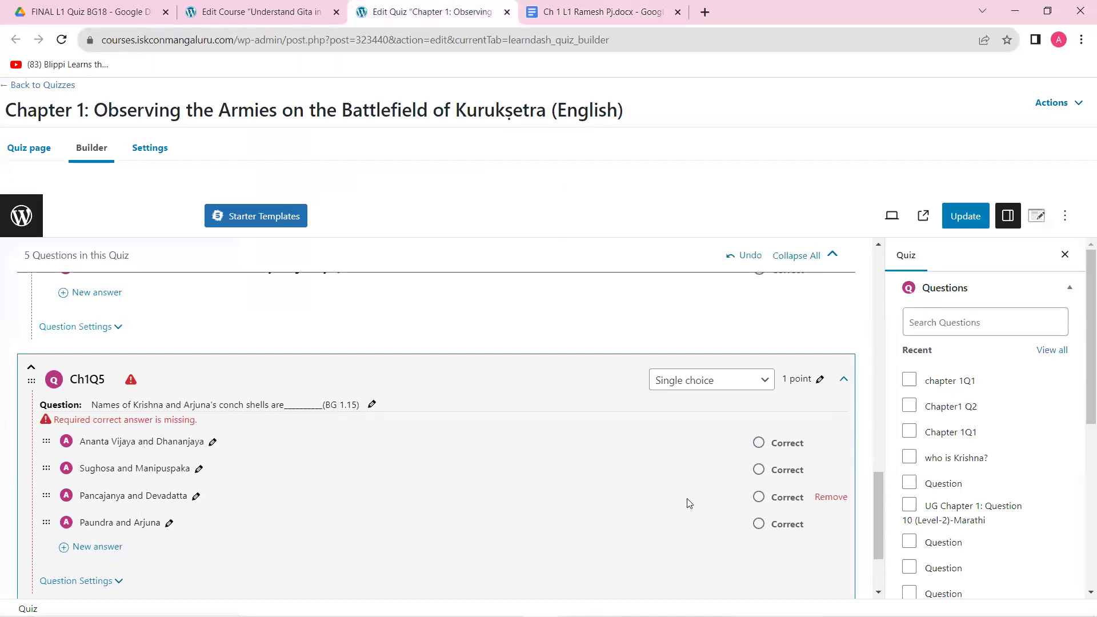
left_click(758, 497)
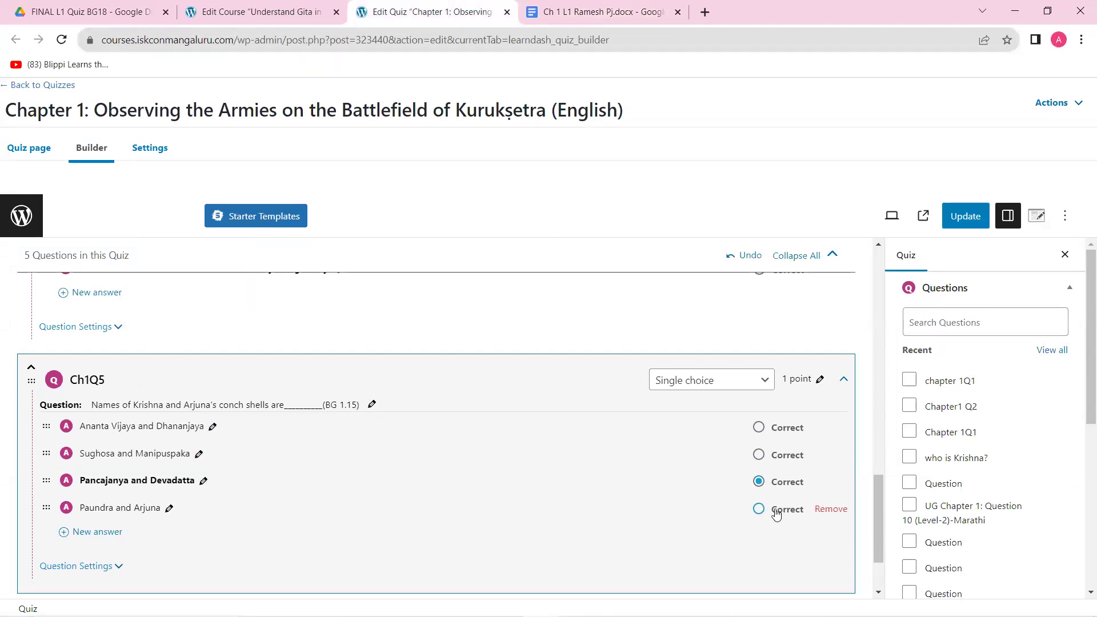
left_click(966, 216)
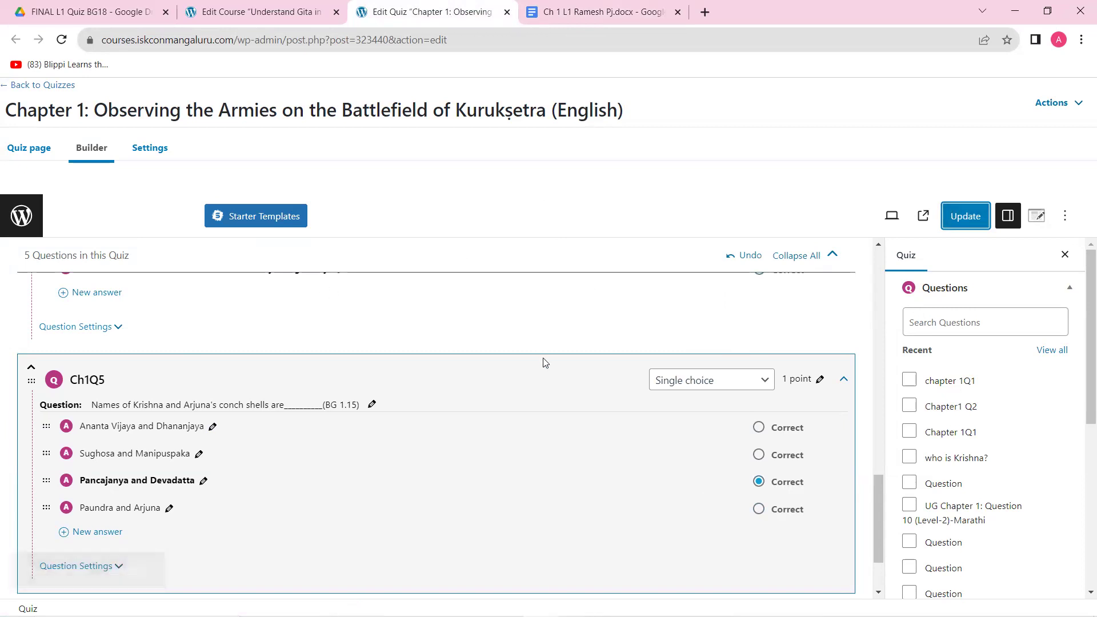
Review the entered questions Ch1 Q4 and Ch1Q5 and the remaining Chapter 1 questions in the source document
scroll(544, 361, "down", 2)
scroll(300, 383, "up", 15)
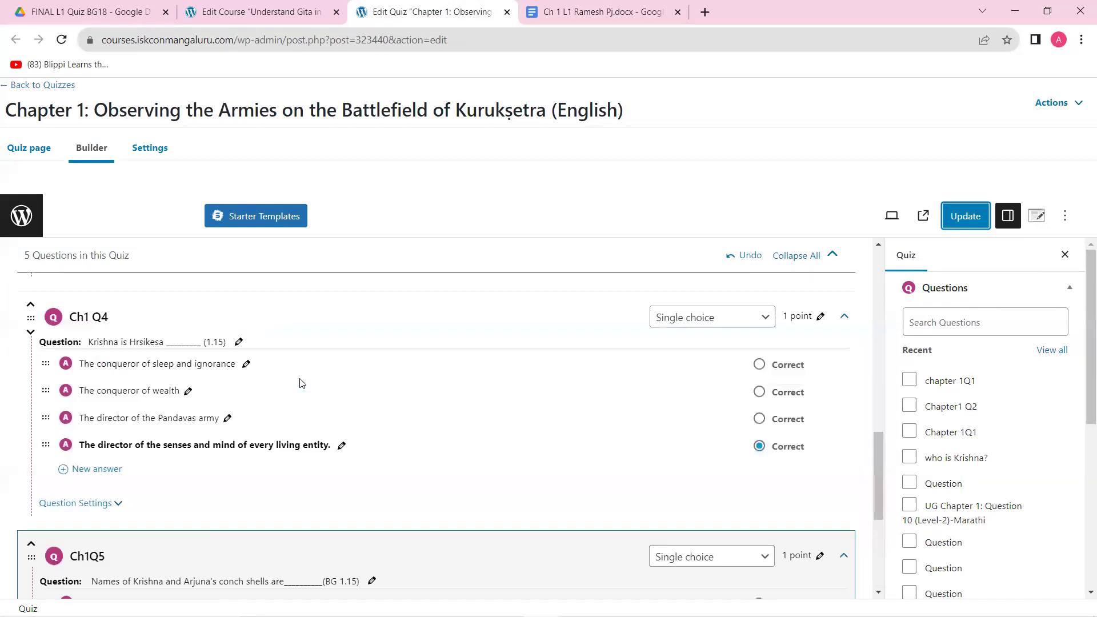
scroll(303, 383, "down", 10)
scroll(305, 381, "down", 8)
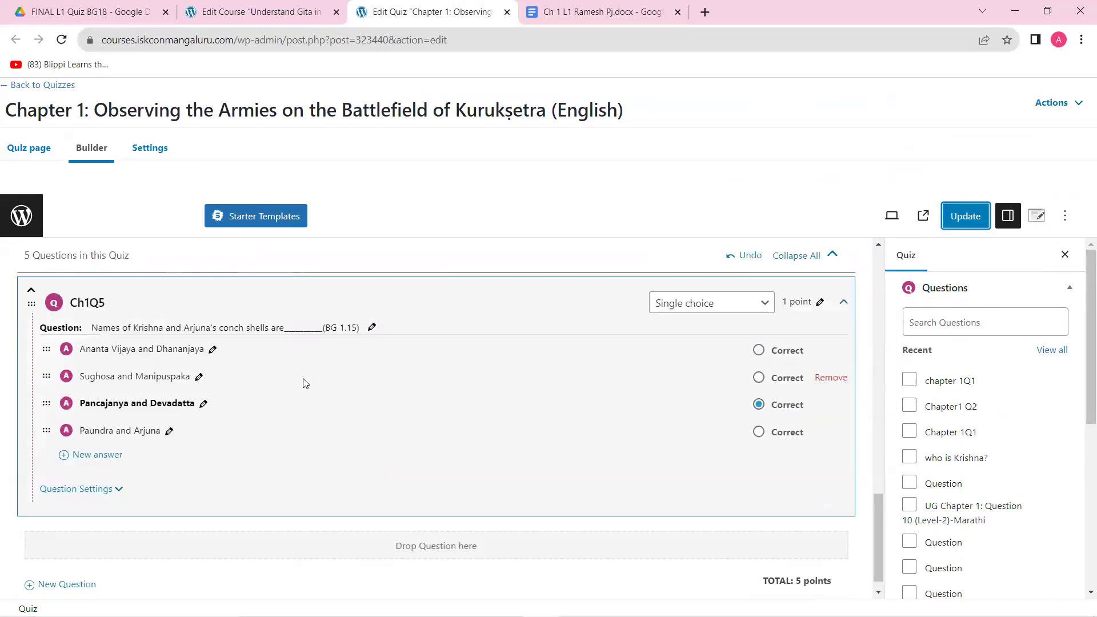
left_click(616, 9)
scroll(424, 372, "down", 20)
scroll(428, 375, "up", 20)
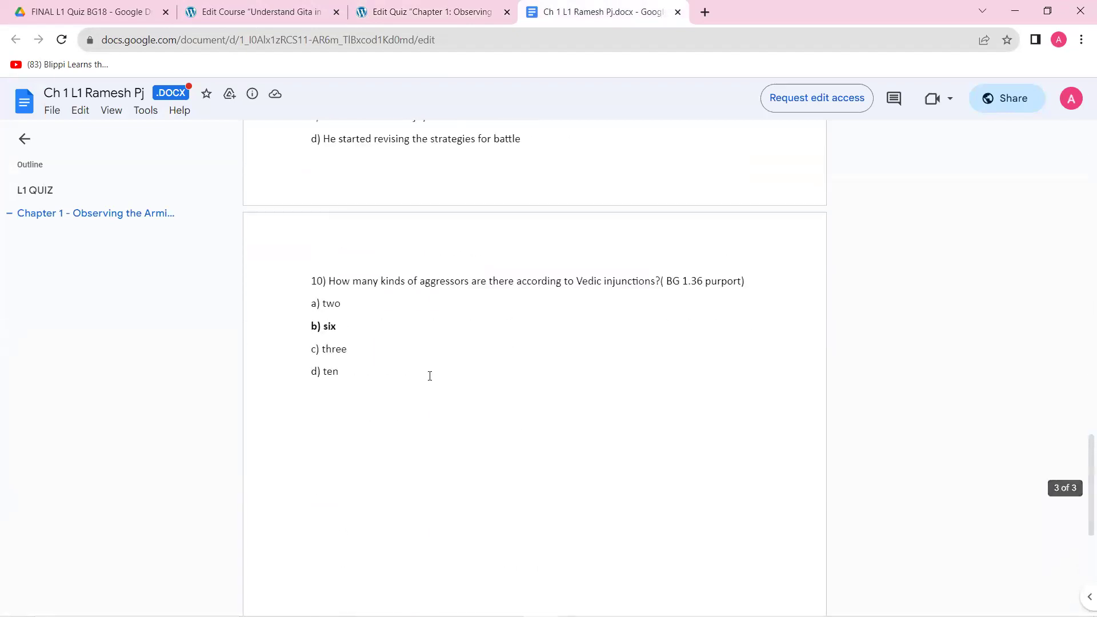
scroll(484, 154, "up", 1)
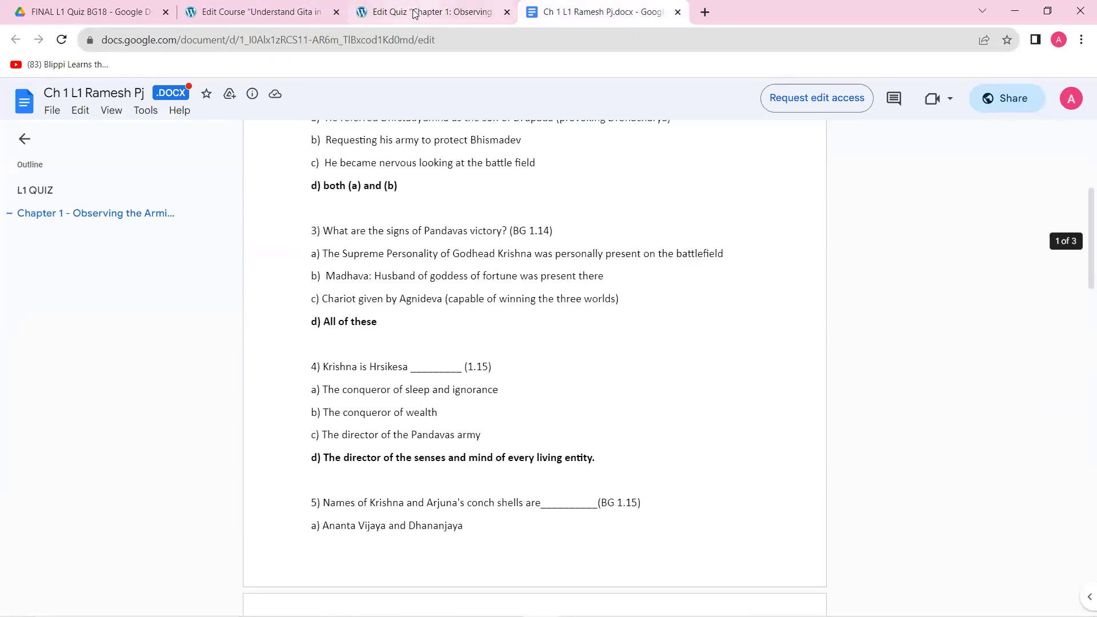
left_click(415, 12)
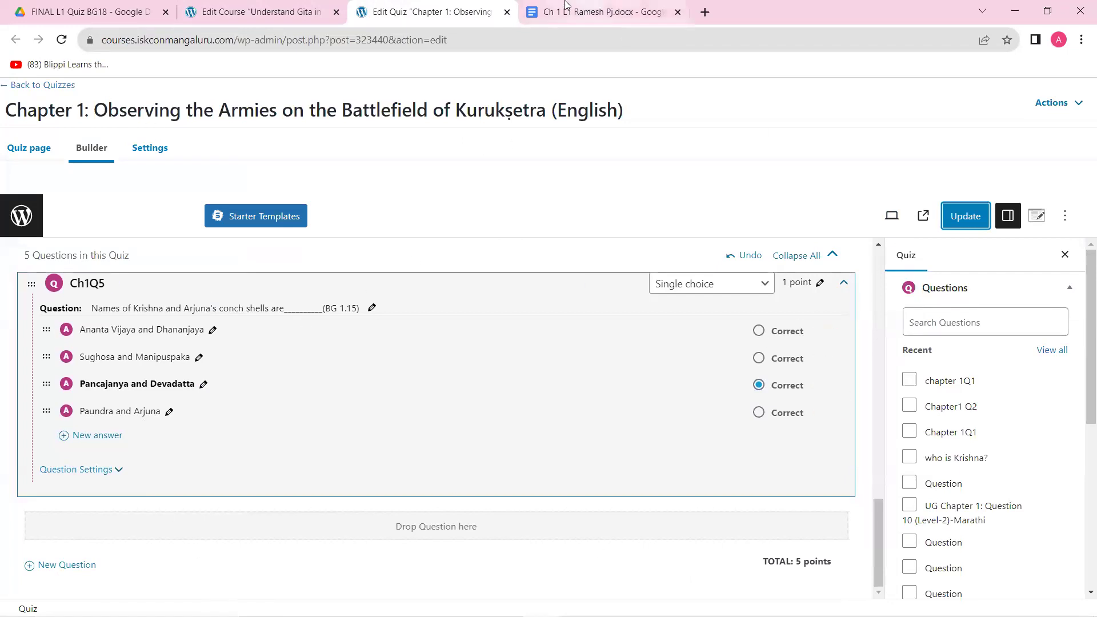
Close the quiz editor and reopen the Chapter 1 English quiz from the course builder in a new tab, showing its question builder
left_click(506, 13)
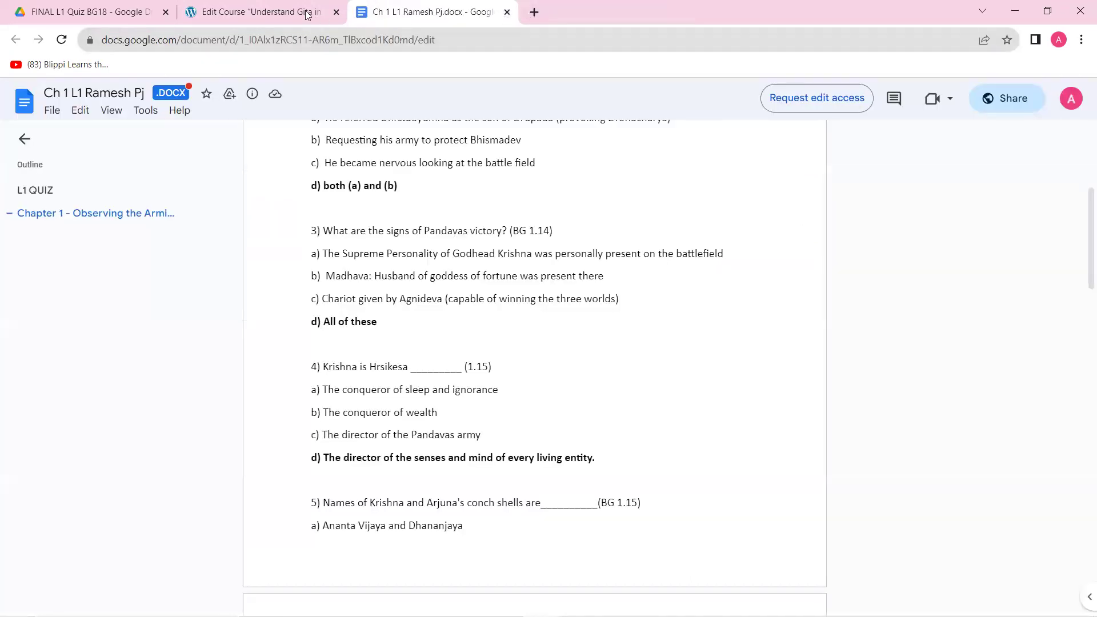
left_click(273, 7)
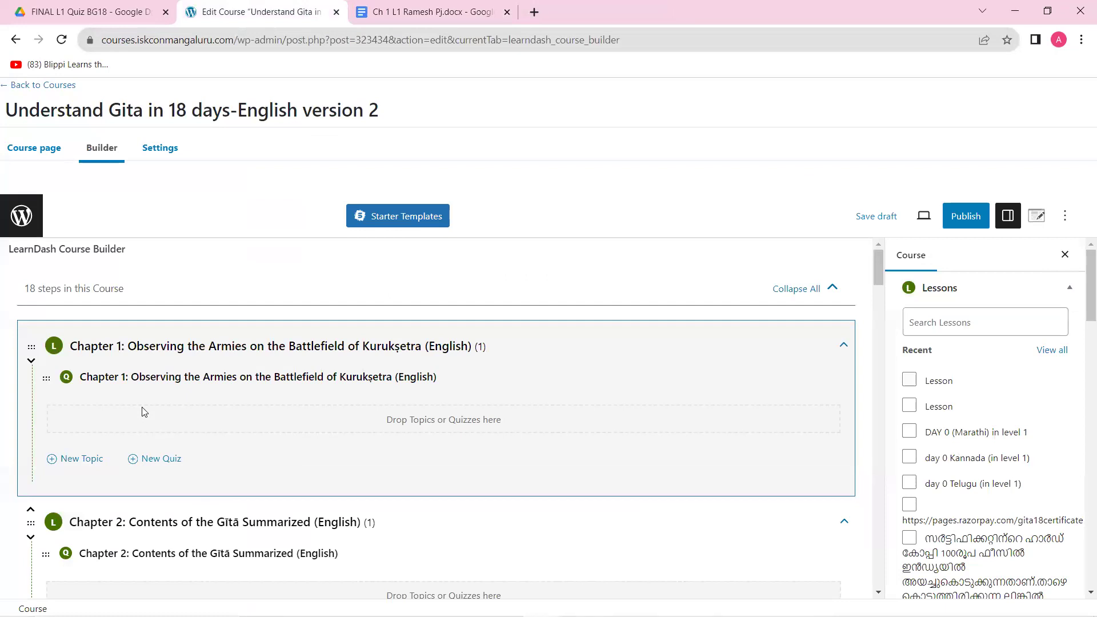
mouse_move(452, 380)
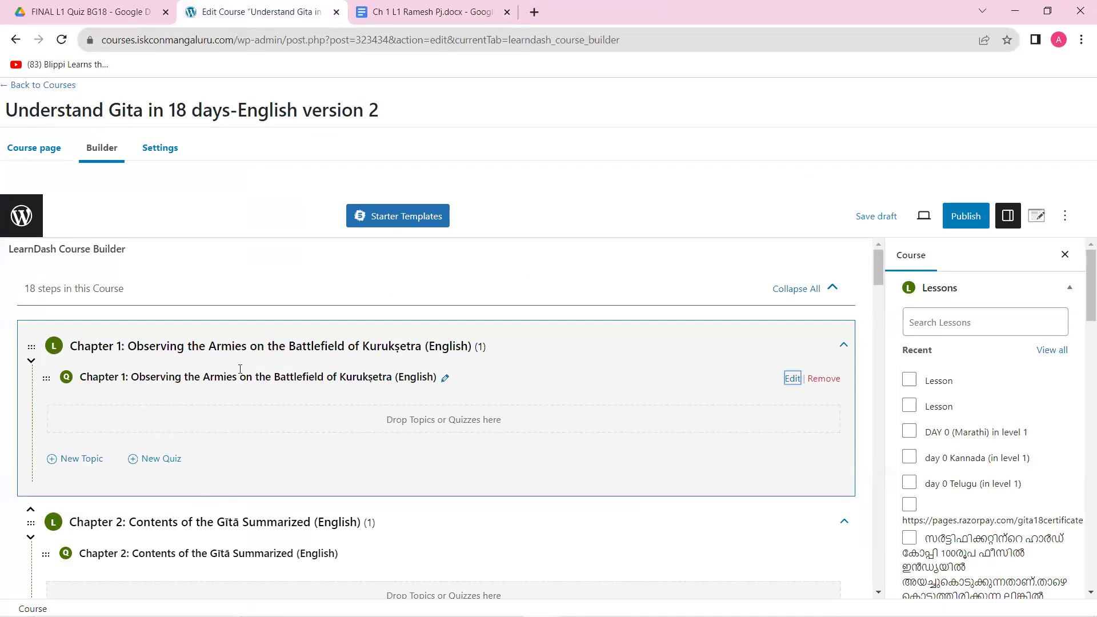
right_click(785, 381)
left_click(811, 390)
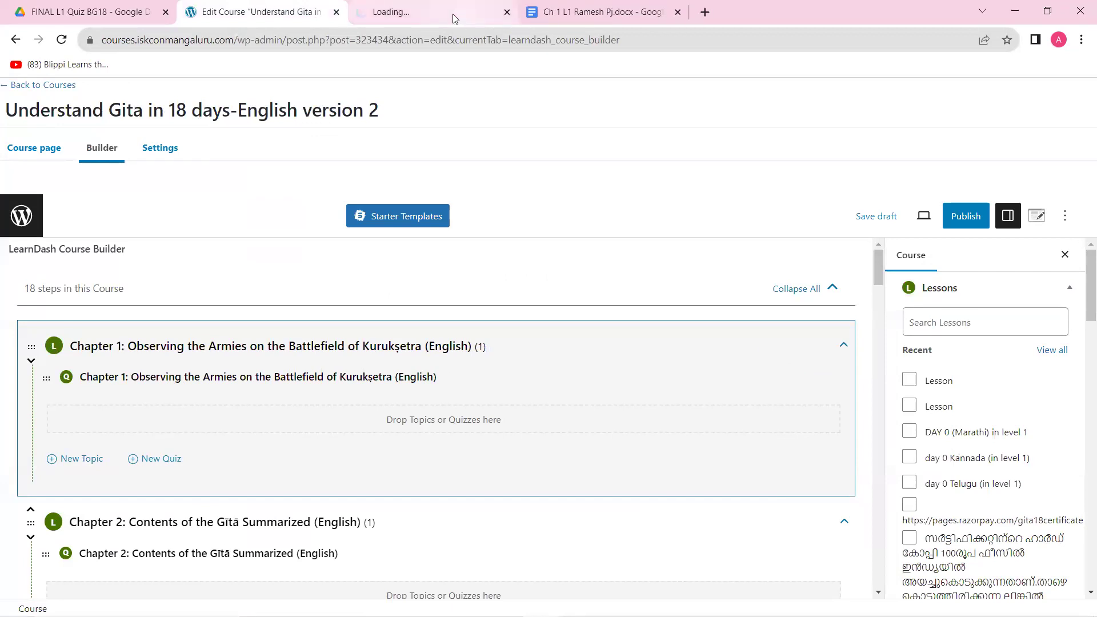
left_click(453, 14)
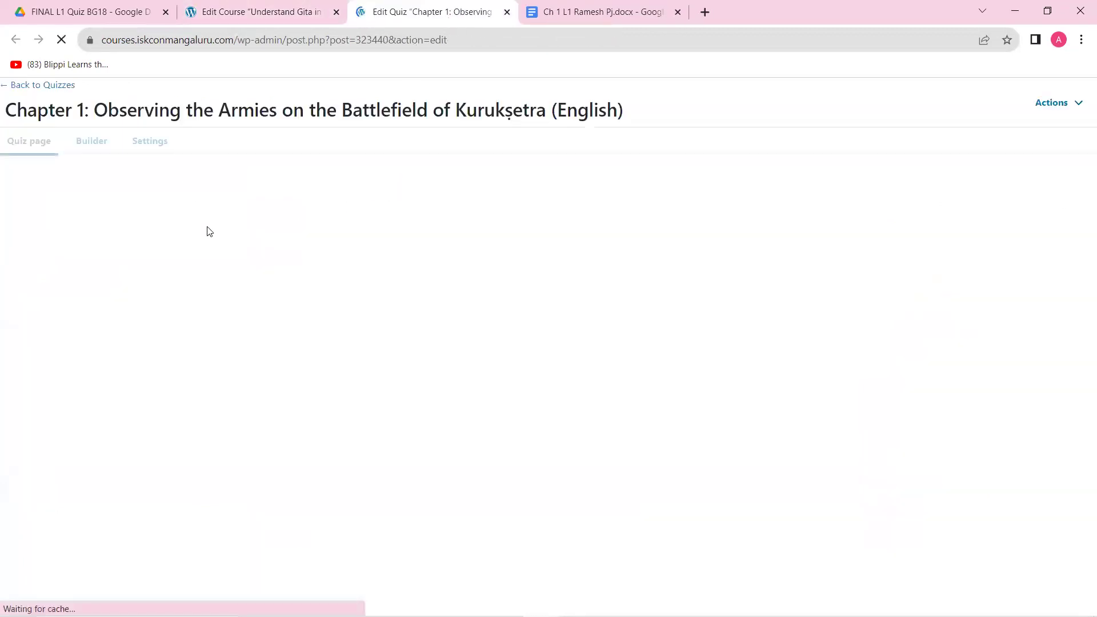
left_click(93, 149)
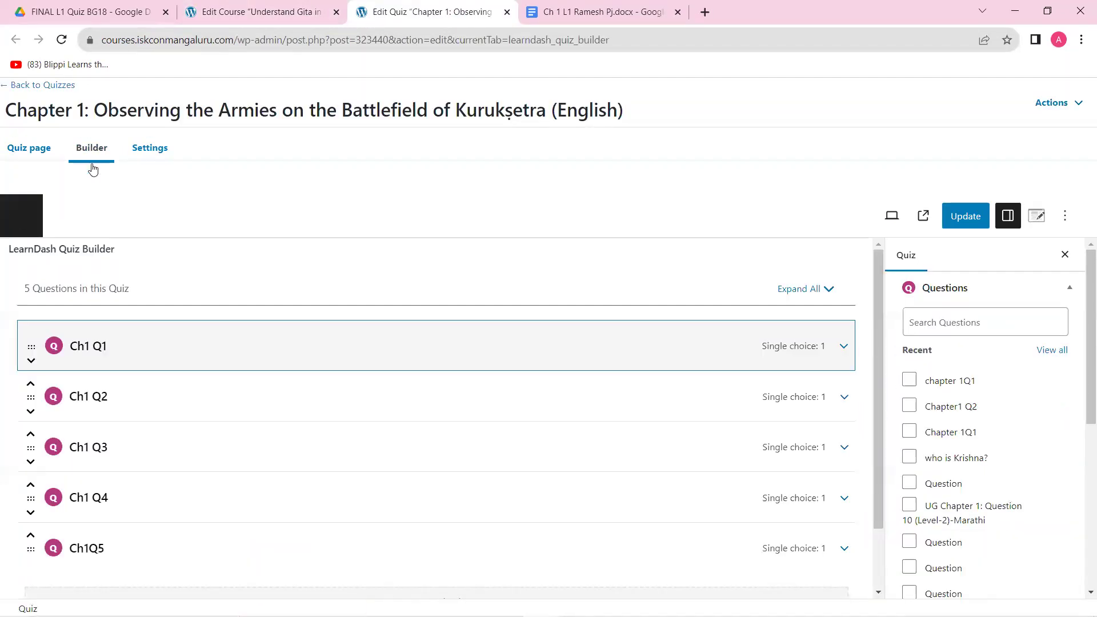
Expand all questions of the Chapter 1 quiz and check the saved answers and correct choices
scroll(86, 514, "down", 1)
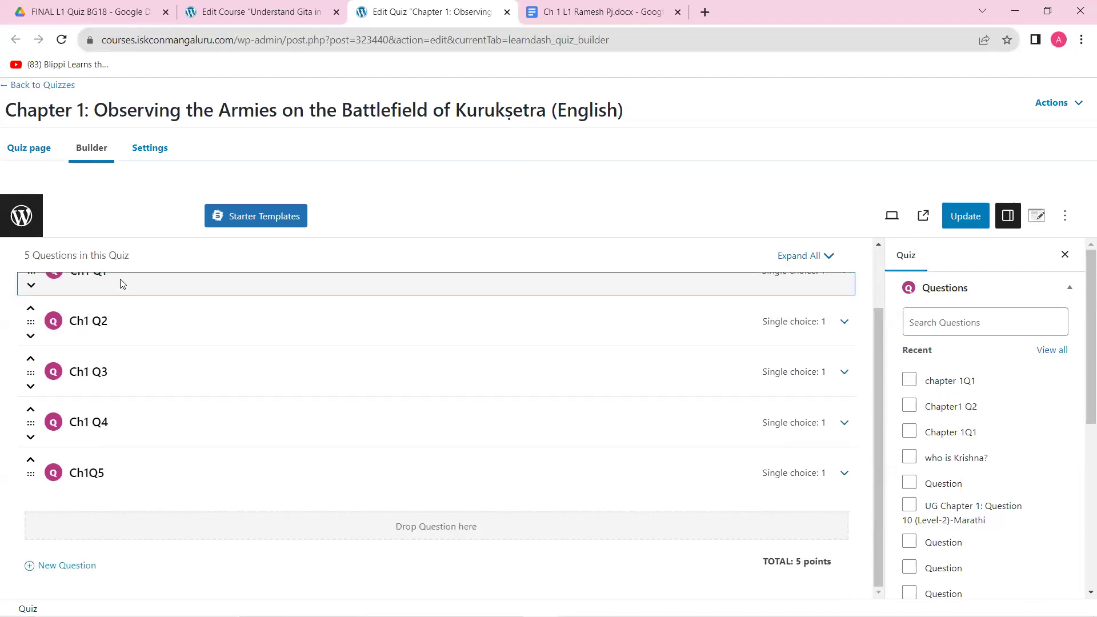
scroll(118, 355, "up", 1)
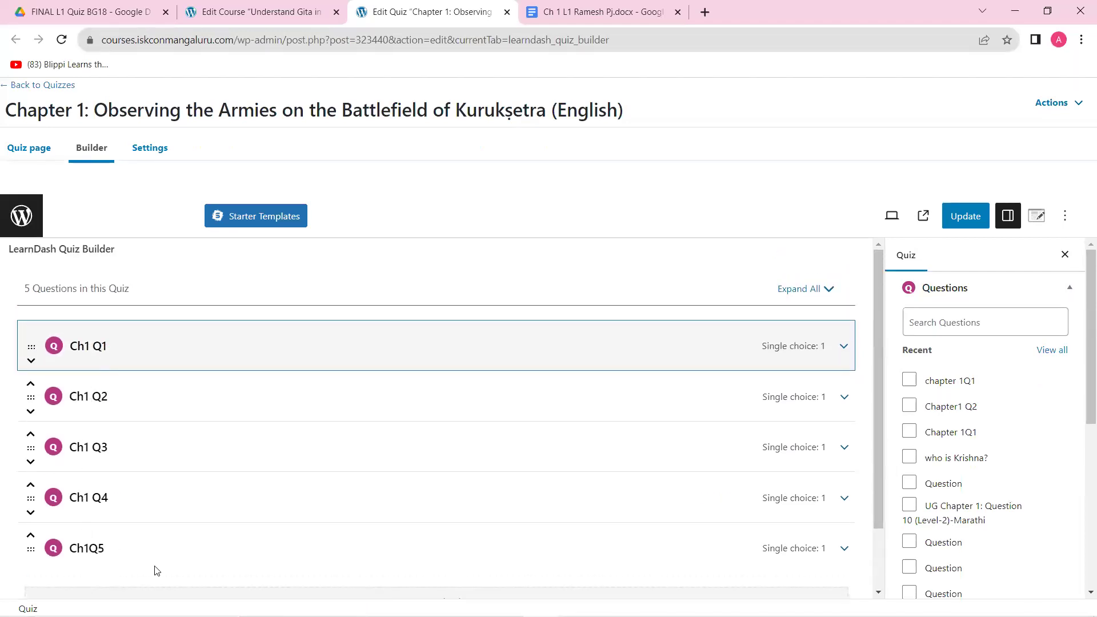
left_click(807, 291)
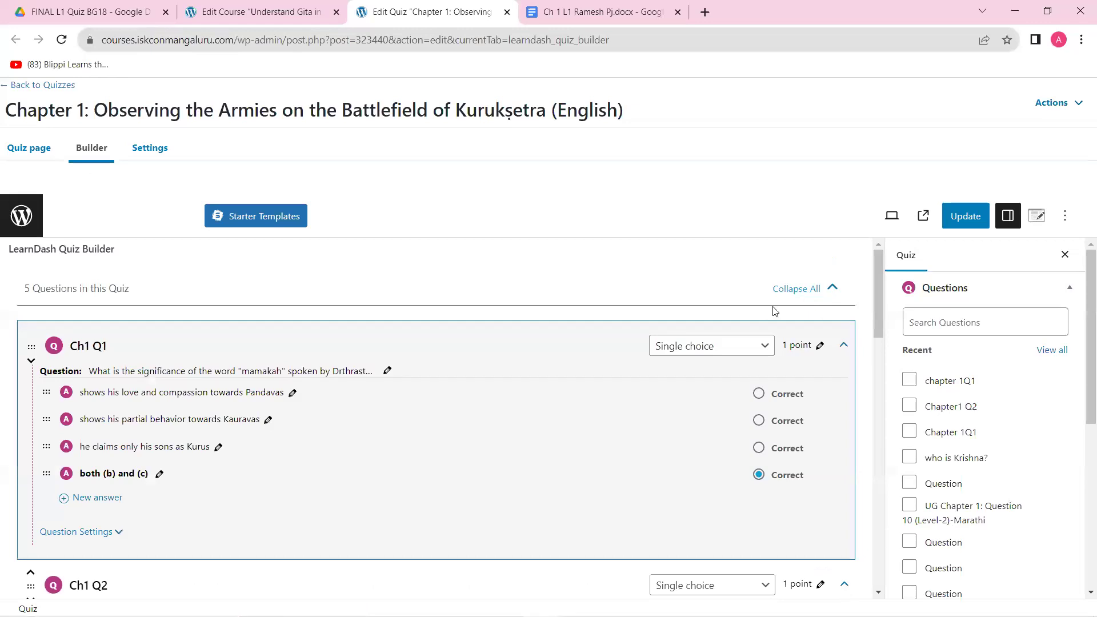
scroll(395, 409, "down", 10)
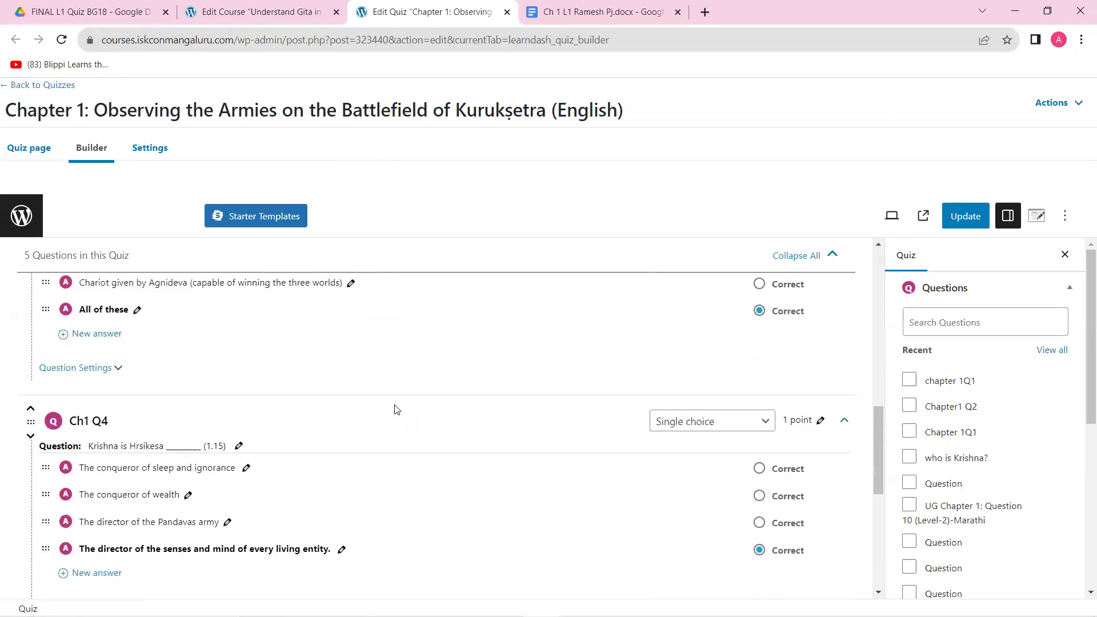
scroll(394, 410, "down", 5)
scroll(399, 410, "up", 2)
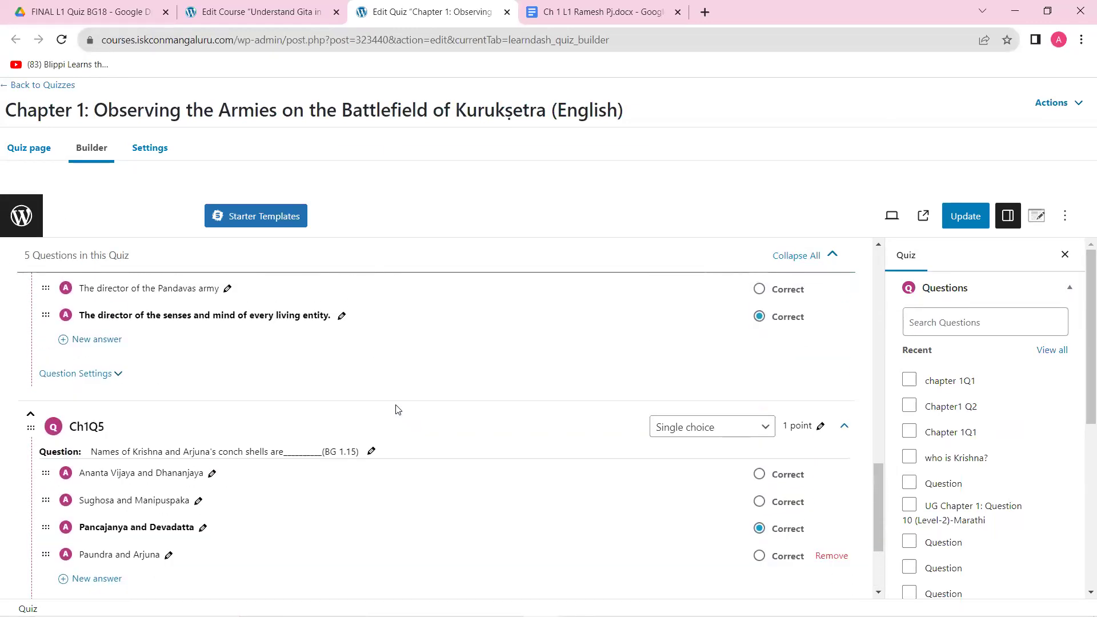
scroll(398, 409, "up", 15)
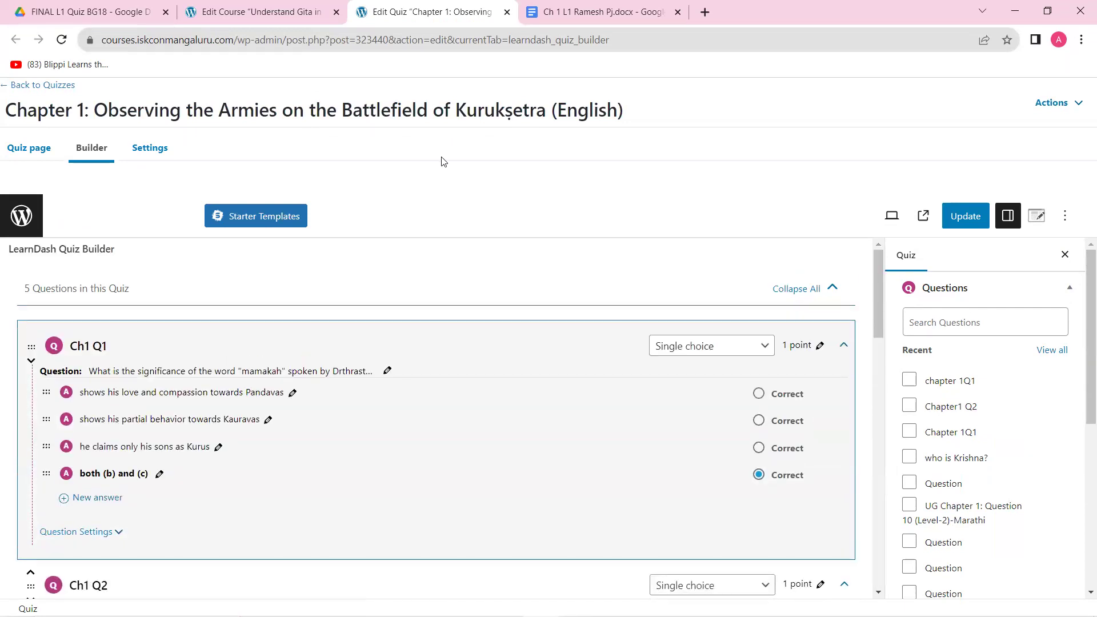
Close the quiz, save the "Understand Gita in 18 days-English version 2" course as a draft, and return to the courses list
left_click(507, 12)
left_click(596, 119)
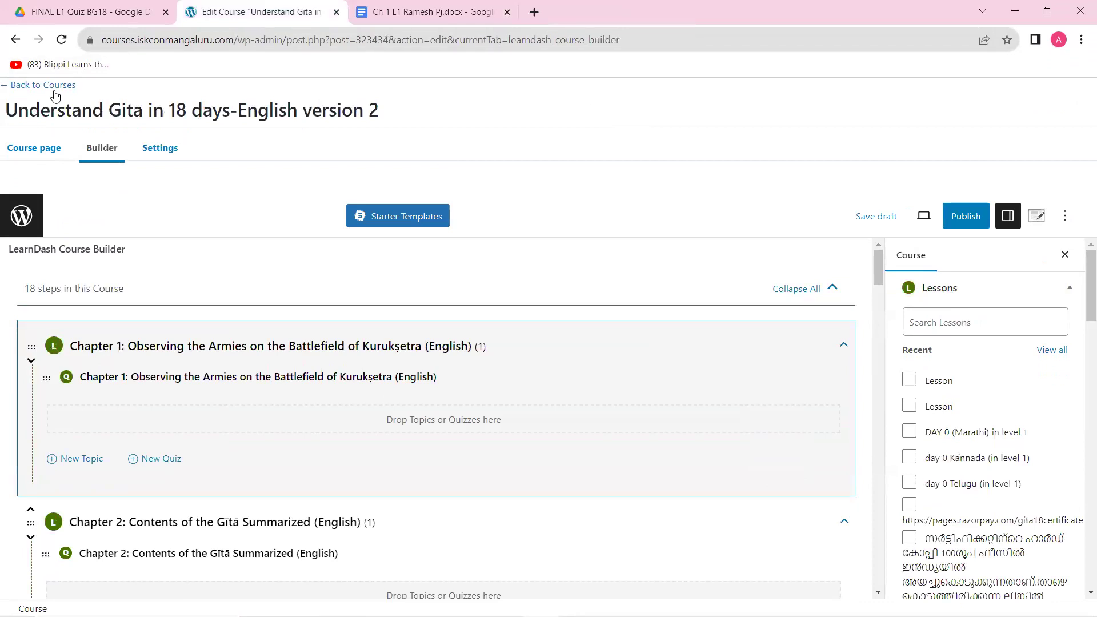
left_click(21, 86)
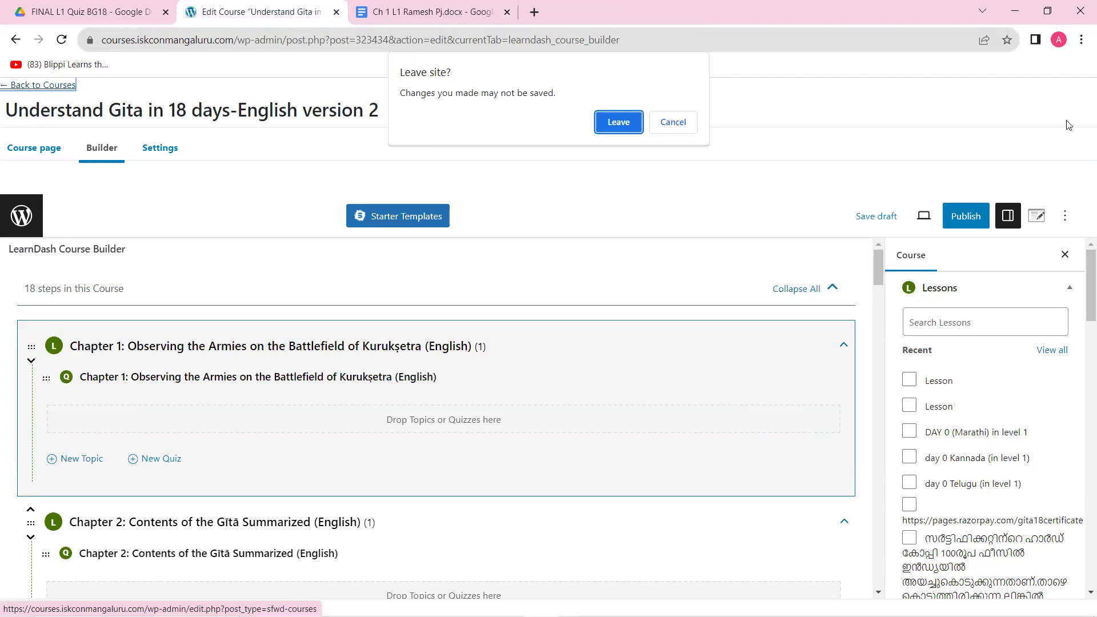
left_click(686, 122)
left_click(874, 216)
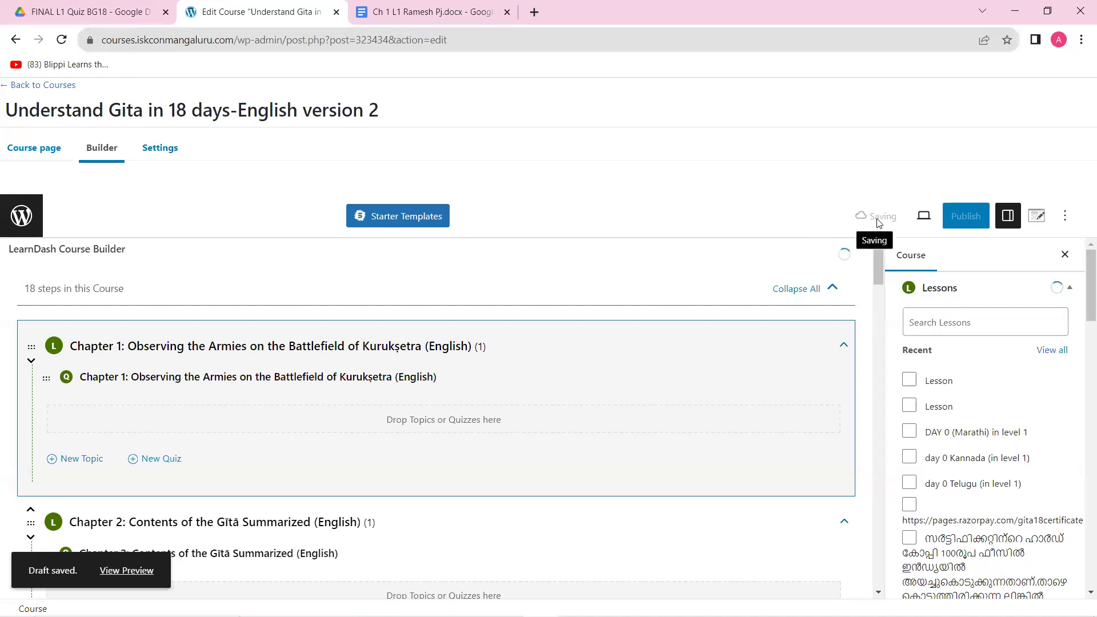
left_click(44, 85)
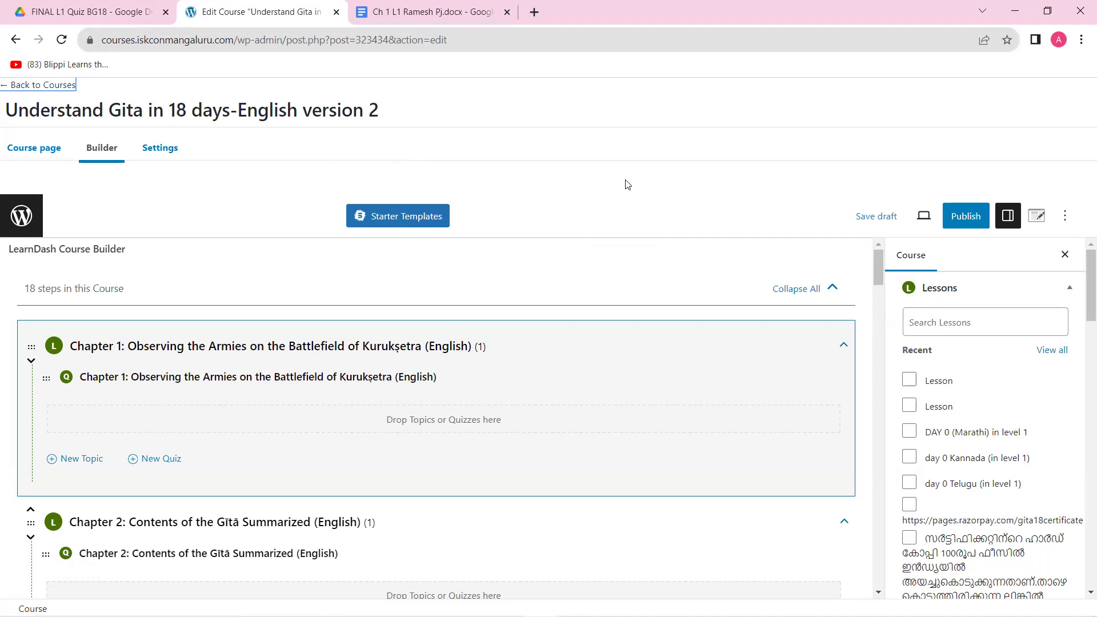
left_click(54, 86)
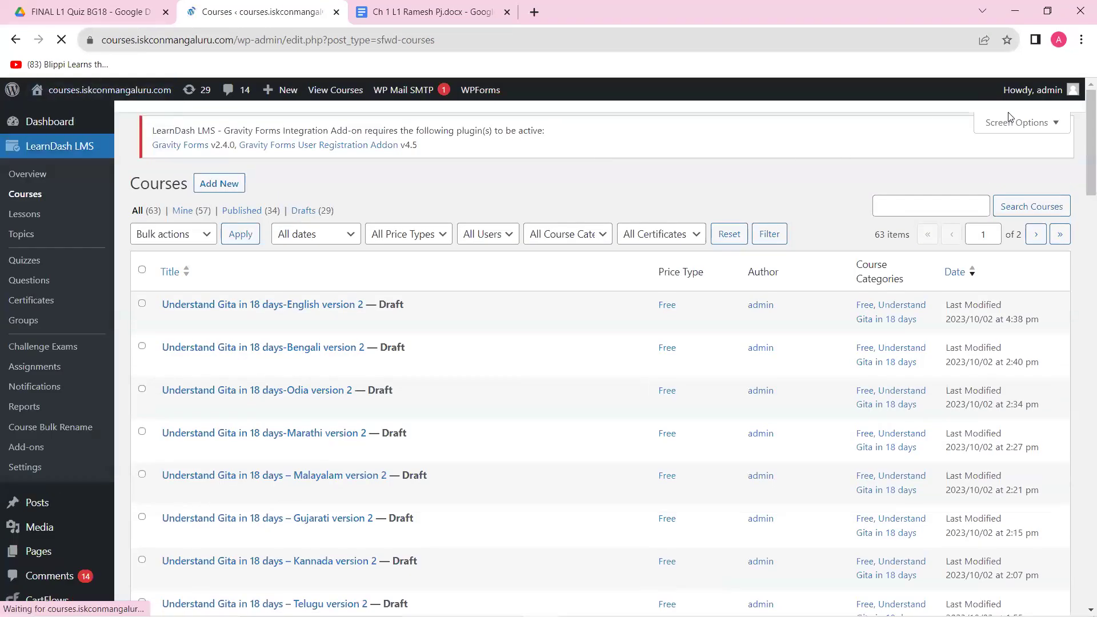
Look through the courses list at the "Understand Gita in 18 days" version 2 drafts in each language
mouse_move(1074, 93)
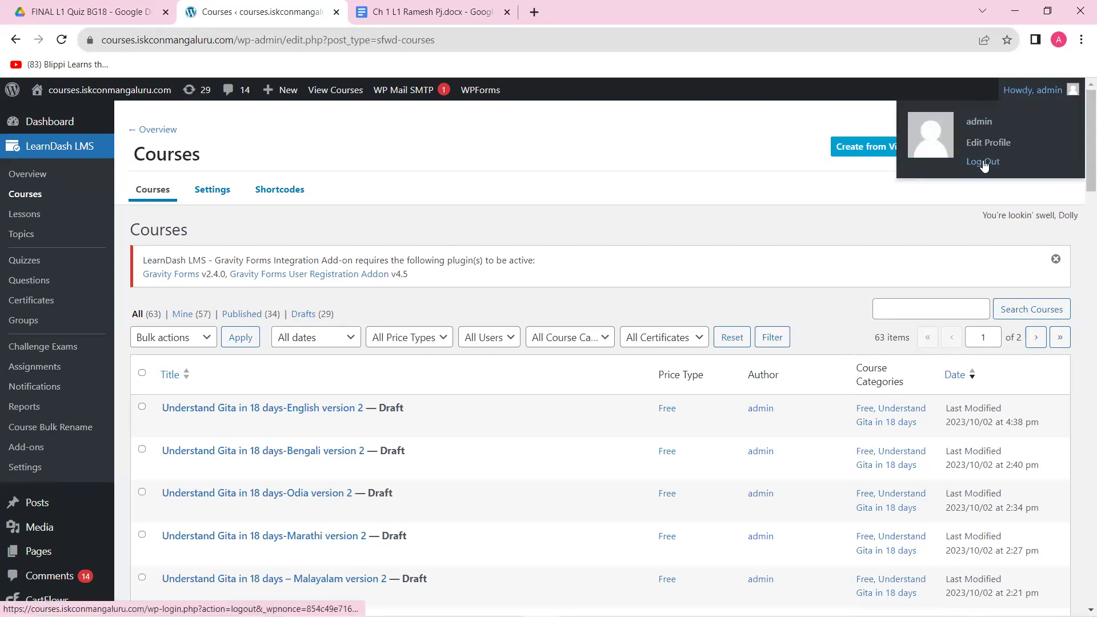
scroll(591, 458, "down", 5)
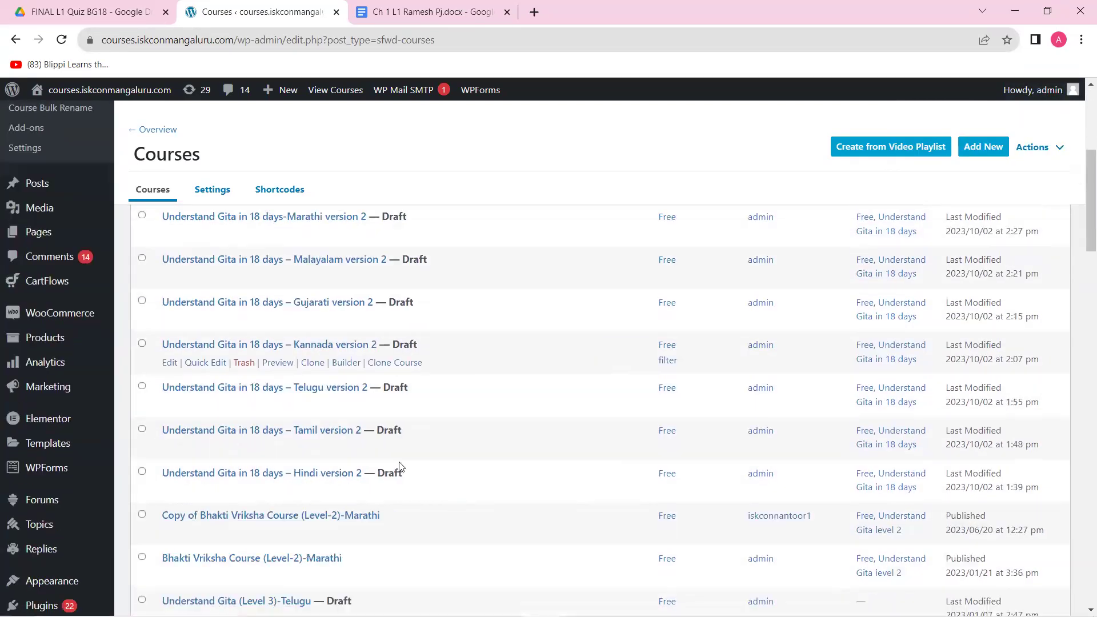
scroll(400, 467, "down", 1)
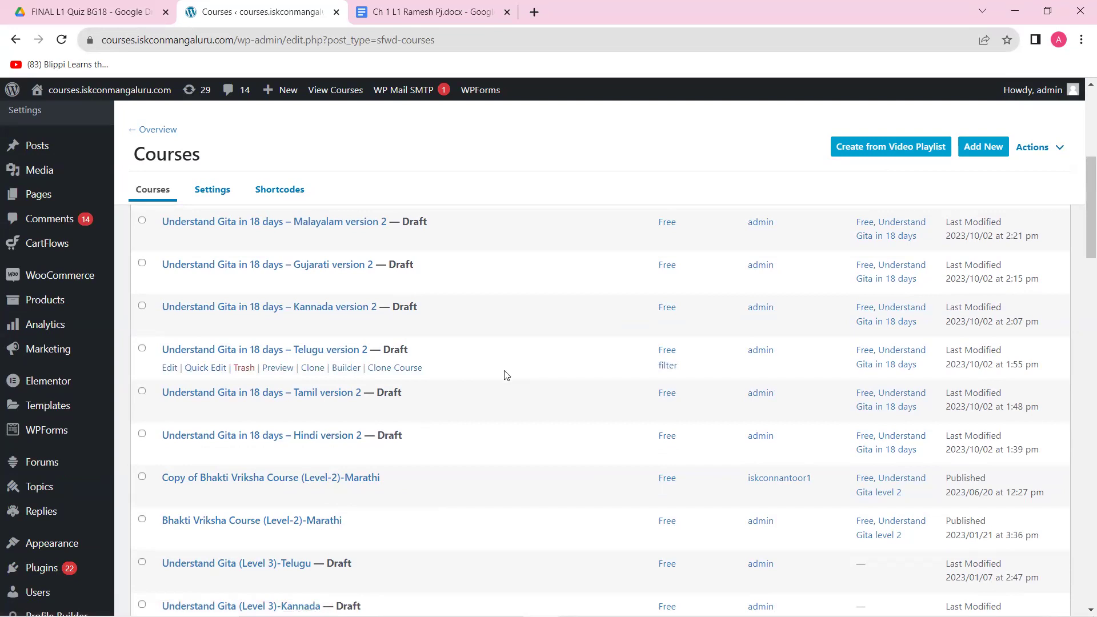
scroll(505, 376, "up", 6)
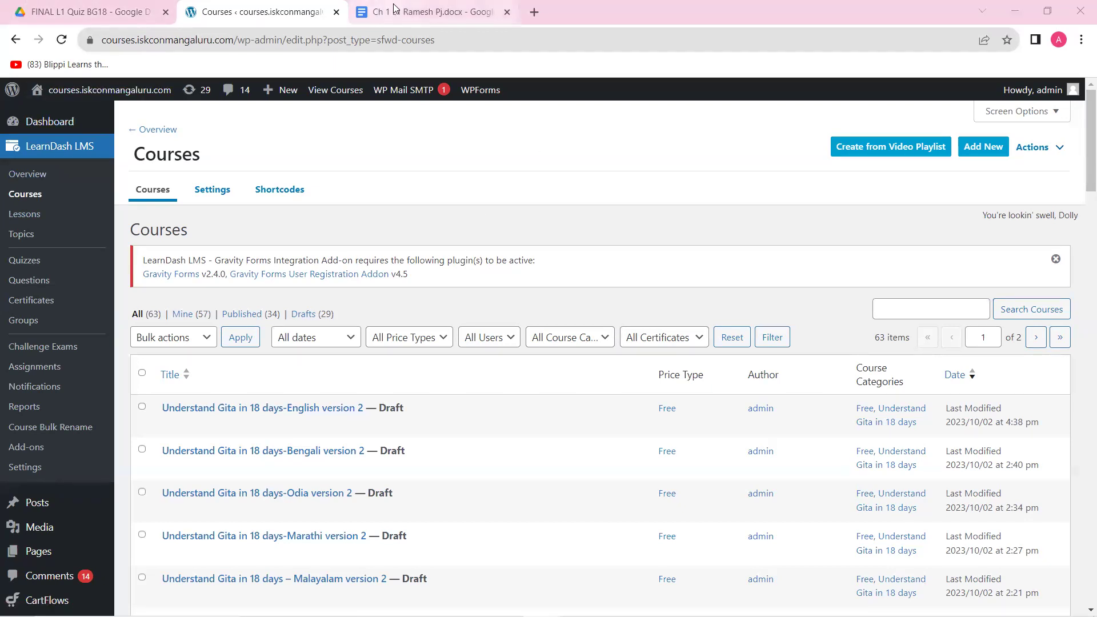
Go from the Chapter 1 document to the Google Docs home page, look through the recent files, and close it
left_click(377, 12)
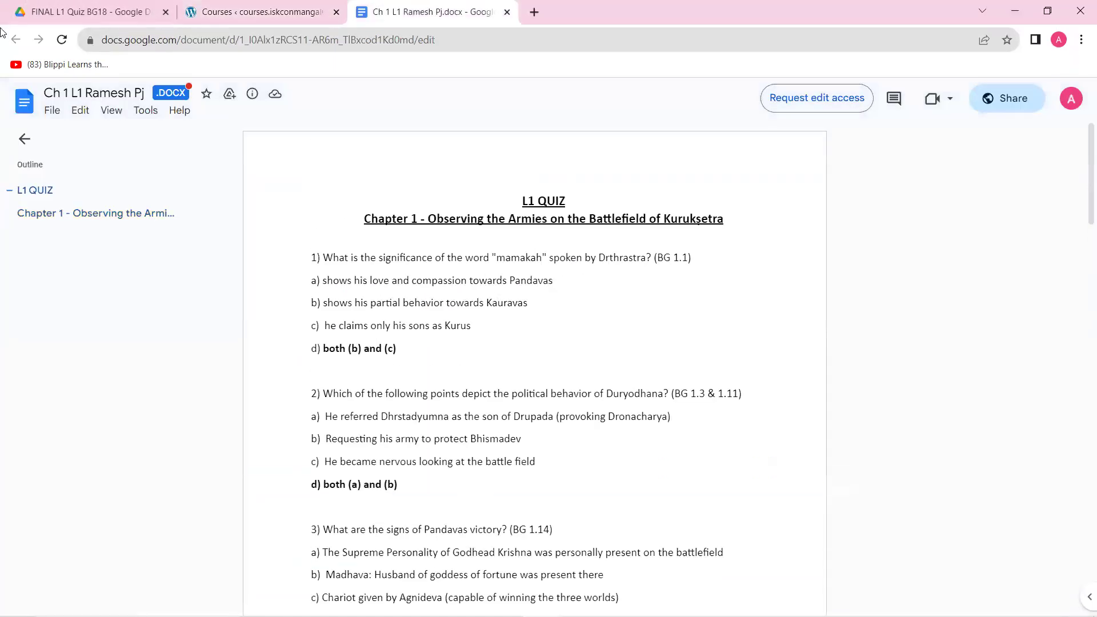
left_click(28, 140)
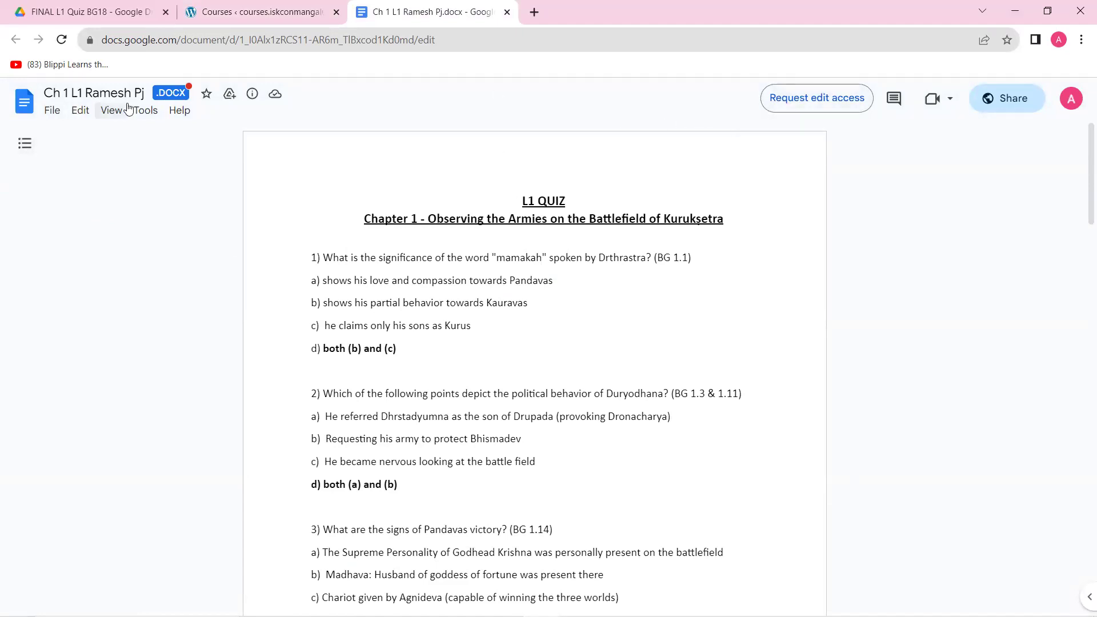
left_click(25, 103)
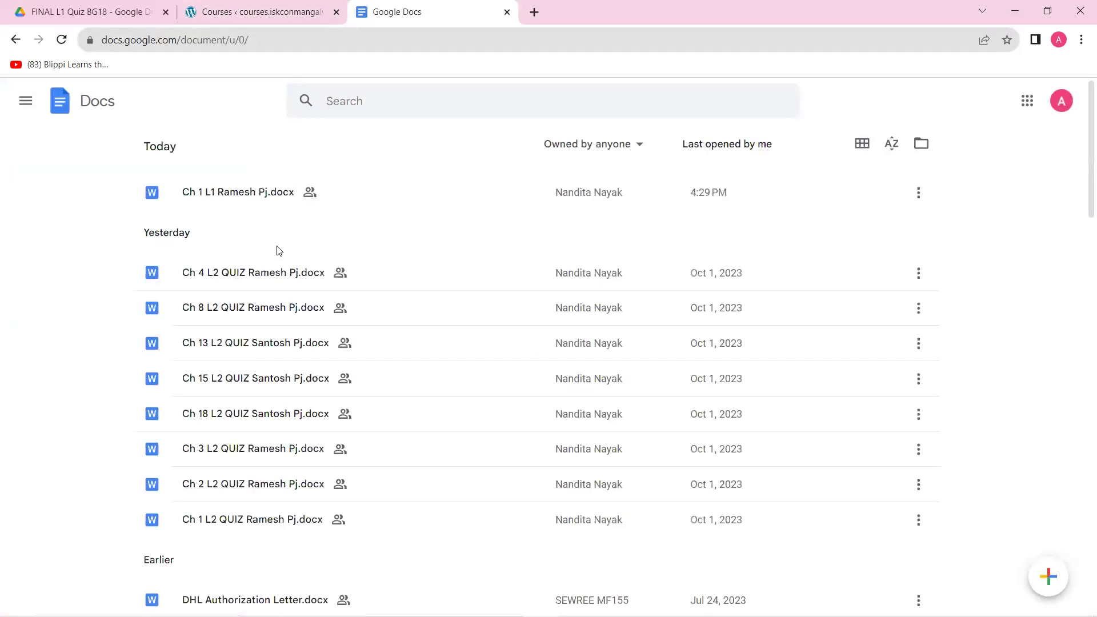
scroll(395, 306, "down", 12)
scroll(397, 310, "down", 15)
scroll(399, 314, "up", 12)
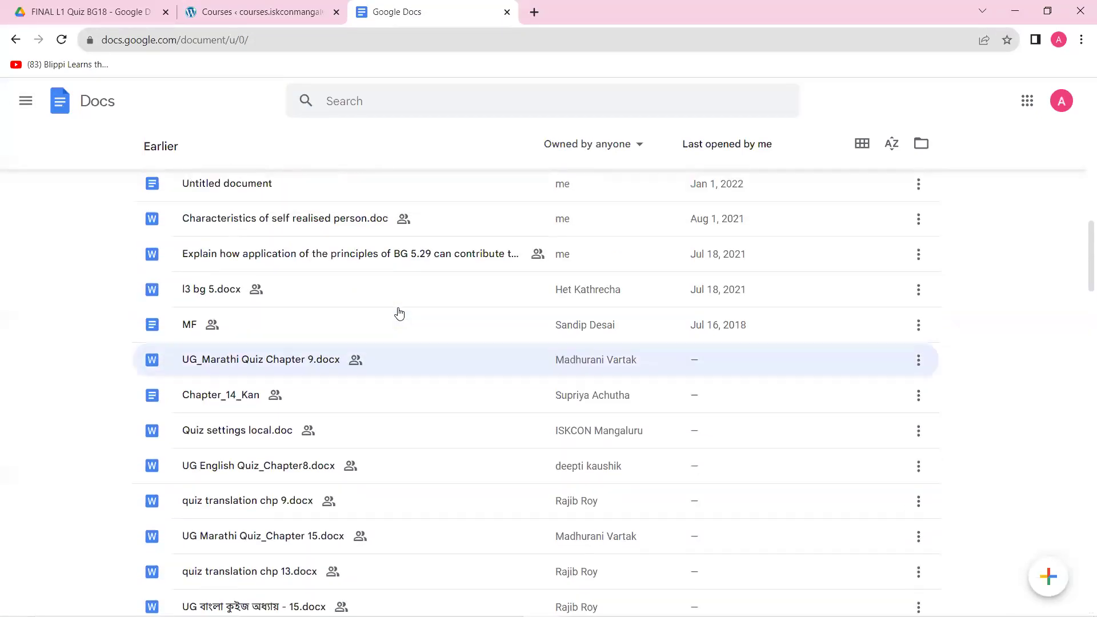
scroll(399, 314, "up", 1)
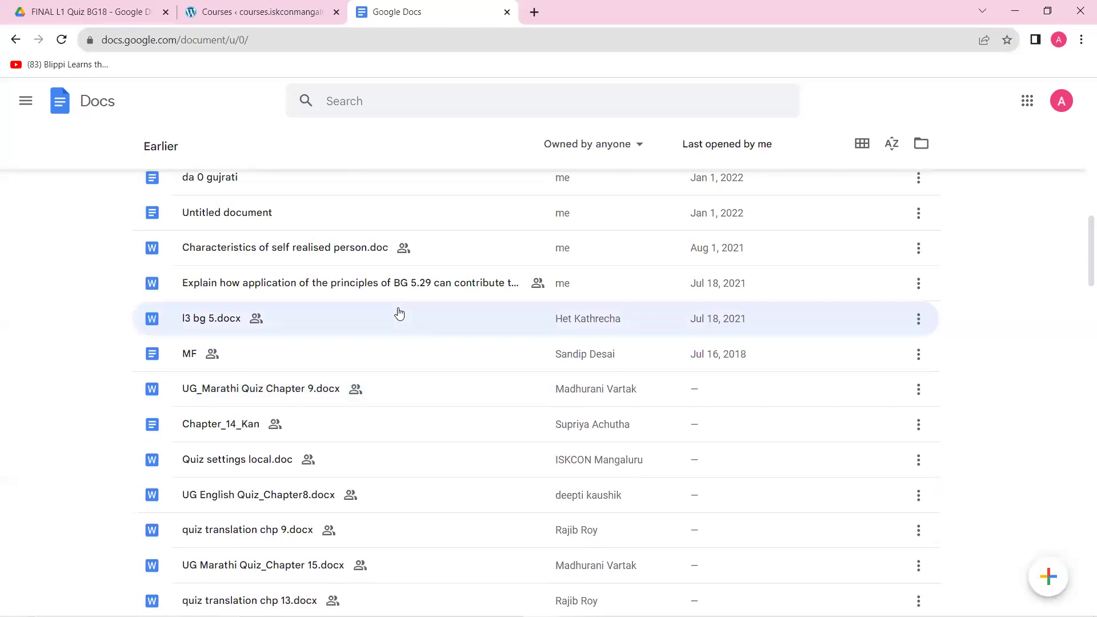
scroll(399, 314, "up", 10)
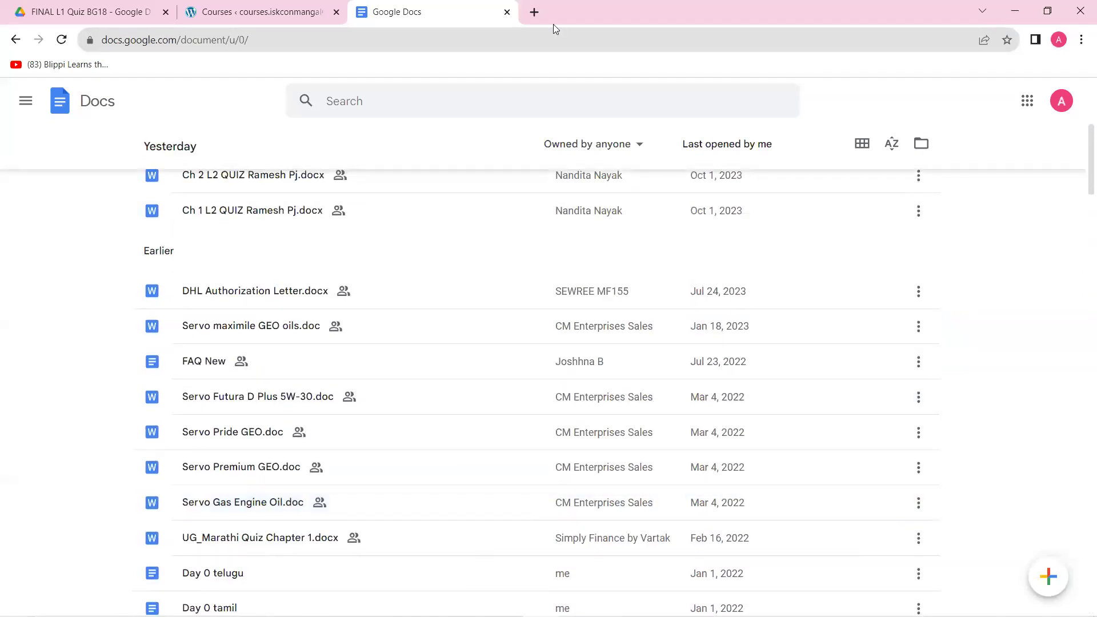
key("ctrl+w")
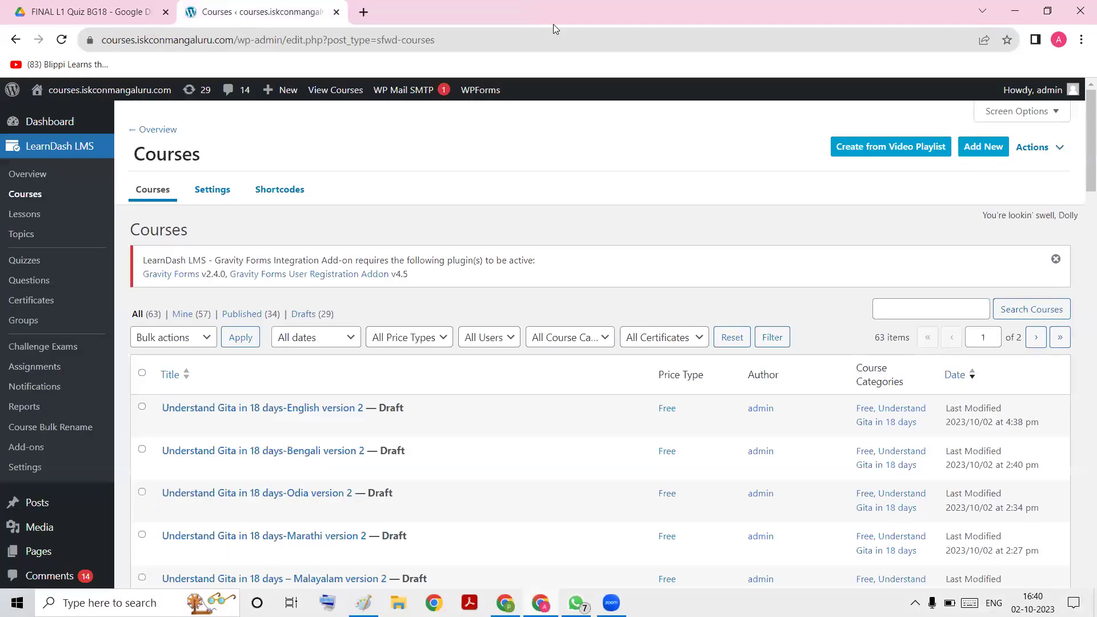
Switch to WhatsApp and open the shared "FINAL L1 Quiz BG18" Google Drive folder from its chat link
mouse_move(576, 603)
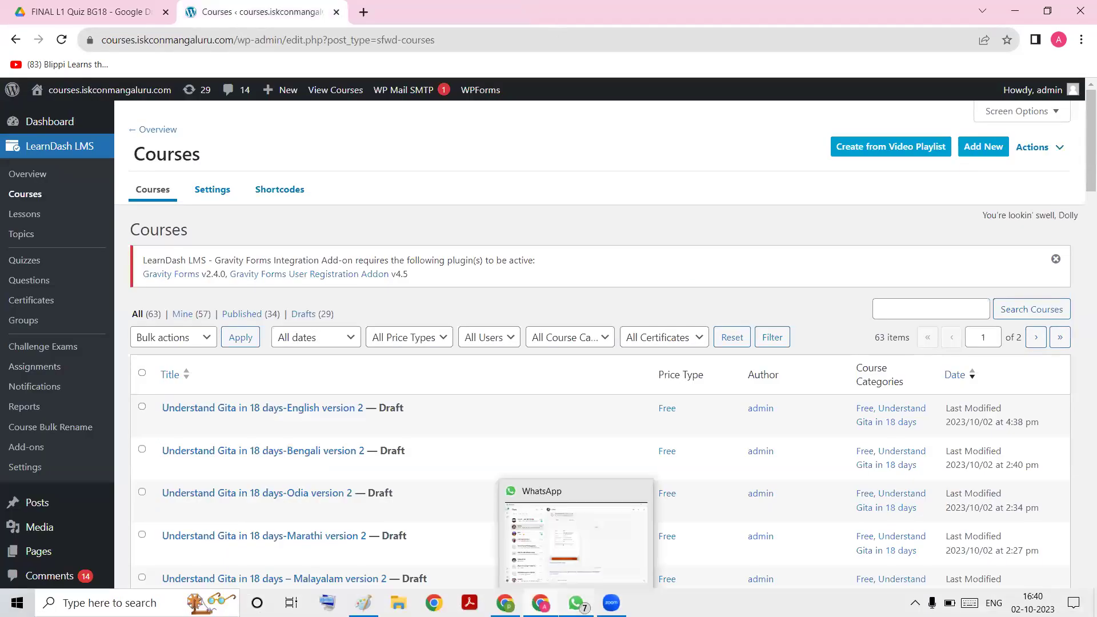
left_click(543, 543)
left_click(540, 534)
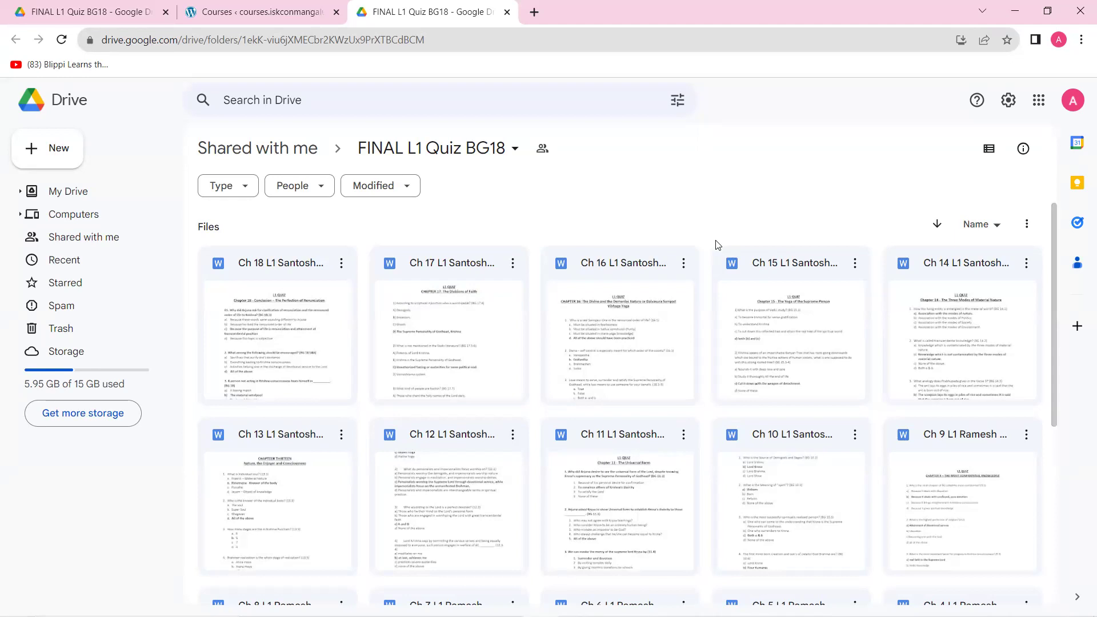
Find the Chapter 1 quiz document in the "FINAL L1 Quiz BG18" folder and open it in Google Docs
scroll(709, 312, "down", 5)
scroll(716, 535, "up", 1)
scroll(715, 535, "down", 1)
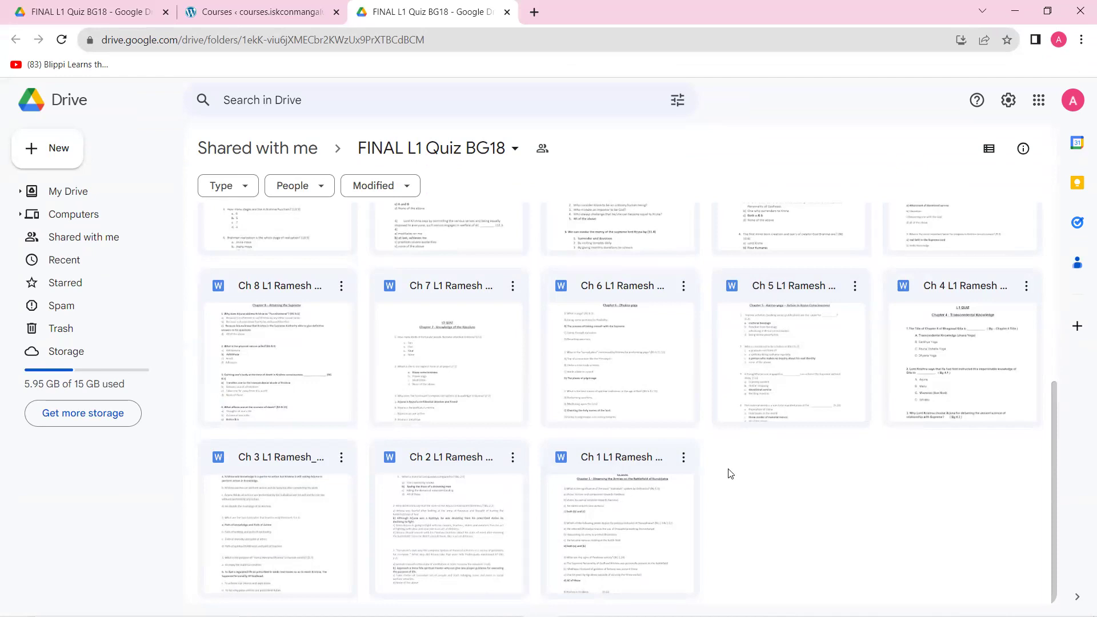
left_click(639, 506)
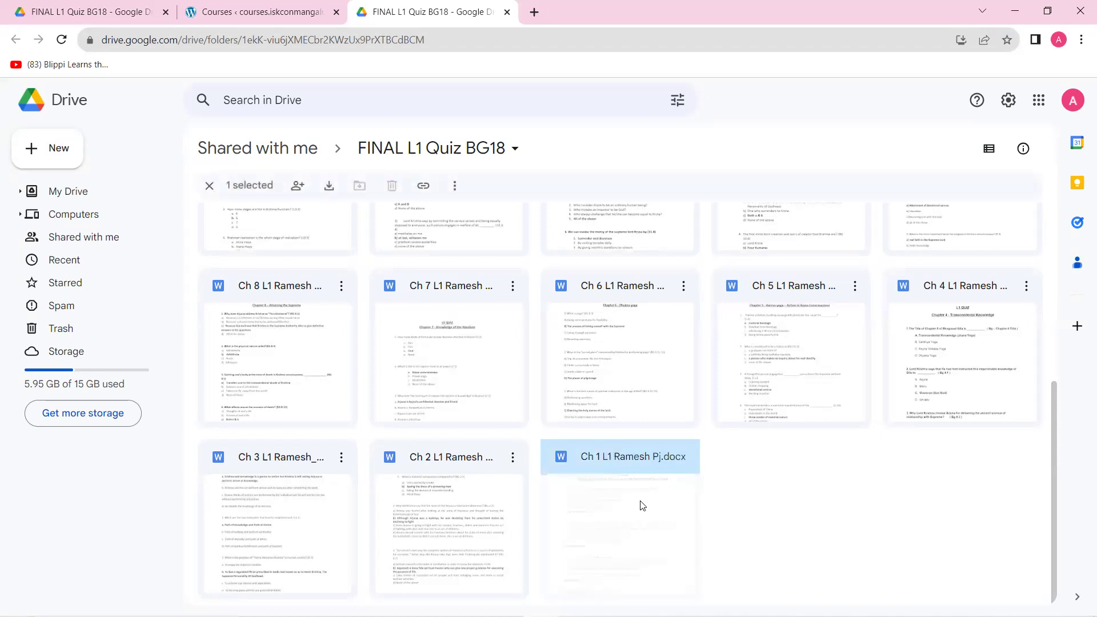
double_click(644, 505)
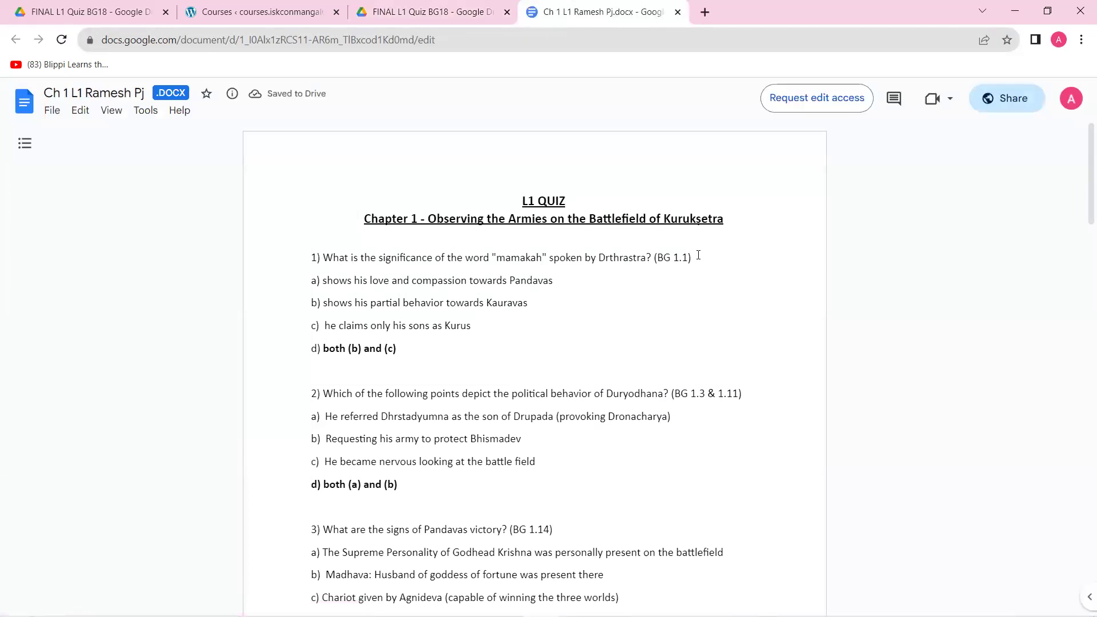
Copy the text of question 1, without its number, from the Chapter 1 quiz document
left_click(698, 258)
left_click(696, 259)
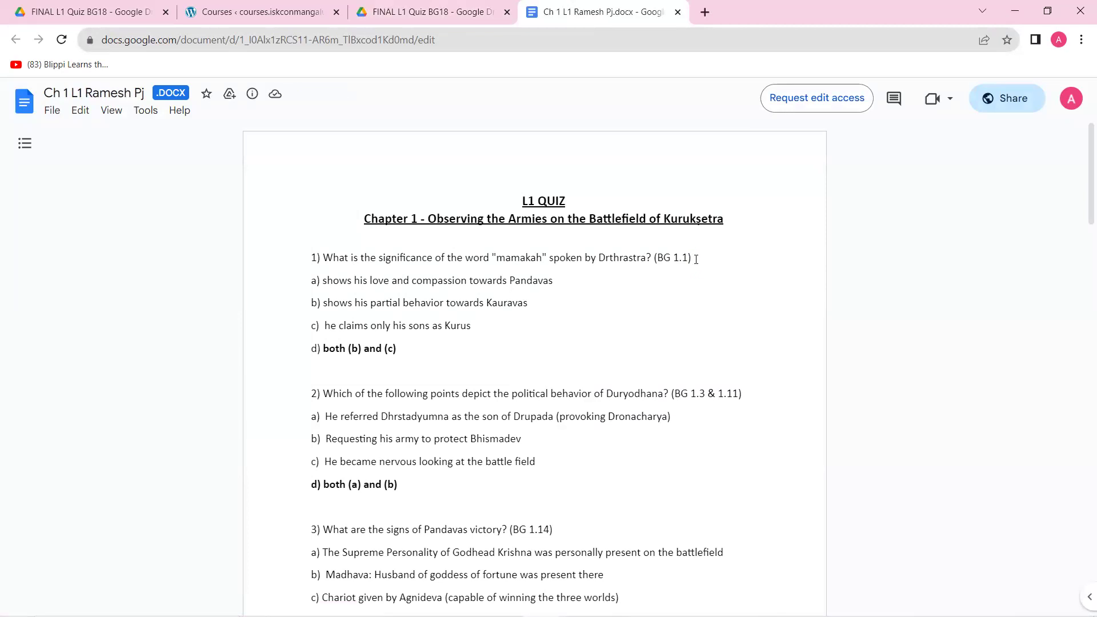
left_click_drag(696, 258, 730, 257)
left_click_drag(323, 257, 733, 259)
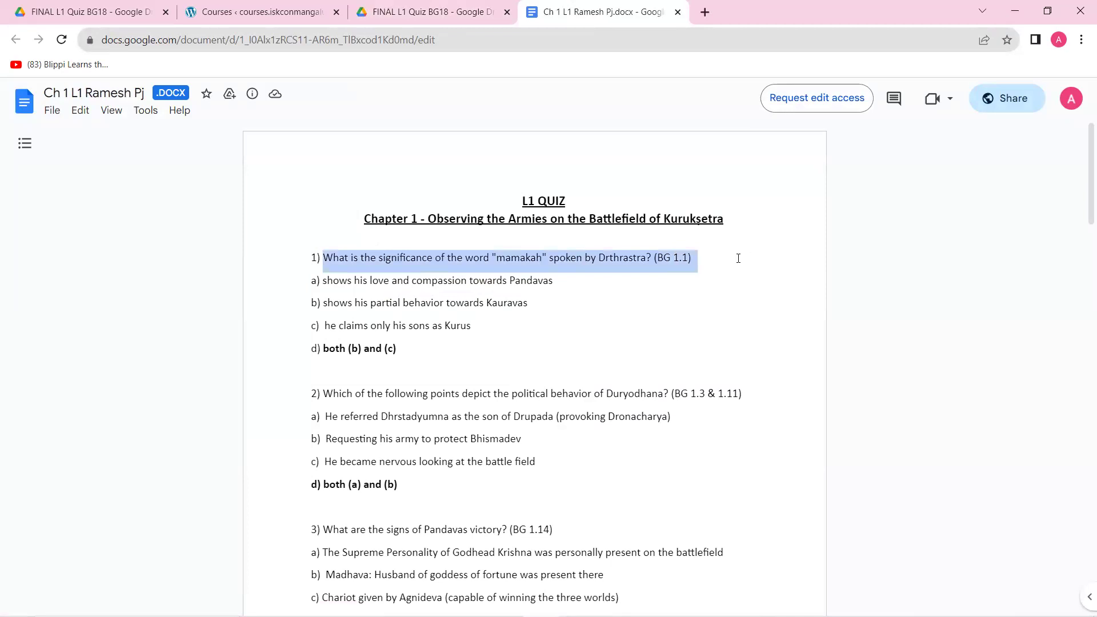
right_click(683, 261)
left_click(719, 278)
Switch to the WordPress courses list and open the "Understand Gita in 18 days – Tamil version 2" course in its builder
left_click(225, 11)
scroll(435, 454, "down", 4)
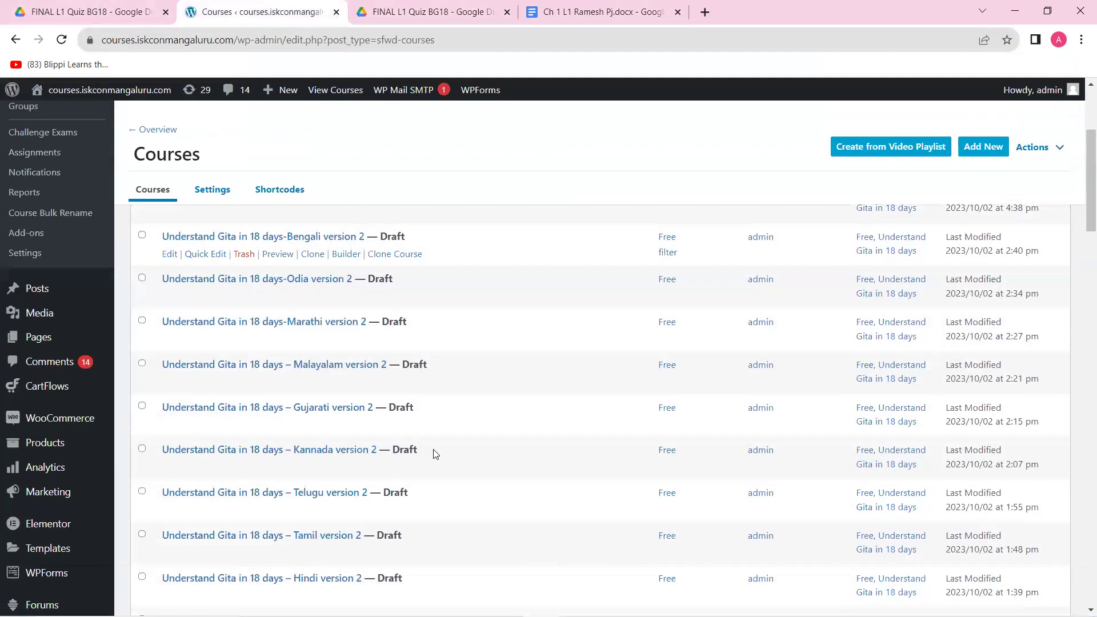
scroll(436, 454, "down", 3)
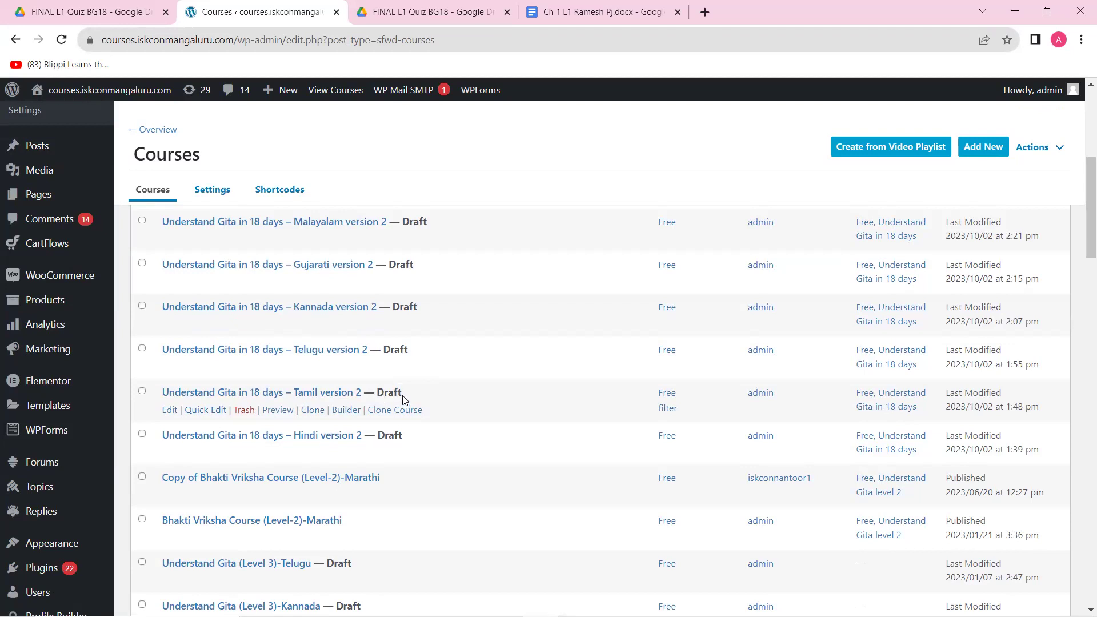
left_click(334, 400)
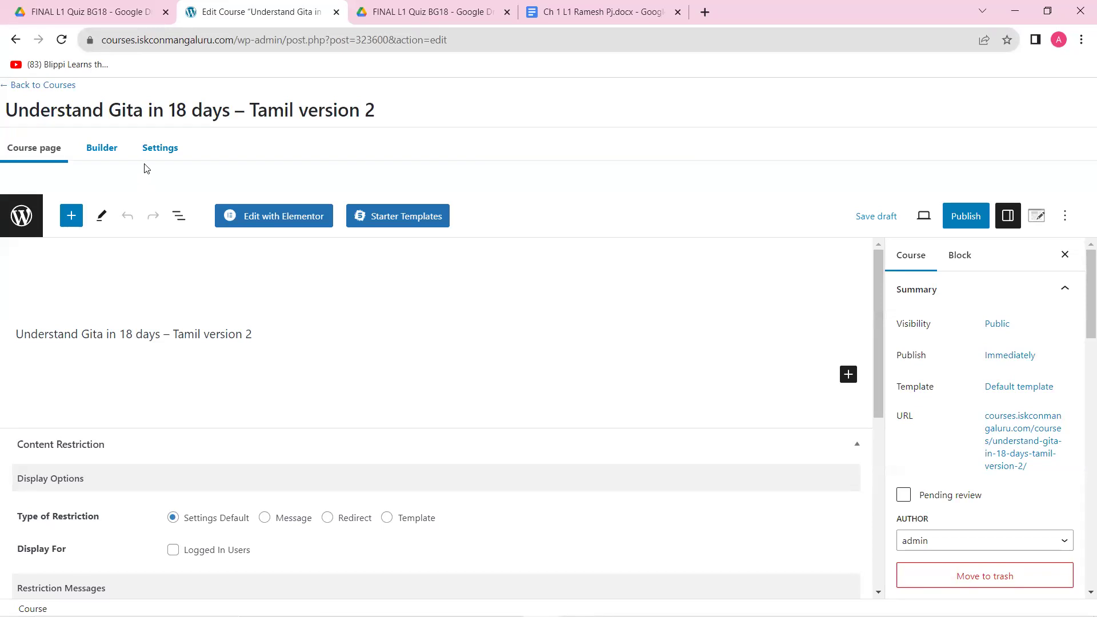
left_click(103, 149)
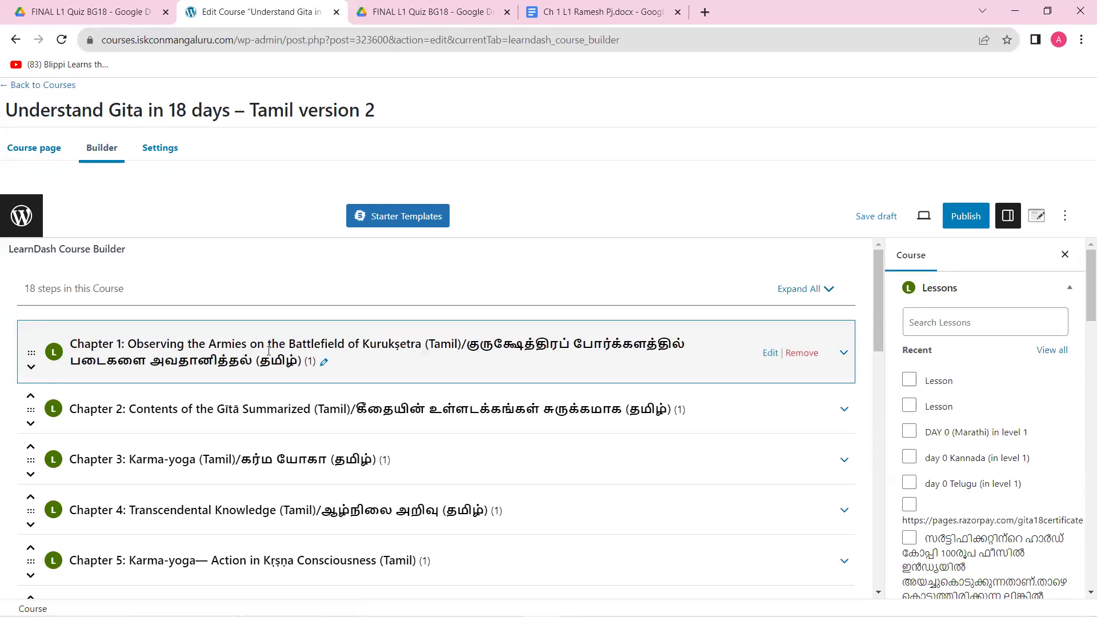
Look over the Tamil course's chapters, expand them all, and open the Chapter 1 quiz's builder in a new browser tab
left_click(317, 348)
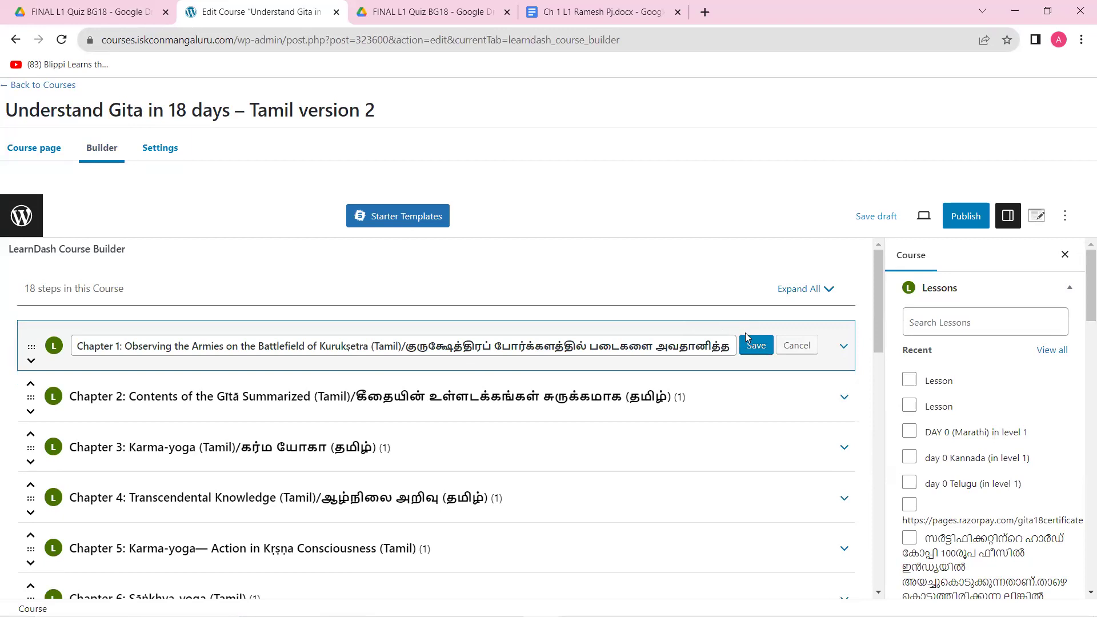
left_click(754, 347)
scroll(583, 375, "down", 8)
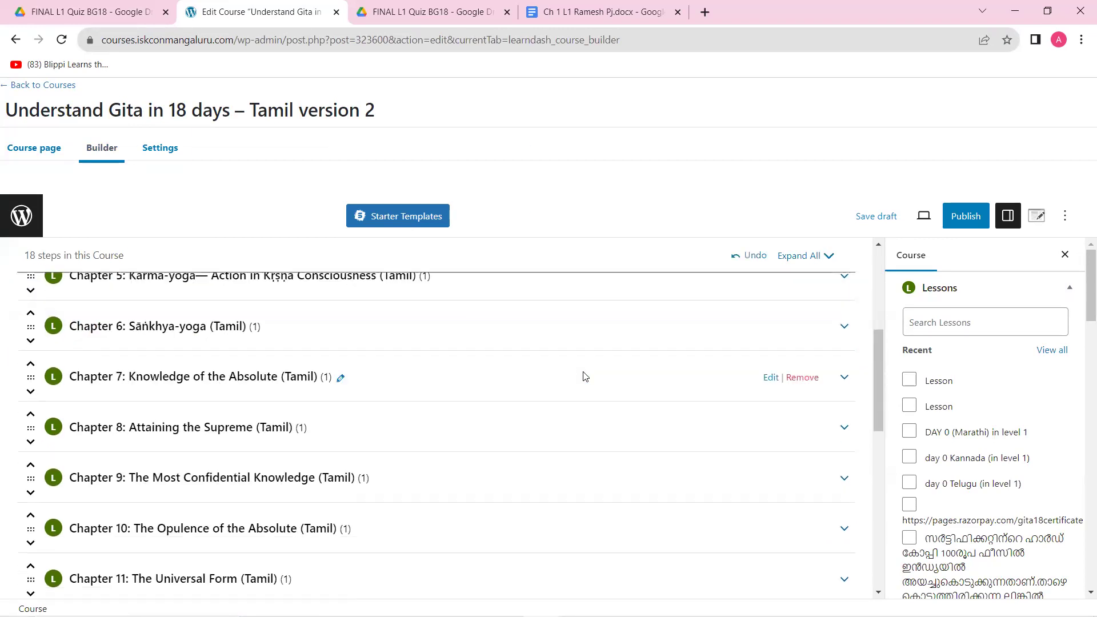
scroll(289, 465, "down", 5)
scroll(289, 466, "up", 15)
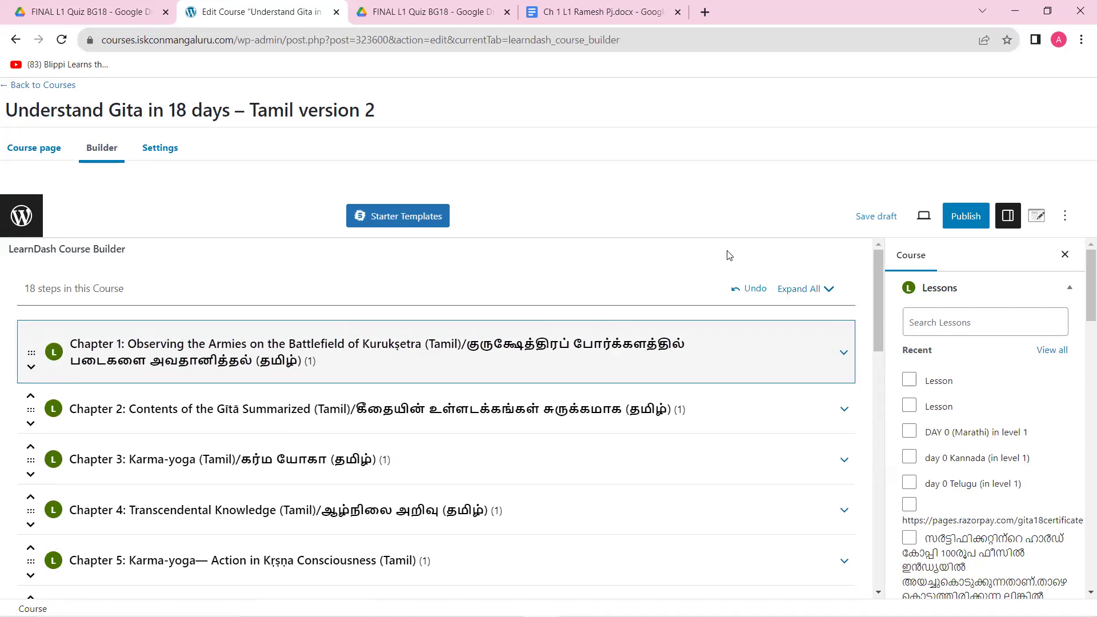
left_click(805, 291)
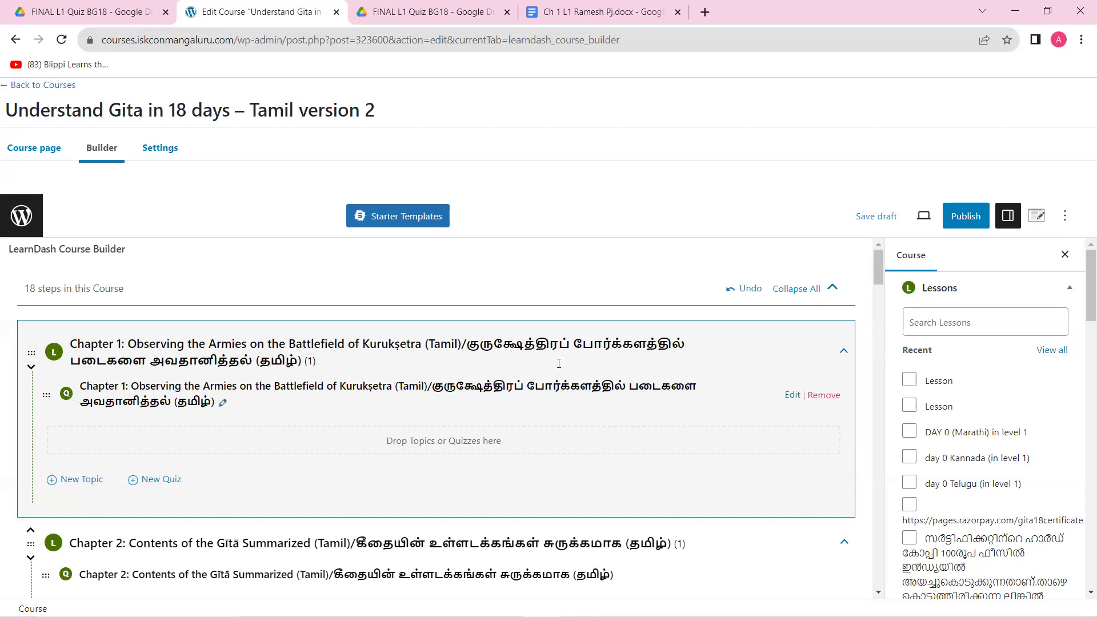
right_click(793, 395)
left_click(846, 402)
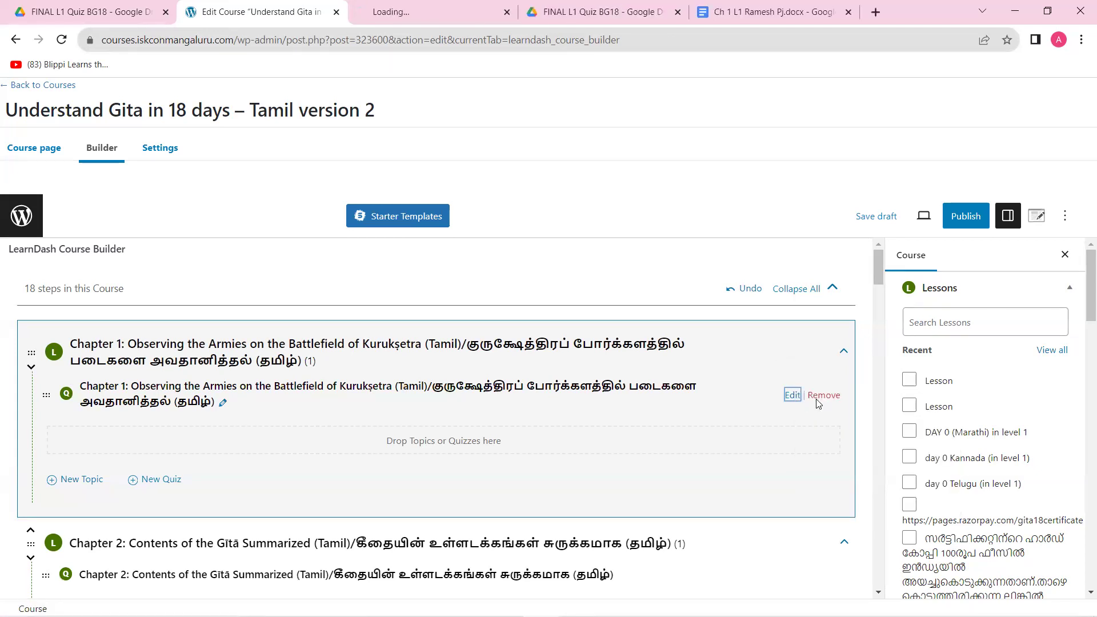
left_click(433, 12)
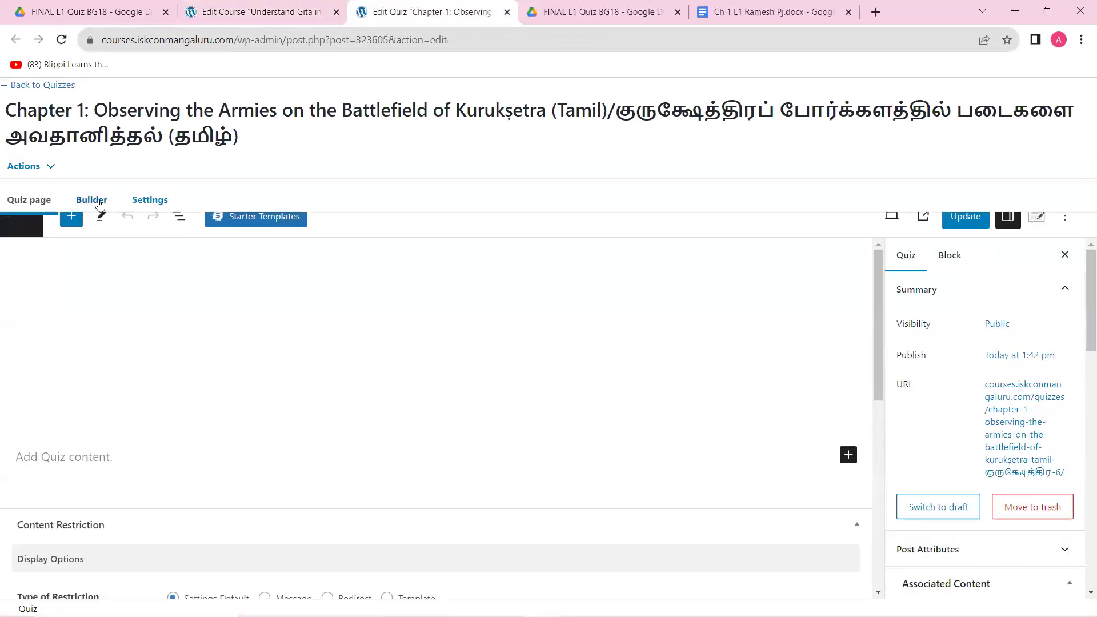
left_click(92, 200)
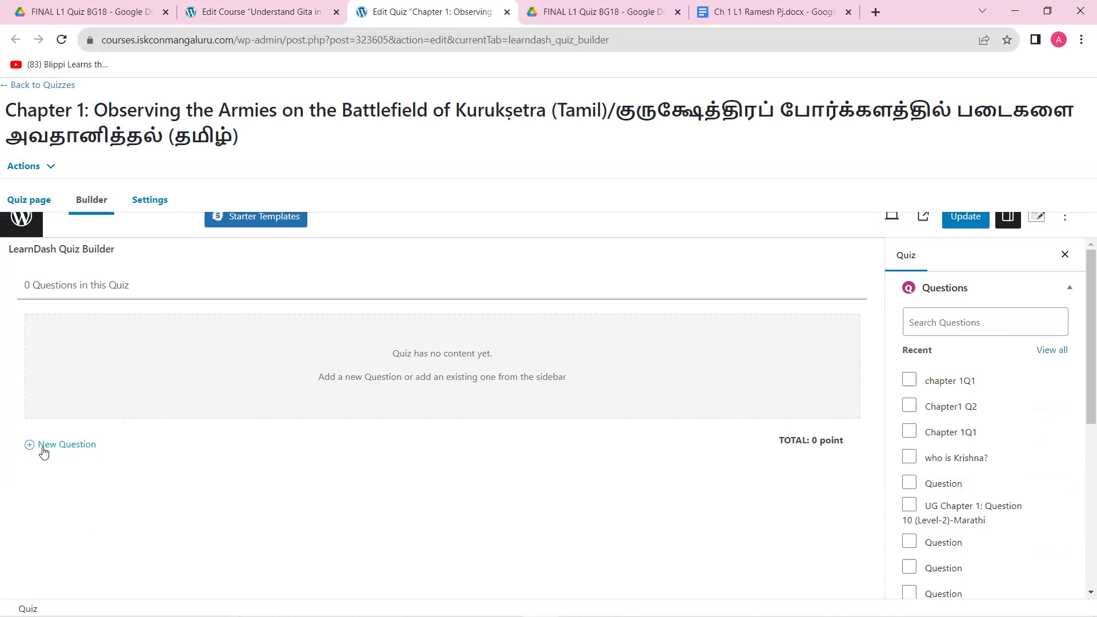
Add a new question titled "ch1 q1" to the Chapter 1 Tamil quiz
left_click(71, 445)
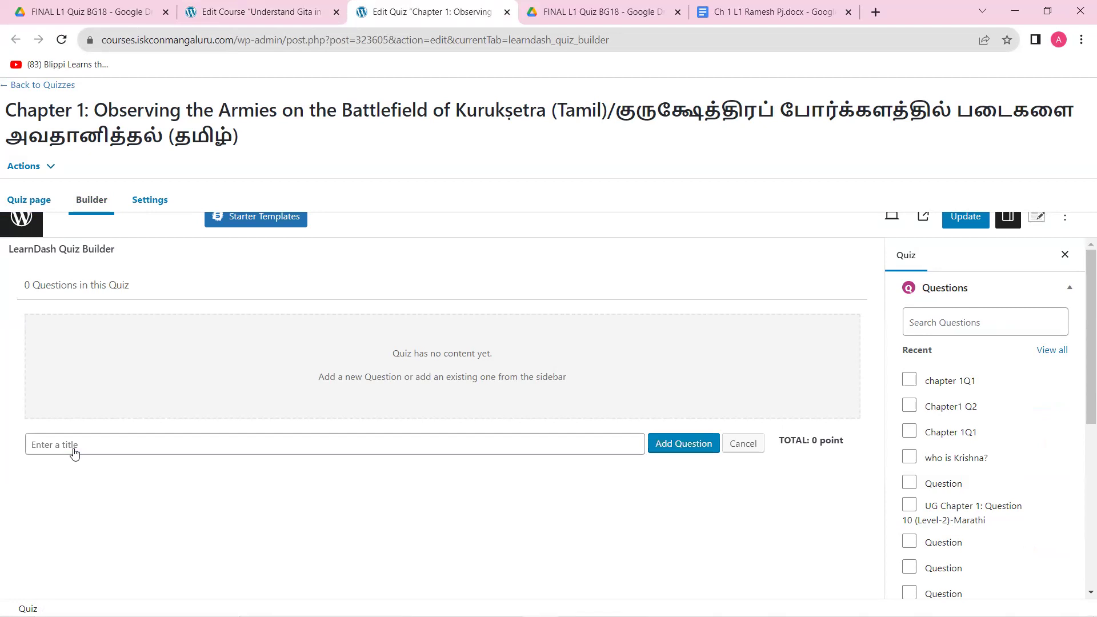
type("1")
key("BackSpace")
type("ch1 q1")
key("Return")
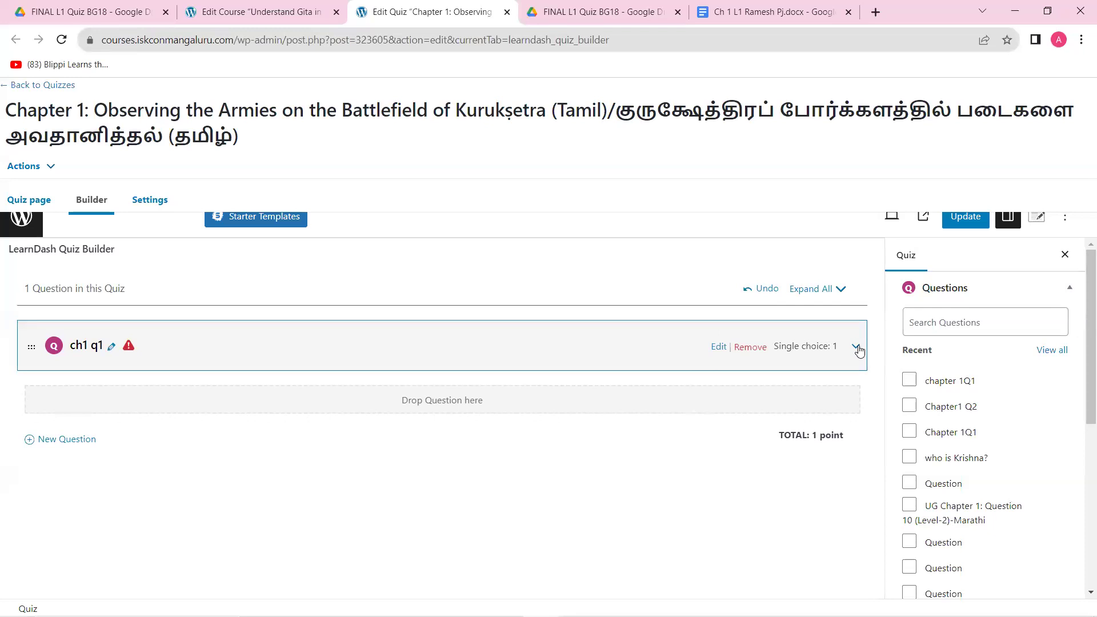
Fill in the "ch1 q1" question text with "What is the significance of the word "mamakah" spoken by Drthrastra? (BG 1.1)"
left_click(856, 348)
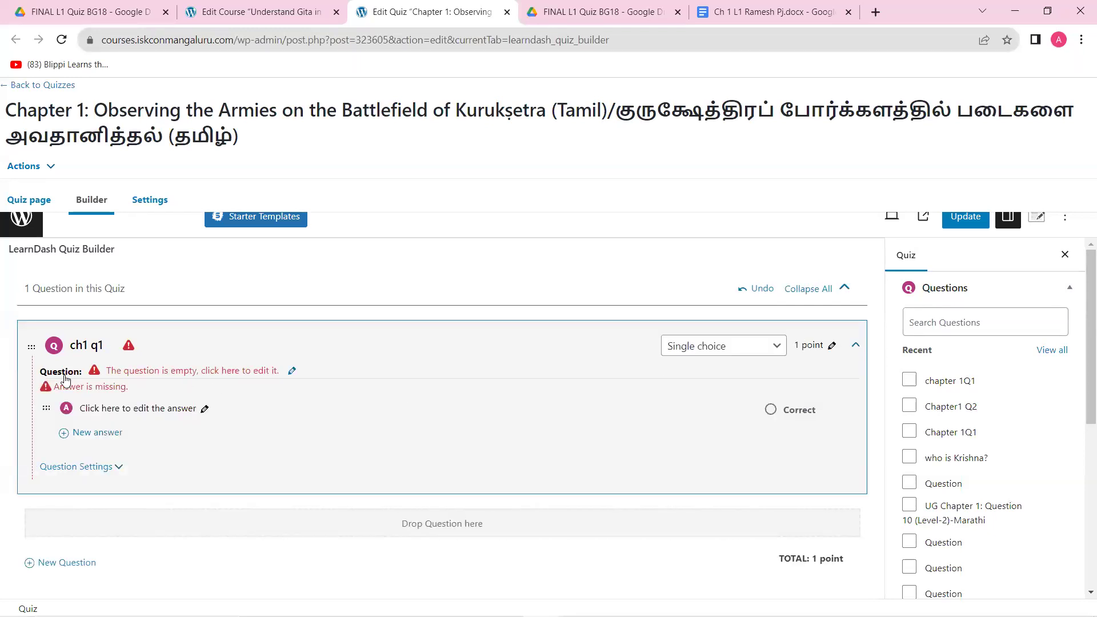
left_click(223, 376)
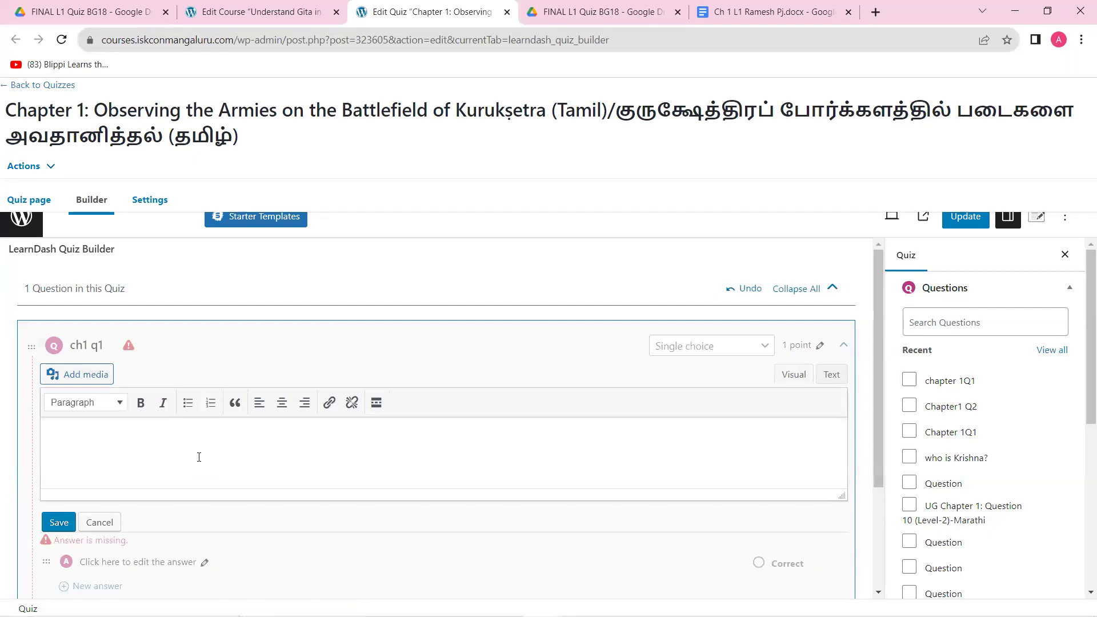
type("What is the significance of the word \"mamakah\" spoken by Drthrastra? (BG 1.1)")
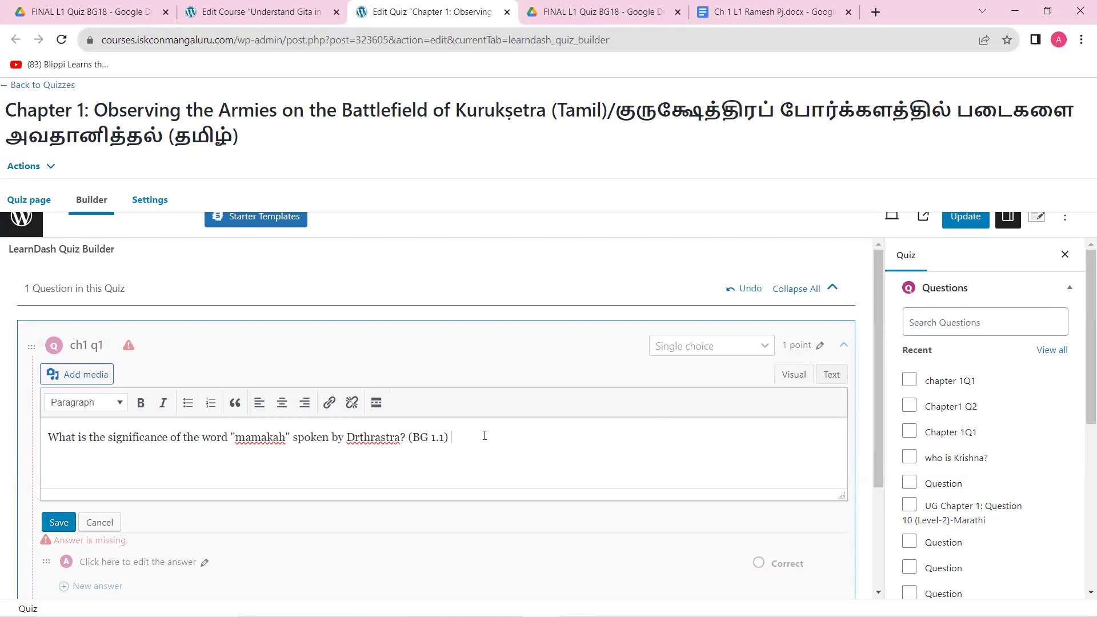
Replace the "ch1 q1" question text with the full English and Tamil quiz title copied from the page heading
left_click_drag(643, 109, 255, 152)
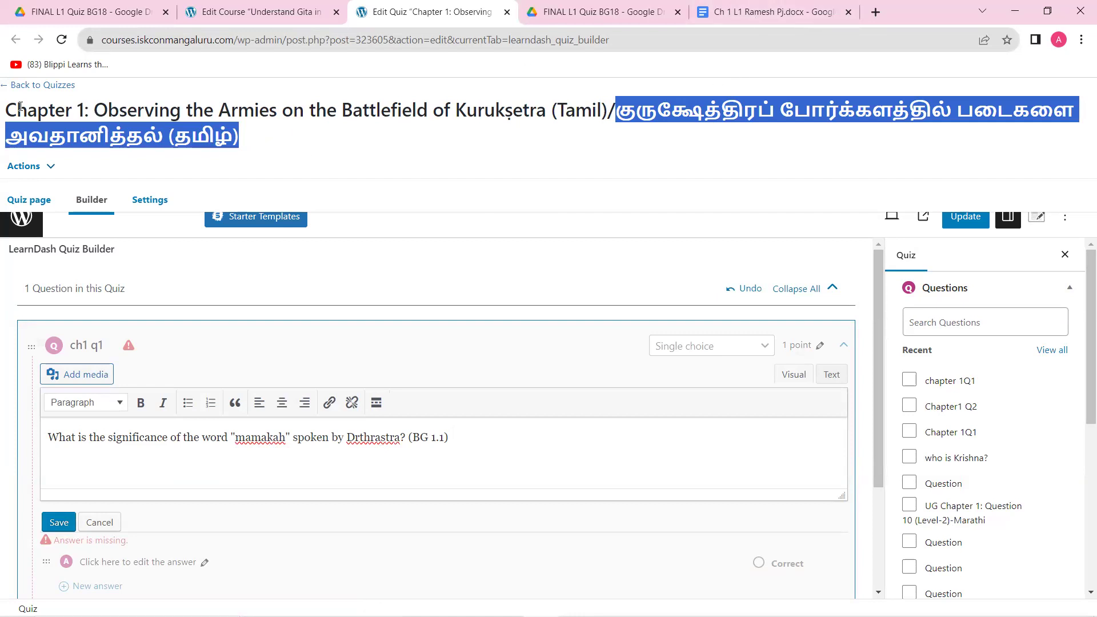
left_click_drag(9, 109, 259, 144)
key("ctrl+c")
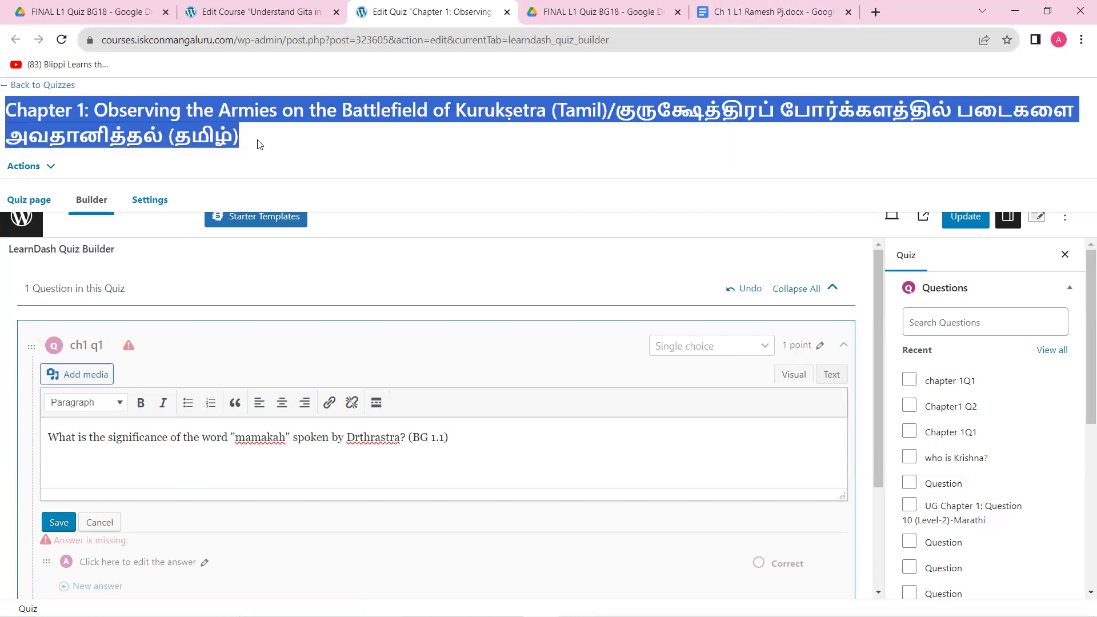
triple_click(457, 438)
key("ctrl+v")
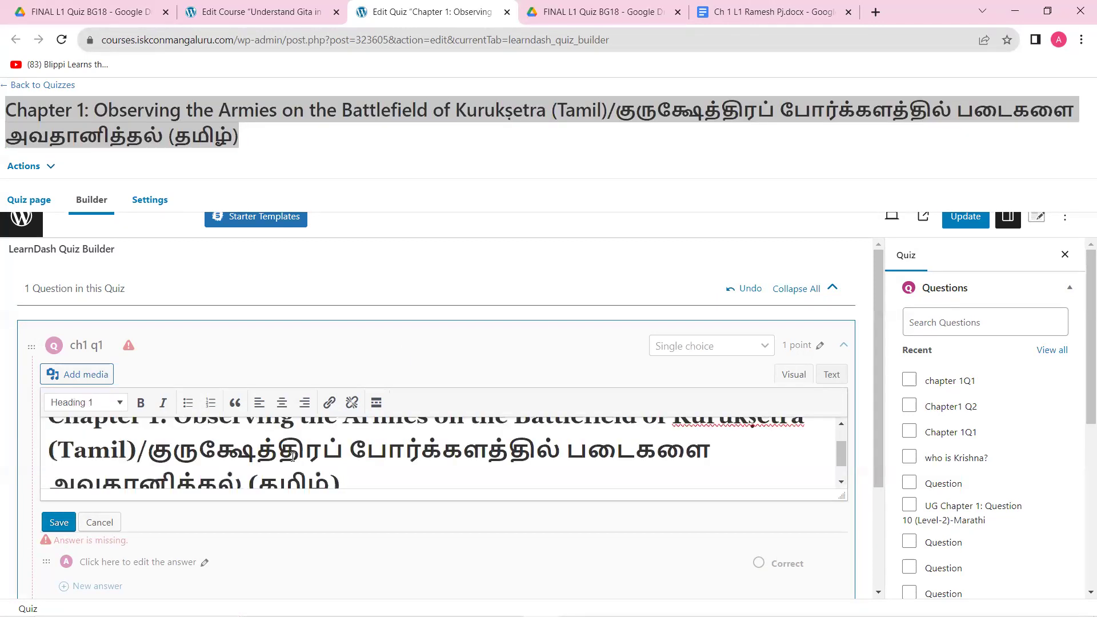
Examine how the English text and its Tamil translation follow each other in the question's text
scroll(514, 461, "up", 1)
scroll(514, 460, "down", 1)
scroll(513, 462, "up", 1)
scroll(513, 462, "down", 2)
scroll(512, 462, "up", 2)
mouse_move(840, 449)
left_mouse_down()
mouse_move(841, 476)
mouse_move(834, 446)
mouse_move(835, 459)
left_mouse_up()
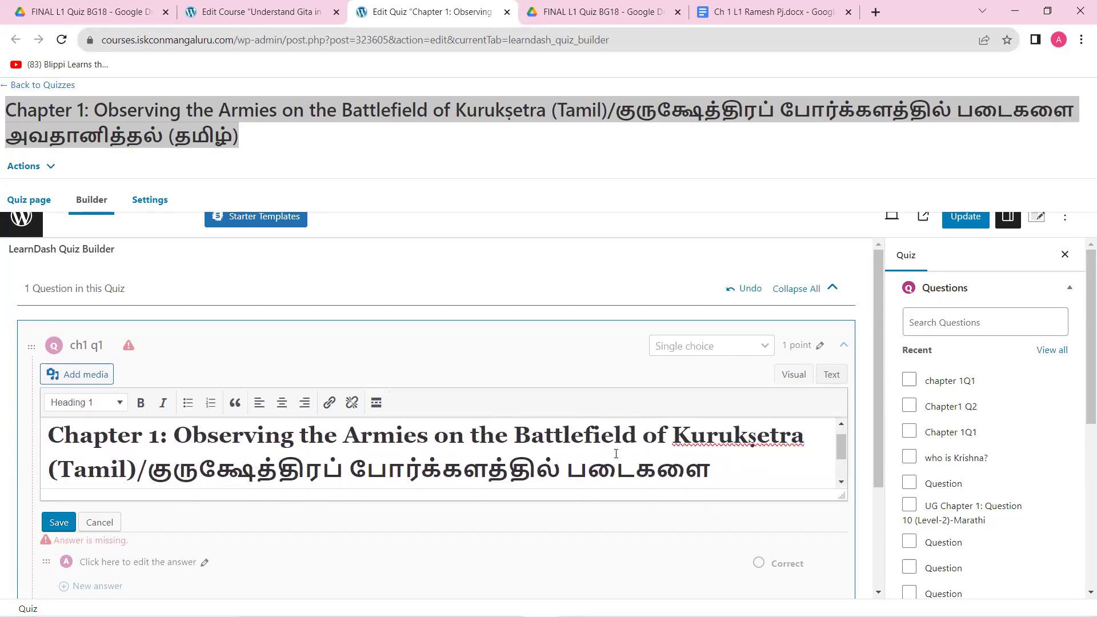
scroll(616, 454, "up", 1)
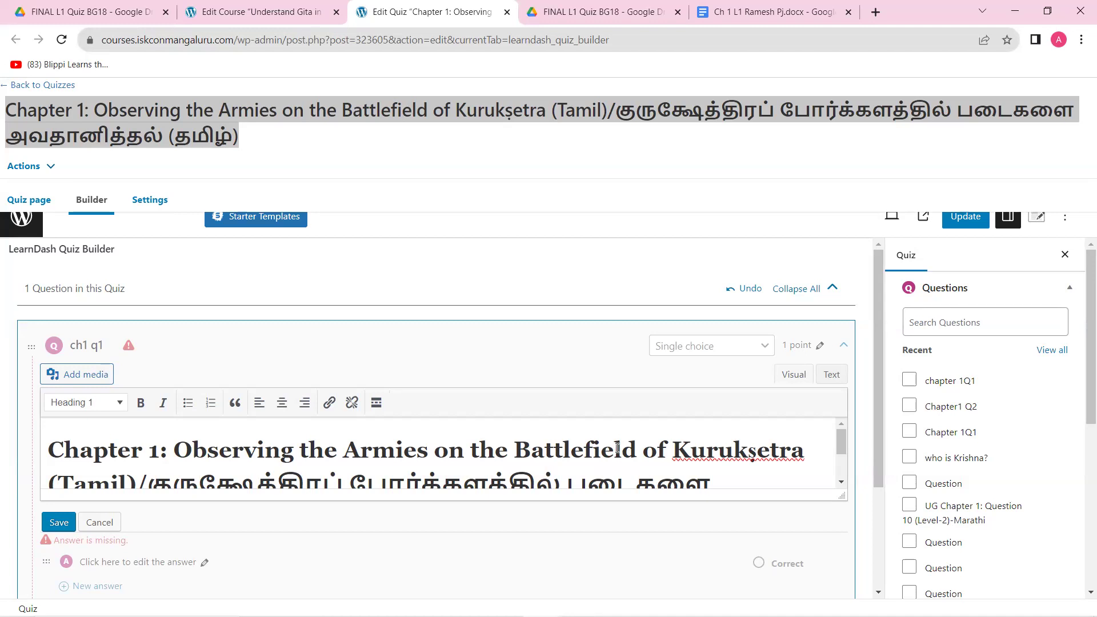
scroll(495, 463, "down", 2)
scroll(495, 465, "up", 2)
scroll(458, 460, "down", 2)
scroll(364, 464, "up", 2)
scroll(180, 450, "down", 2)
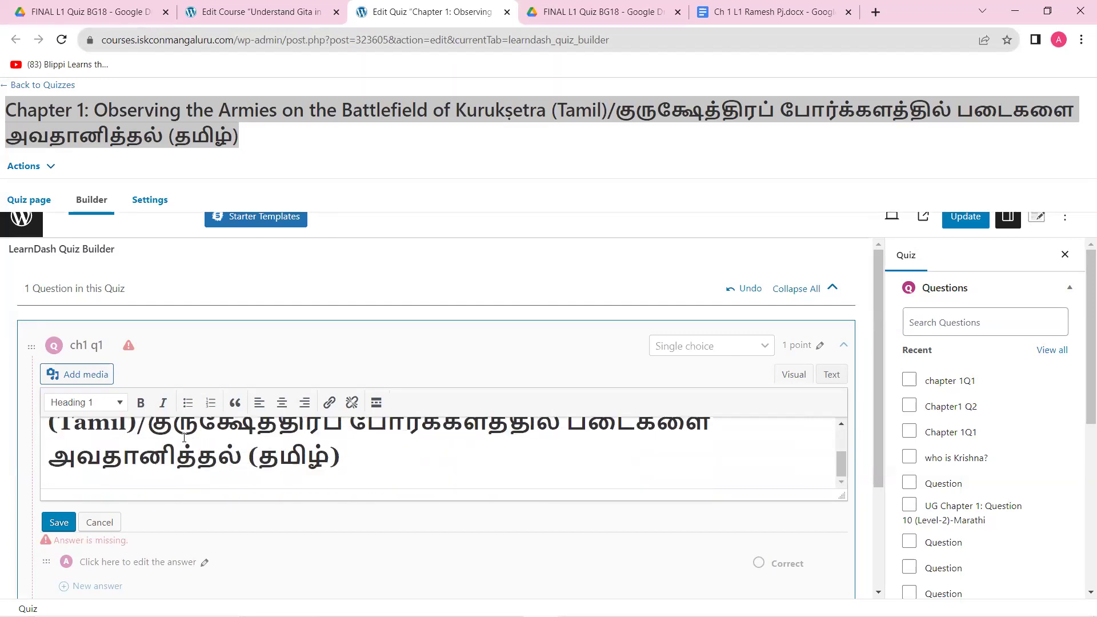
Highlight the Tamil part of the question text and save the "ch1 q1" question
left_click_drag(338, 460, 208, 454)
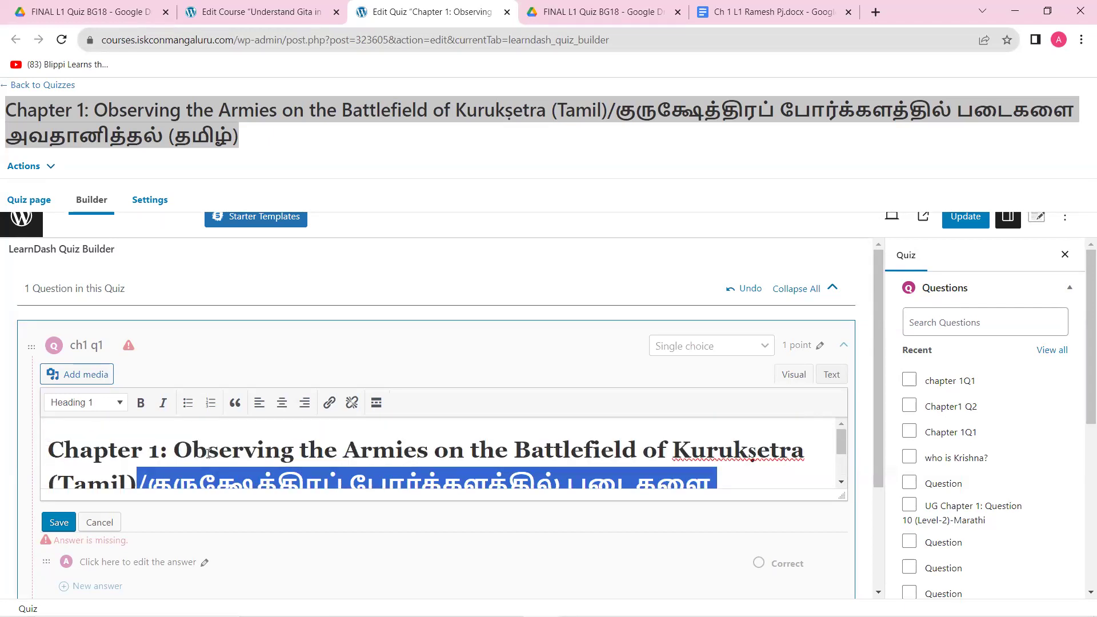
scroll(209, 454, "down", 1)
left_click(60, 534)
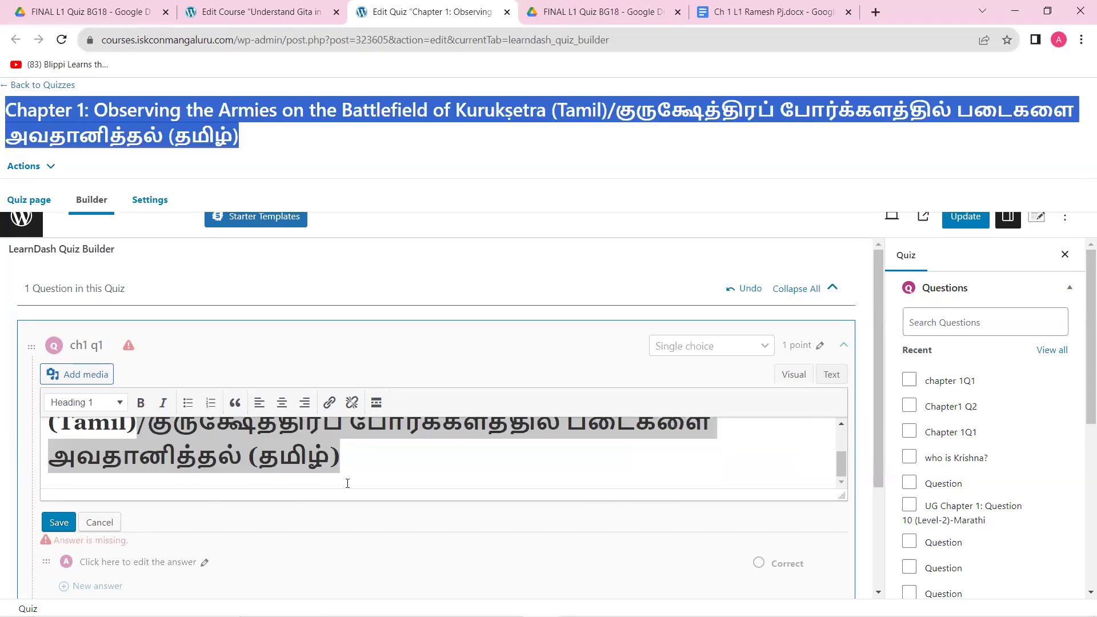
left_click(56, 528)
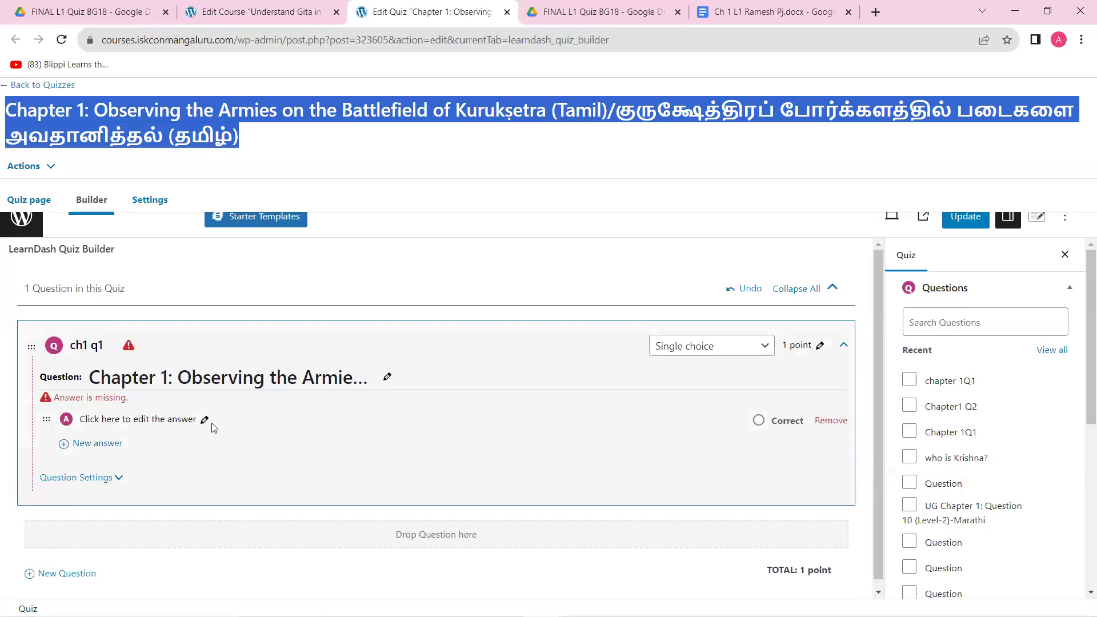
Reopen the saved "ch1 q1" question text and review its English and Tamil parts
left_click(318, 379)
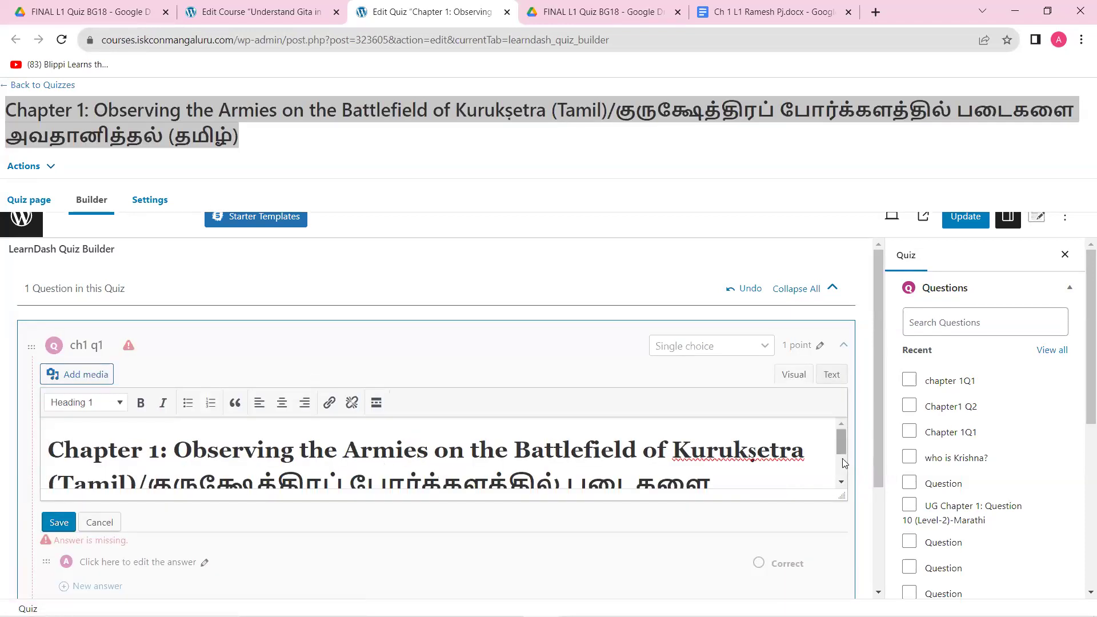
scroll(843, 456, "down", 1)
scroll(842, 455, "up", 1)
scroll(842, 461, "down", 2)
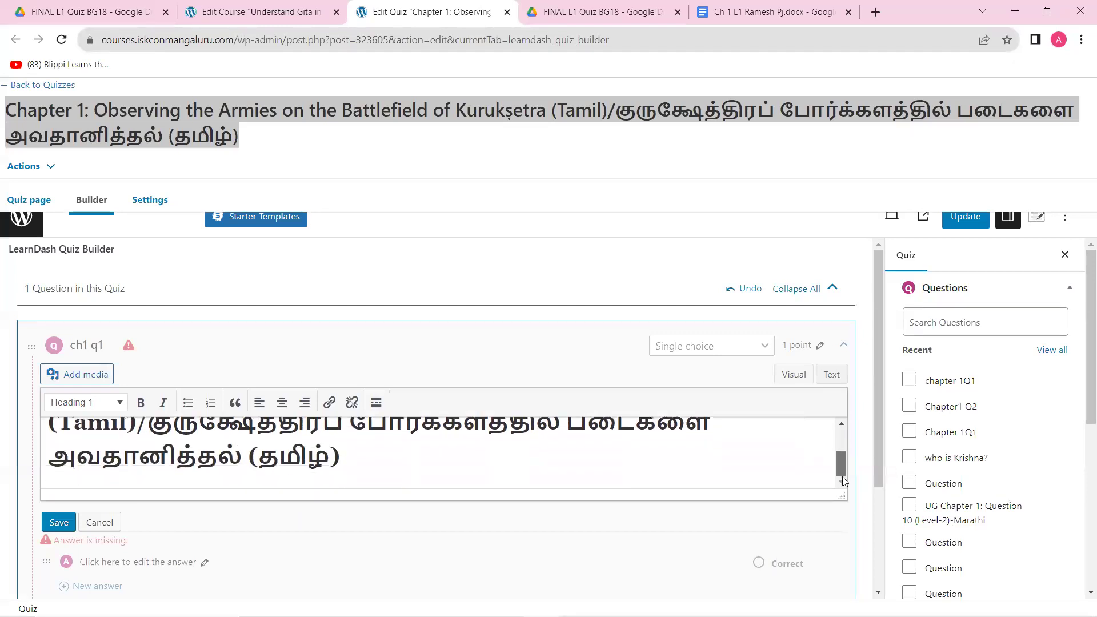
scroll(842, 474, "up", 2)
scroll(841, 461, "down", 1)
scroll(840, 458, "up", 1)
scroll(840, 460, "down", 1)
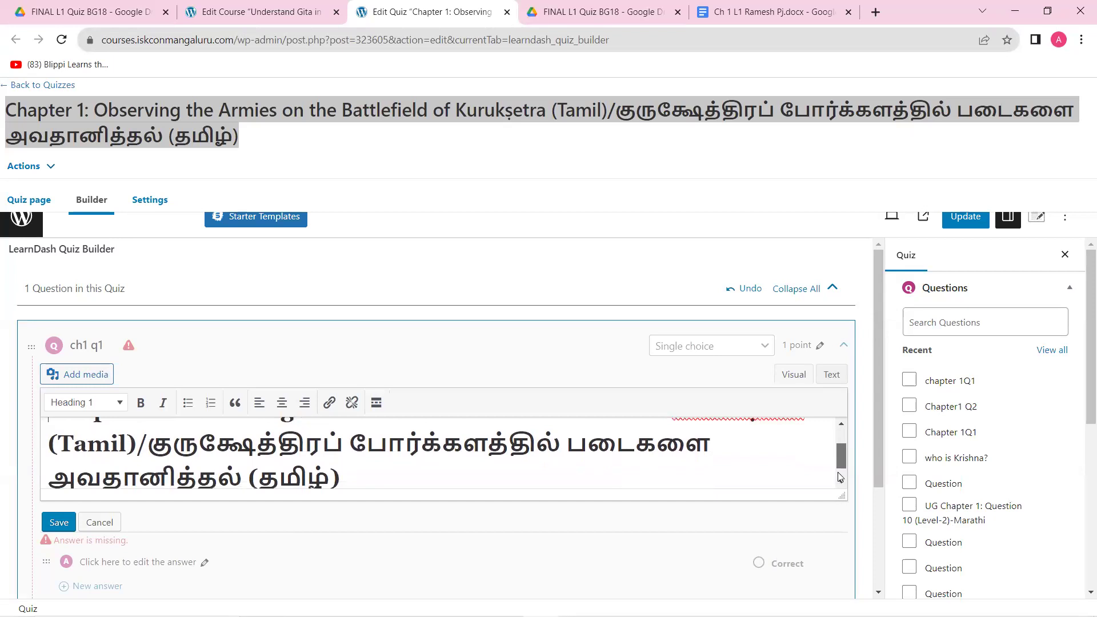
scroll(840, 478, "down", 1)
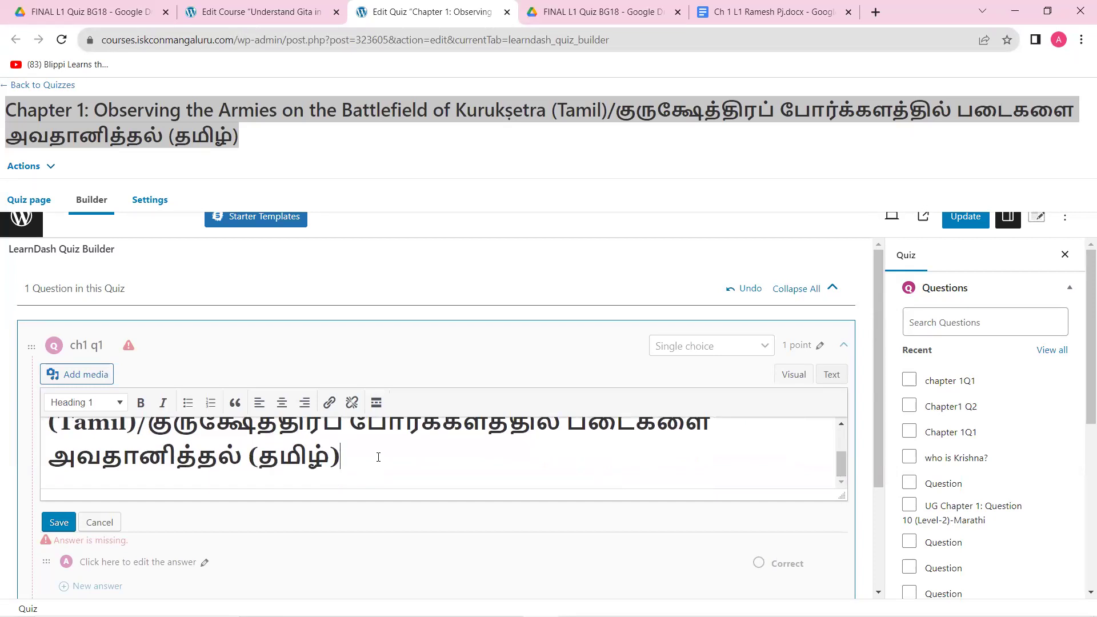
scroll(378, 457, "up", 2)
scroll(378, 457, "down", 2)
scroll(379, 458, "up", 2)
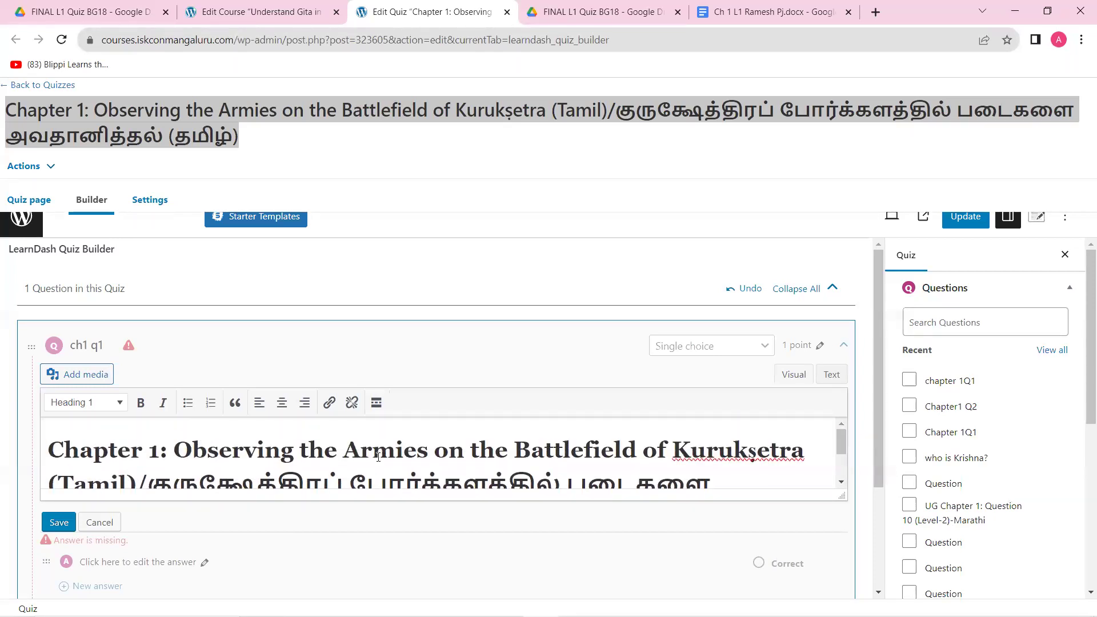
Save the "ch1 q1" question text and reopen it for editing
scroll(379, 457, "down", 3)
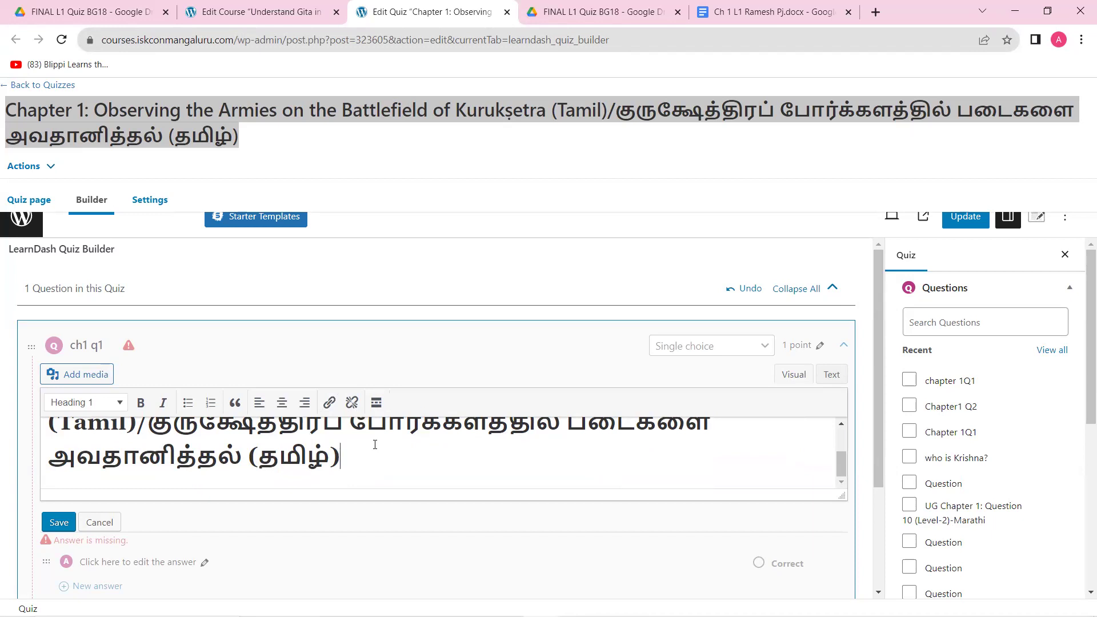
left_click(57, 523)
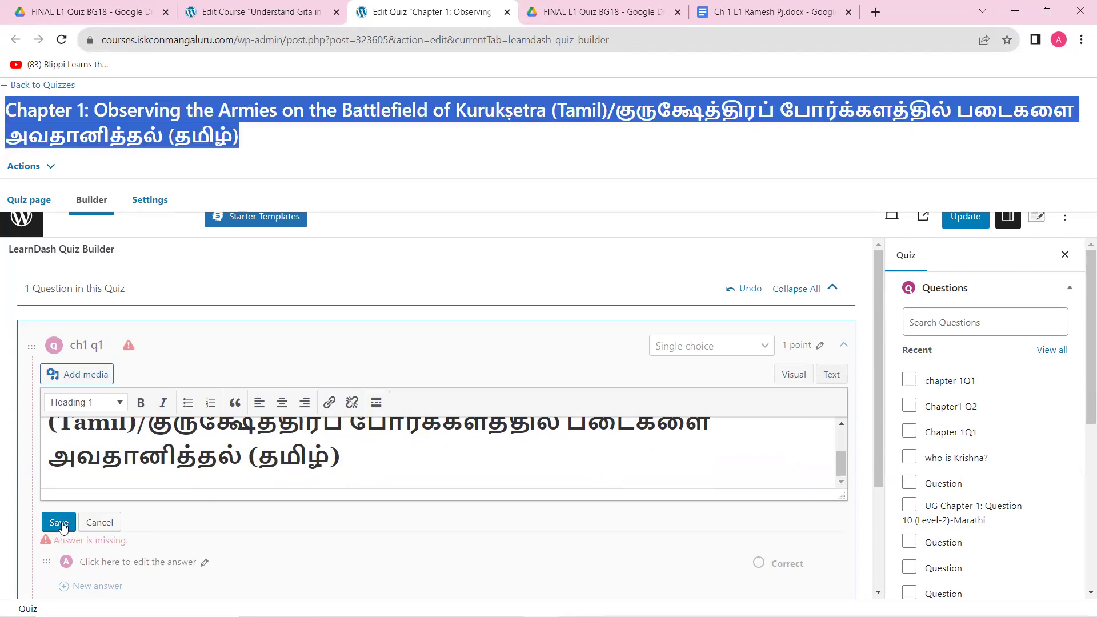
left_click(288, 379)
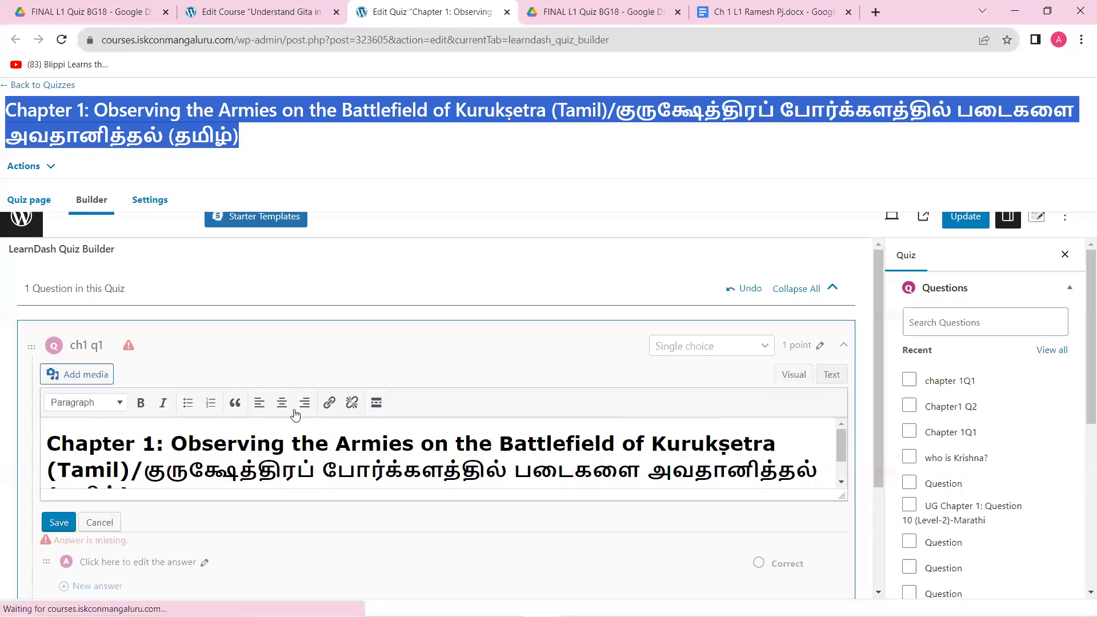
Highlight the full English and Tamil text of the "ch1 q1" question, review both parts, and save the question
left_click_drag(57, 446, 740, 488)
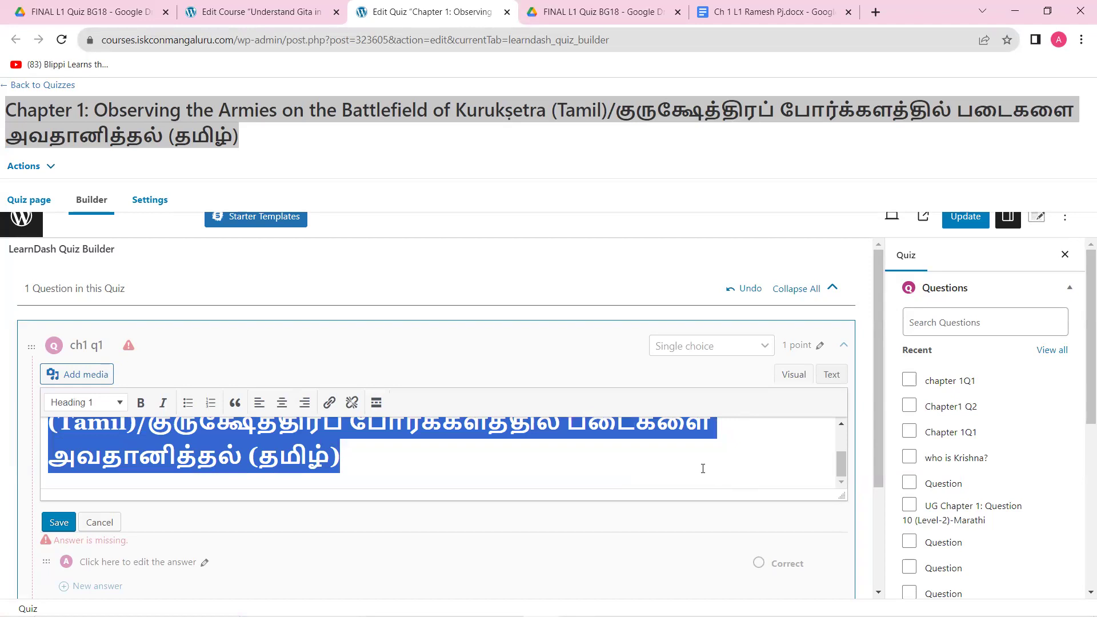
scroll(699, 465, "up", 2)
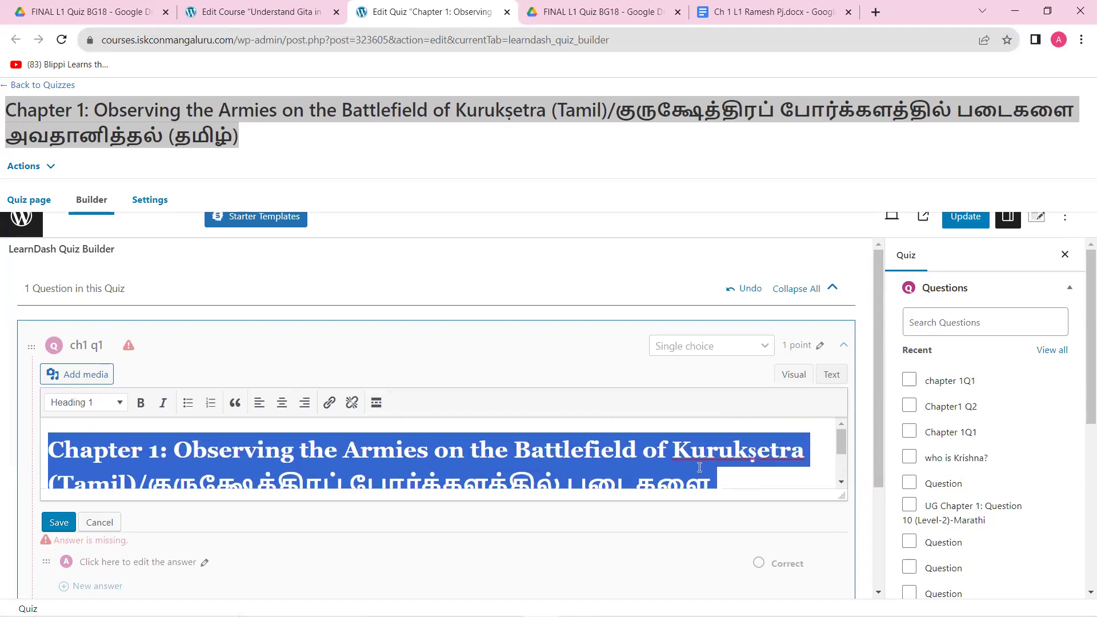
left_click(699, 466)
scroll(460, 489, "down", 2)
scroll(462, 486, "up", 2)
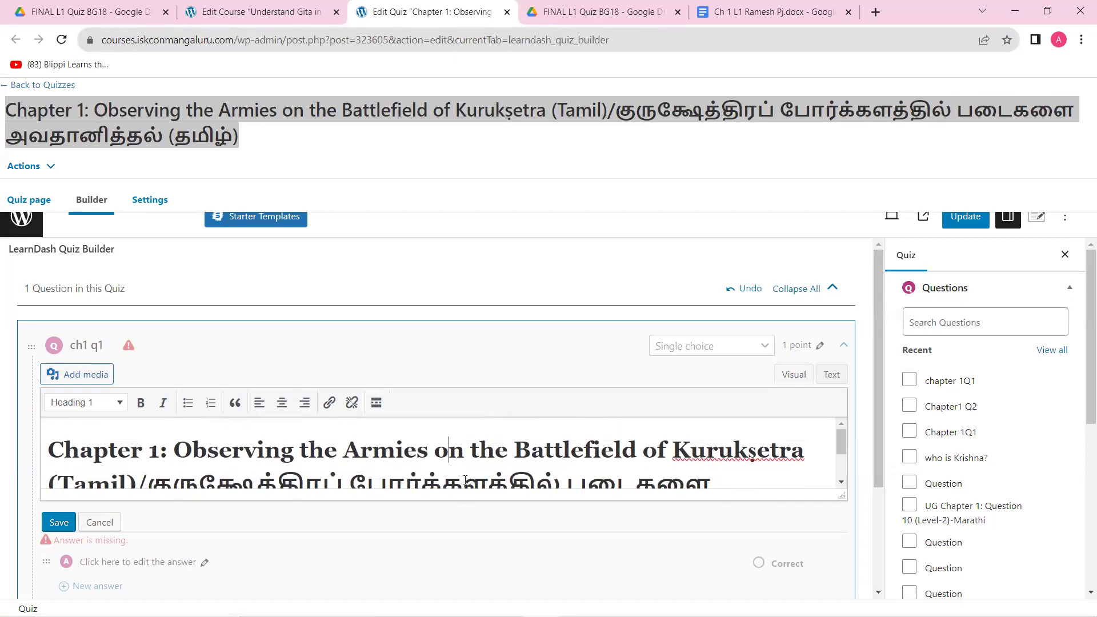
scroll(465, 481, "down", 2)
left_click(185, 512)
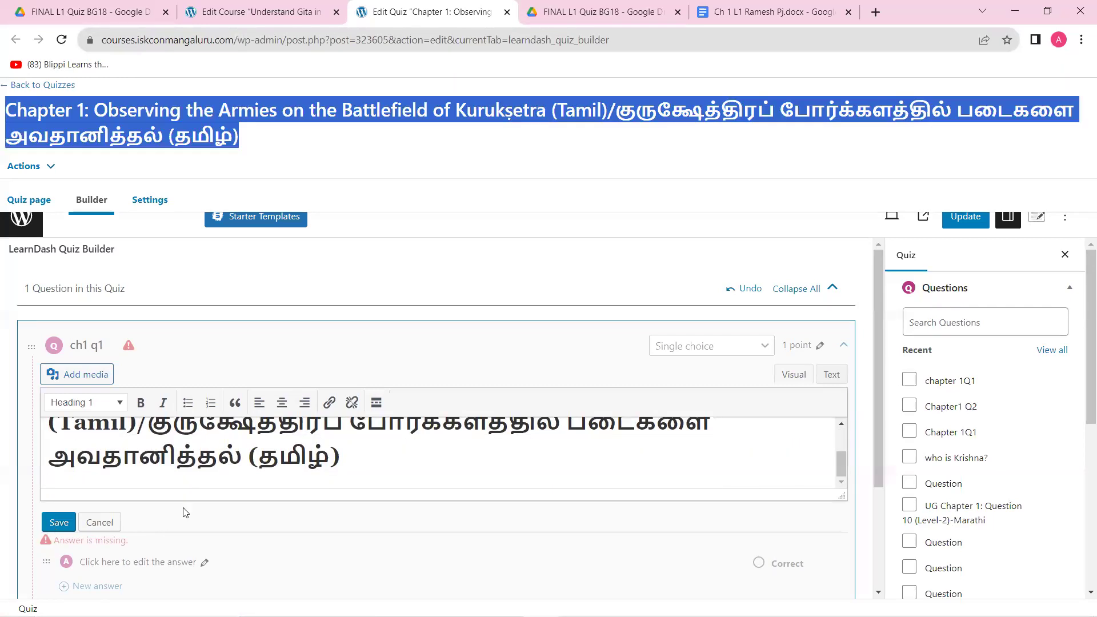
left_click(44, 525)
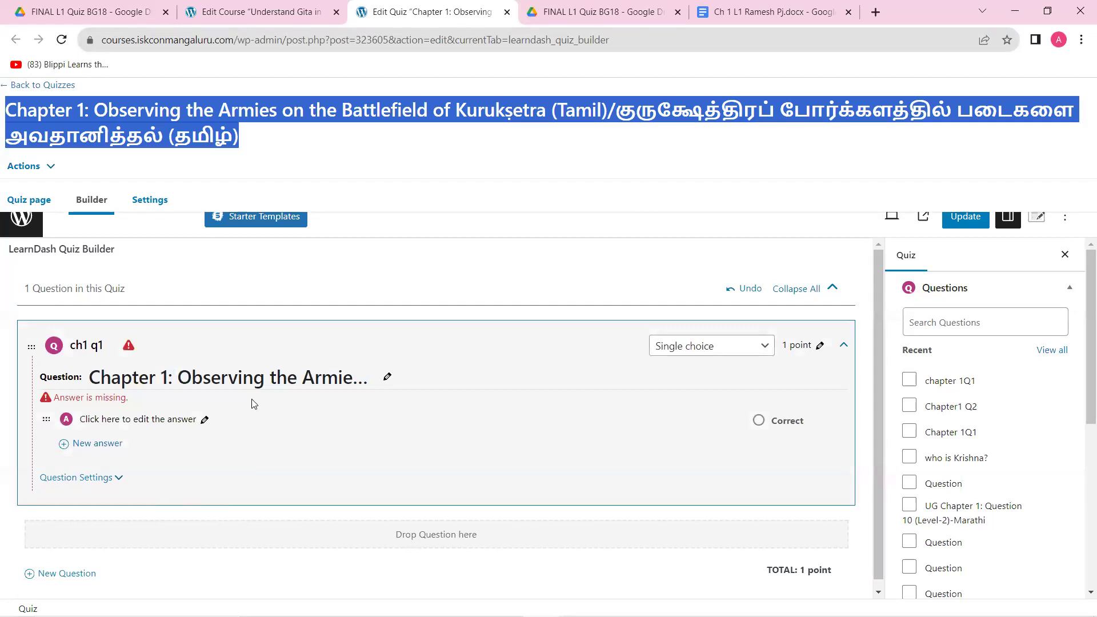
Clear the entire question text of "ch1 q1" and save it empty
left_click(382, 383)
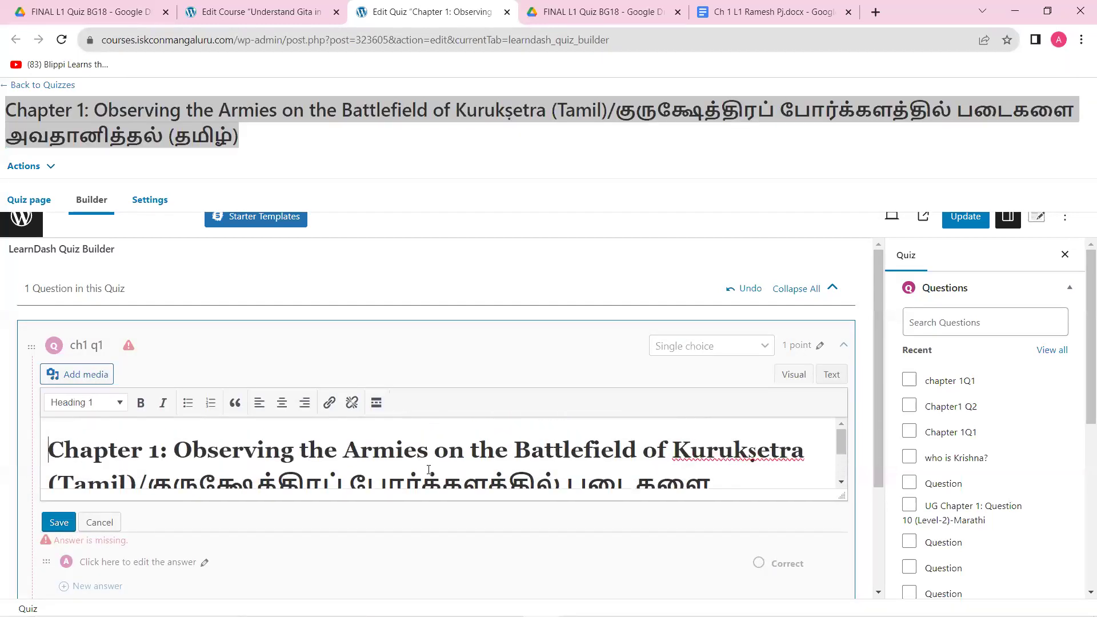
scroll(347, 454, "down", 2)
left_click_drag(364, 459, 16, 435)
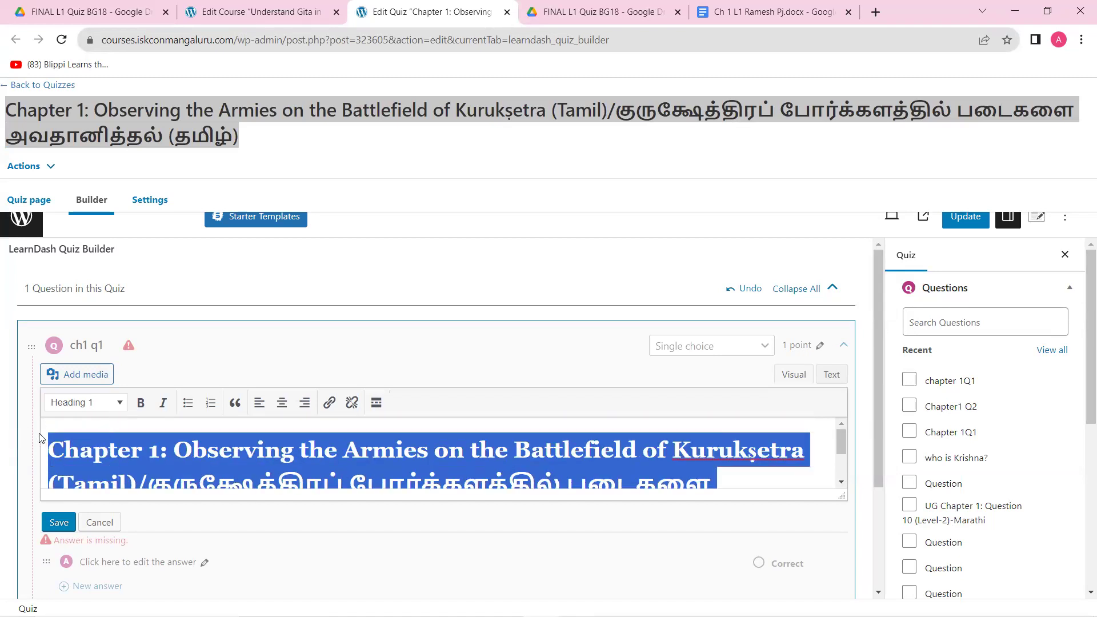
key("BackSpace")
left_click(63, 527)
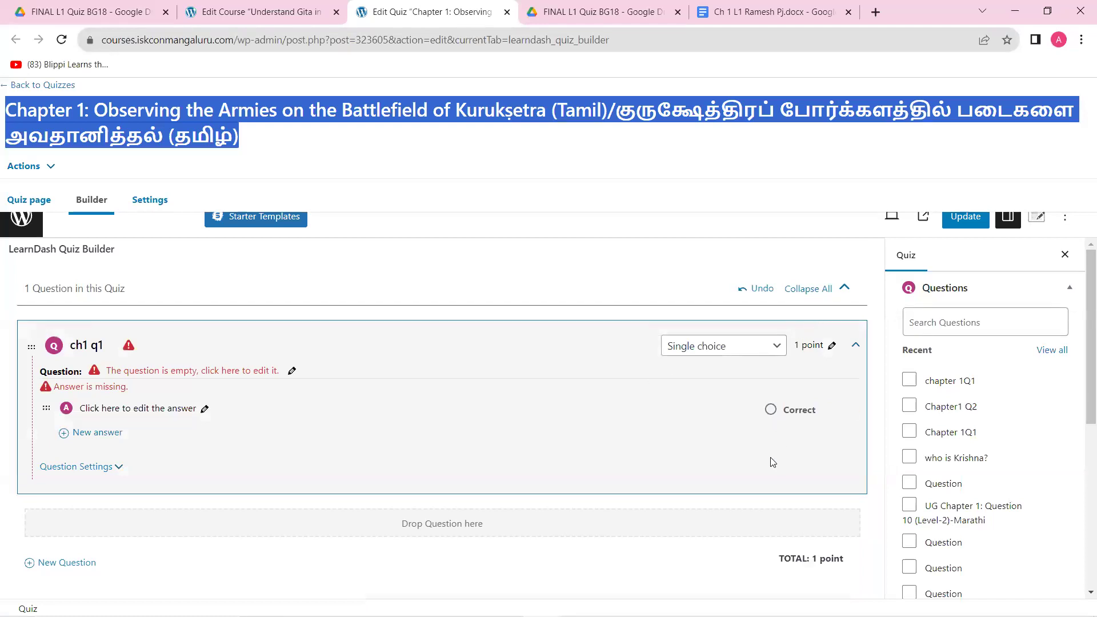
Remove the "ch1 q1" question from the Chapter 1 quiz and close the quiz editor without updating it
left_click(856, 345)
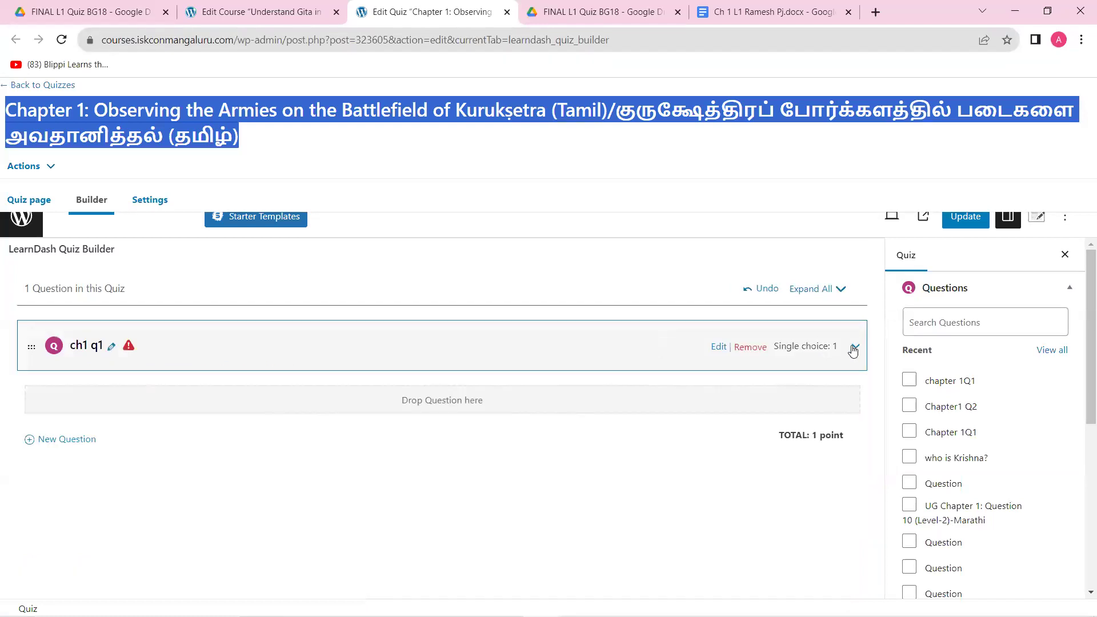
left_click(753, 347)
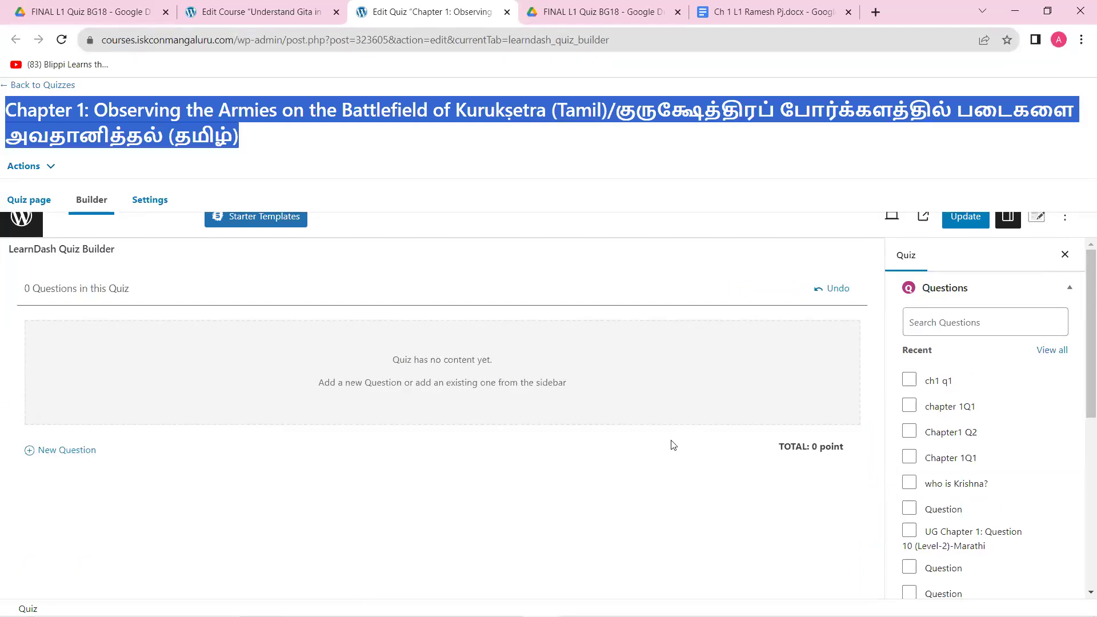
left_click(686, 239)
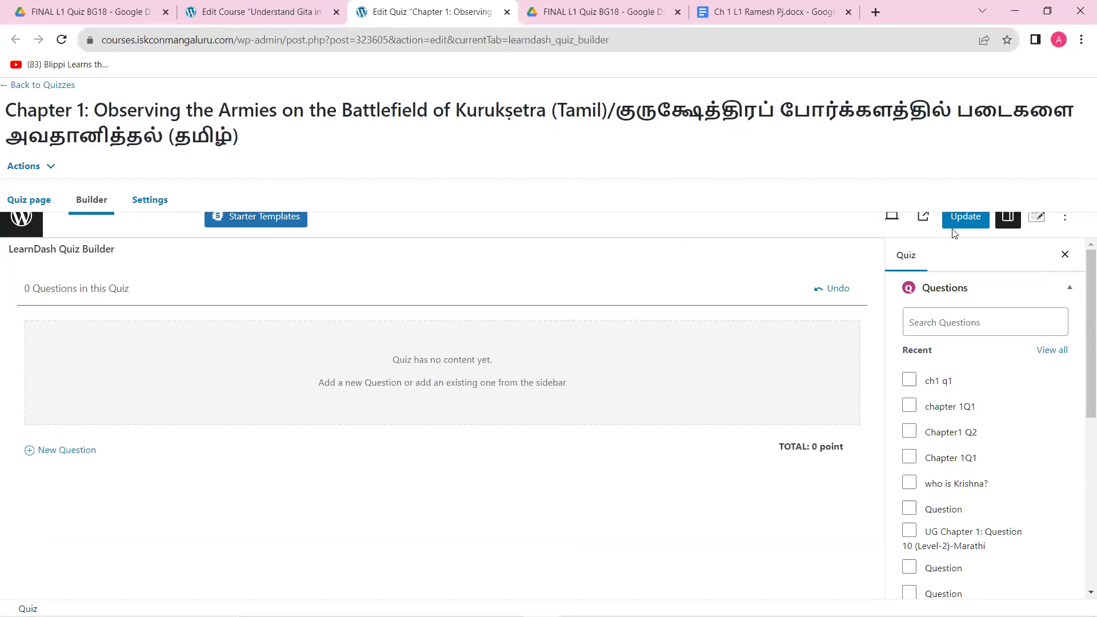
left_click(507, 12)
left_click(618, 121)
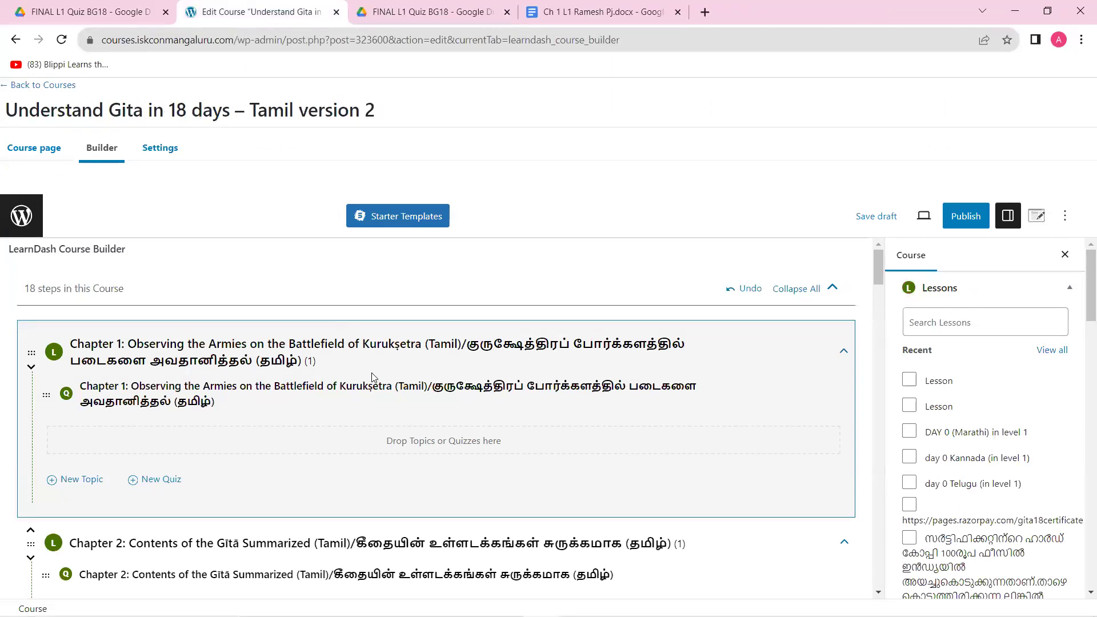
Examine the lesson and quiz titles of Chapters 1 to 18 in the Tamil version 2 course, checking which include Tamil translations
scroll(372, 378, "down", 6)
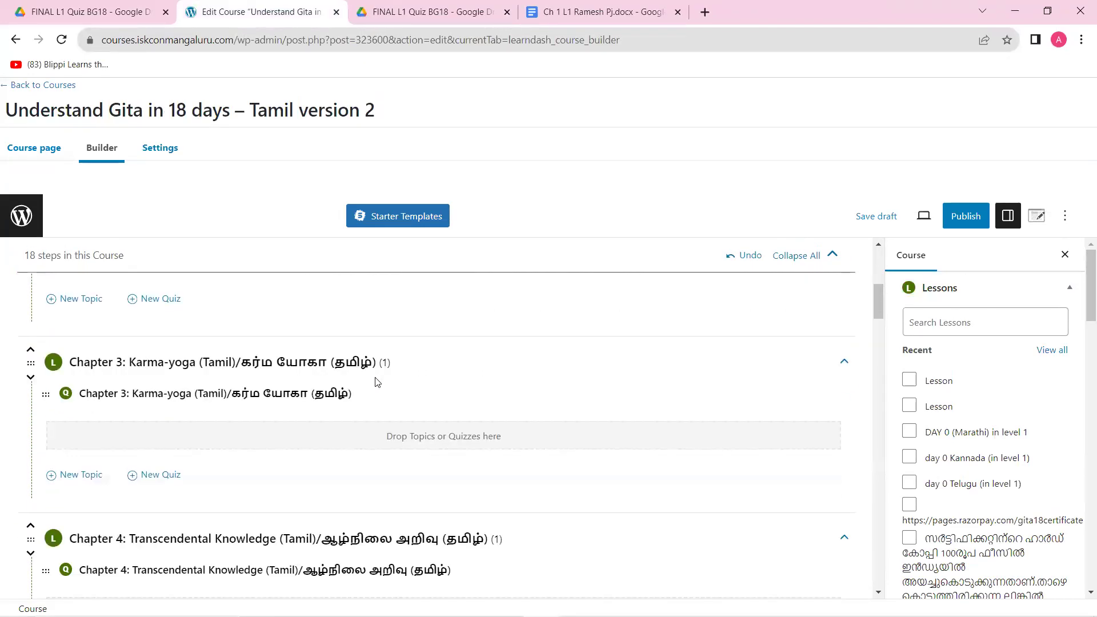
scroll(377, 382, "down", 3)
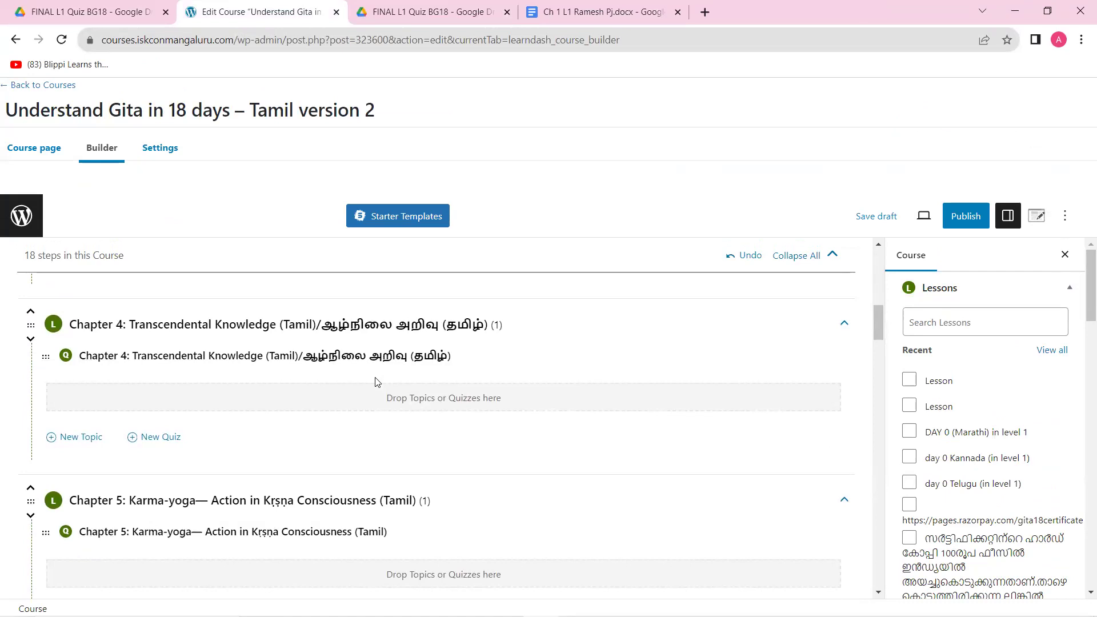
scroll(377, 383, "up", 1)
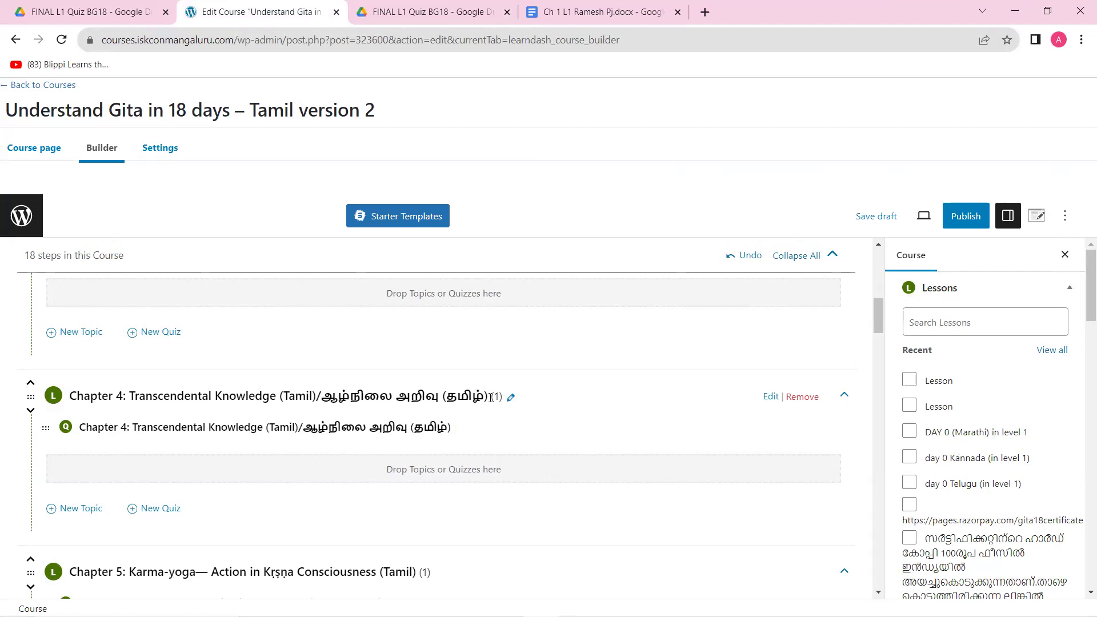
scroll(492, 397, "down", 2)
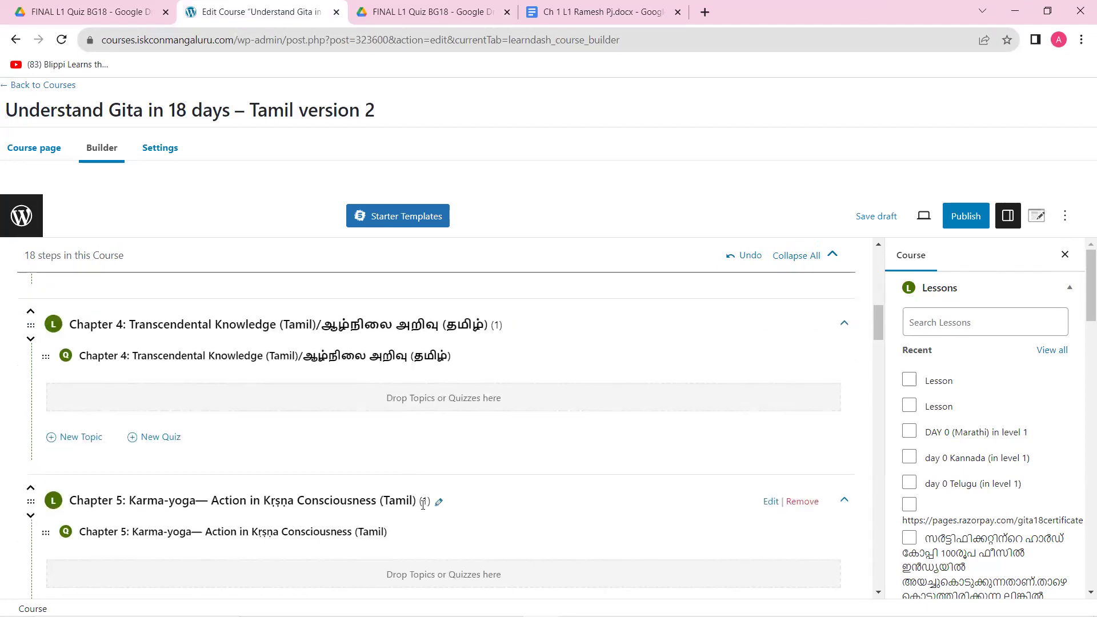
scroll(424, 505, "down", 10)
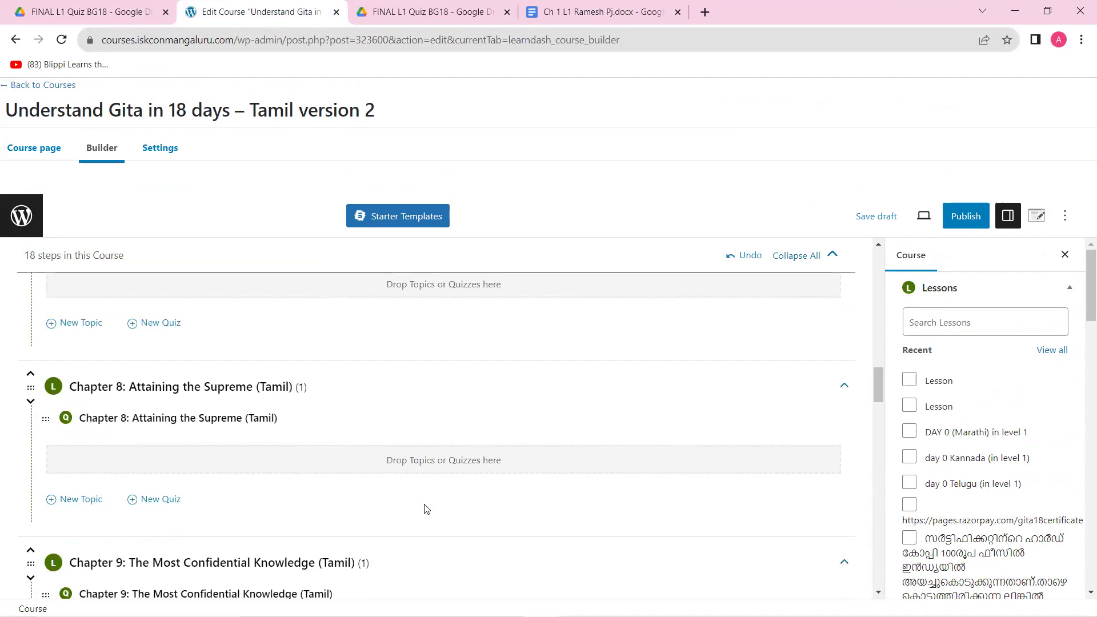
scroll(425, 508, "down", 20)
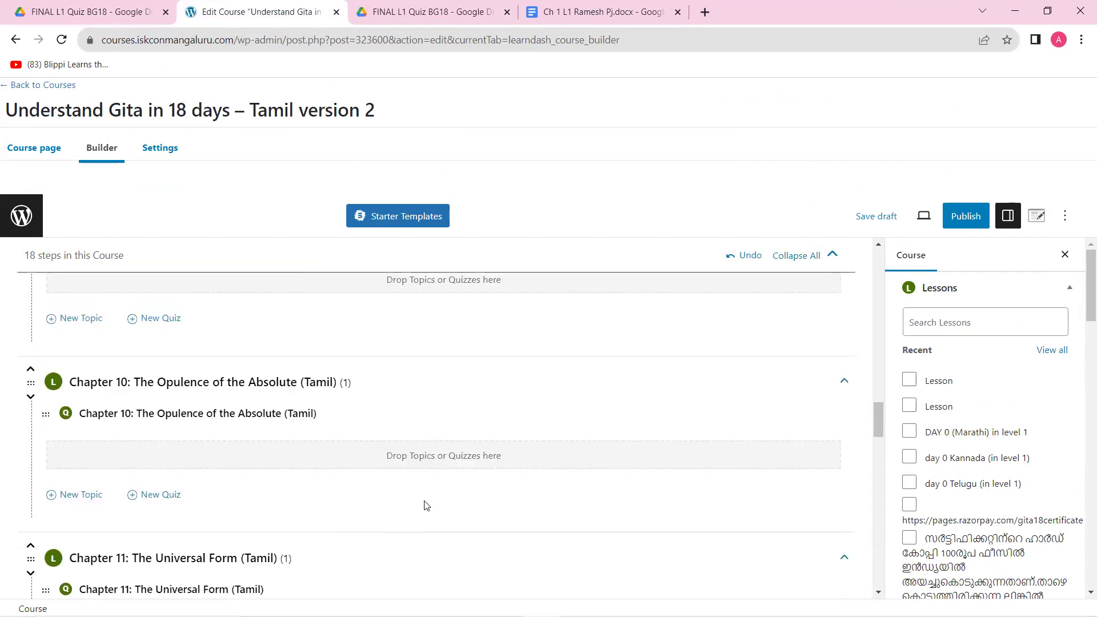
scroll(425, 505, "down", 10)
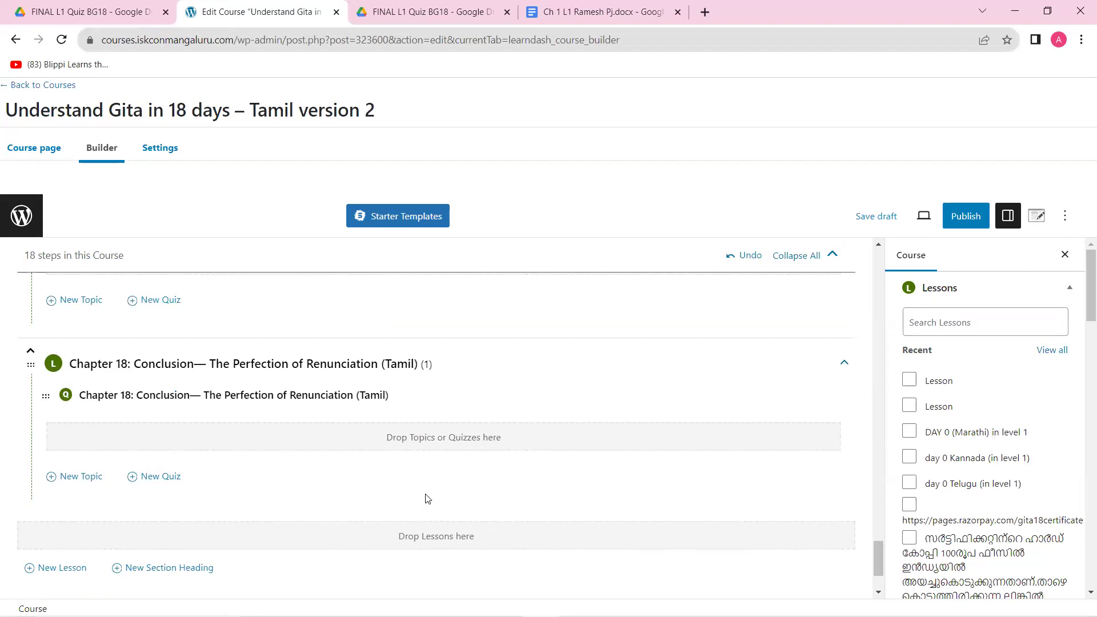
scroll(426, 498, "up", 4)
scroll(428, 498, "up", 18)
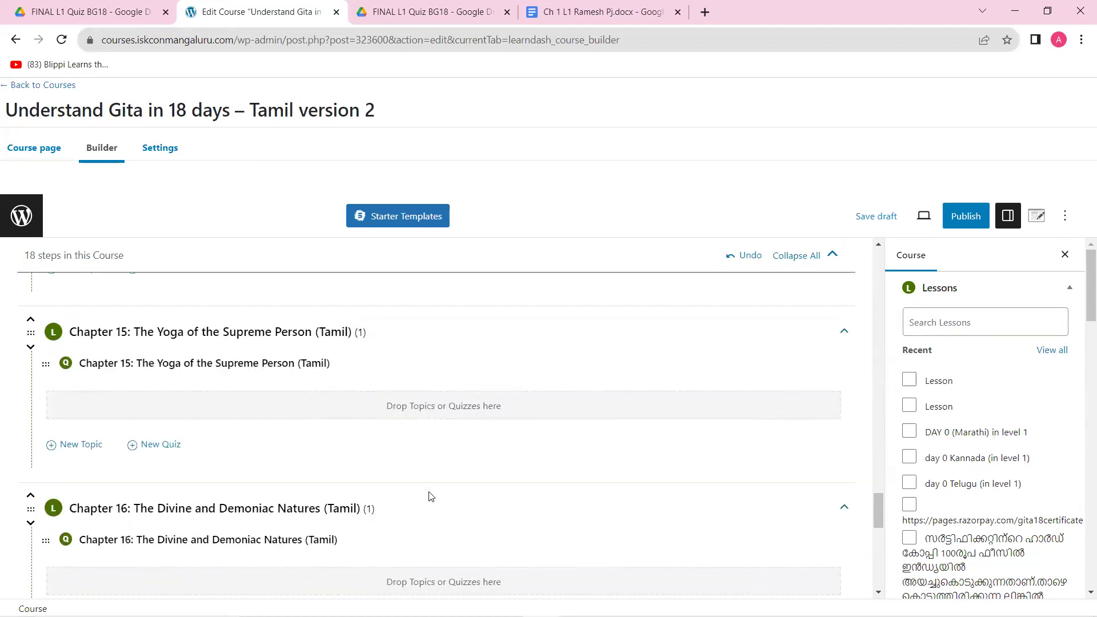
scroll(433, 495, "up", 18)
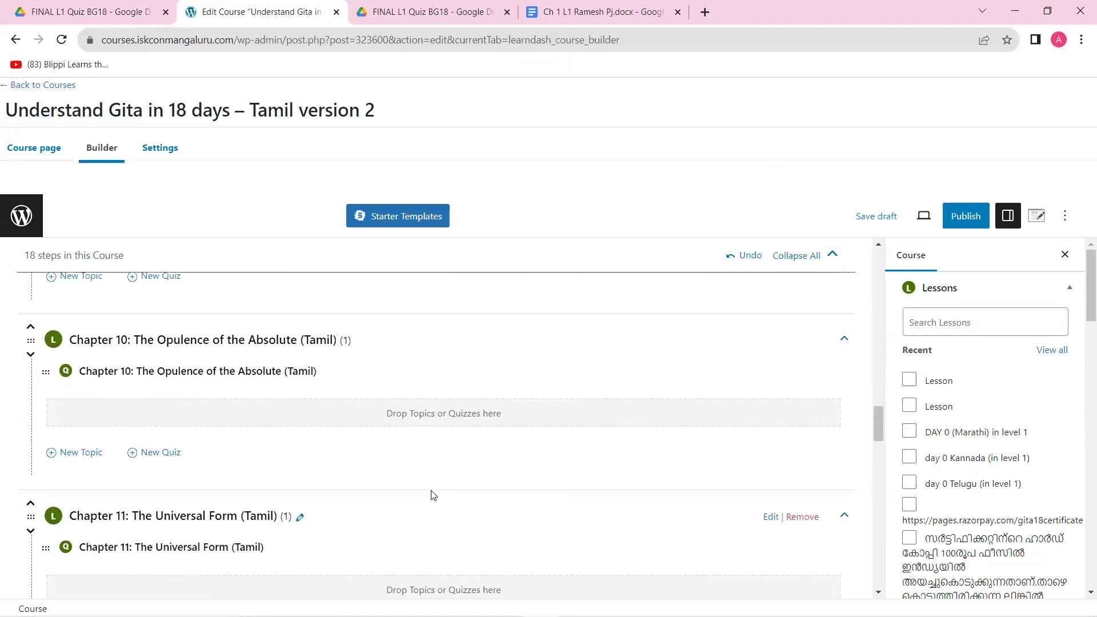
scroll(433, 493, "up", 5)
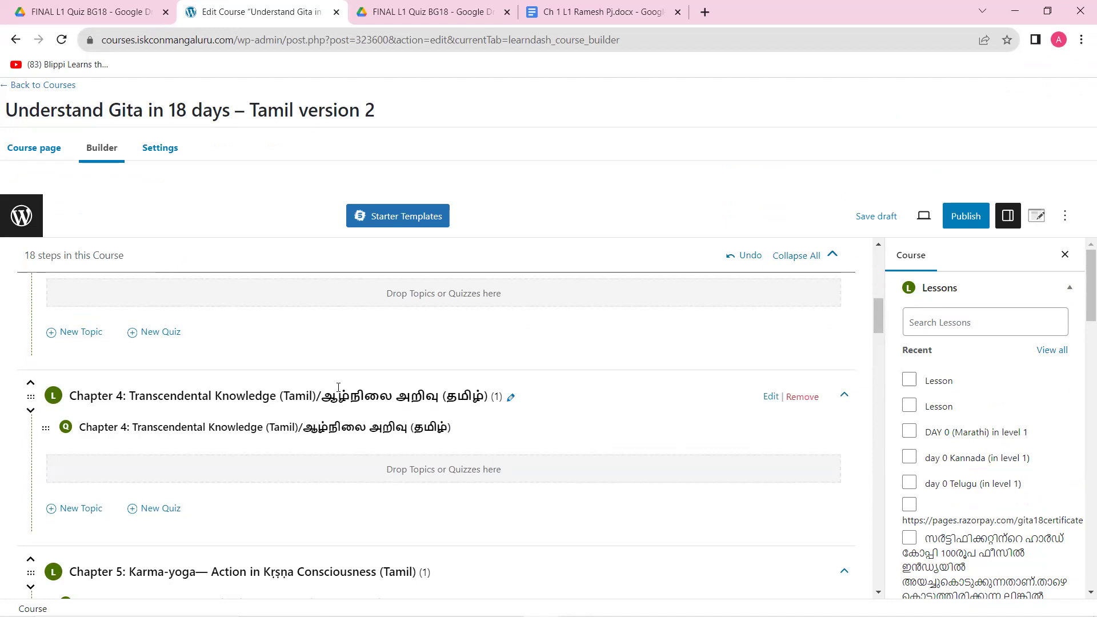
scroll(225, 490, "down", 2)
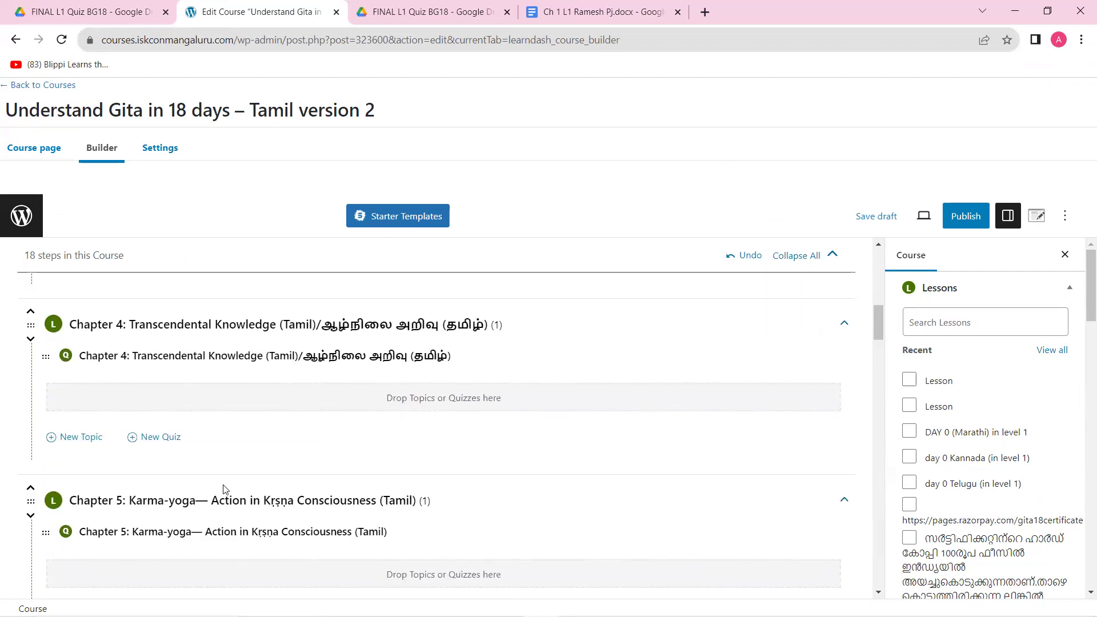
scroll(216, 531, "down", 2)
scroll(216, 532, "down", 5)
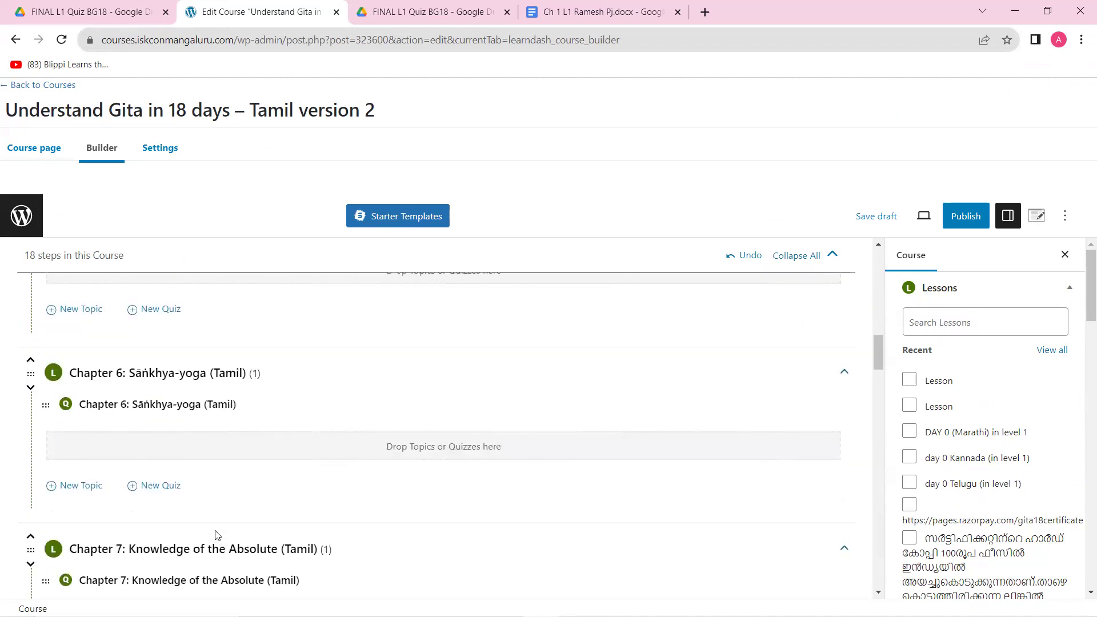
scroll(219, 531, "up", 8)
scroll(219, 532, "up", 10)
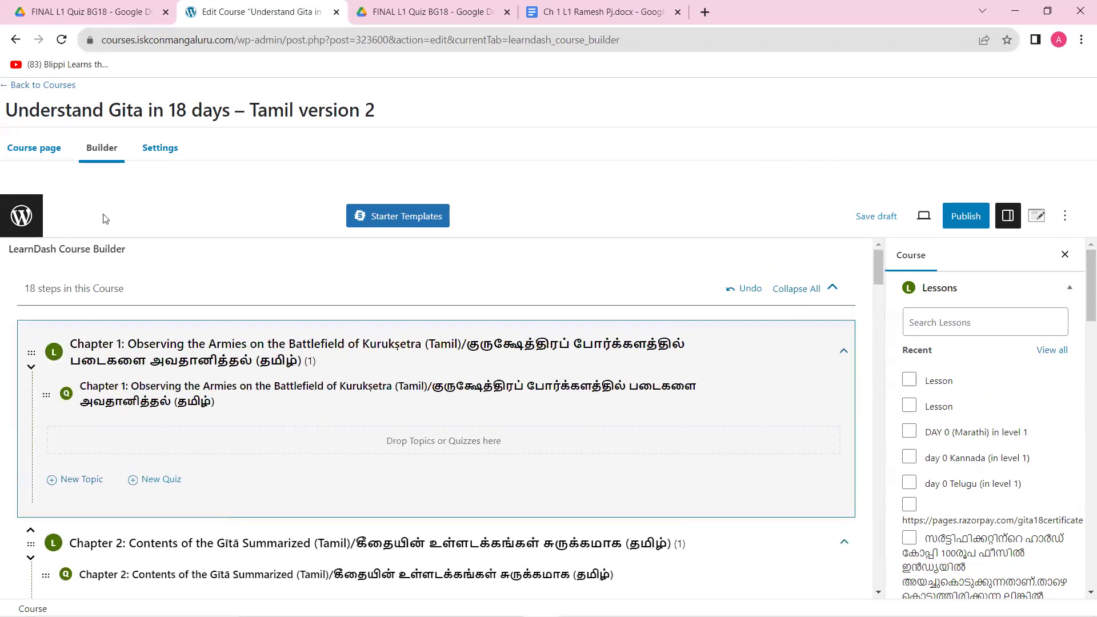
Return to the Courses list, discarding unsaved course changes, and look through the "Understand Gita in 18 days" version 2 drafts in each language
left_click(39, 86)
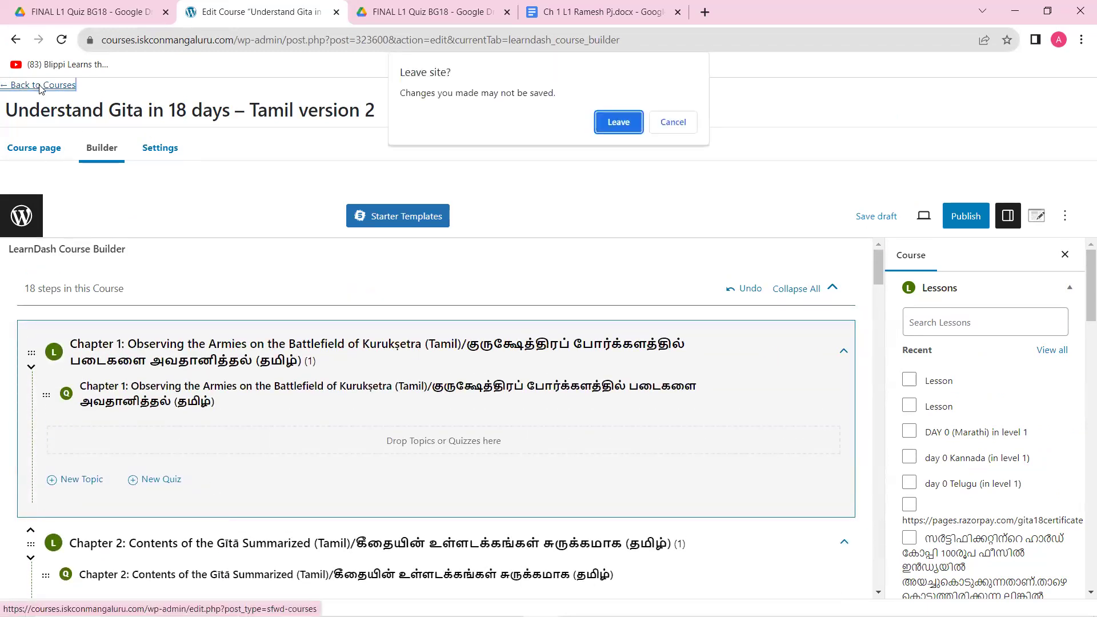
left_click(619, 121)
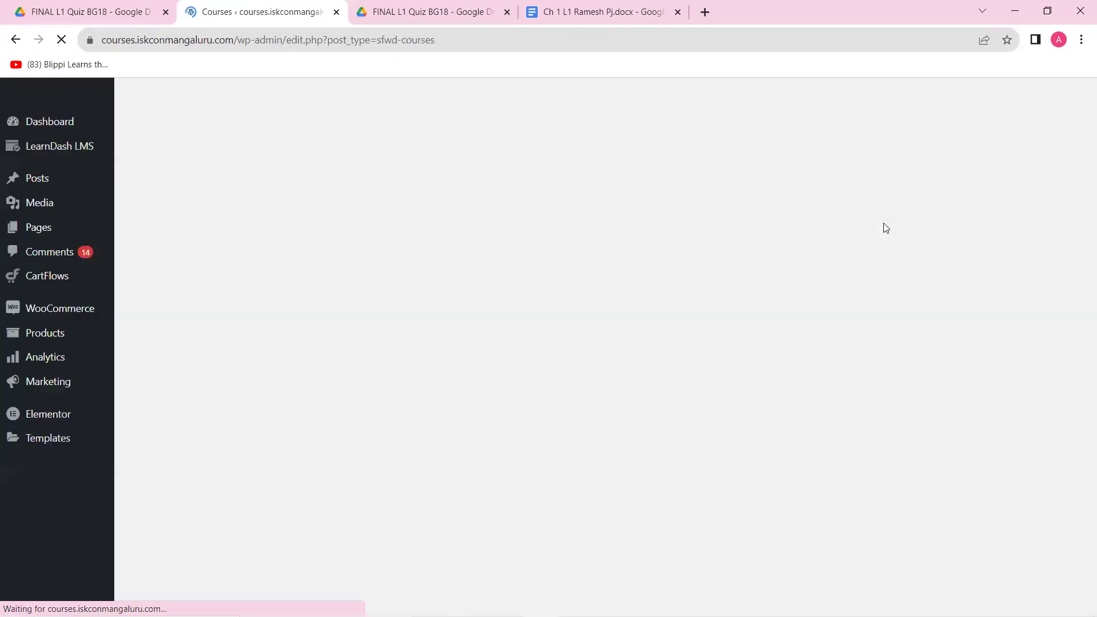
scroll(426, 367, "down", 6)
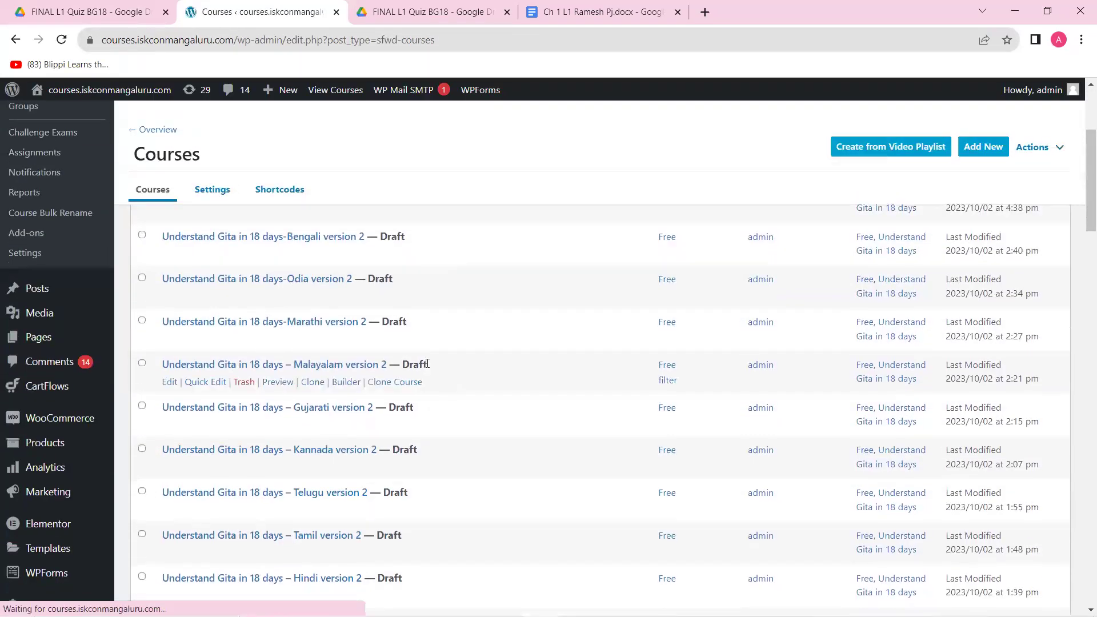
scroll(359, 392, "down", 2)
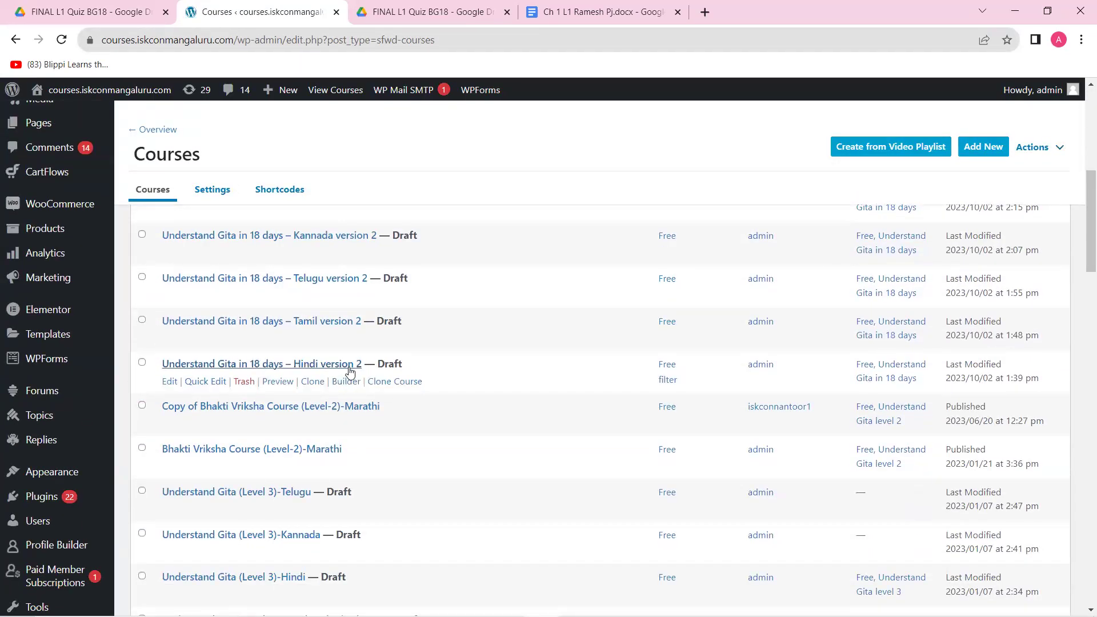
scroll(350, 375, "up", 5)
scroll(350, 373, "up", 3)
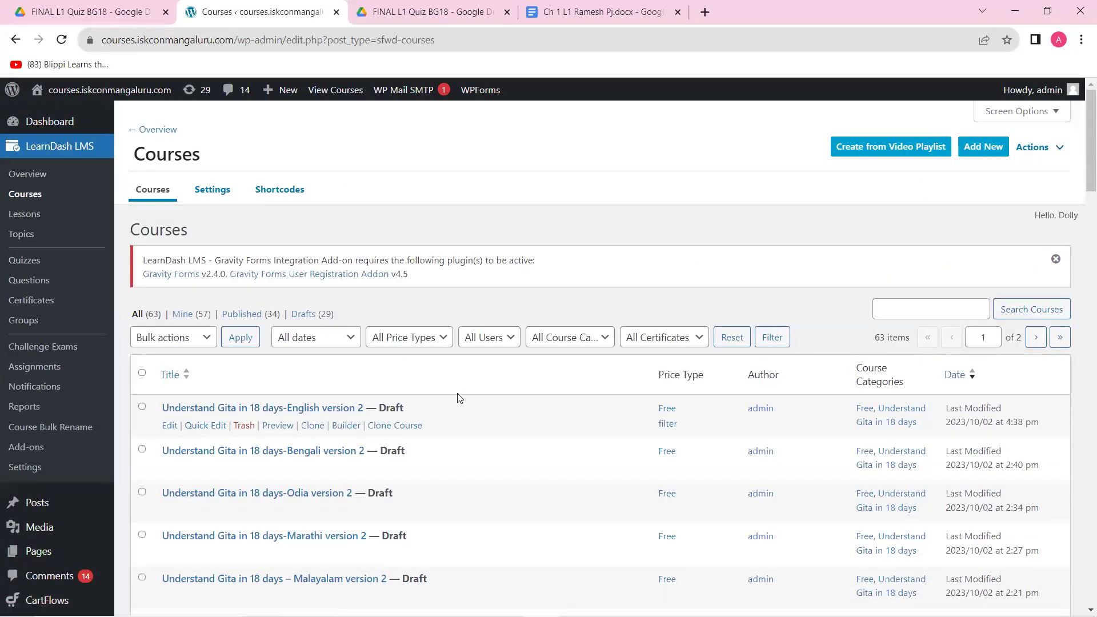
scroll(460, 394, "down", 1)
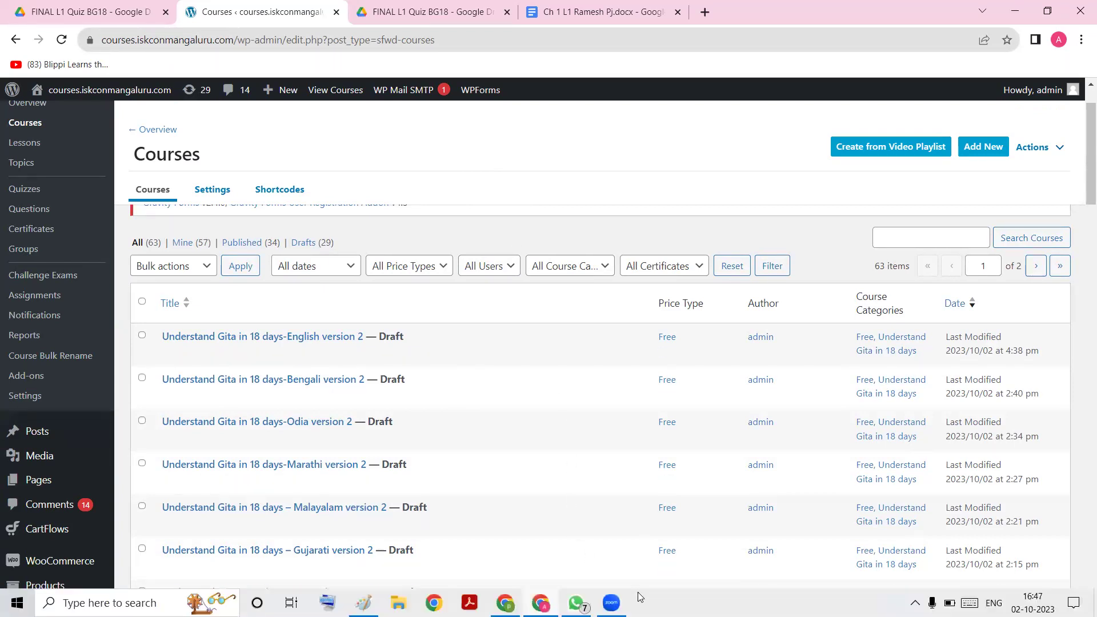
scroll(578, 429, "down", 3)
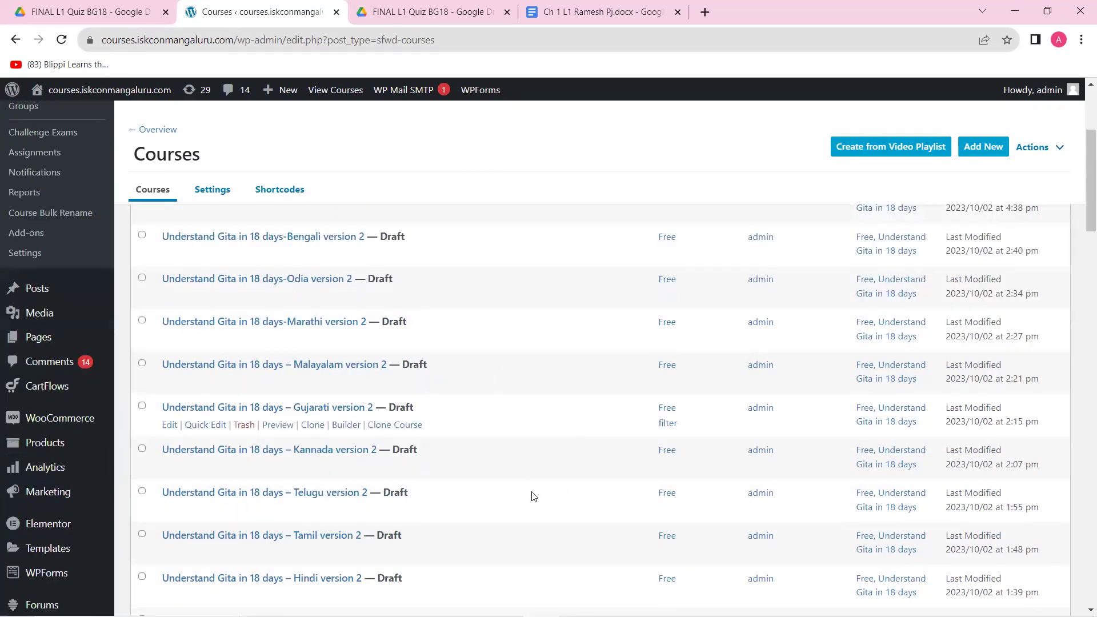